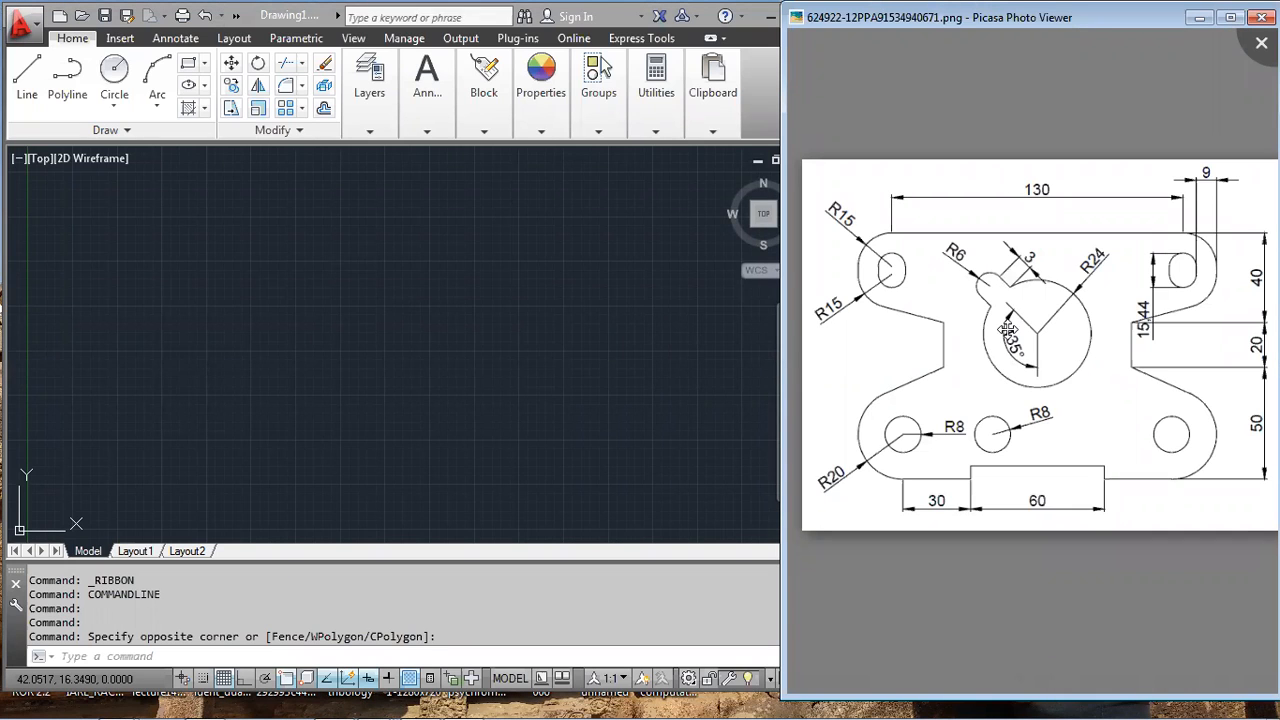
- Start MVSETUP for the new drawing with paper space disabled and metric units
left_click(457, 665)
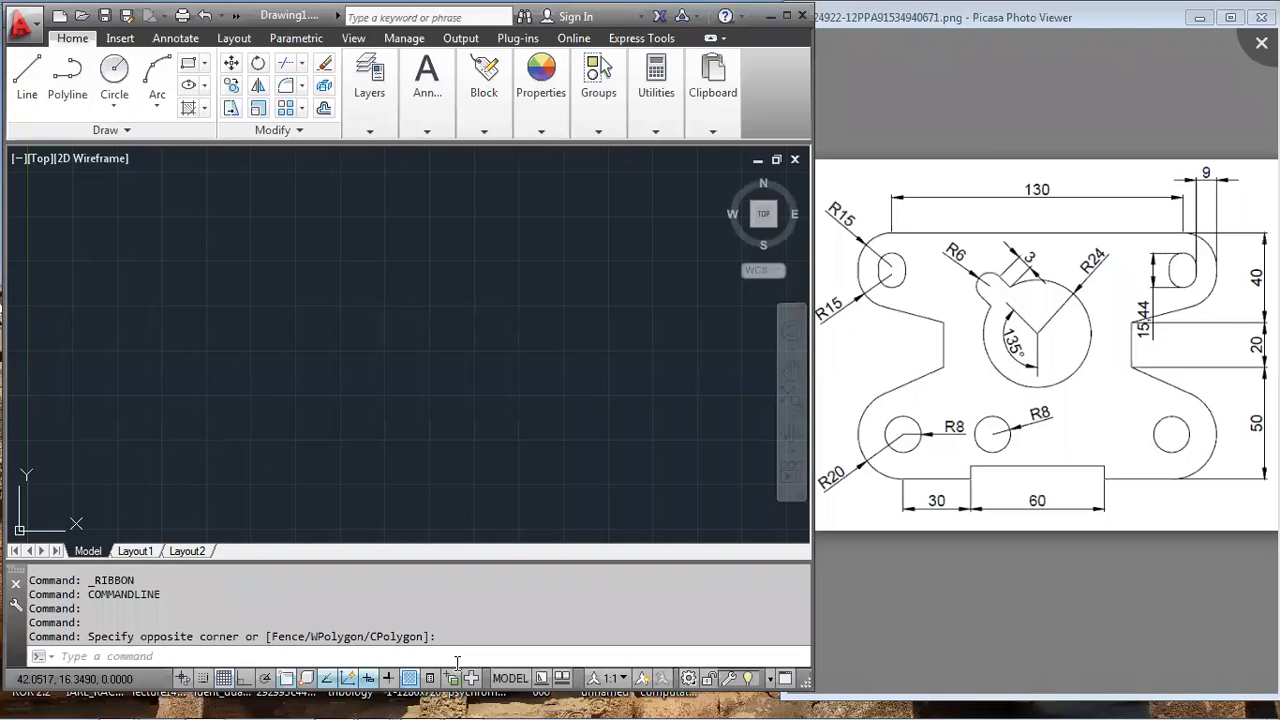
type("MVSETup")
key("Return")
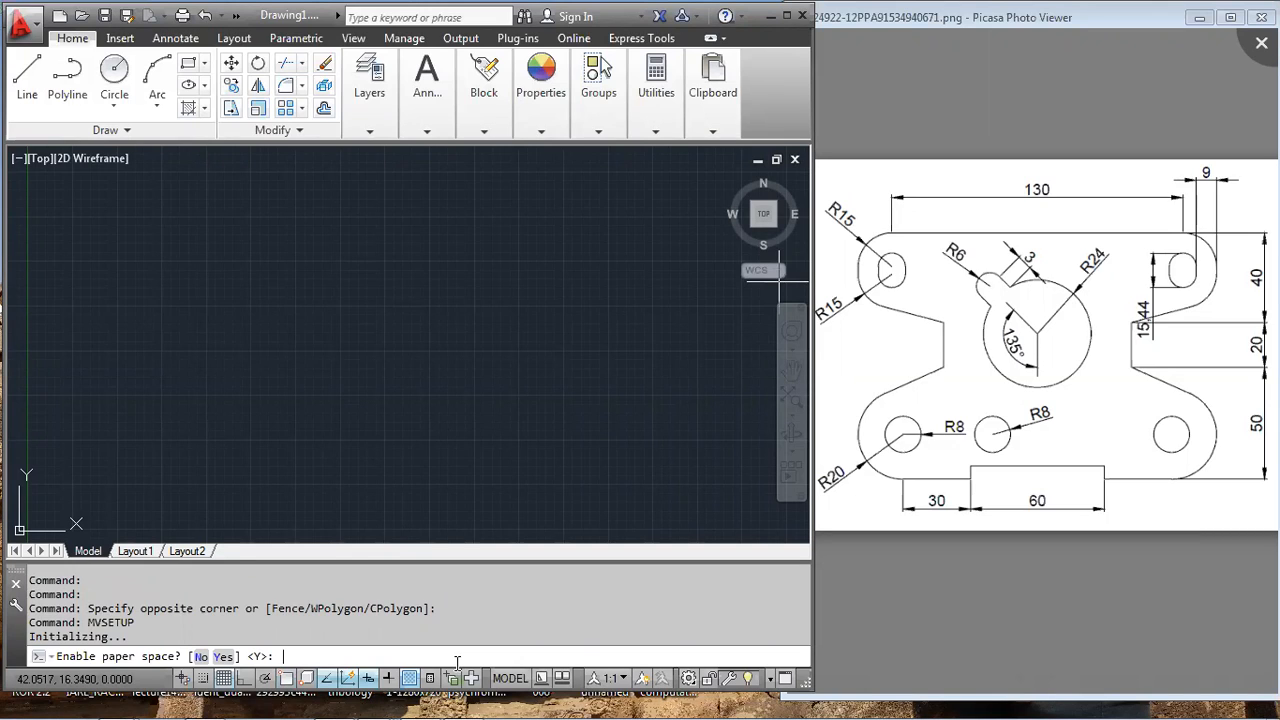
type("n")
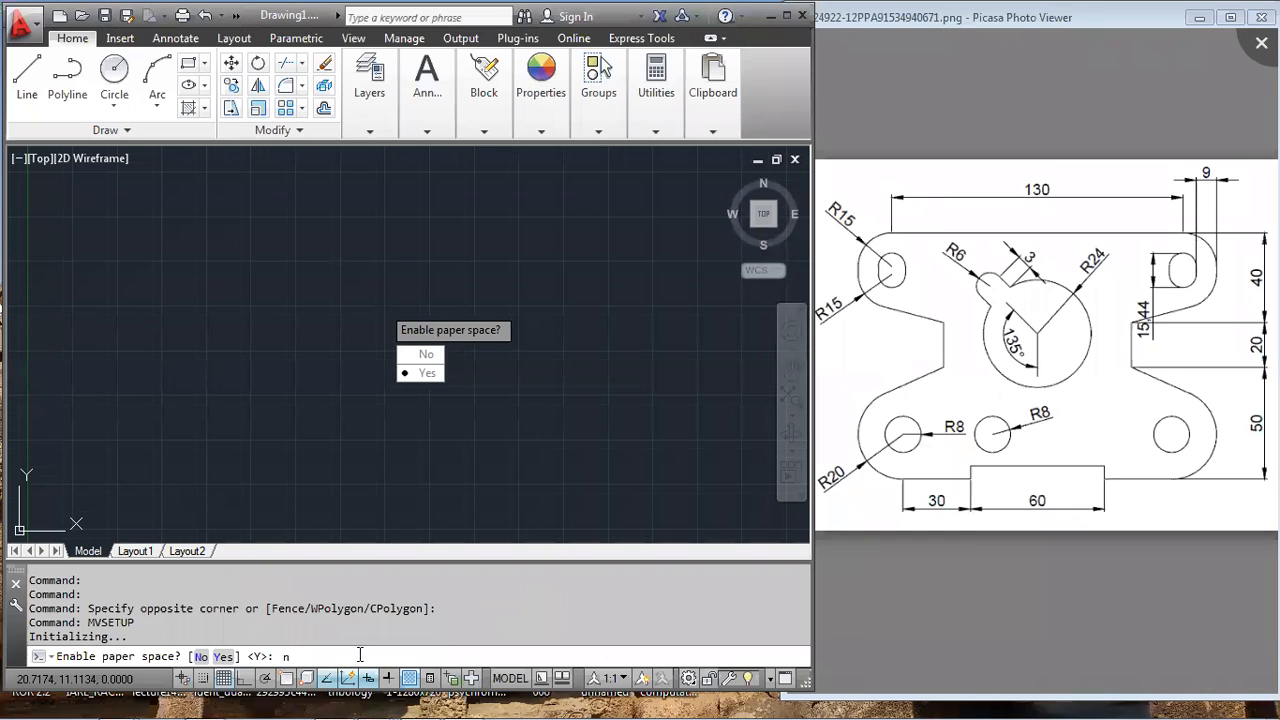
key("Return")
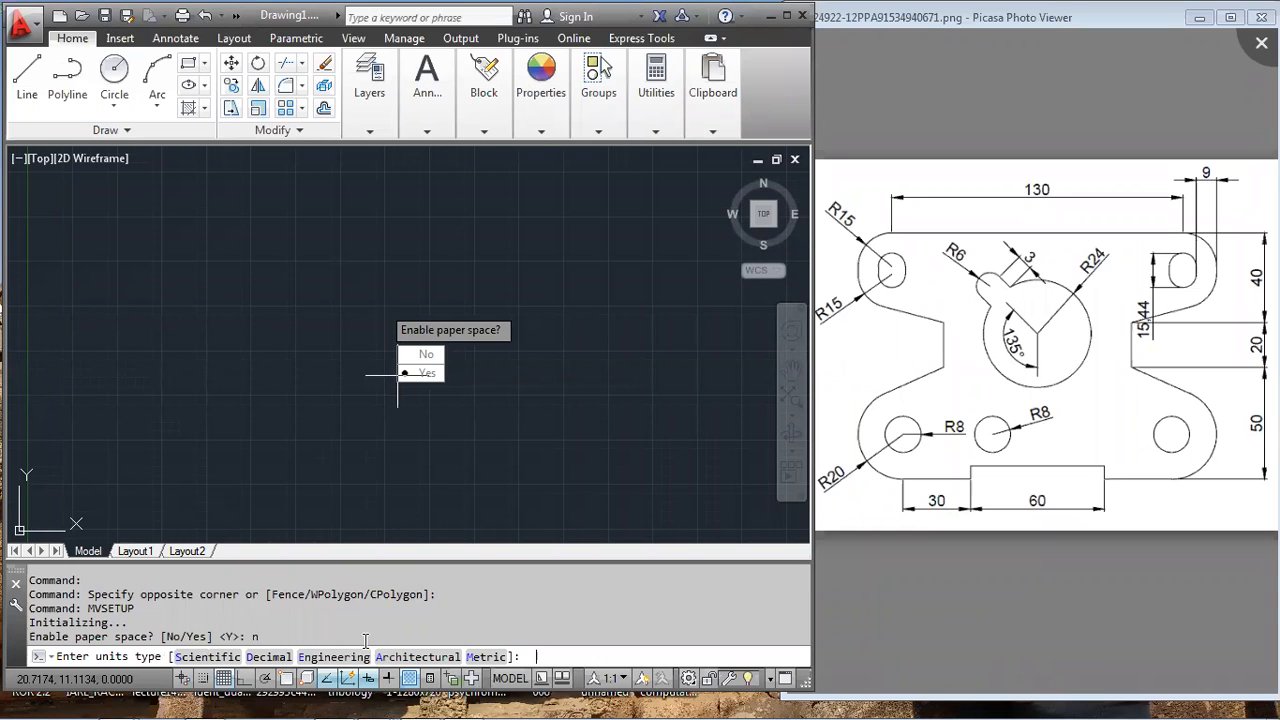
type("m")
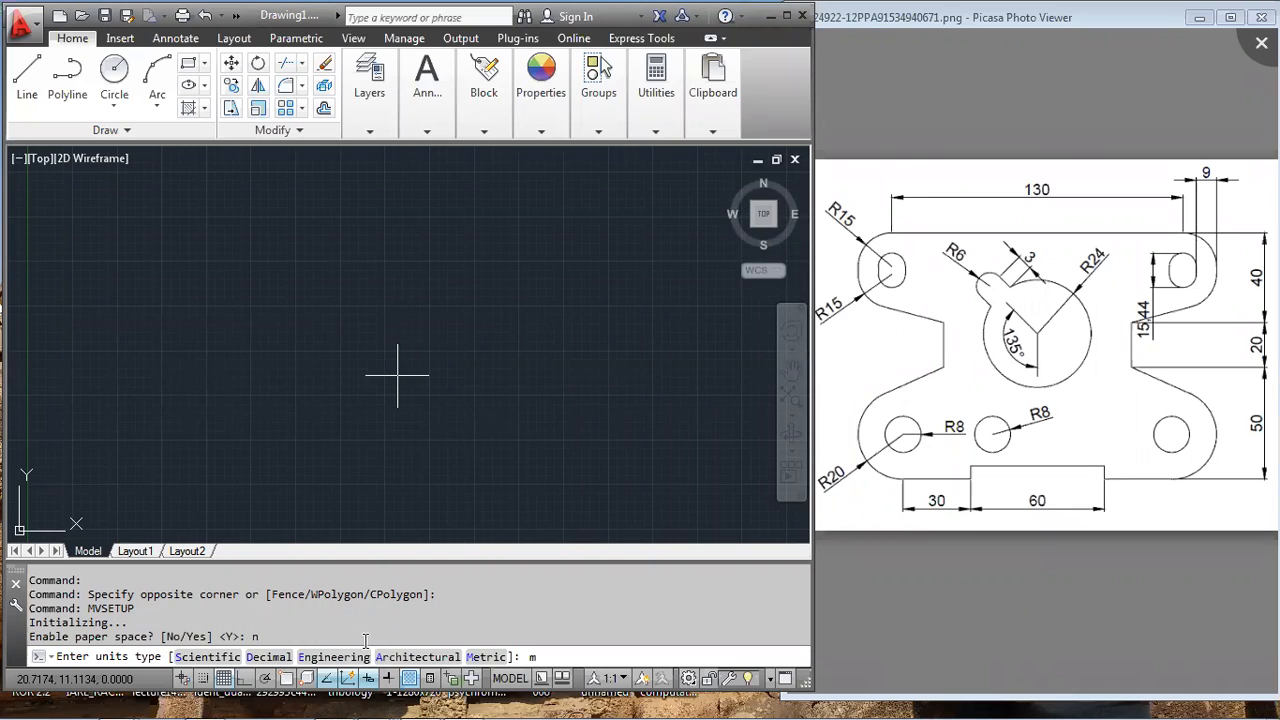
key("Return")
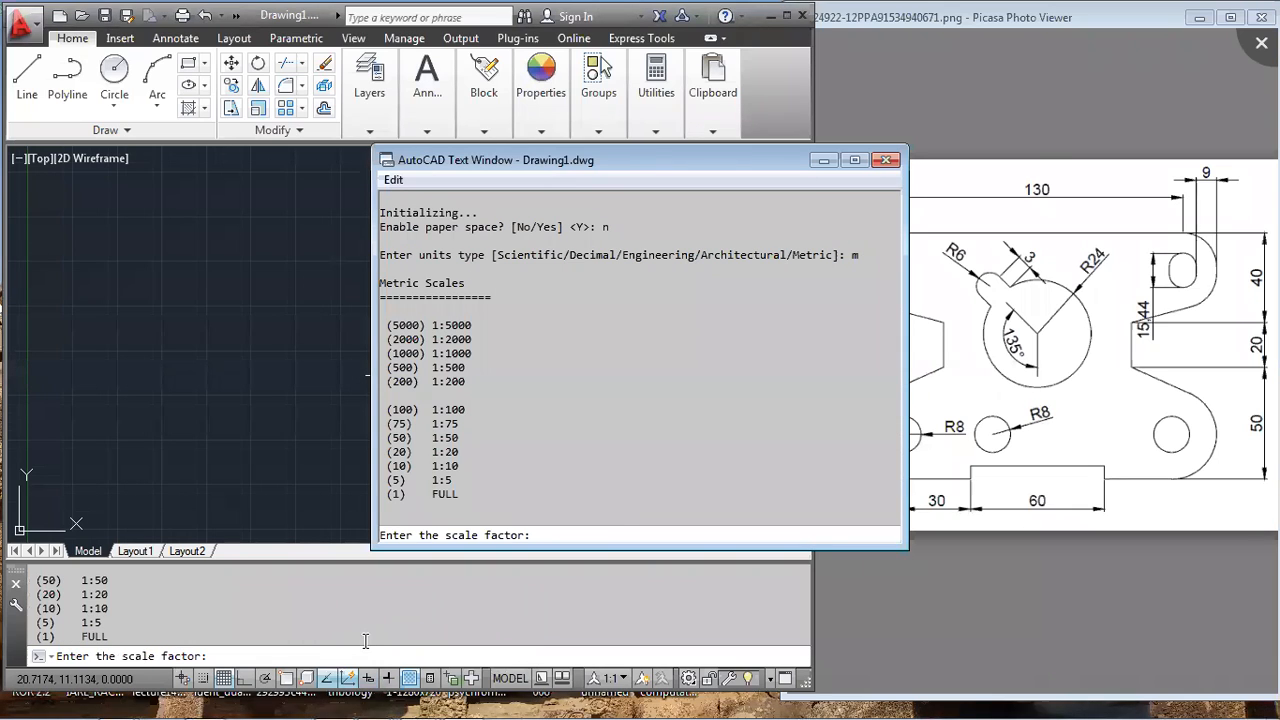
- Set scale factor 1, paper width 297 and paper height 210, and close the text window
key("Return")
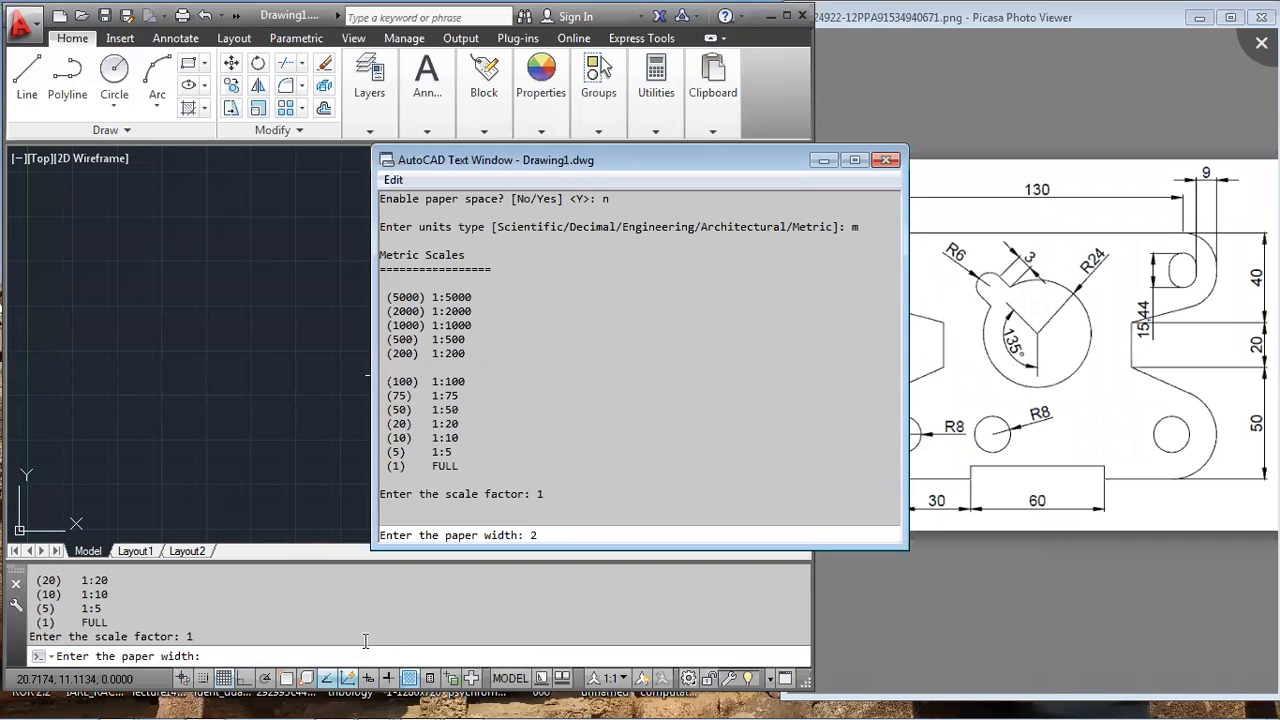
type("297")
key("Return")
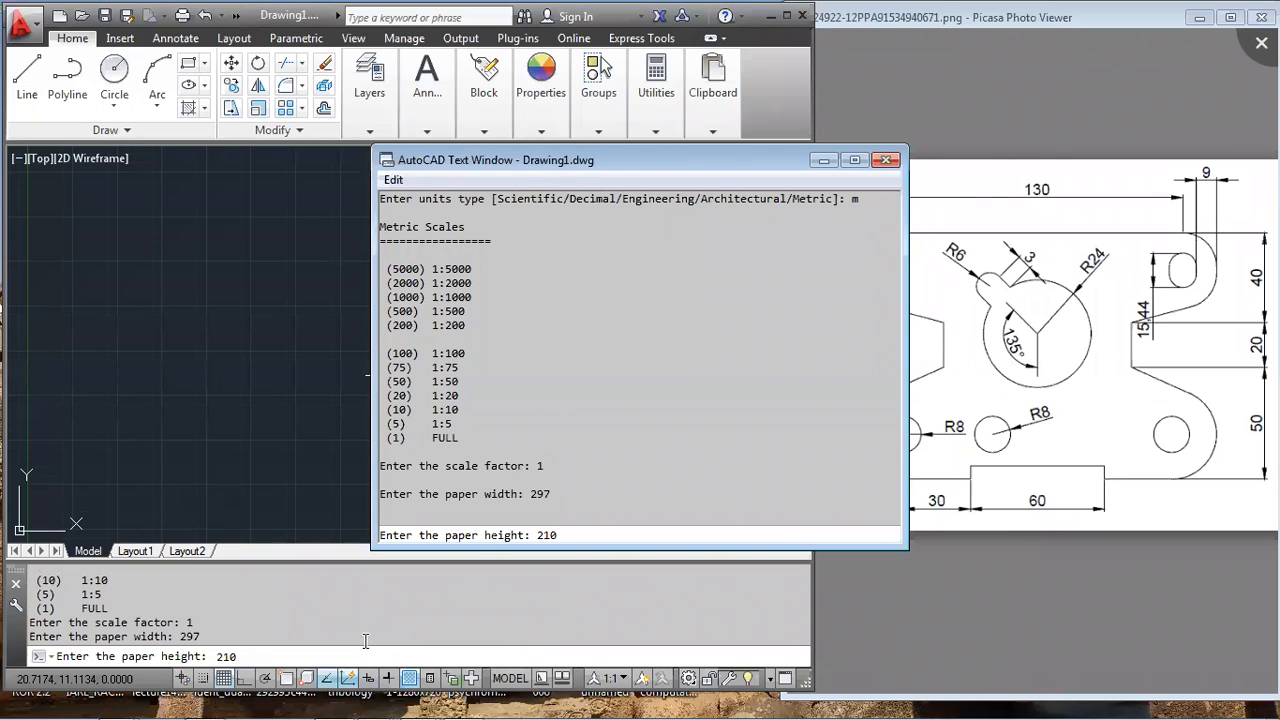
key("Return")
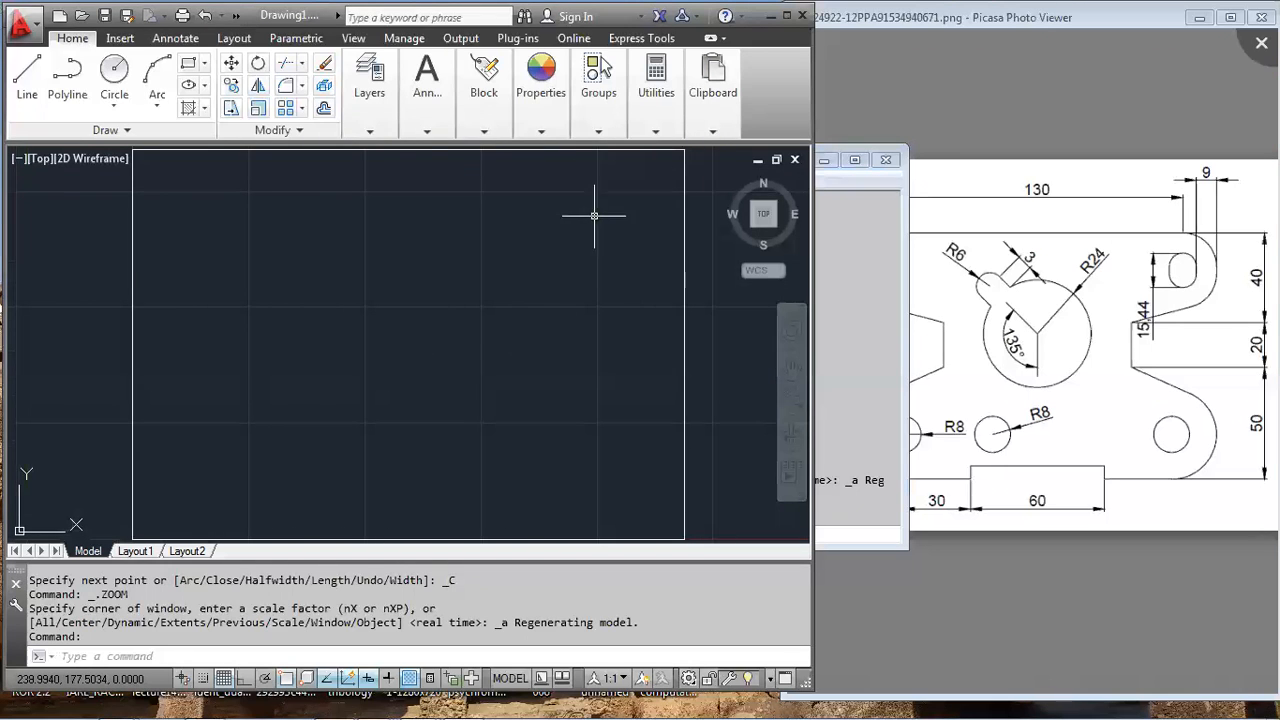
left_click(884, 161)
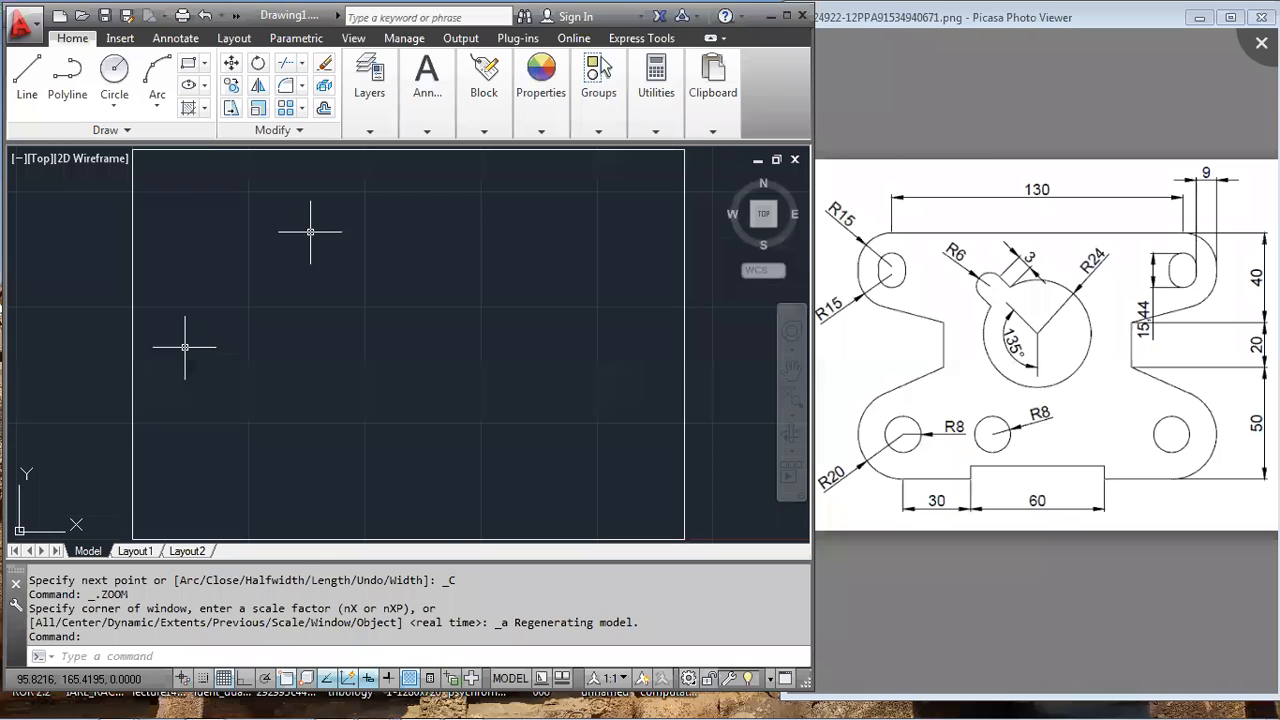
- Switch to Picasa Photo Viewer and examine the reference plate's overall dimensions, corner radii, slots and holes
left_click(908, 22)
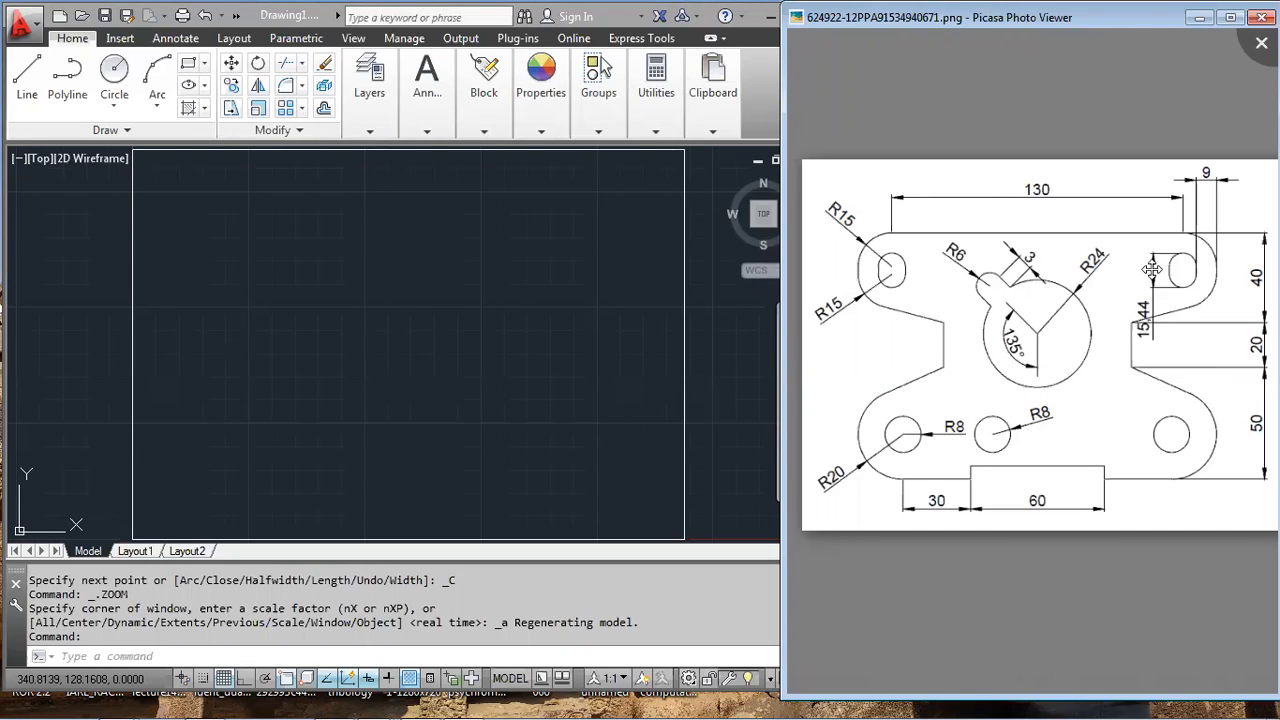
scroll(1157, 334, "up", 1)
scroll(1157, 334, "up", 3)
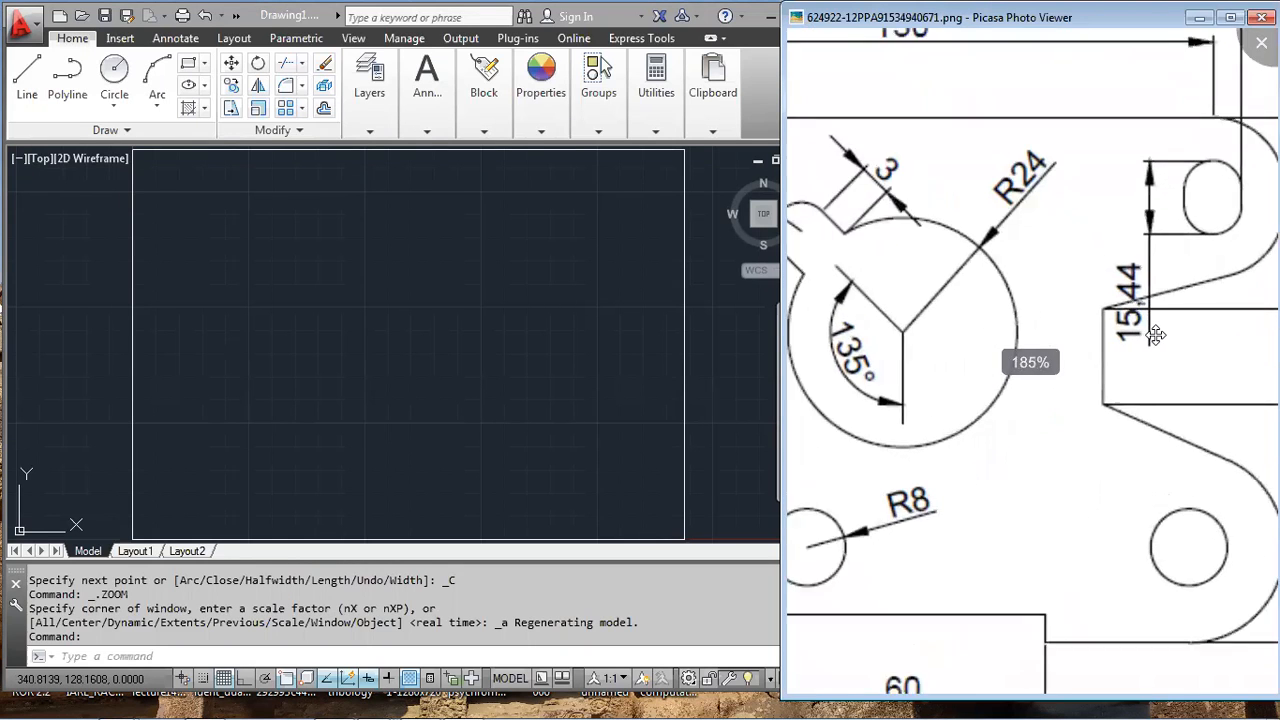
scroll(1157, 334, "down", 3)
scroll(1155, 335, "down", 3)
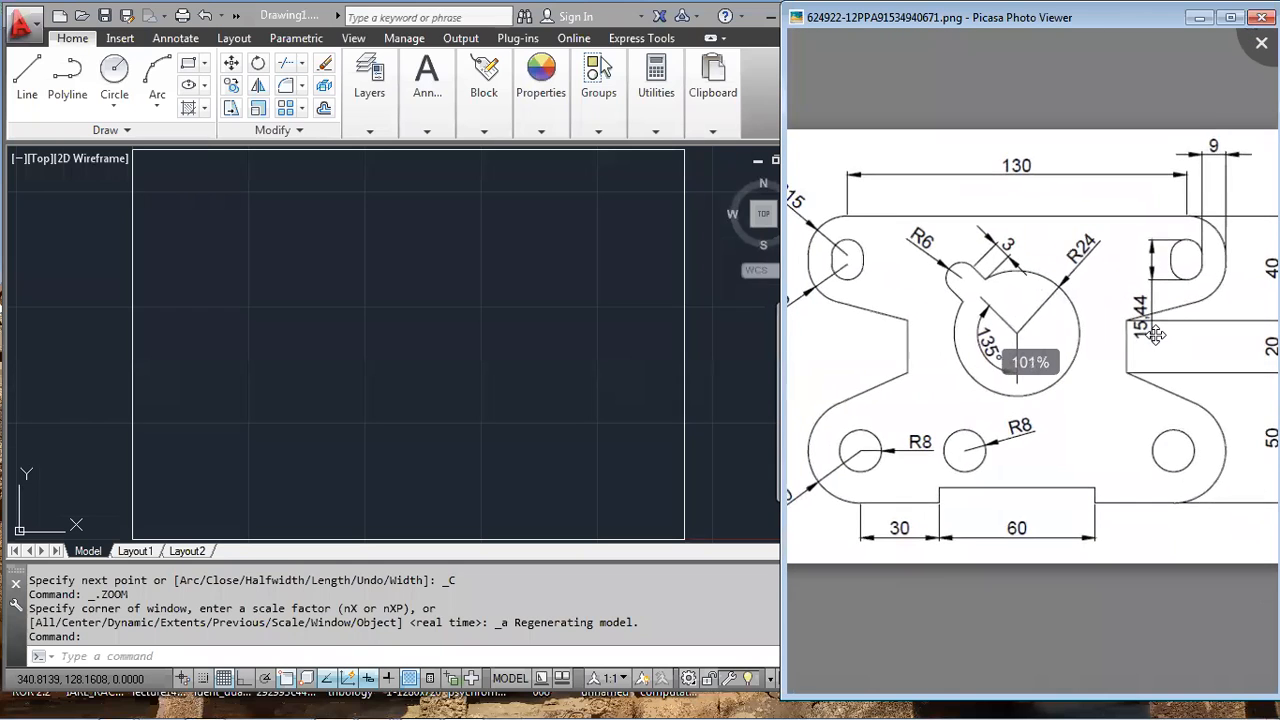
scroll(1155, 335, "down", 2)
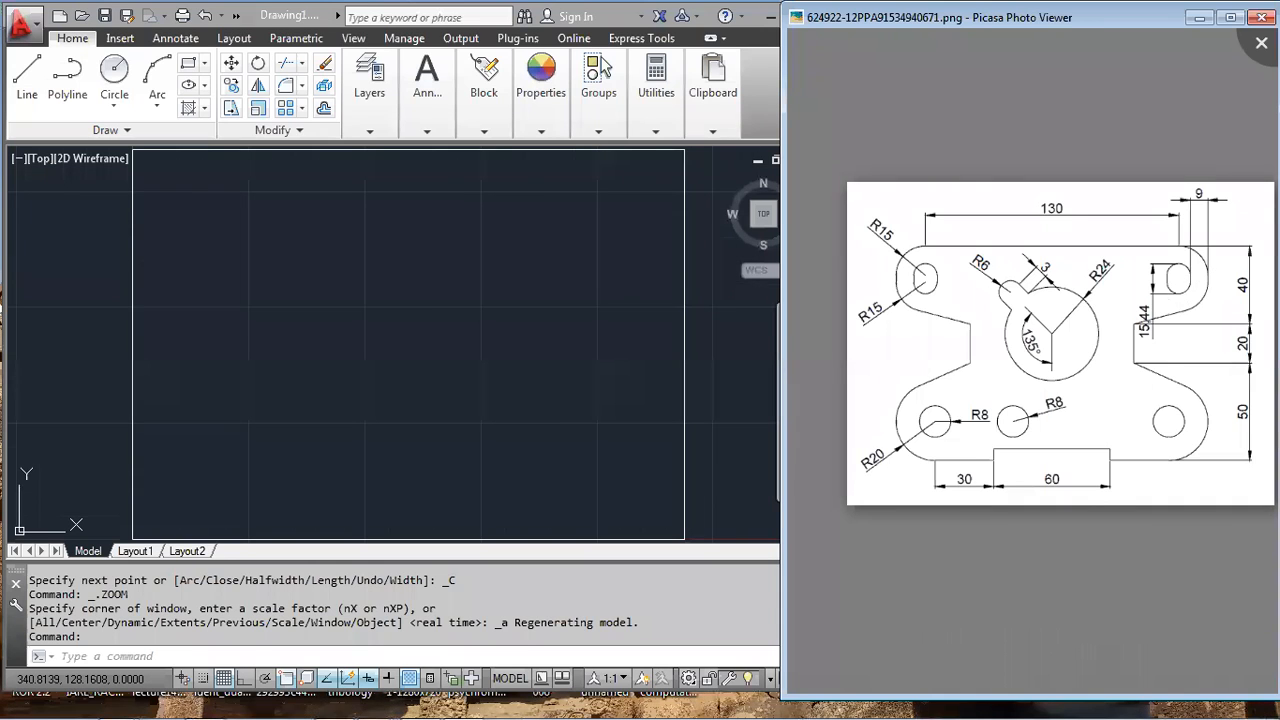
scroll(1184, 292, "up", 1)
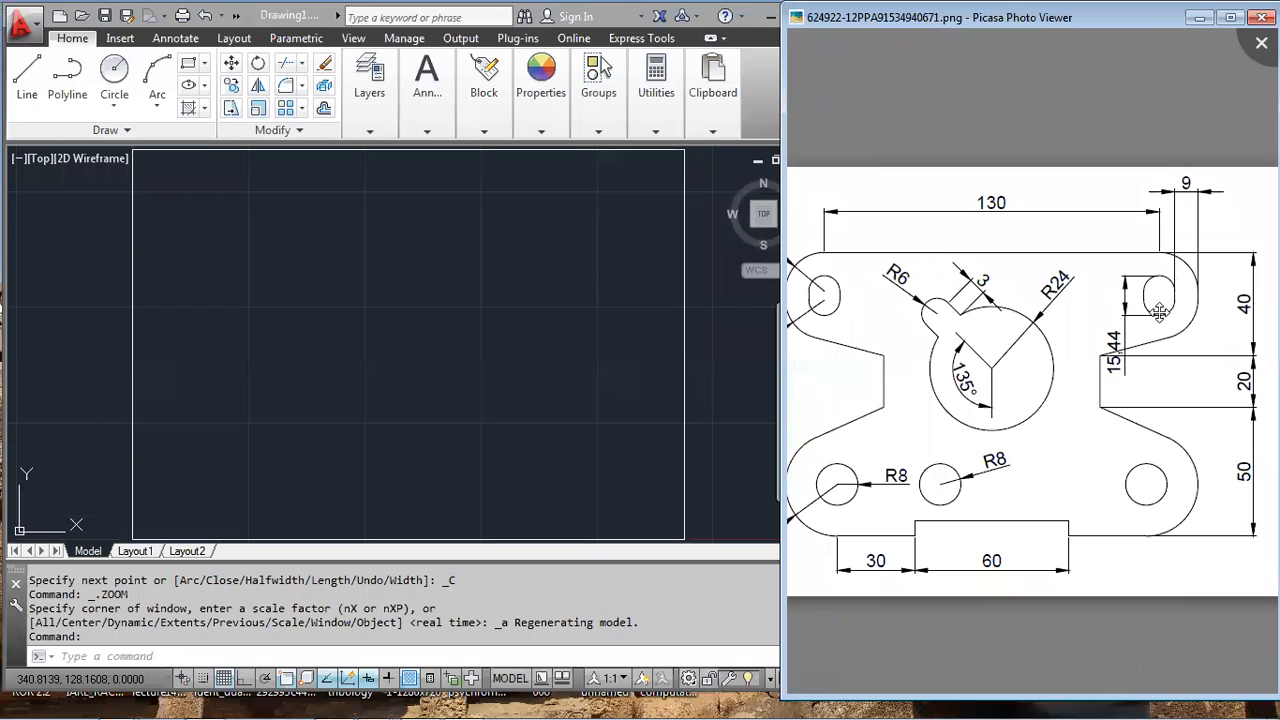
scroll(1159, 312, "down", 1)
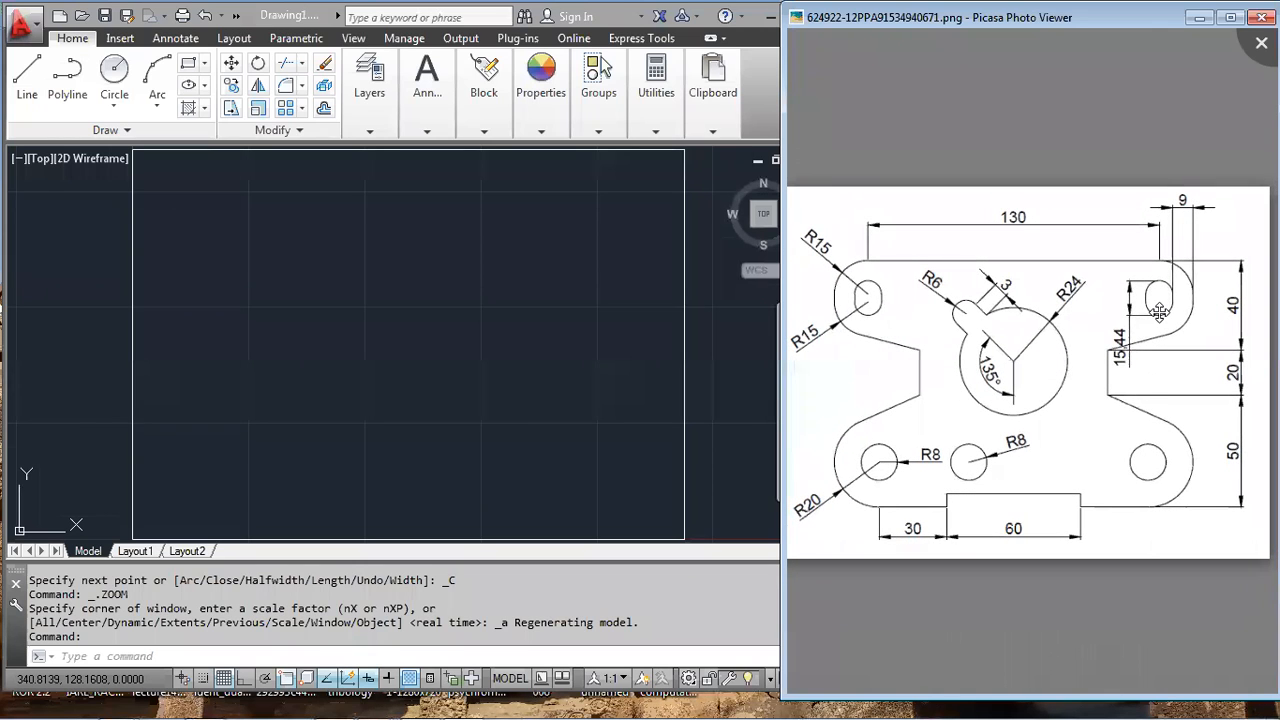
scroll(1159, 312, "up", 1)
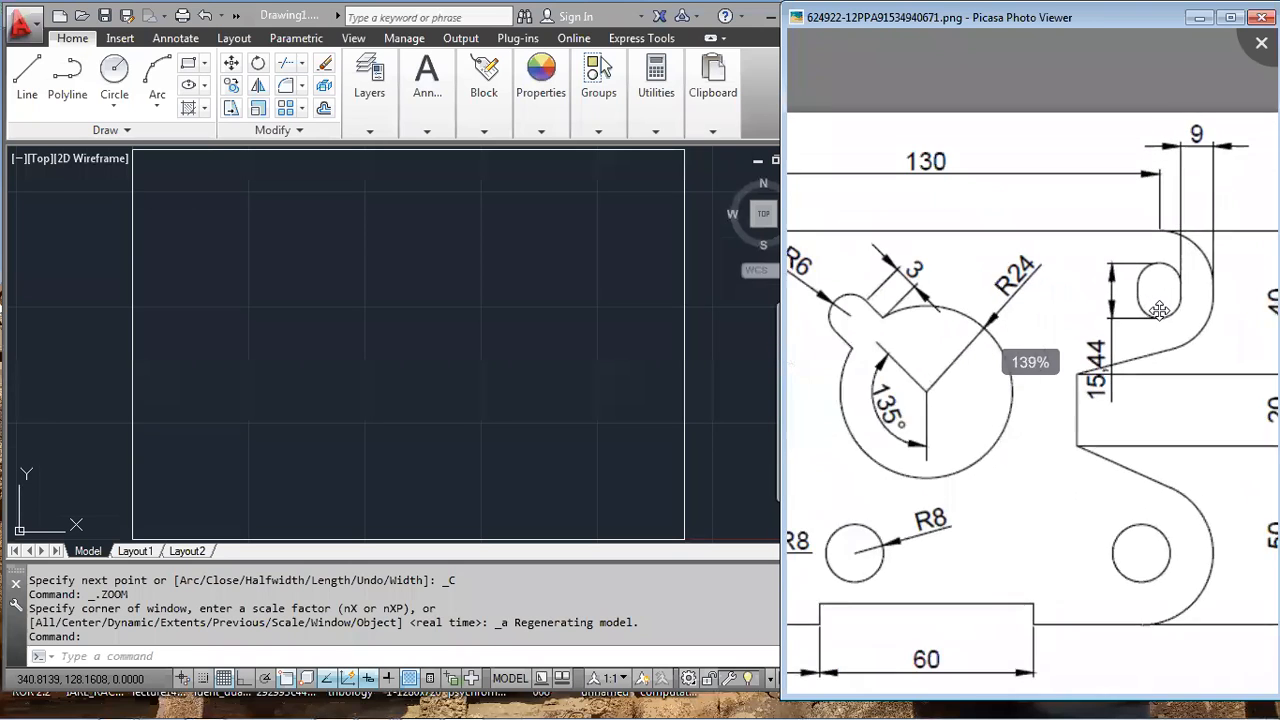
scroll(1180, 277, "down", 1)
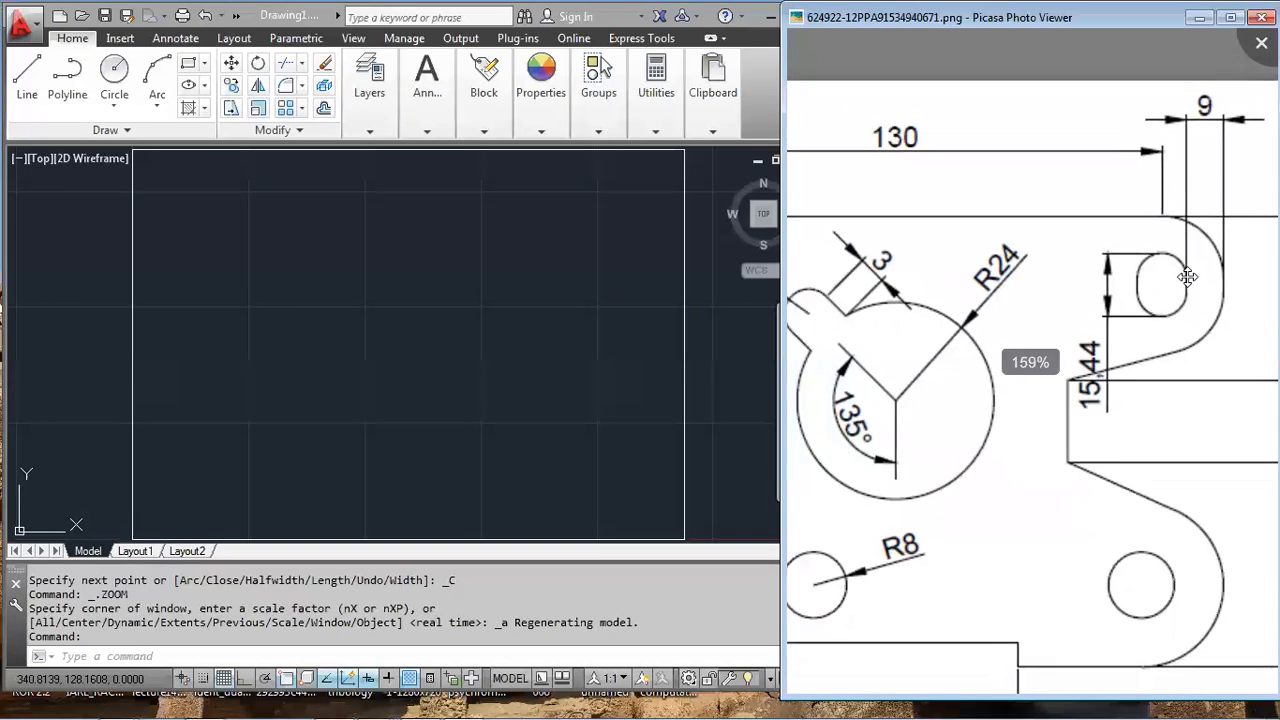
scroll(1187, 275, "down", 1)
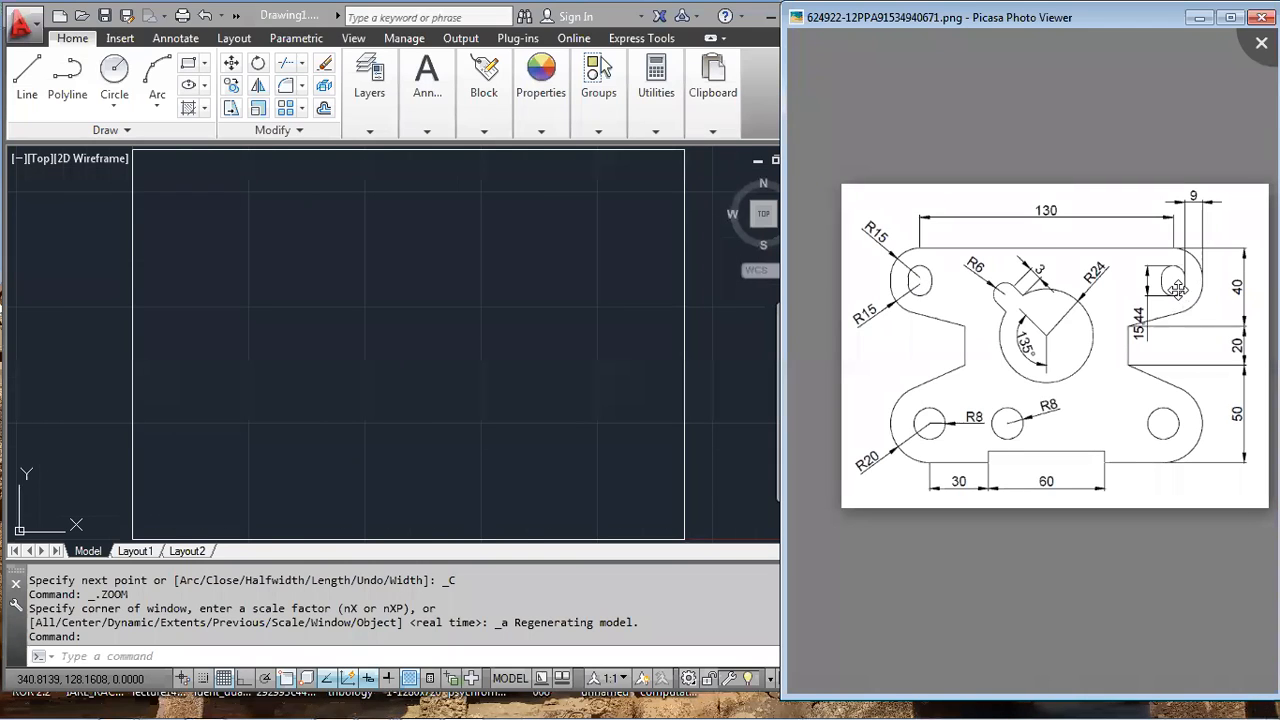
scroll(1178, 289, "up", 3)
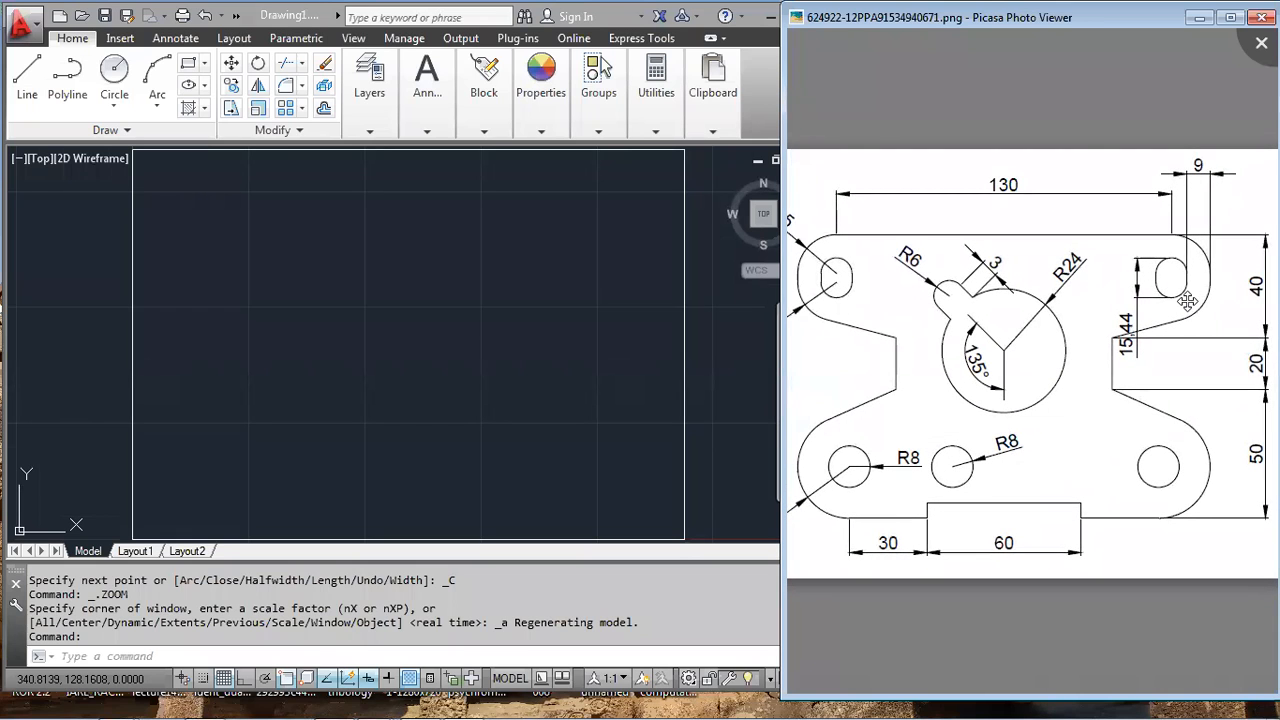
scroll(1187, 302, "down", 3)
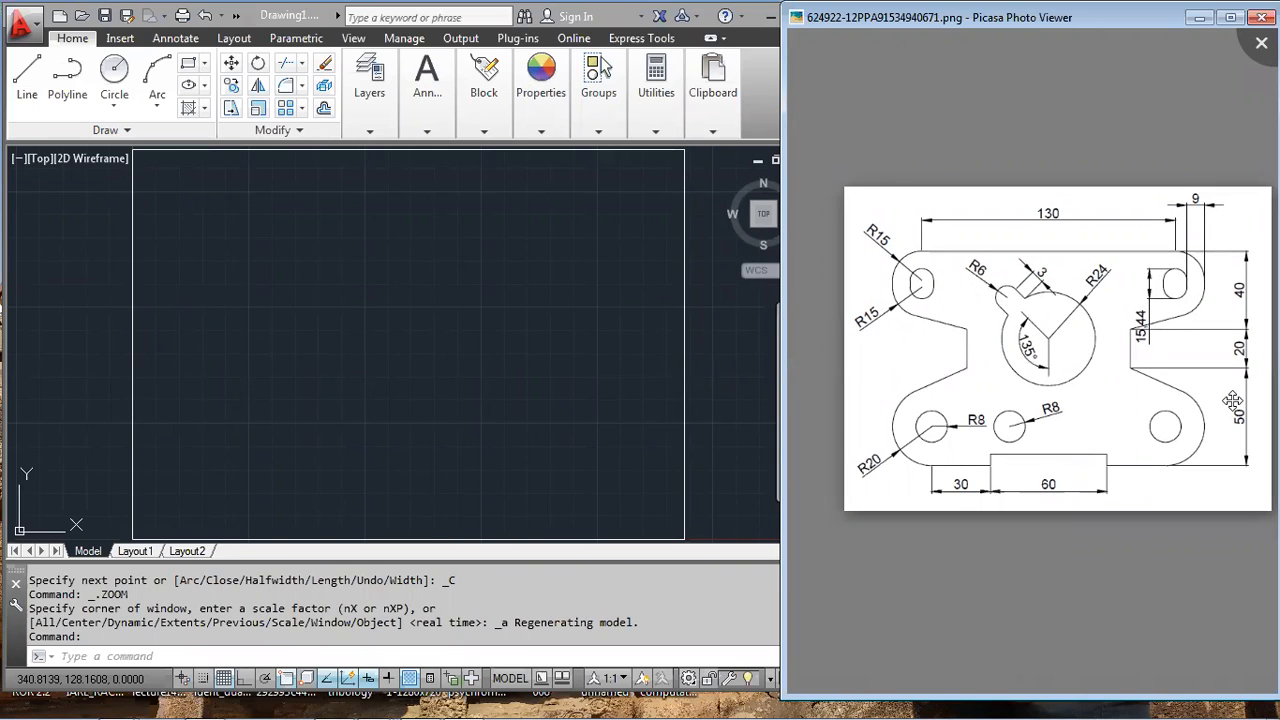
scroll(1020, 320, "down", 1)
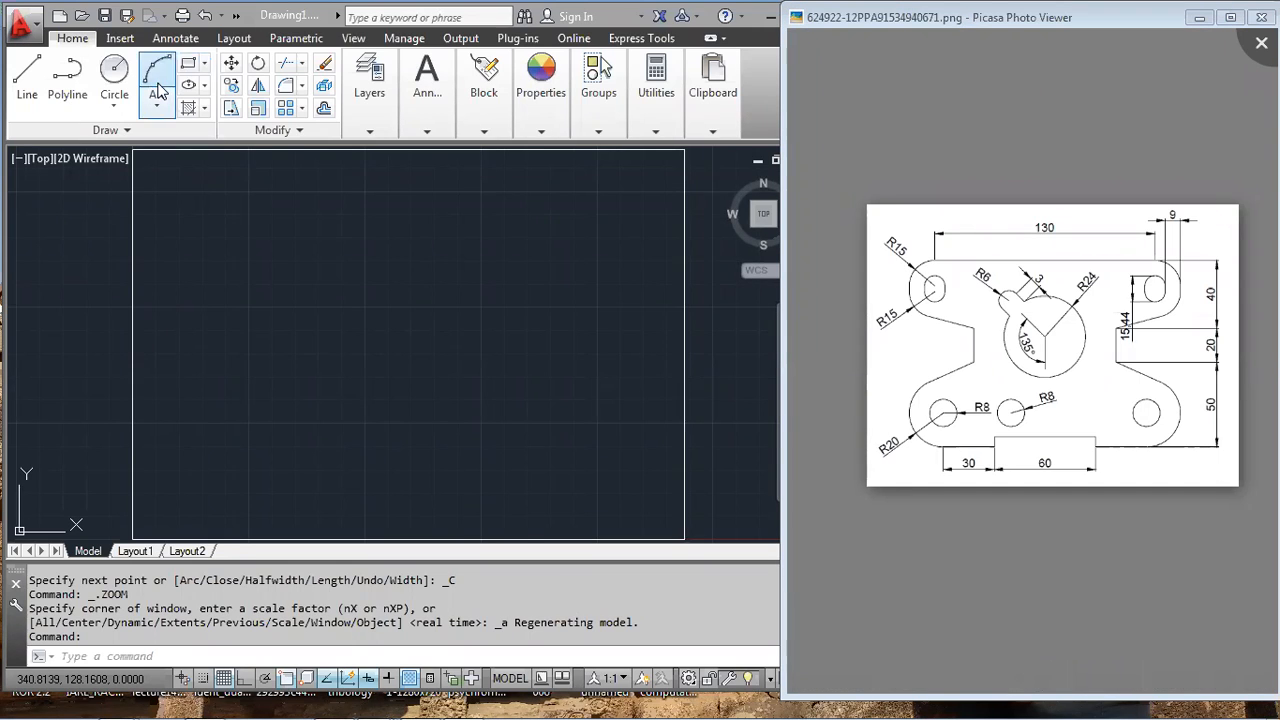
- Try a 130 by 100 rectangle in the lower-left part of the sheet border and undo it
left_click(190, 63)
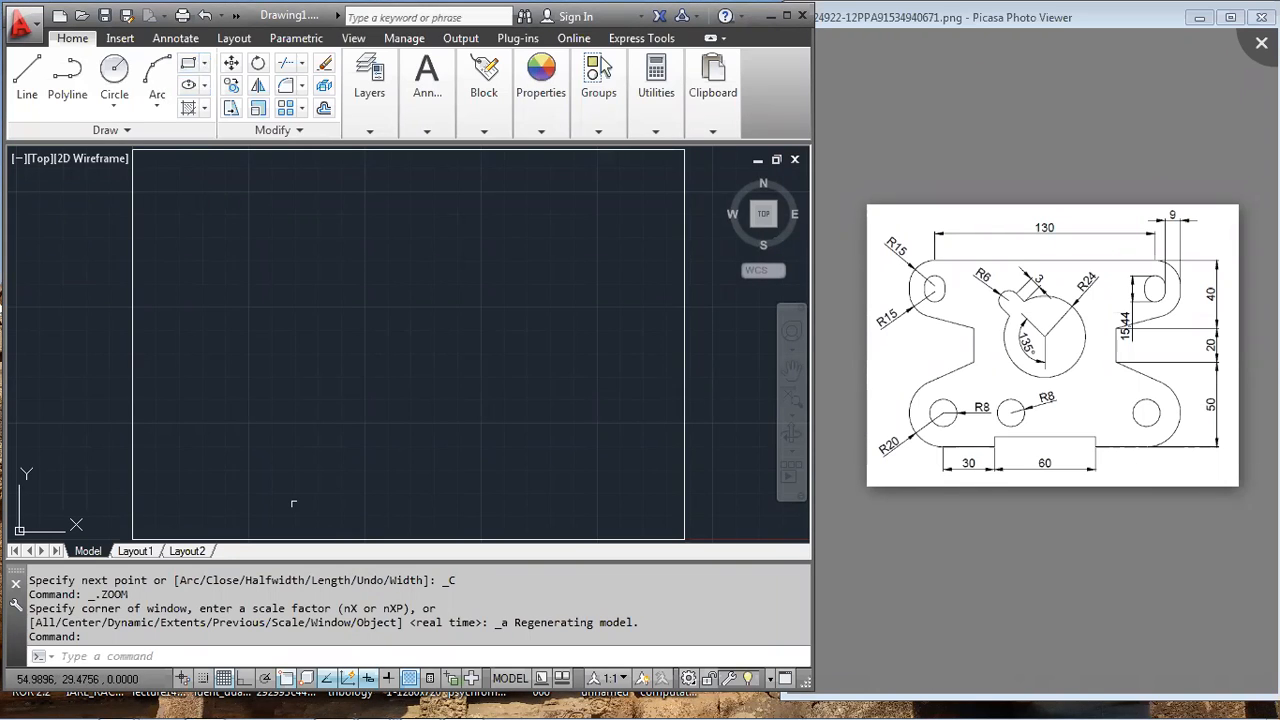
left_click(204, 63)
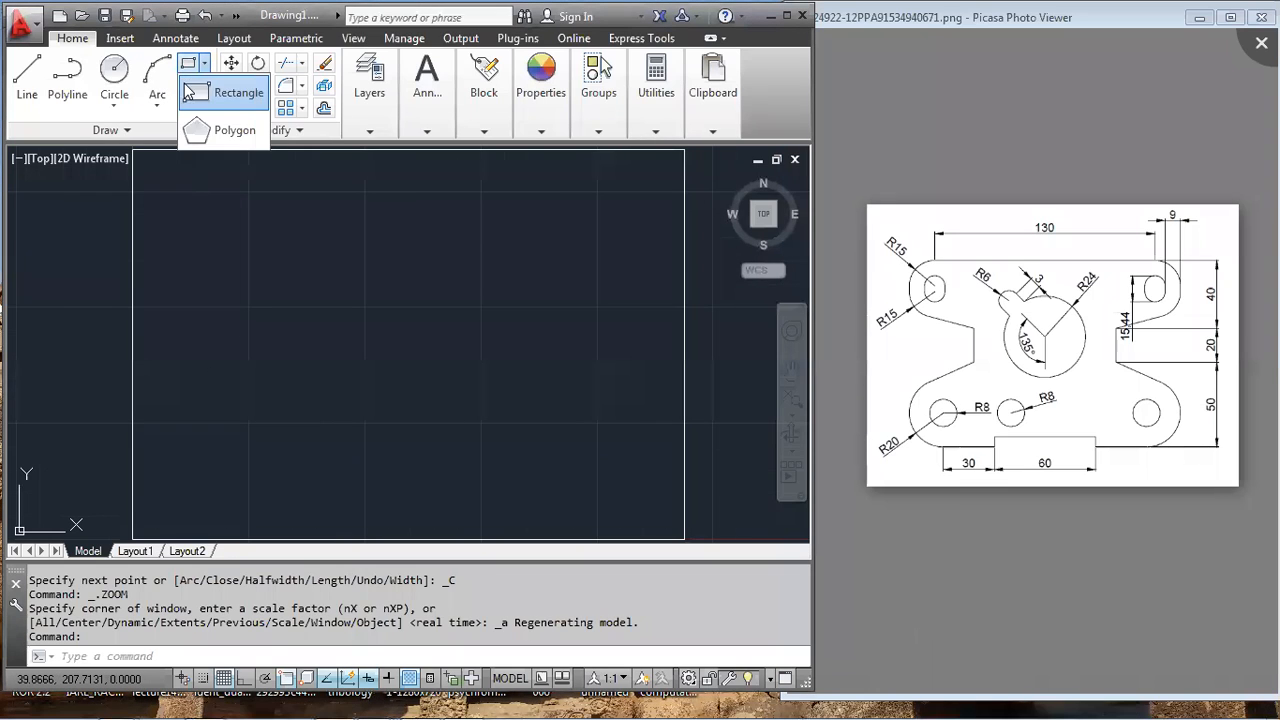
left_click(190, 92)
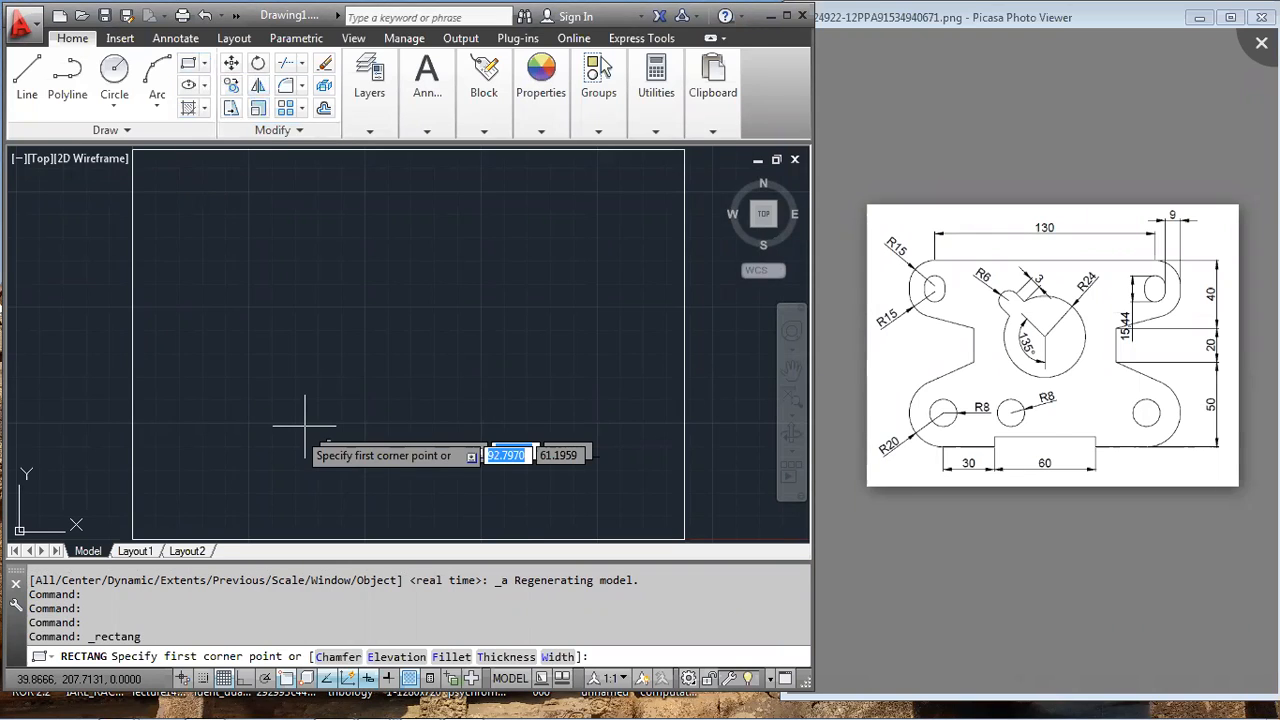
left_click(207, 471)
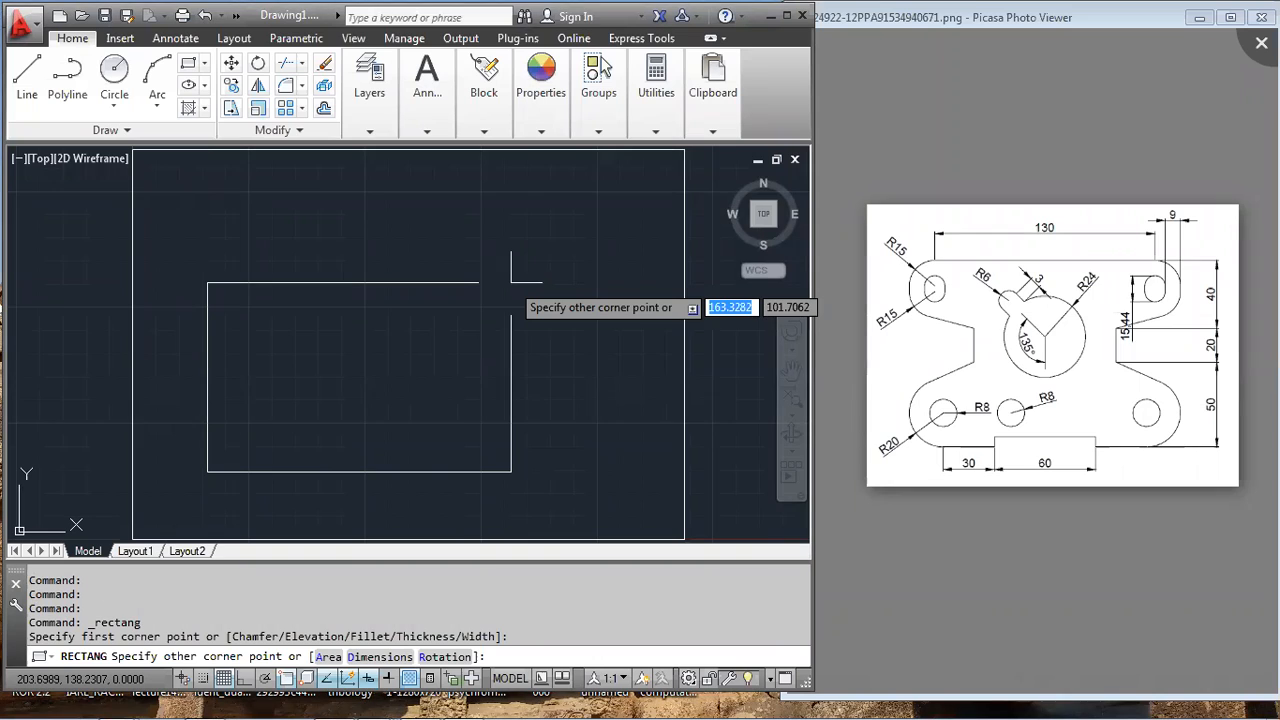
type("130")
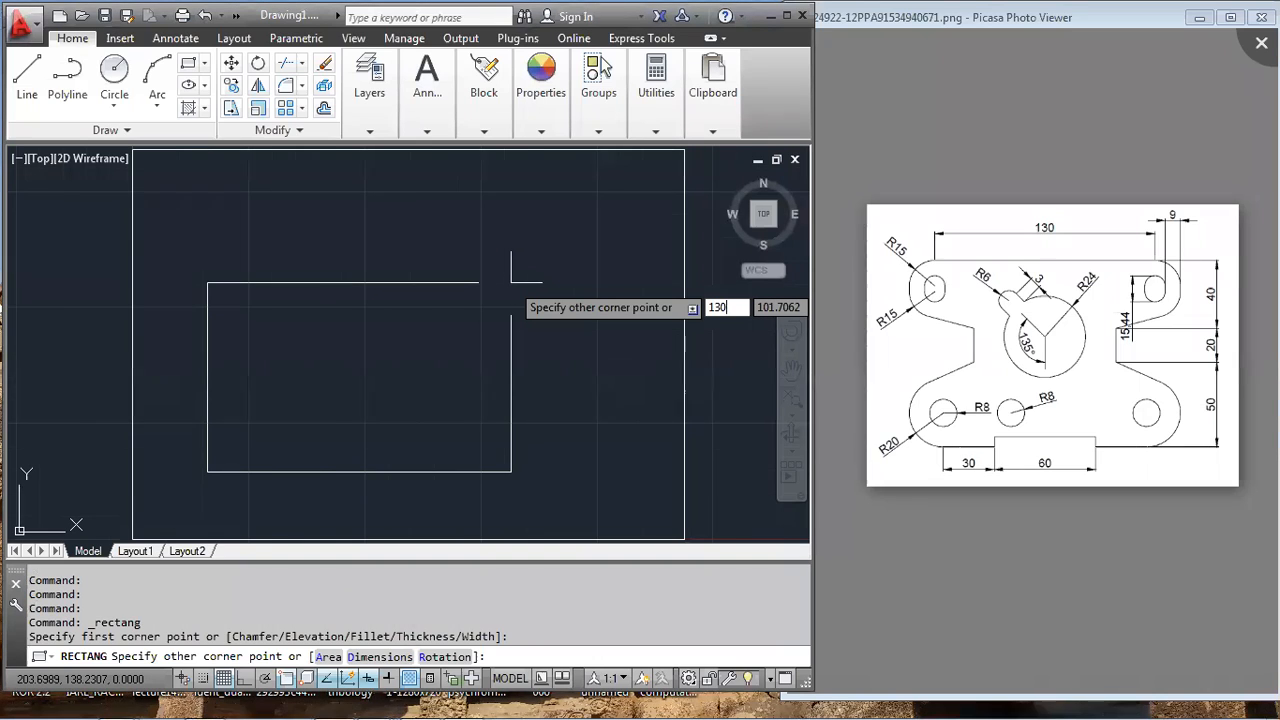
key("Tab")
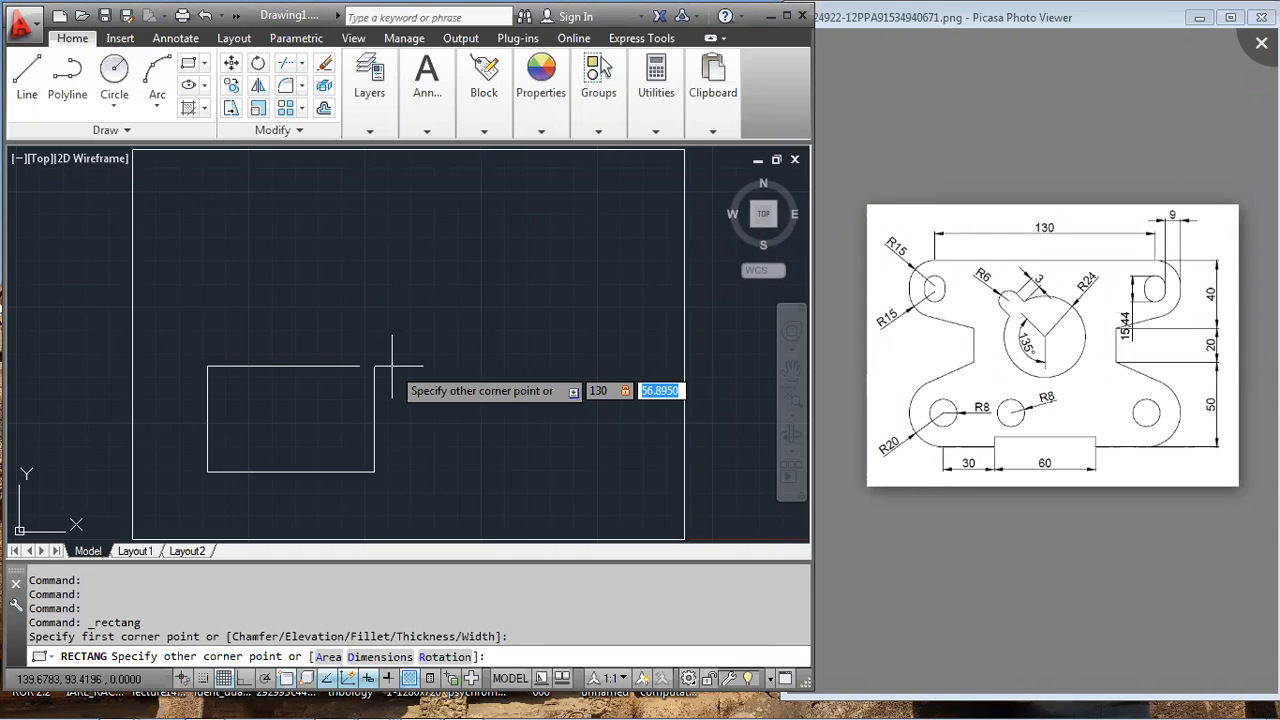
type("100")
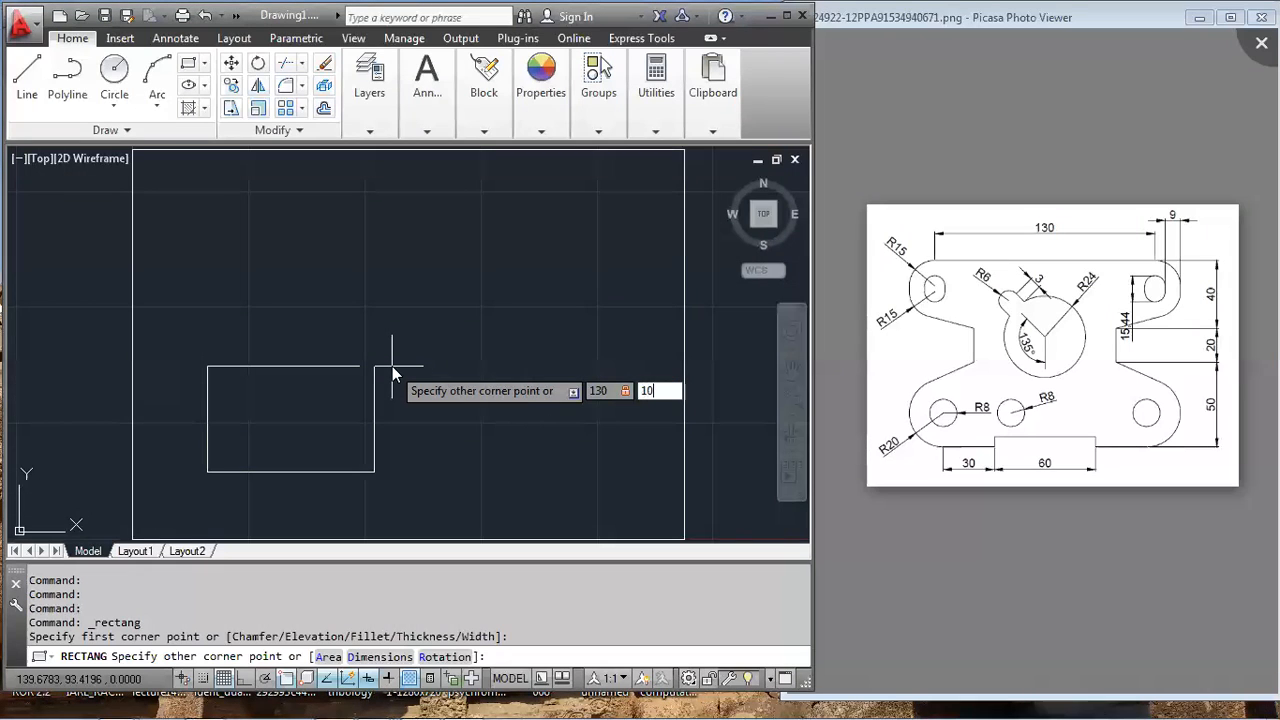
key("Return")
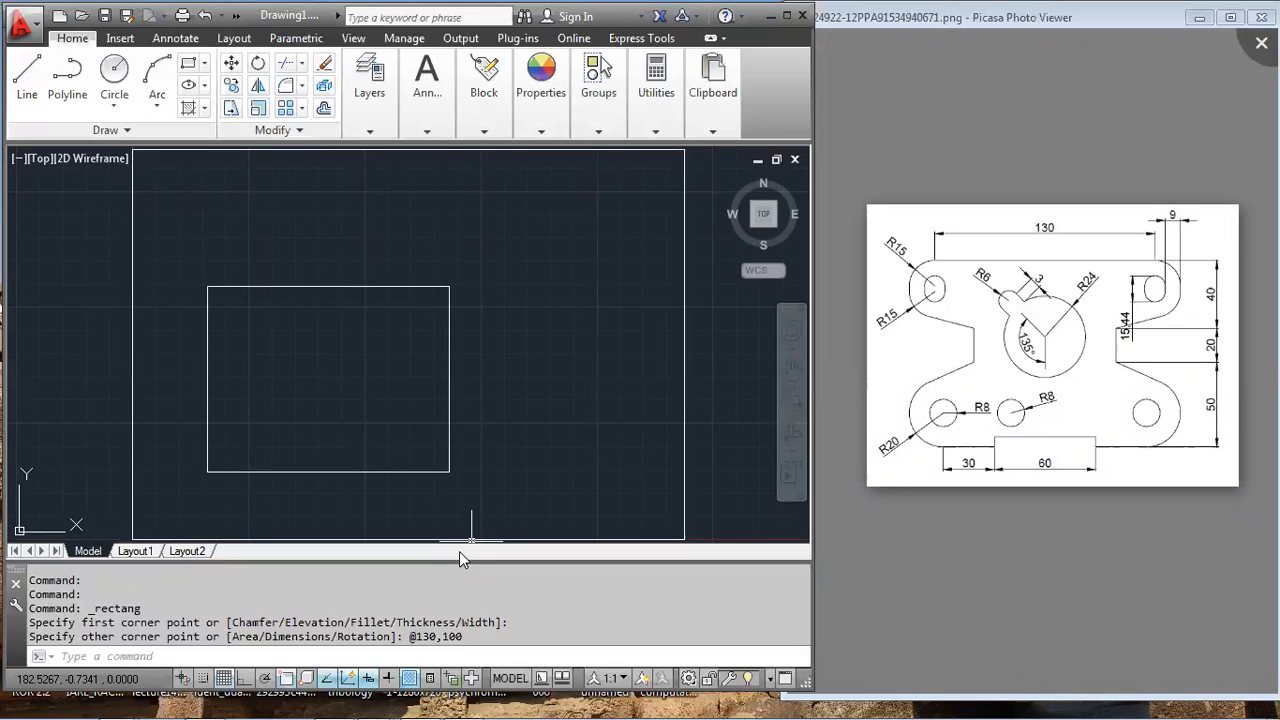
key("ctrl+z")
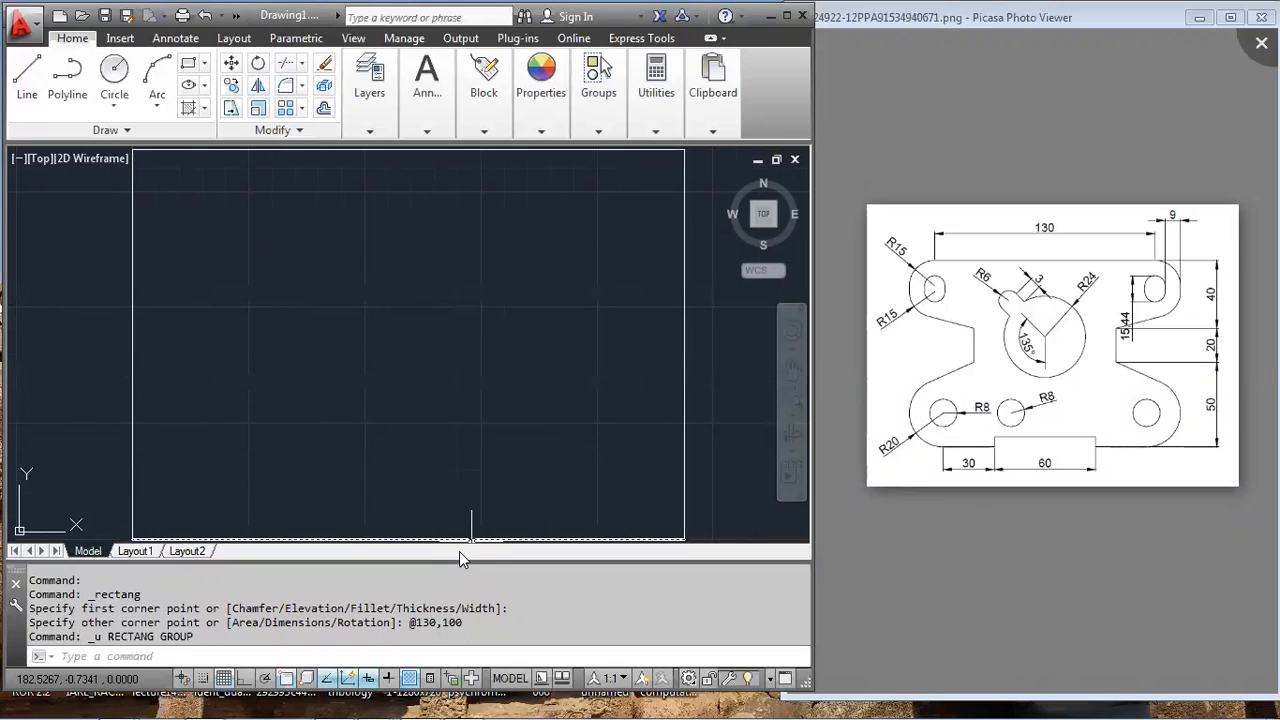
- Draw a rectangle 130 wide and 110 high, starting near the lower-left corner of the sheet border
left_click(188, 63)
left_click(193, 462)
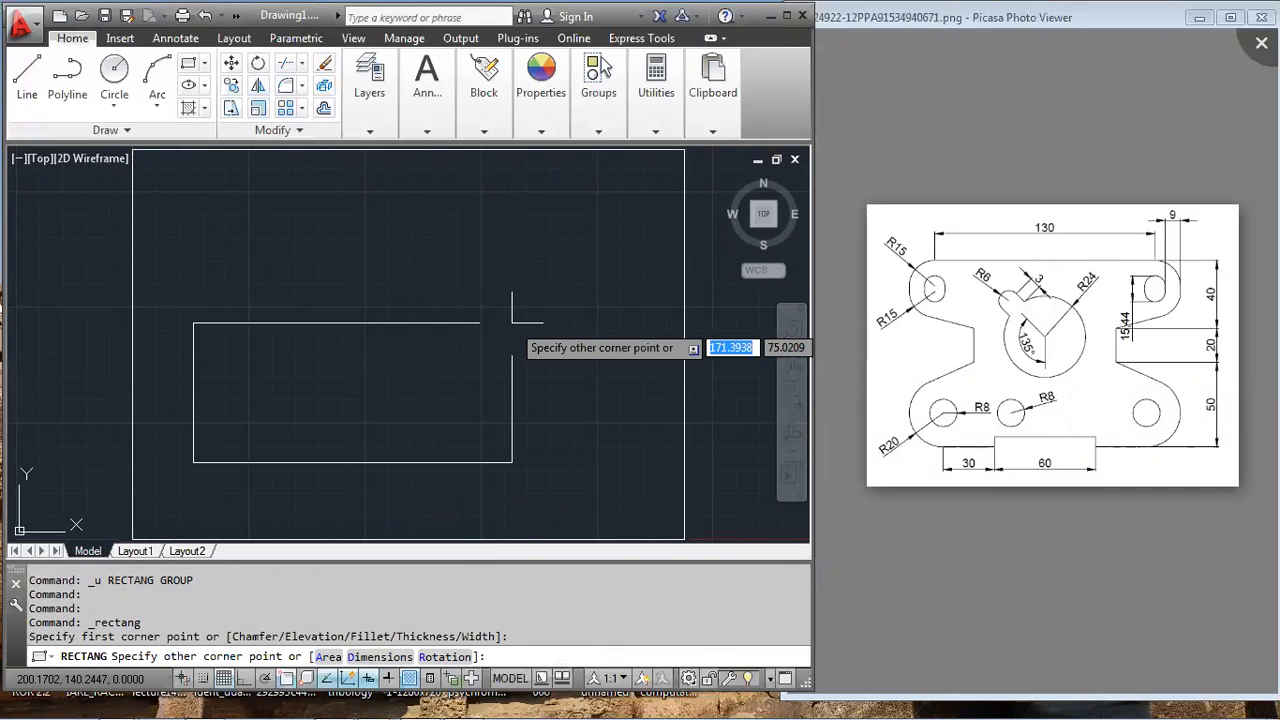
type("130")
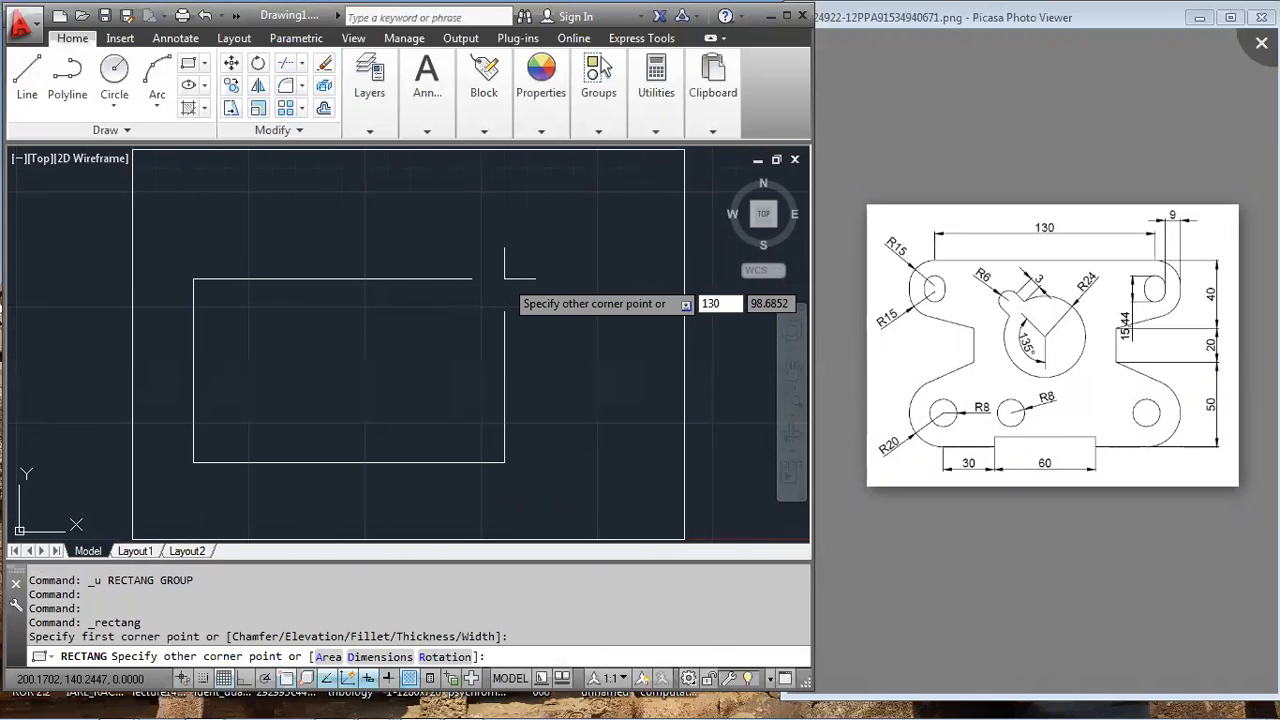
key("Tab")
type("110")
key("Return")
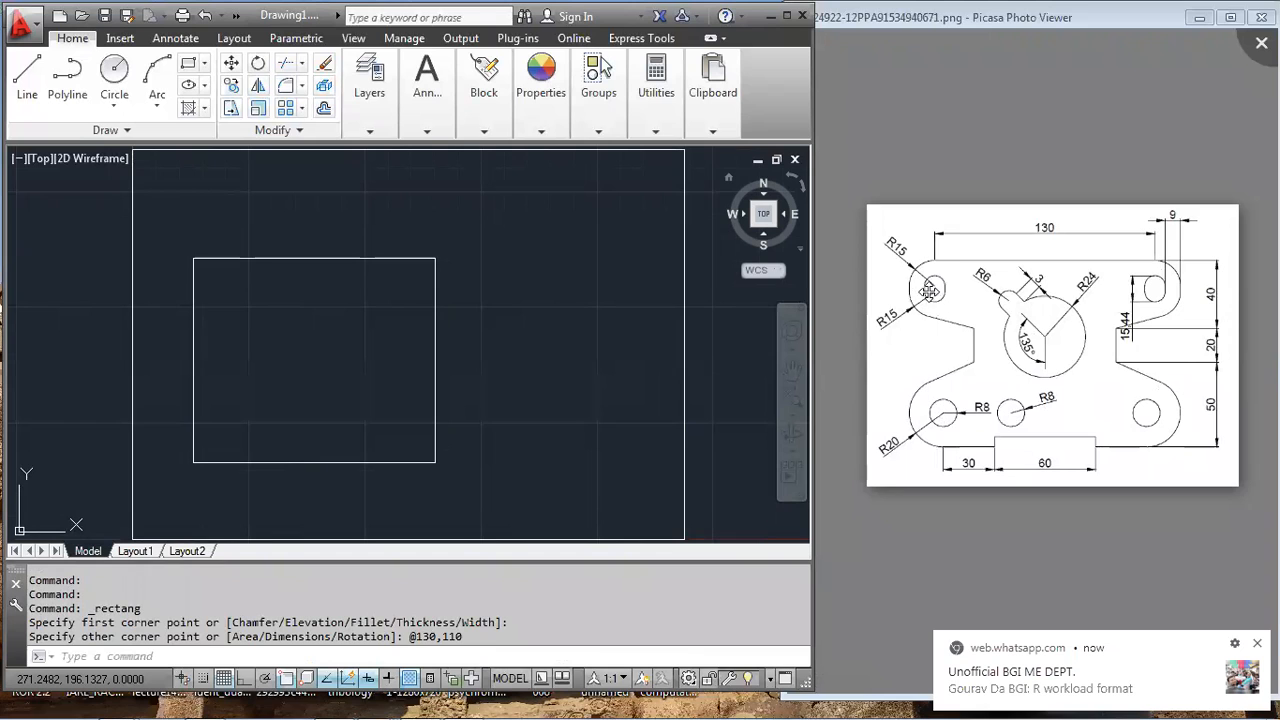
scroll(912, 292, "up", 1)
scroll(912, 292, "down", 3)
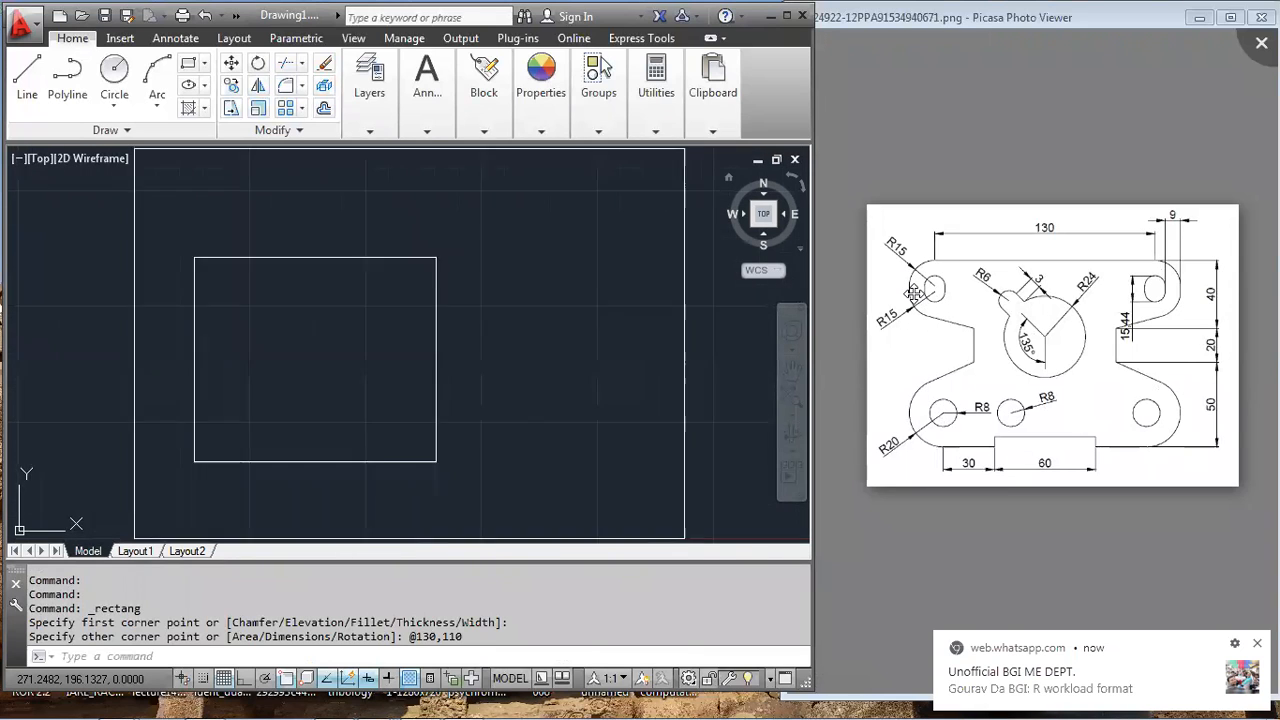
- Enlarge and reposition the plate drawing in Picasa Photo Viewer, and examine the upper-left slot's offset from the top edge
left_click(921, 227)
scroll(880, 269, "up", 2)
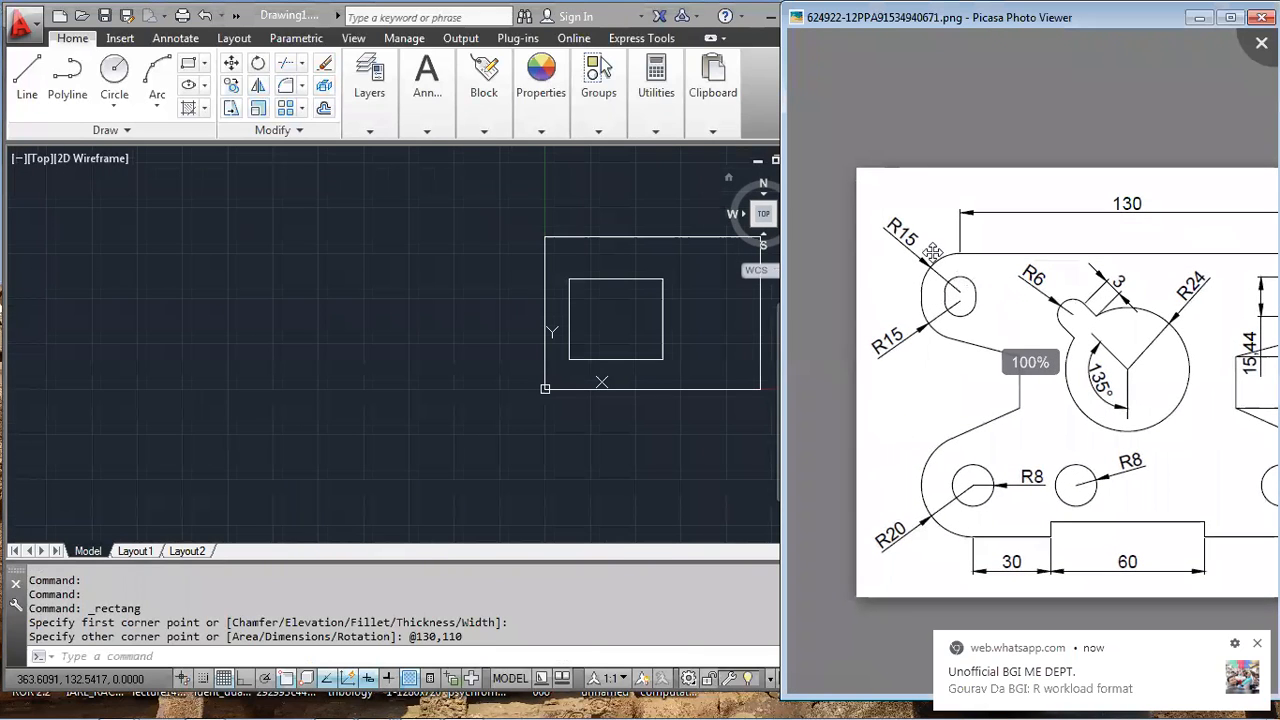
scroll(929, 325, "down", 1)
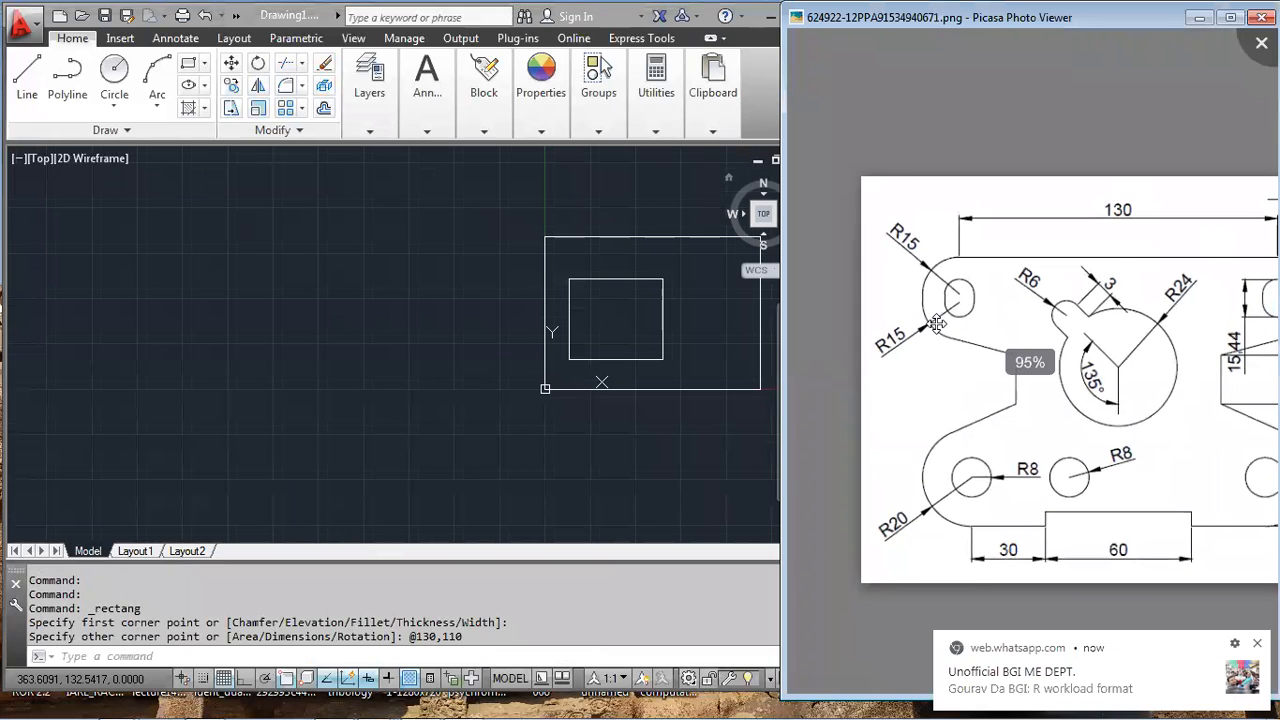
left_click(722, 304)
scroll(722, 304, "up", 4)
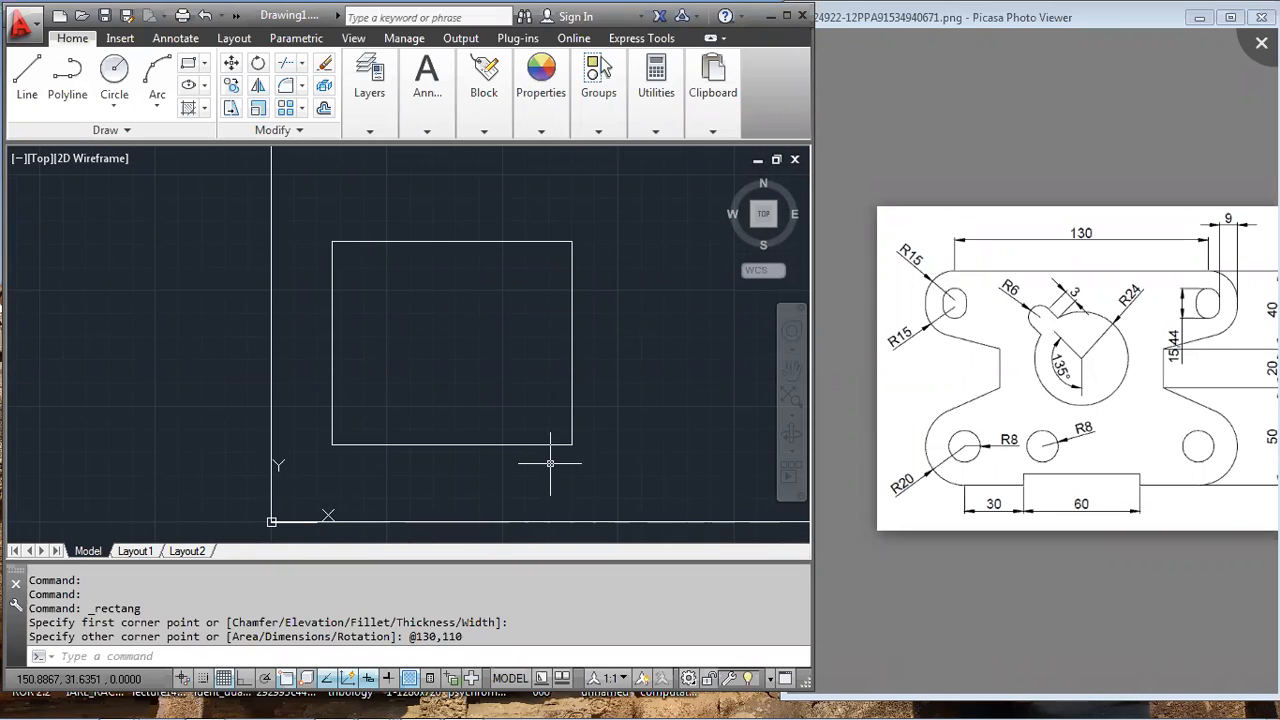
left_click(1113, 373)
left_click_drag(1085, 375, 1111, 375)
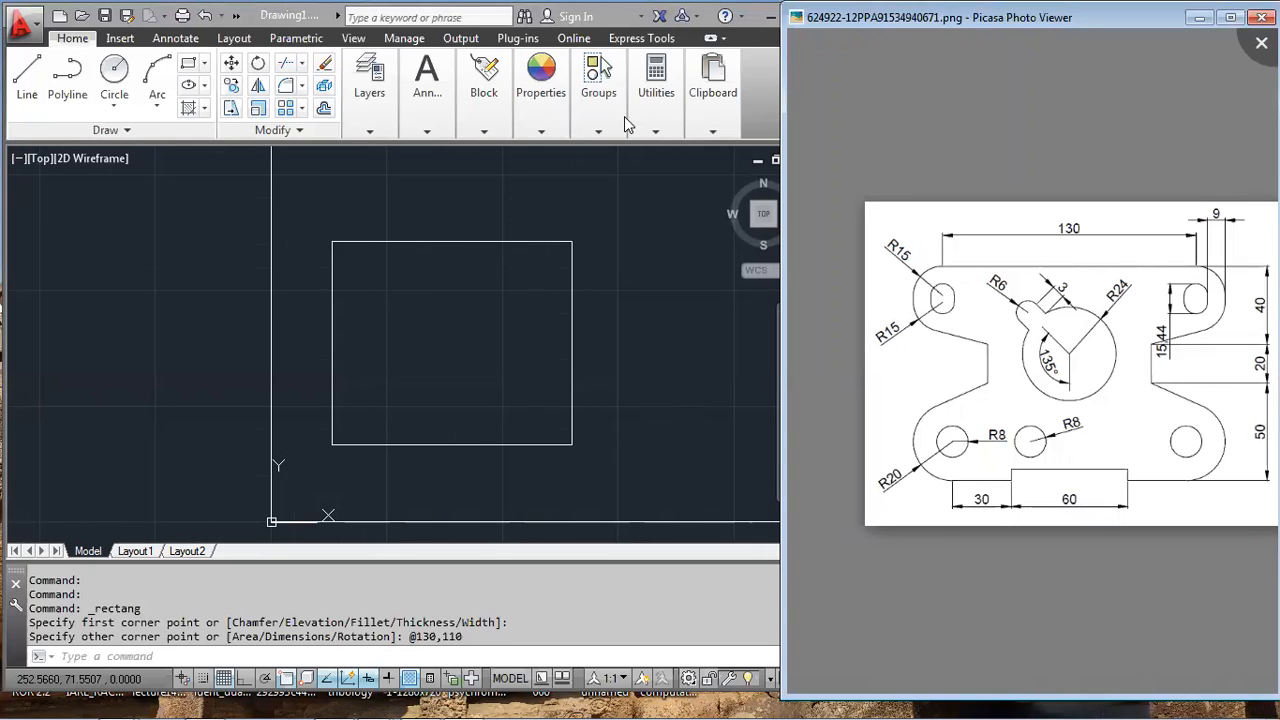
key("super")
key("super")
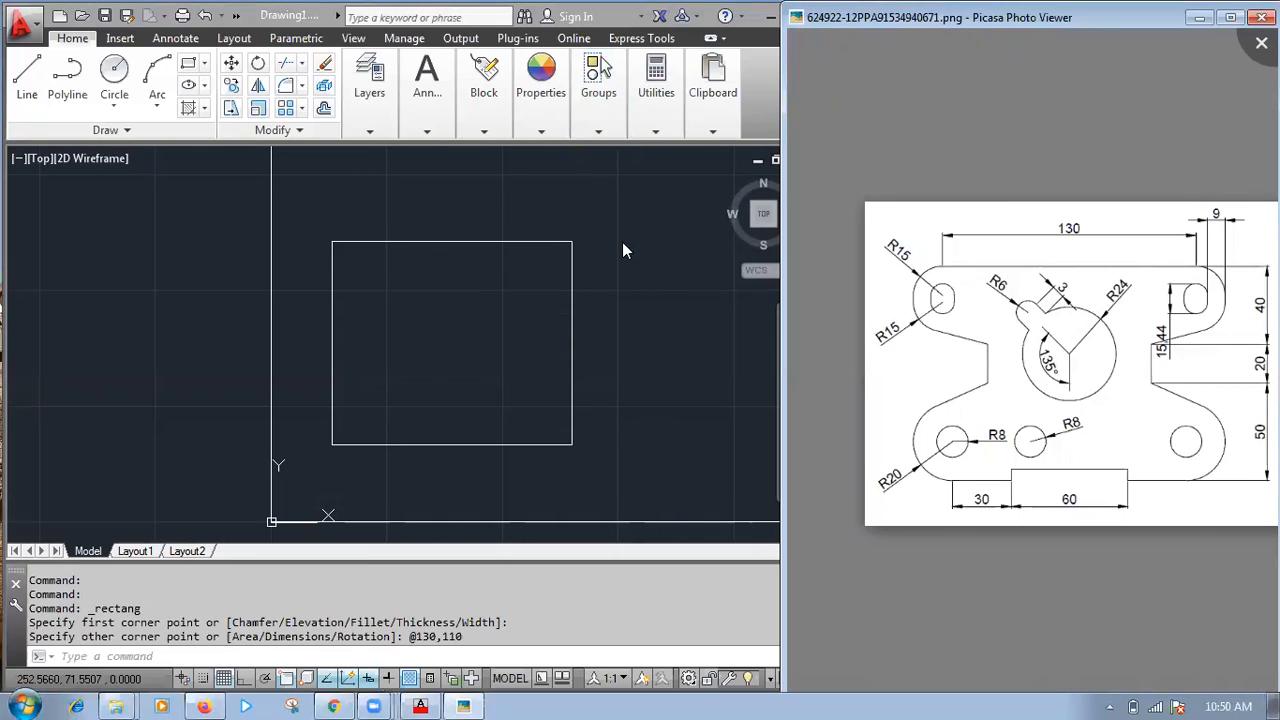
left_click(623, 249)
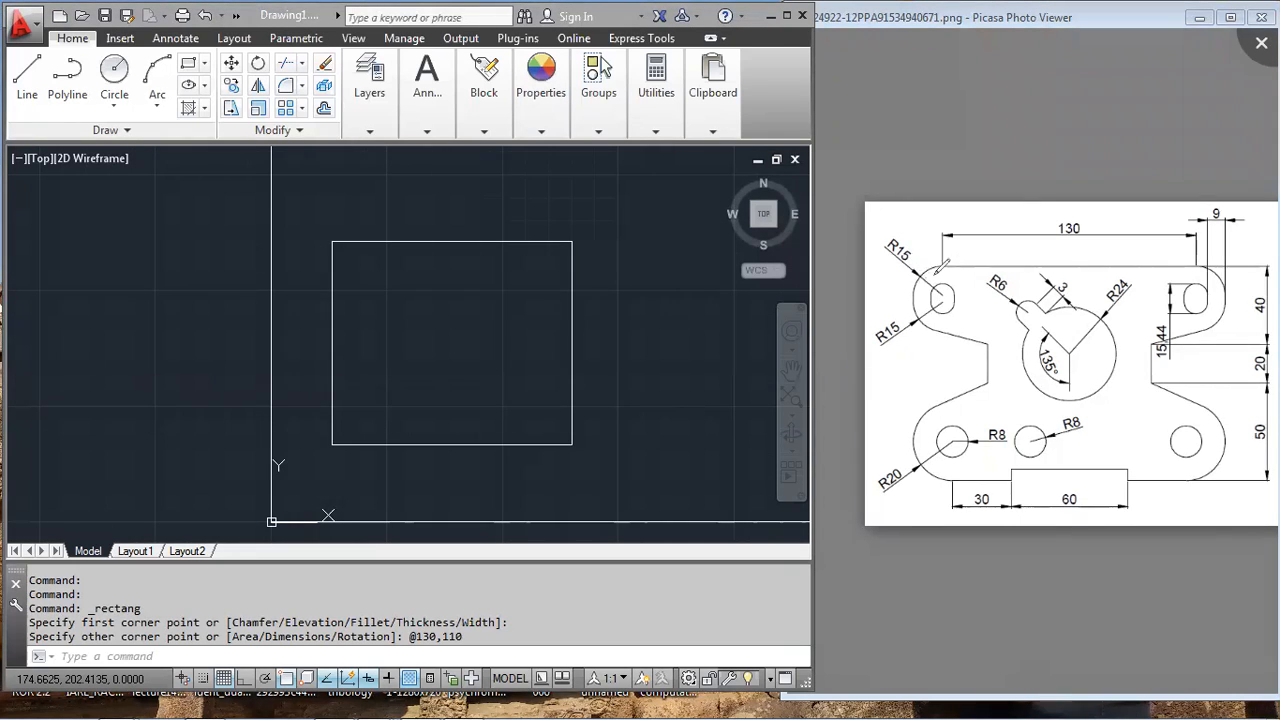
mouse_move(946, 268)
left_mouse_down()
mouse_move(941, 292)
mouse_move(946, 267)
mouse_move(955, 292)
left_mouse_up()
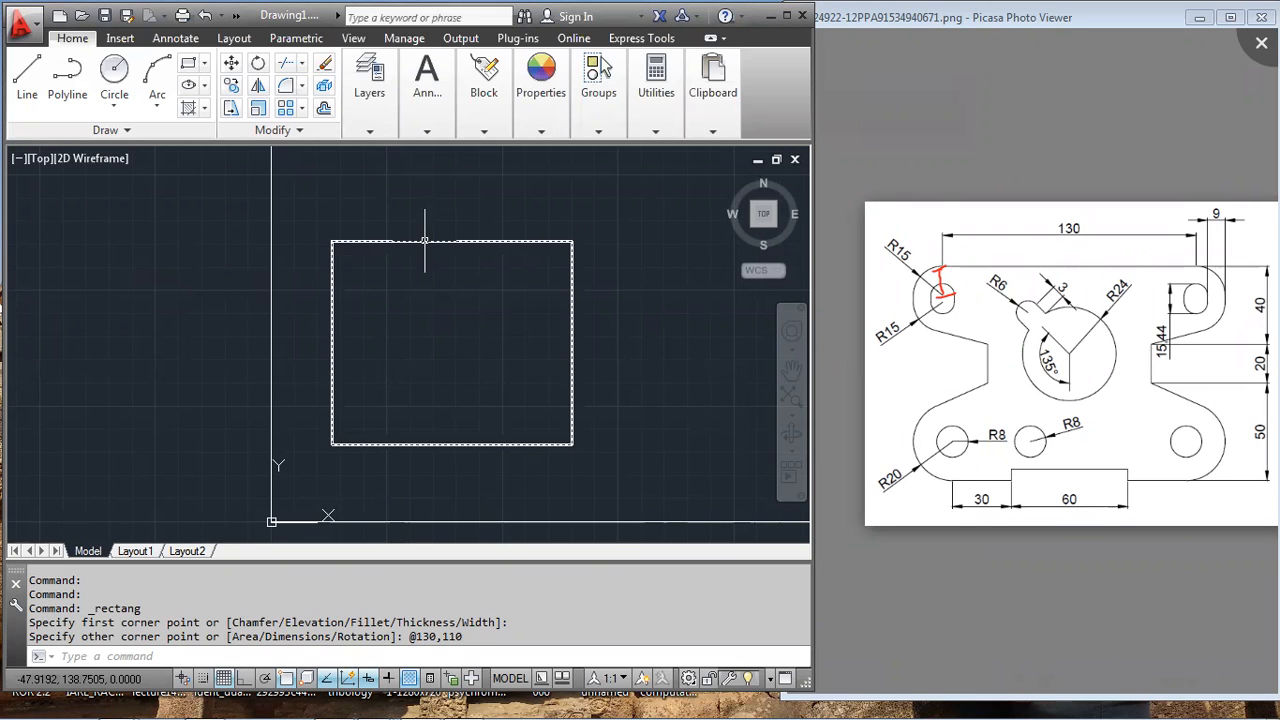
- Select the 130 by 110 rectangle to check whether its sides form a single object, and clear the selection
key("Escape")
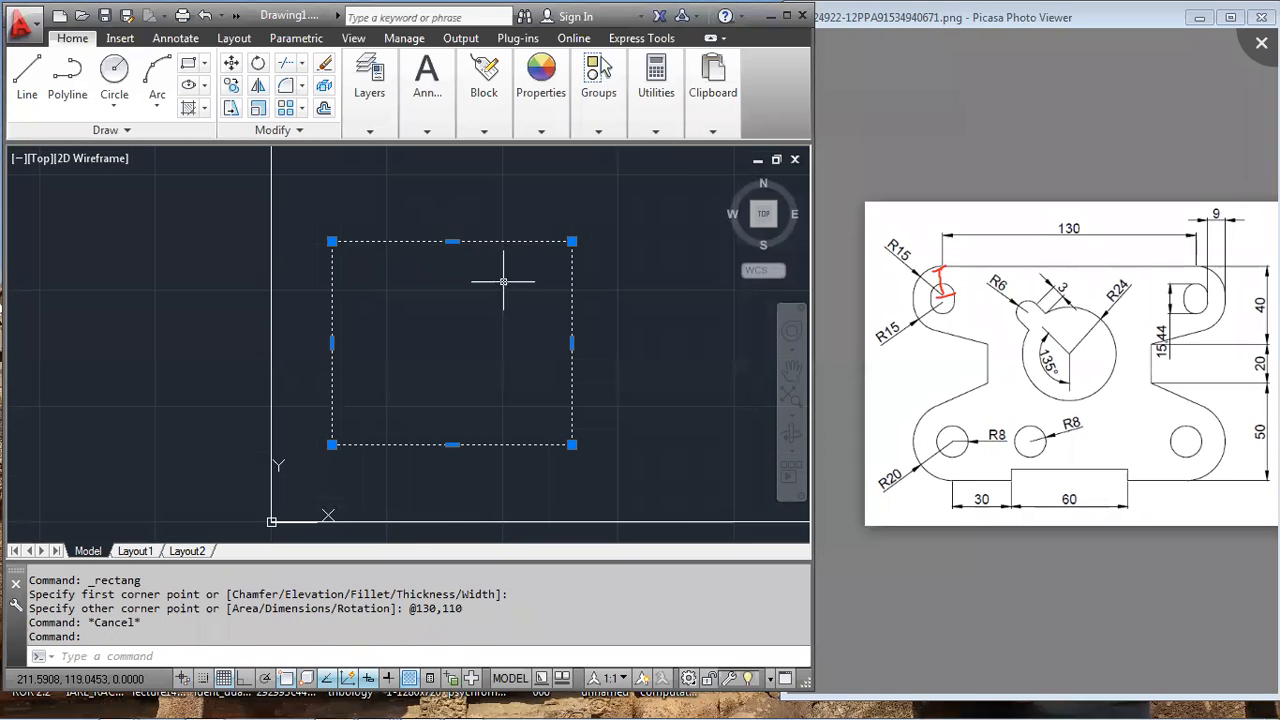
key("Escape")
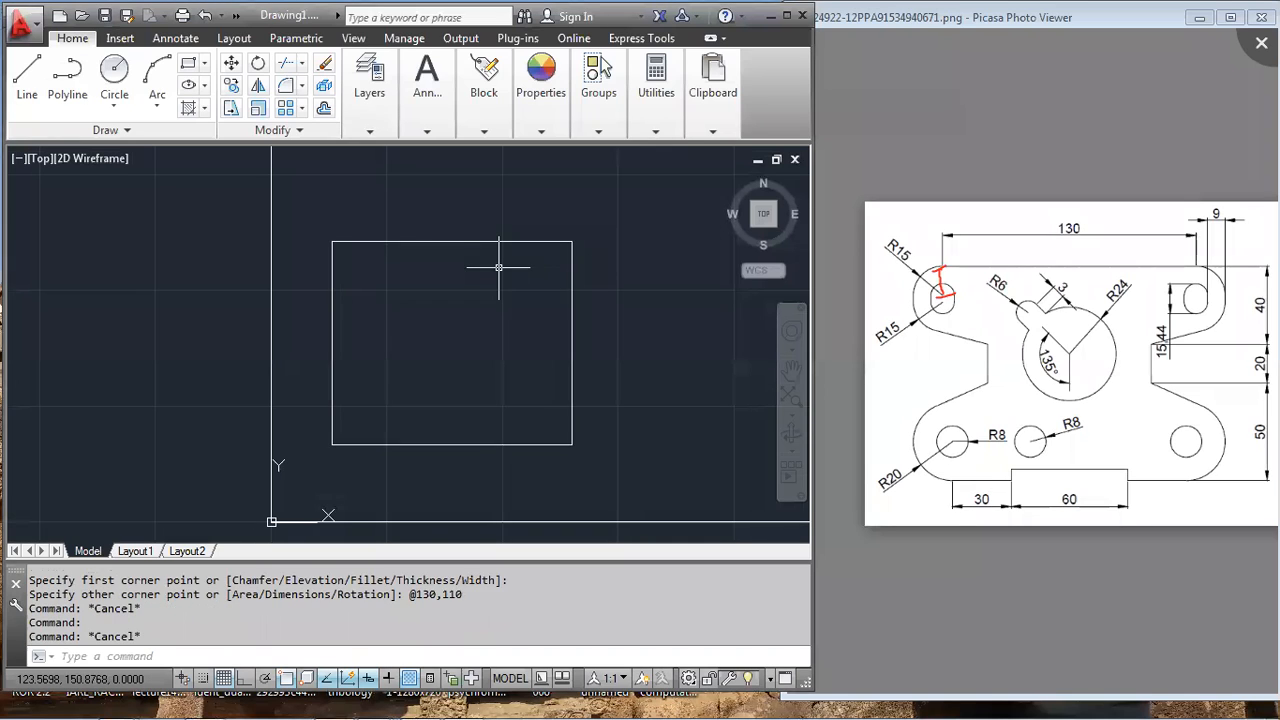
left_click(500, 241)
key("Escape")
scroll(629, 290, "down", 4)
scroll(675, 295, "up", 4)
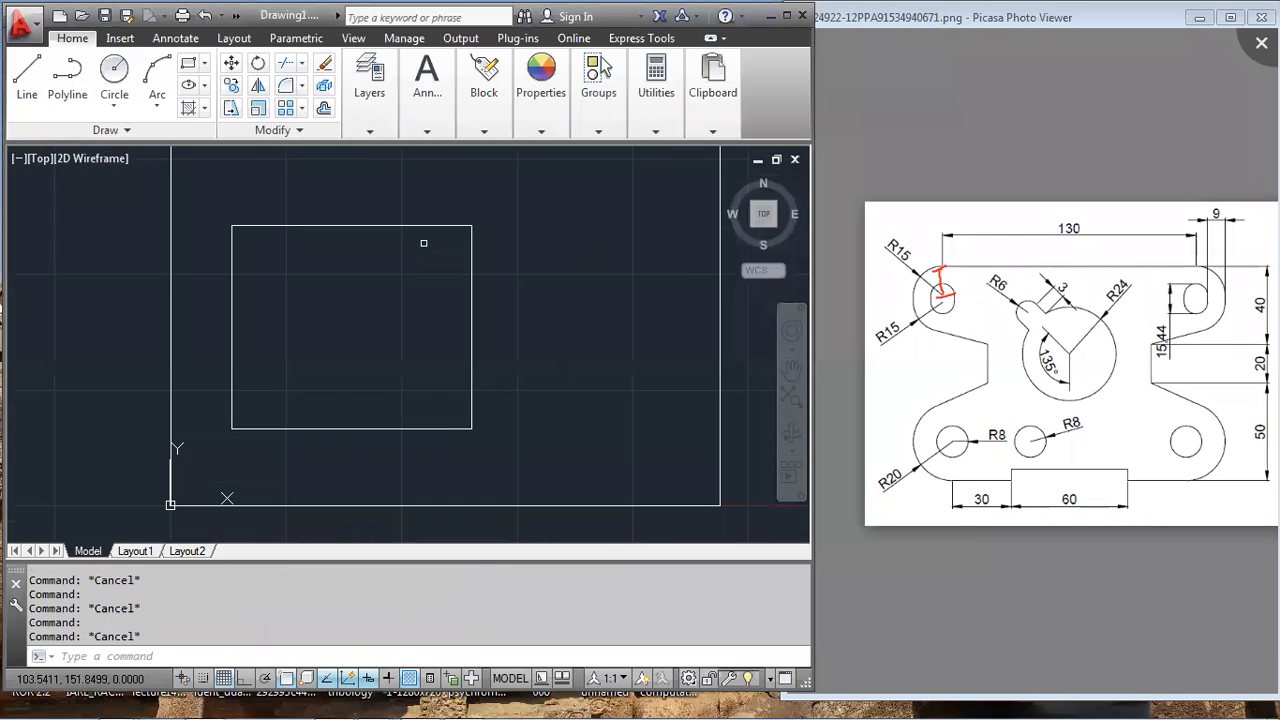
left_click(362, 226)
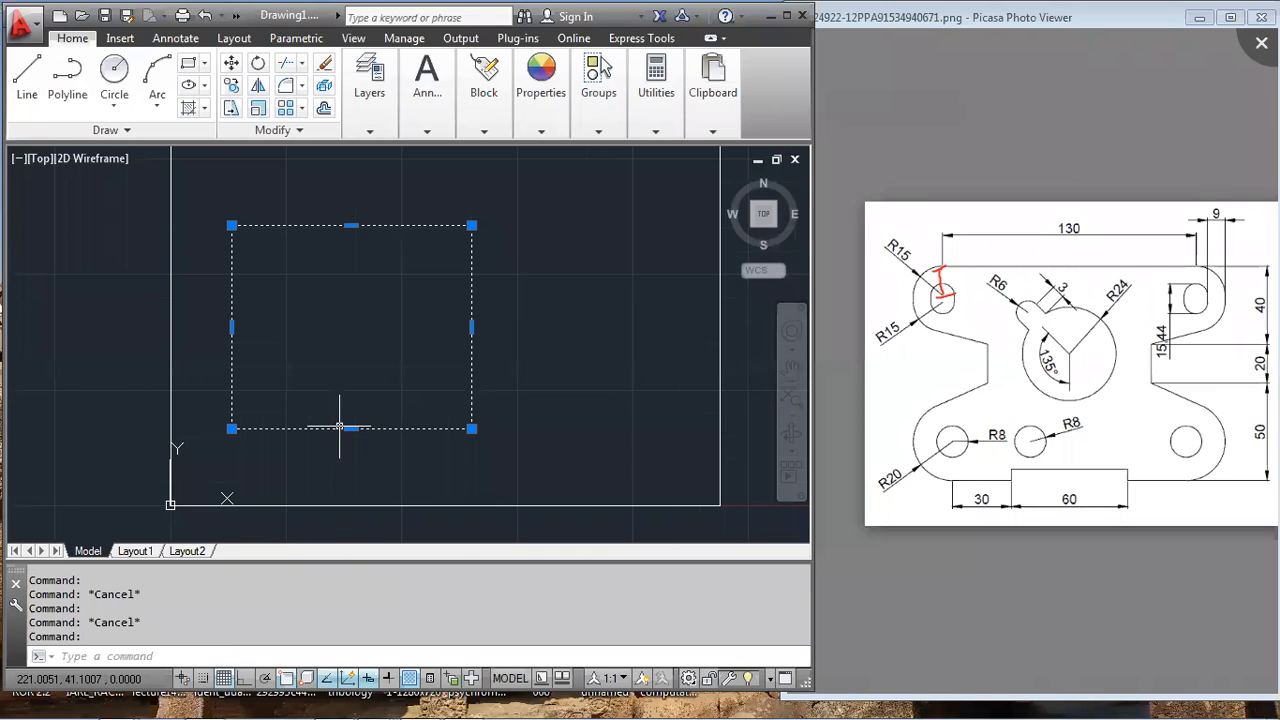
key("Escape")
- With Ortho on, draw a four-sided box about 70 wide from separate lines, beside the upper part of the large rectangle
left_click(27, 80)
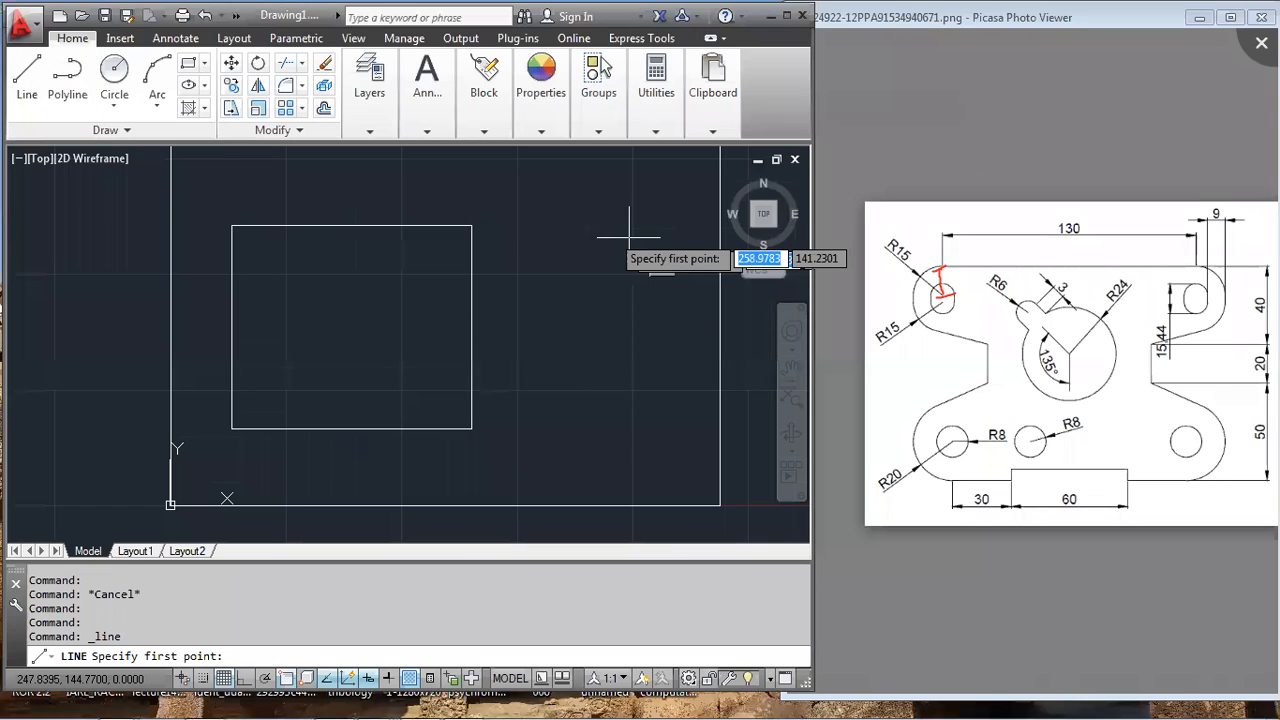
left_click(540, 242)
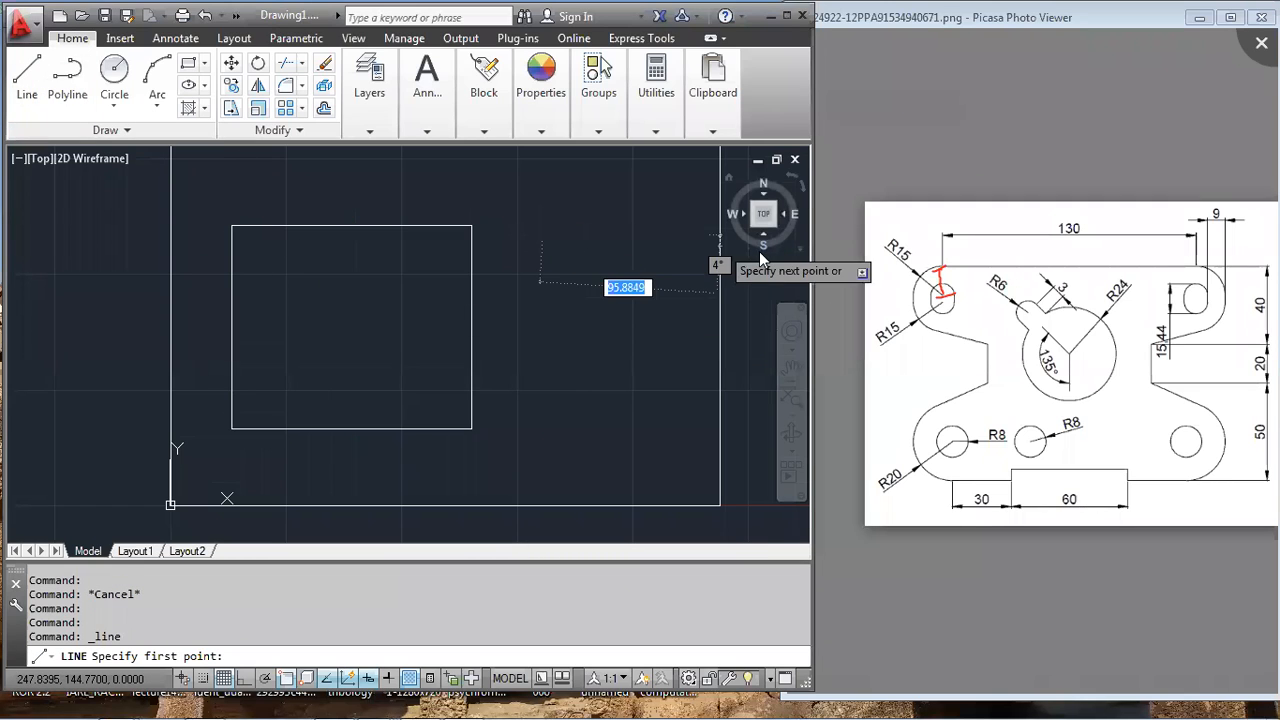
key("F8")
left_click(662, 235)
left_click(656, 351)
left_click(532, 355)
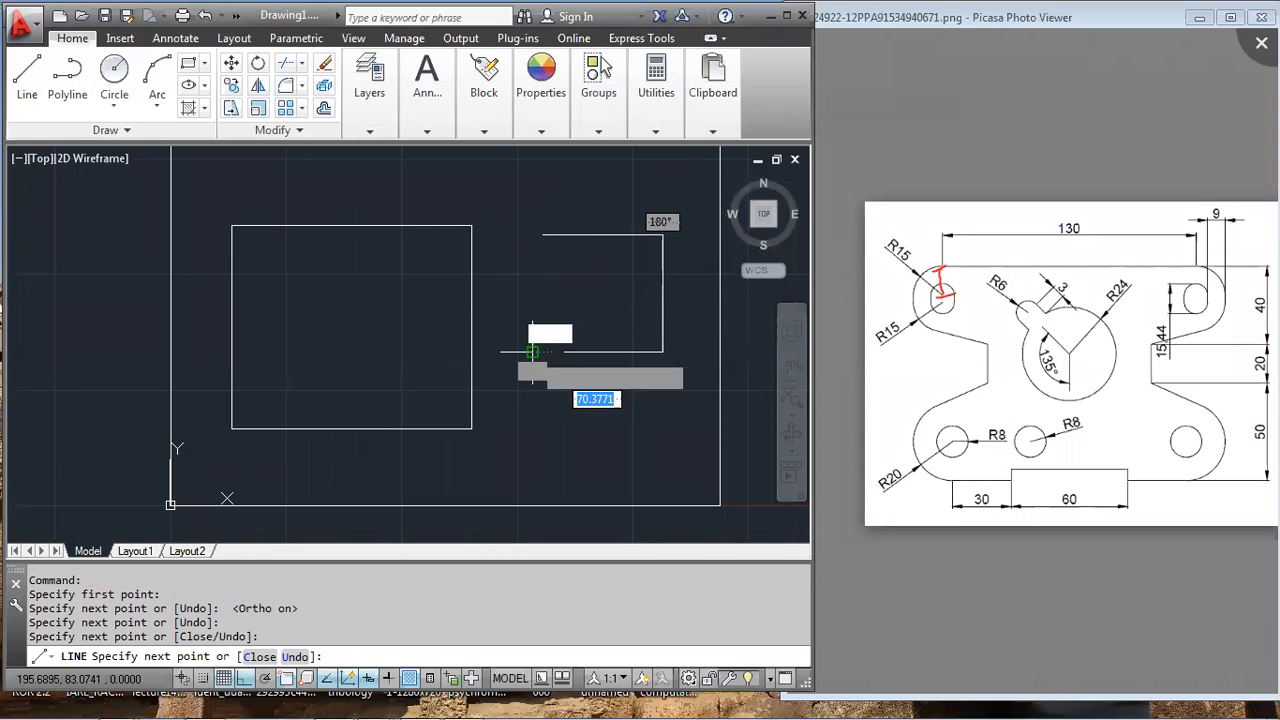
left_click(530, 237)
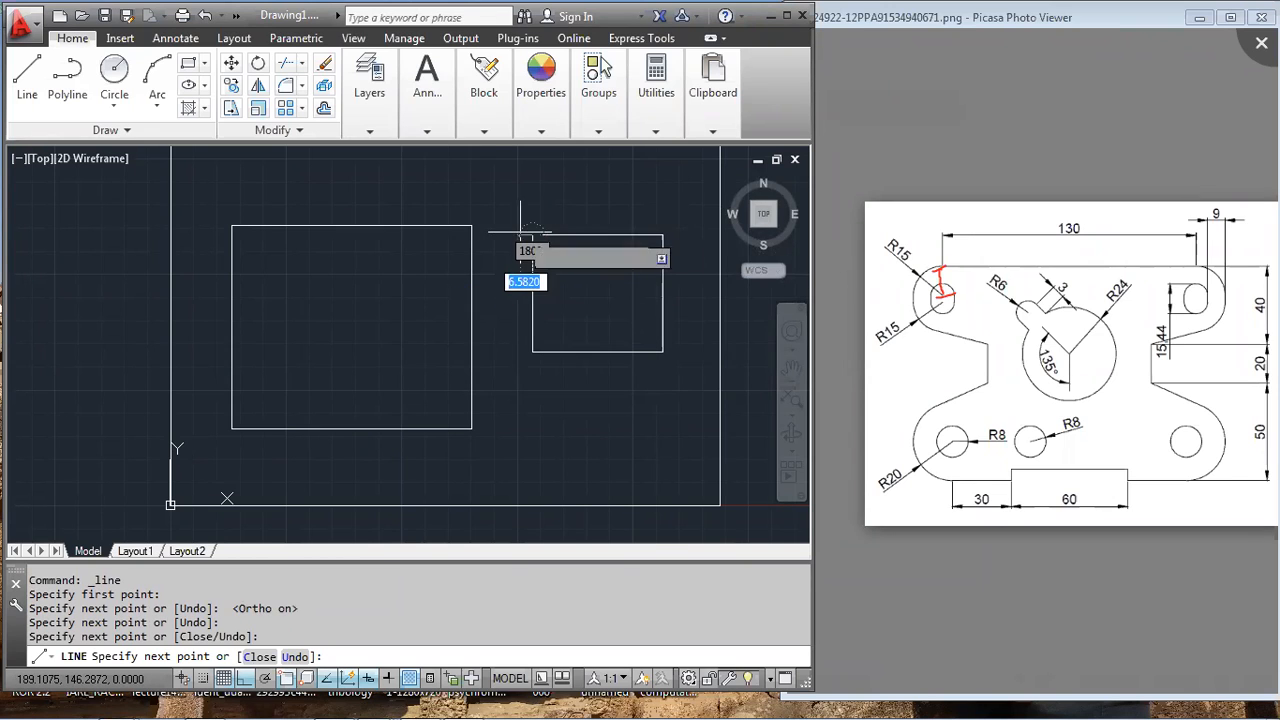
left_click(532, 236)
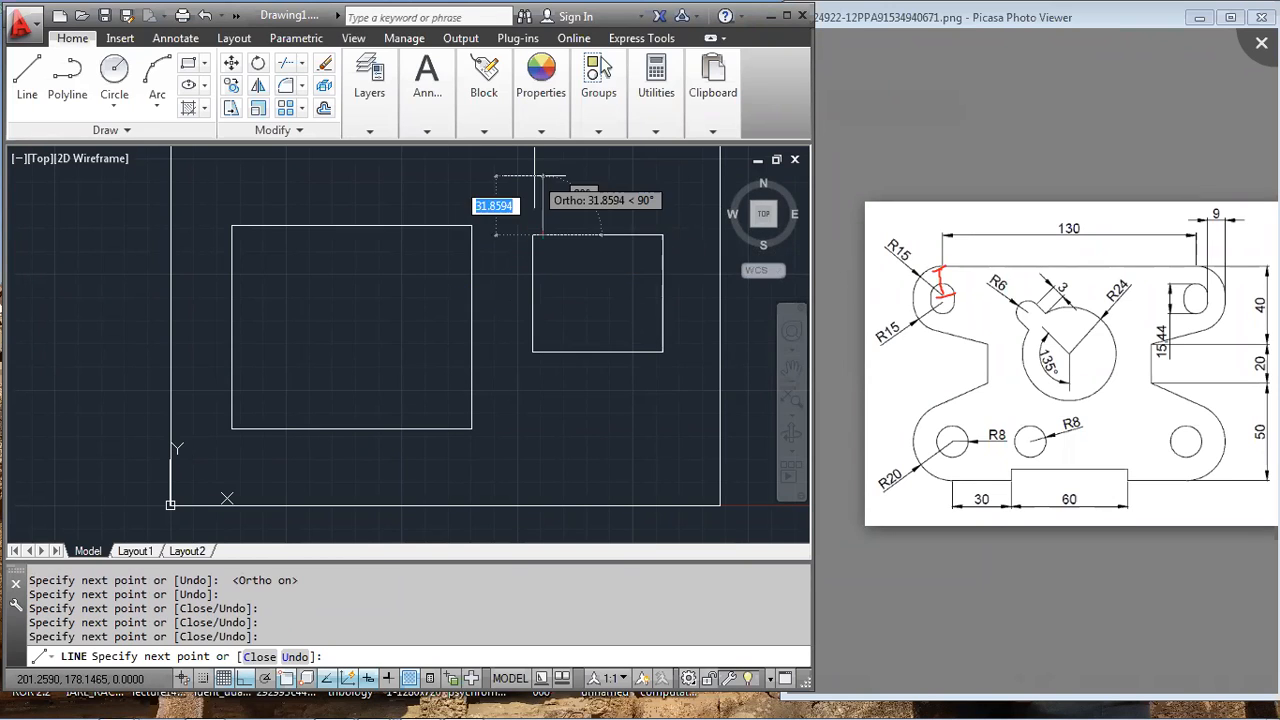
key("Escape")
- Select the large rectangle and the individual sides of the line-drawn box to compare how they are grouped, and clear the selection
left_click(416, 226)
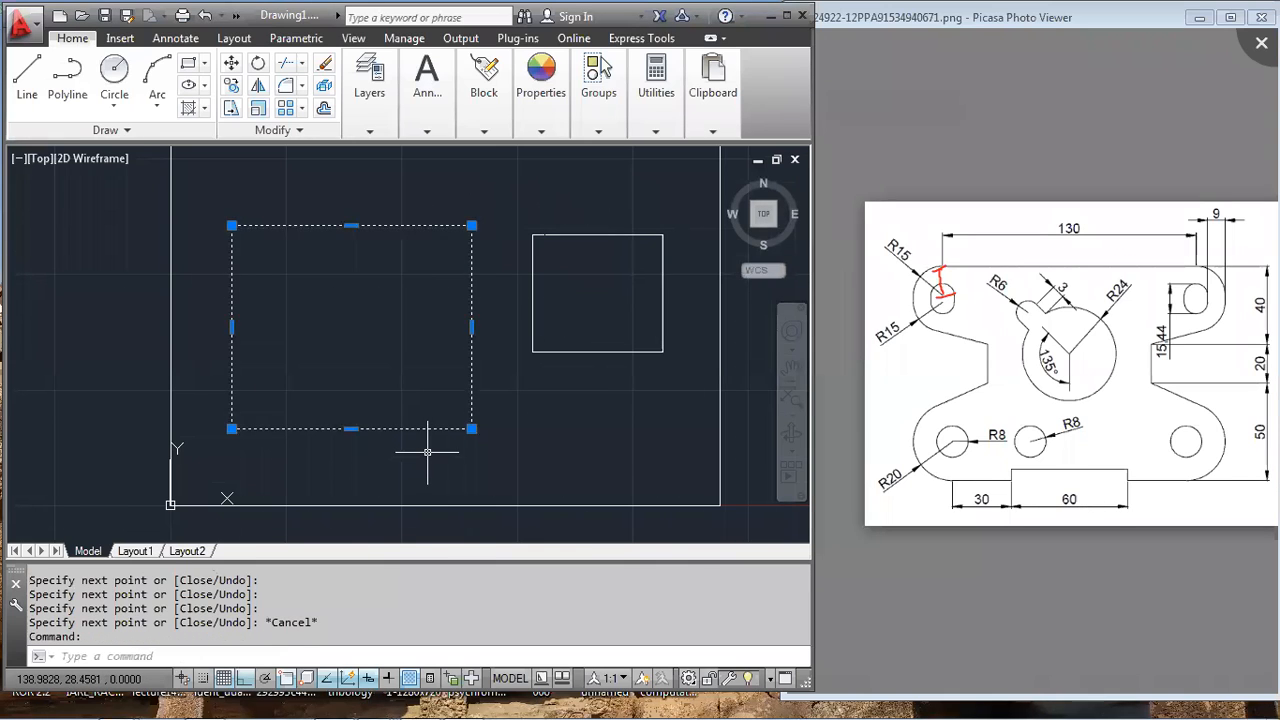
key("Escape")
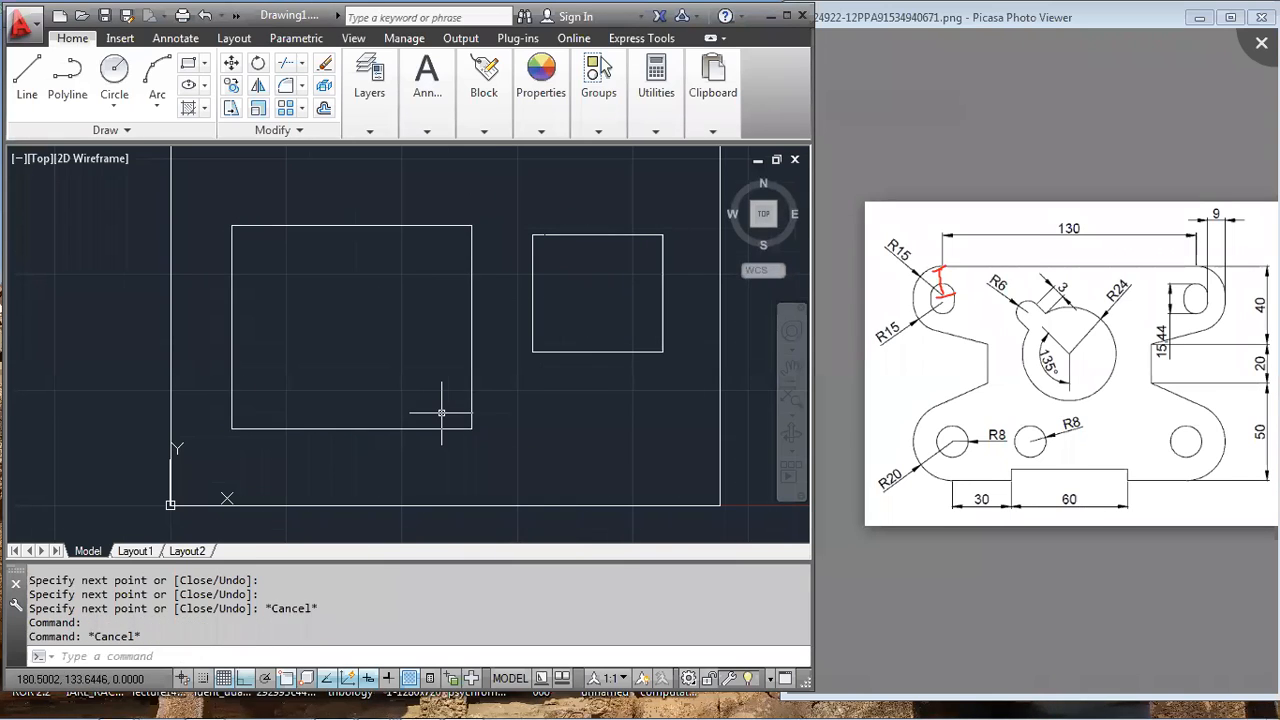
left_click(580, 234)
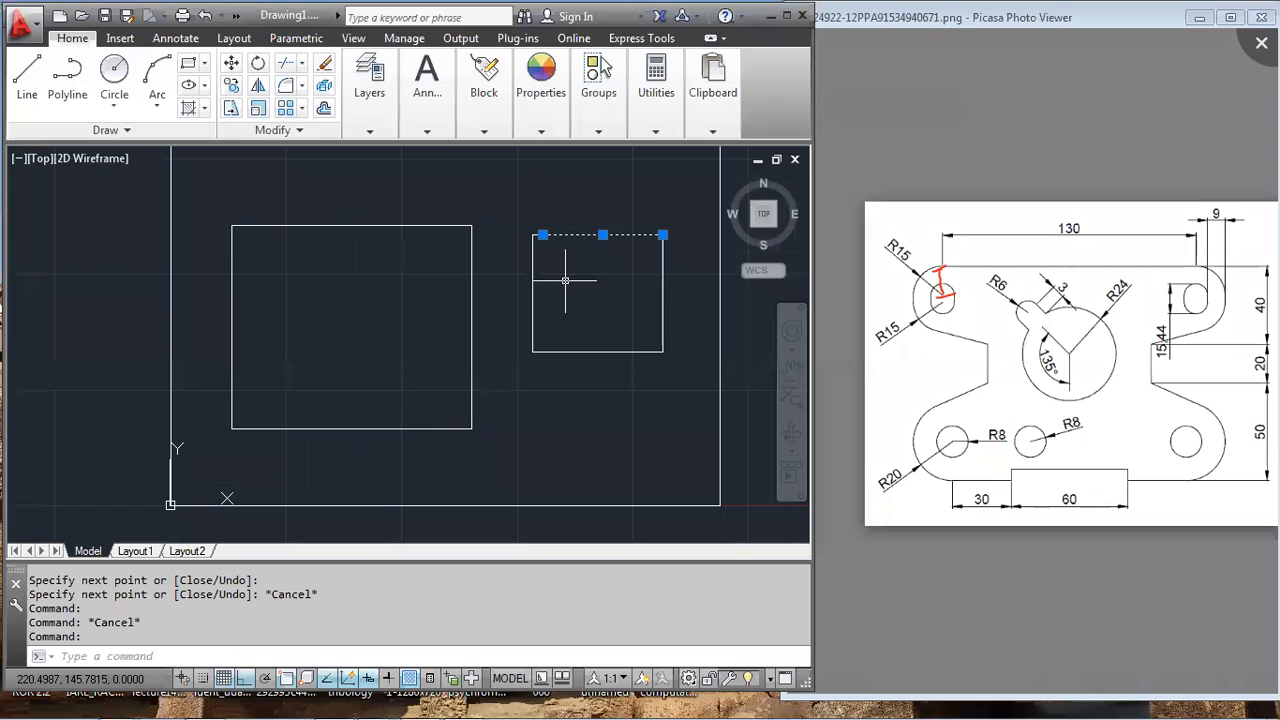
left_click(530, 320)
left_click(531, 354)
left_click(576, 351)
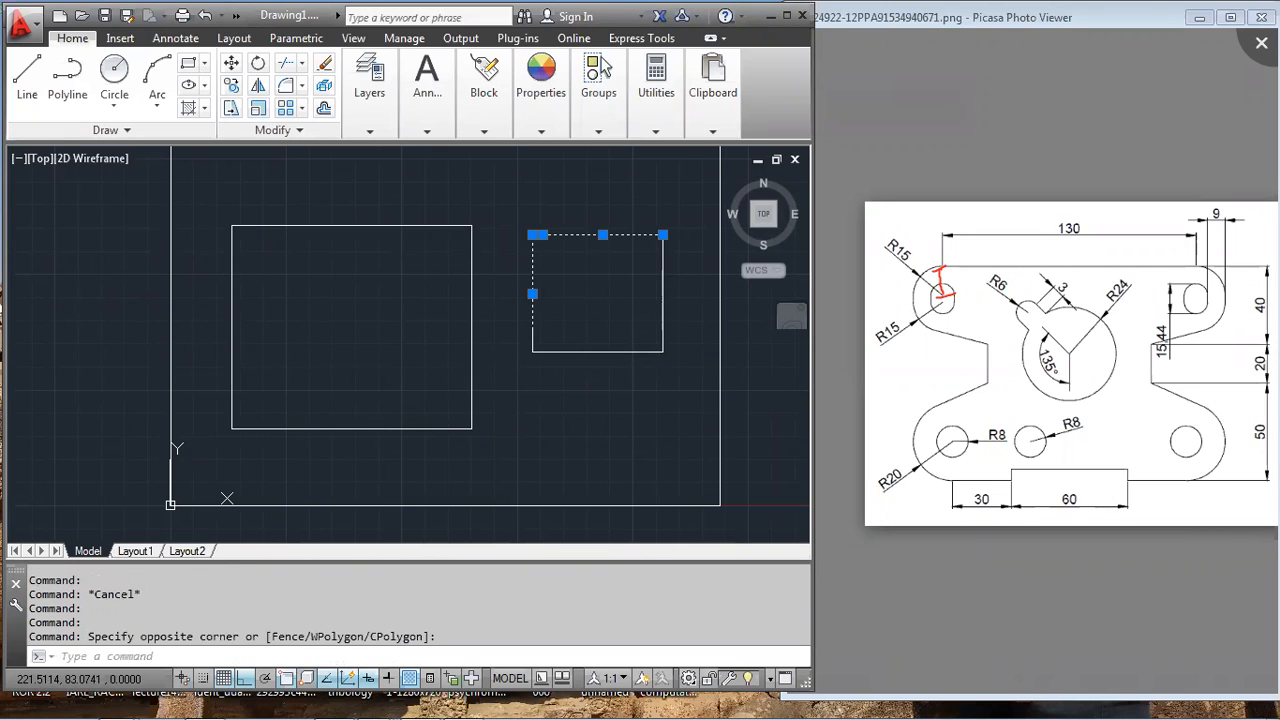
left_click(576, 352)
left_click(661, 280)
left_click(589, 293)
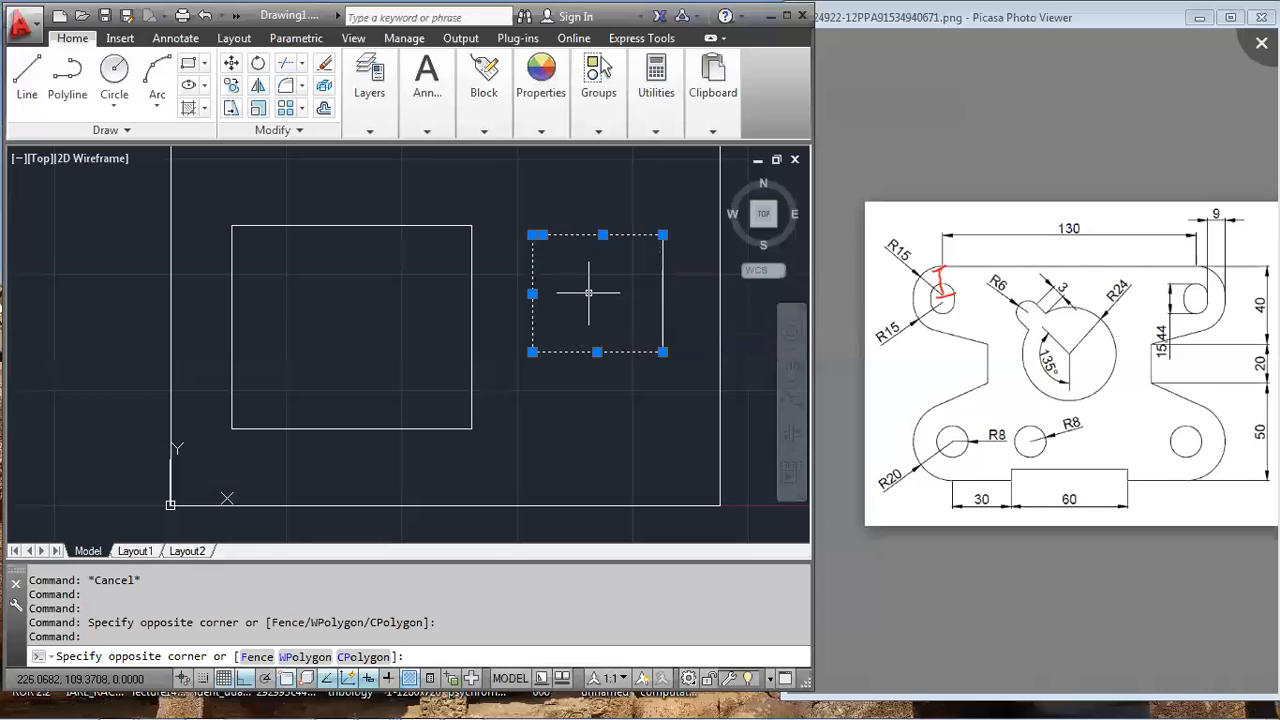
left_click(589, 293)
left_click(660, 288)
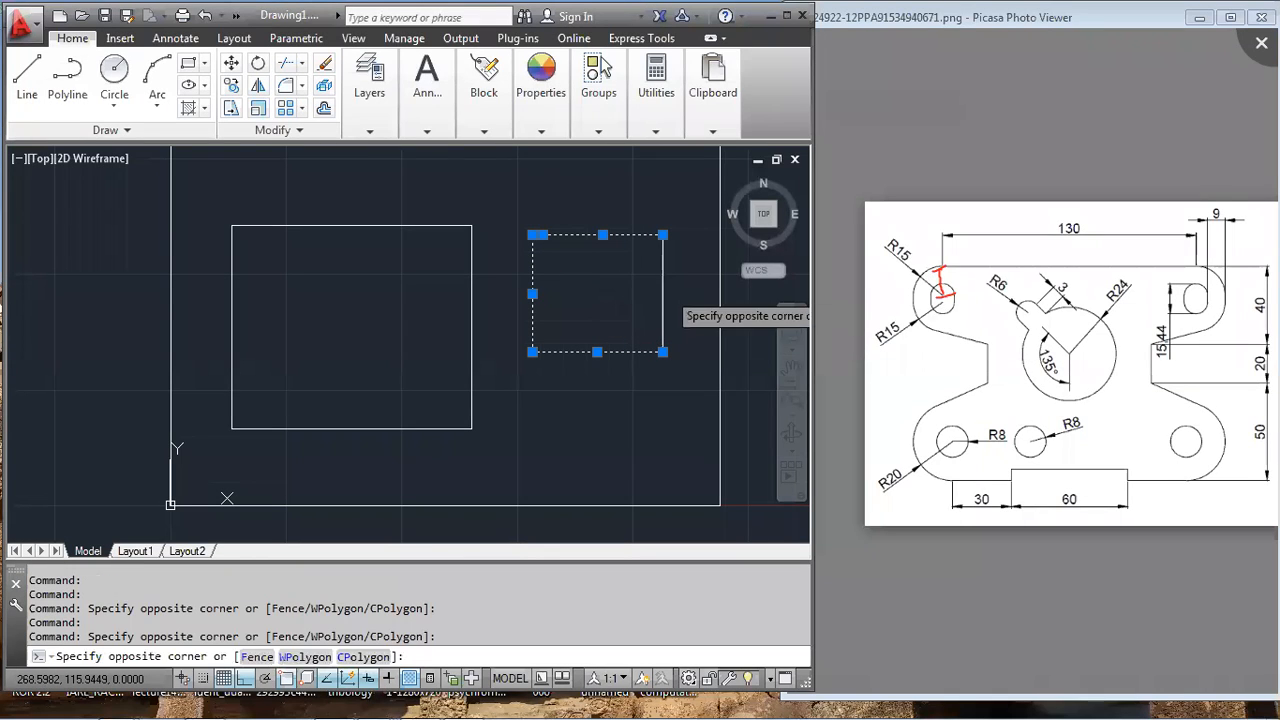
left_click(665, 300)
key("Escape")
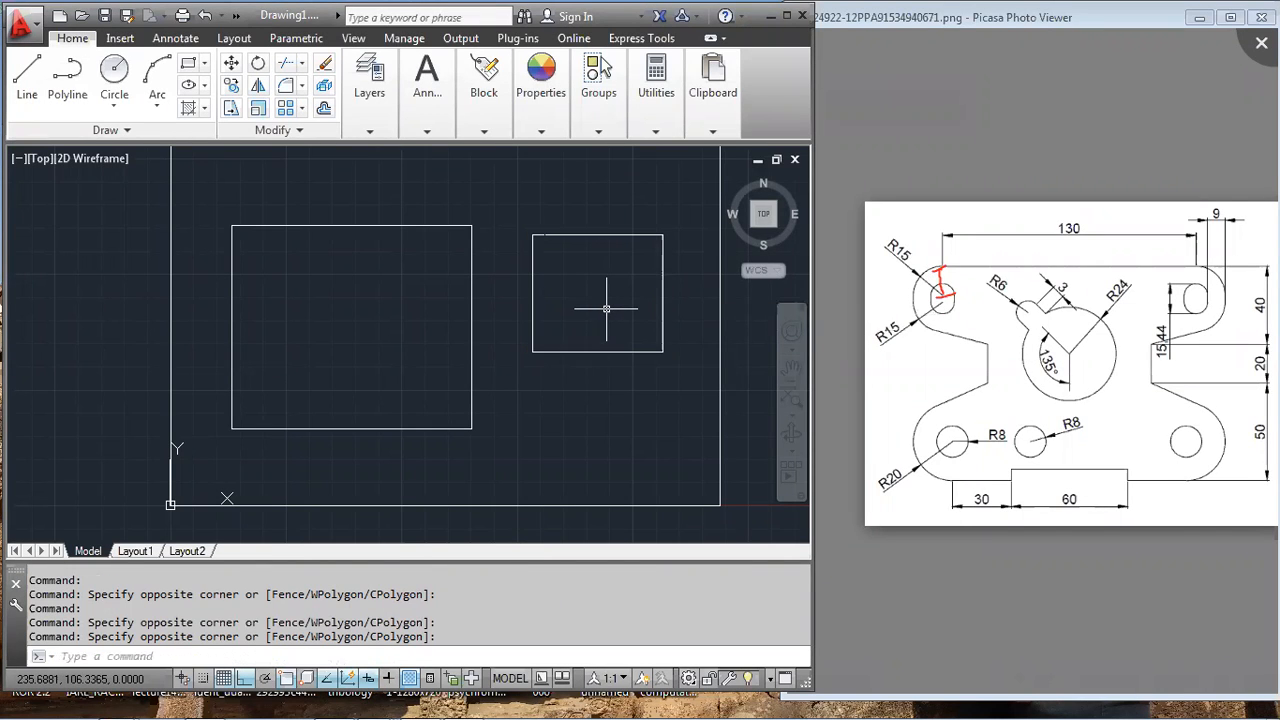
- Draw a four-sided box with the Polyline command below the line-drawn box, finishing it with the Close option
type("PL")
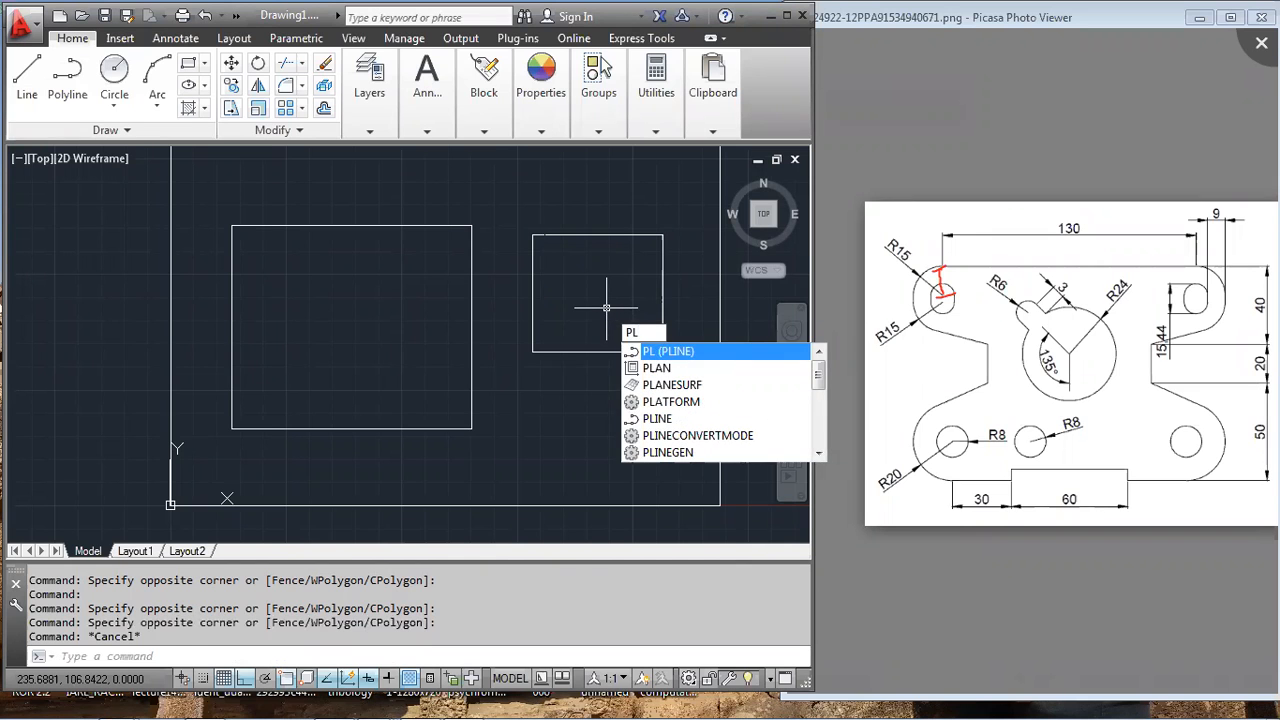
key("Return")
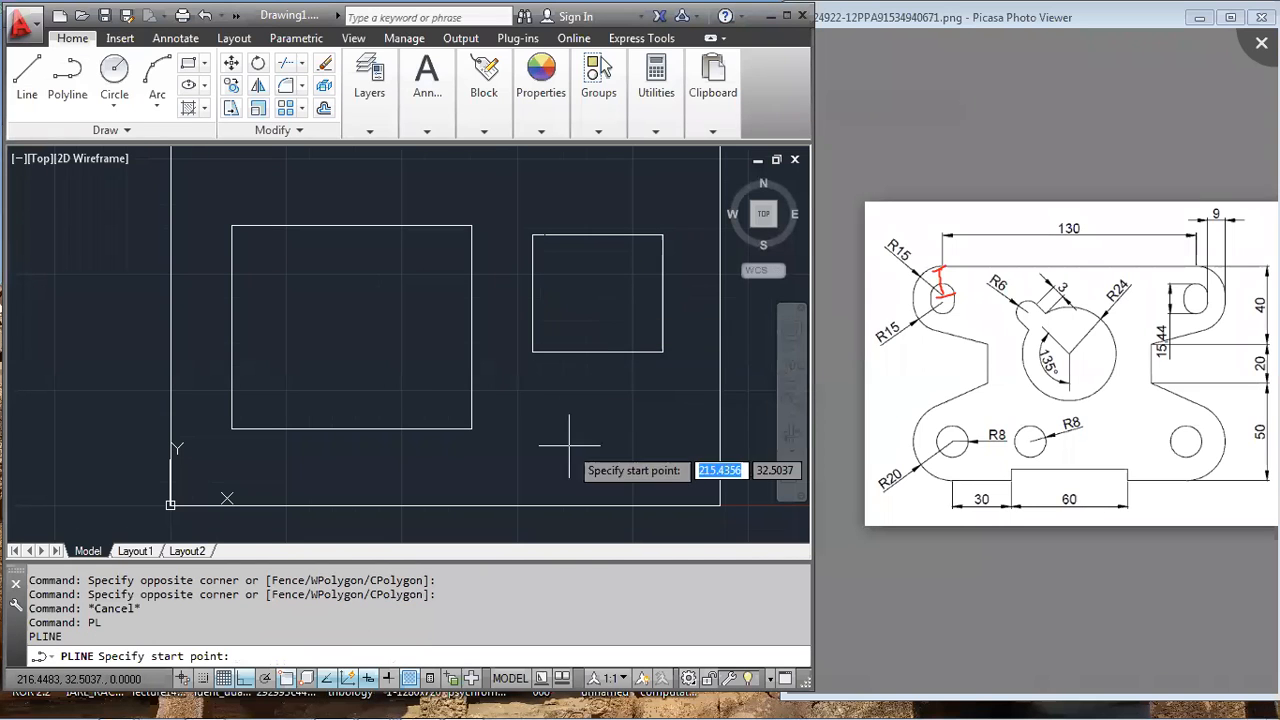
left_click(521, 462)
left_click(523, 374)
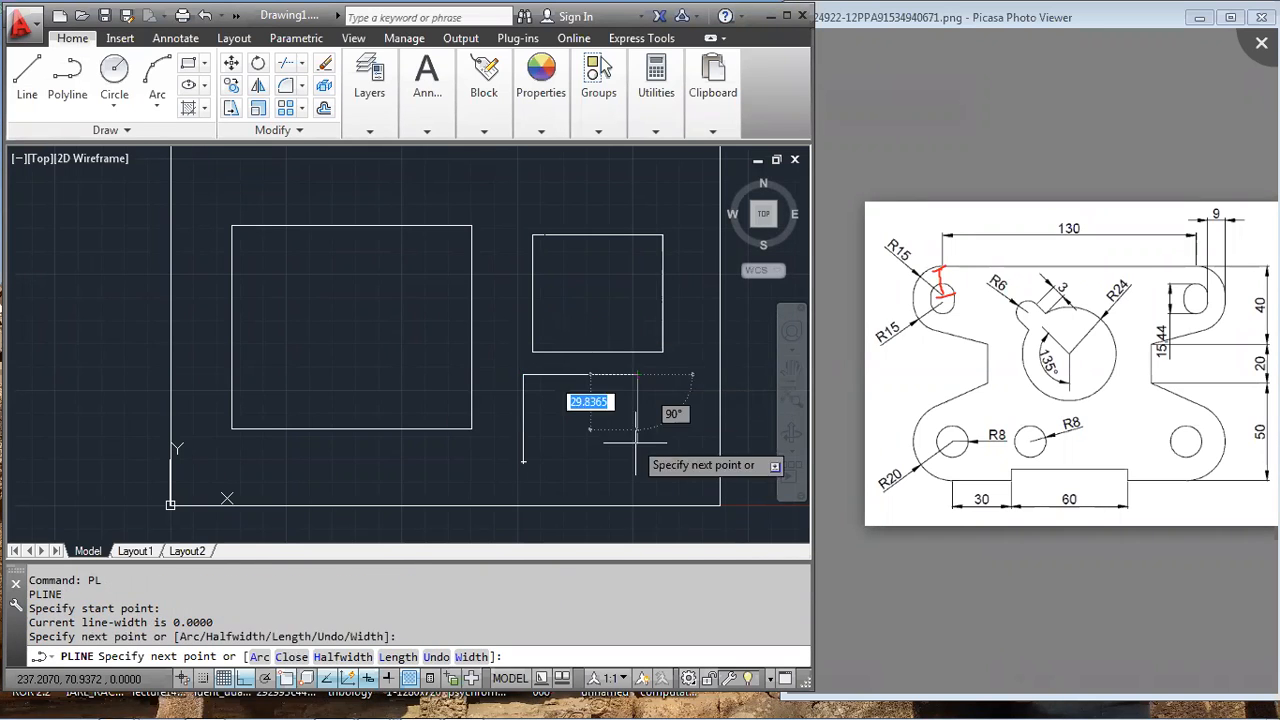
left_click(637, 483)
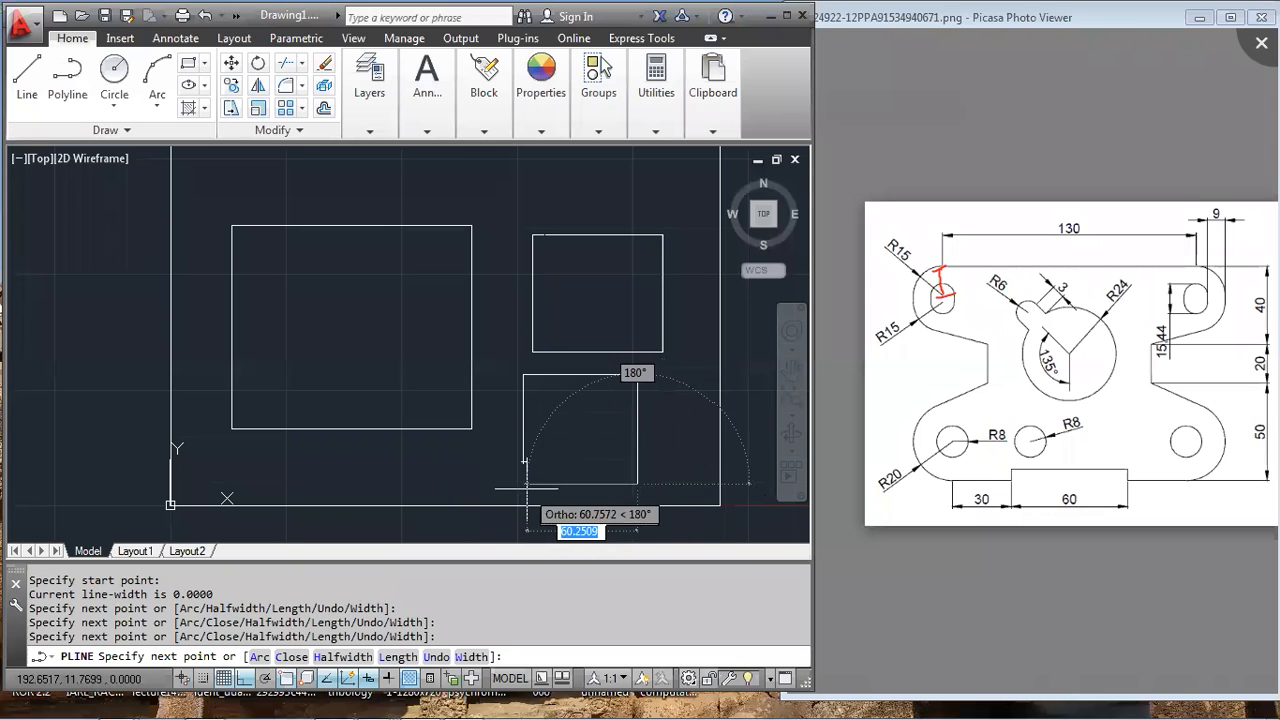
left_click(523, 483)
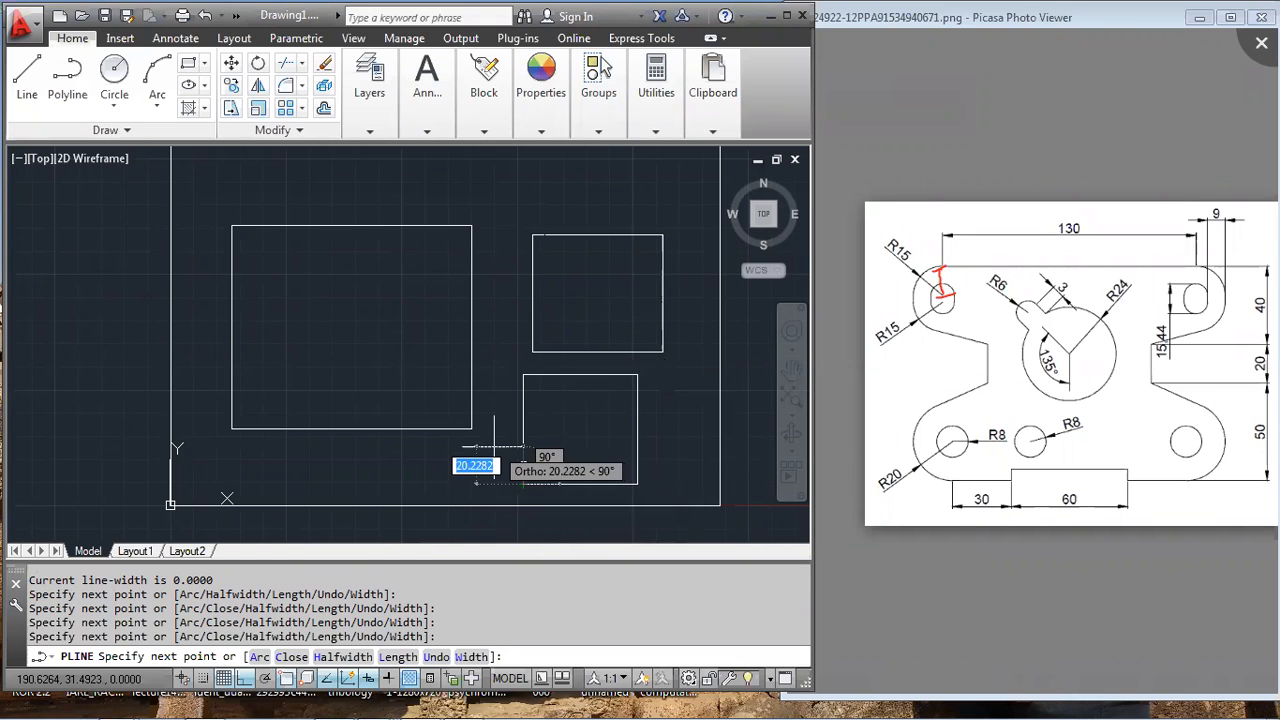
type("c")
key("Return")
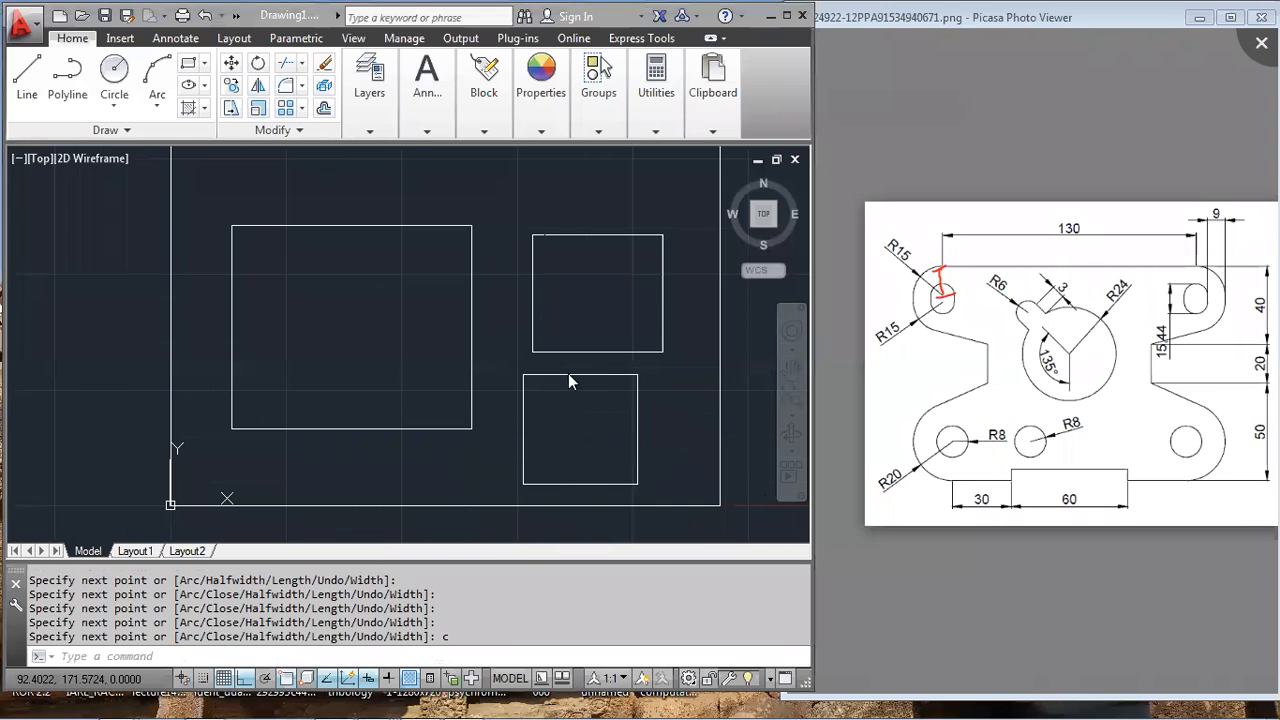
- Select the polyline box and each side of the line-drawn box to compare them, and clear the selection
left_click(633, 375)
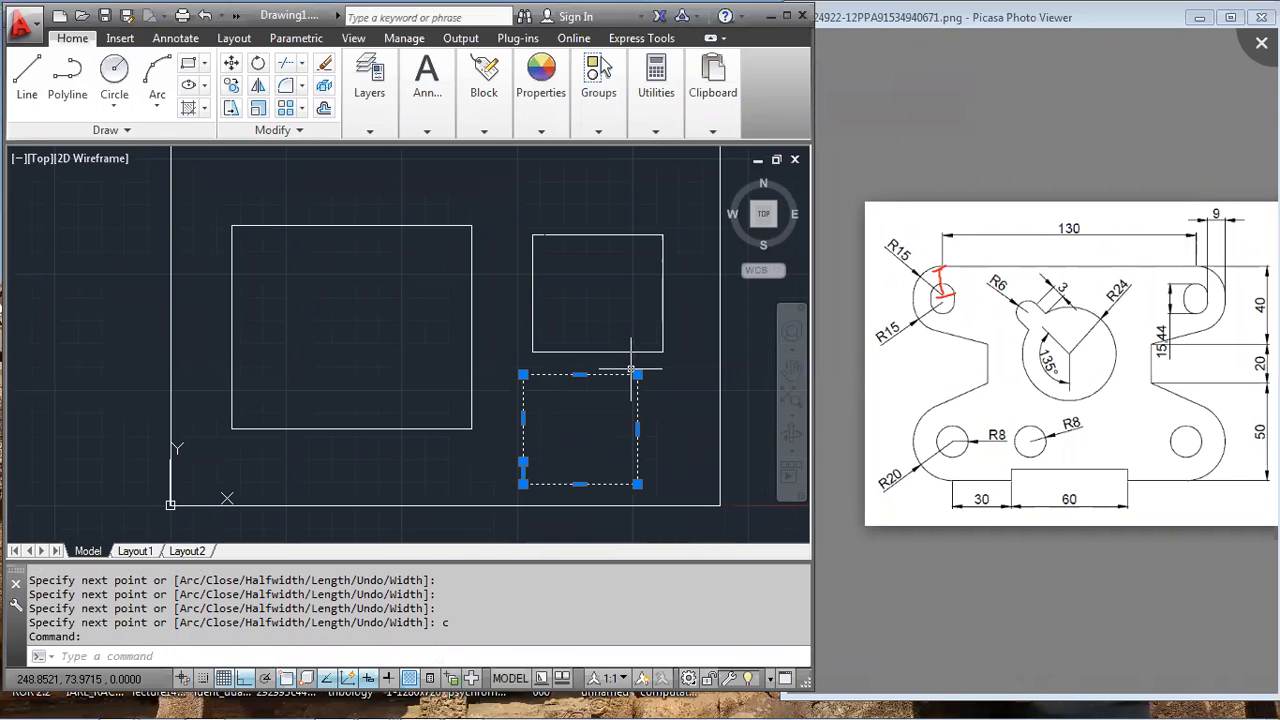
mouse_move(633, 371)
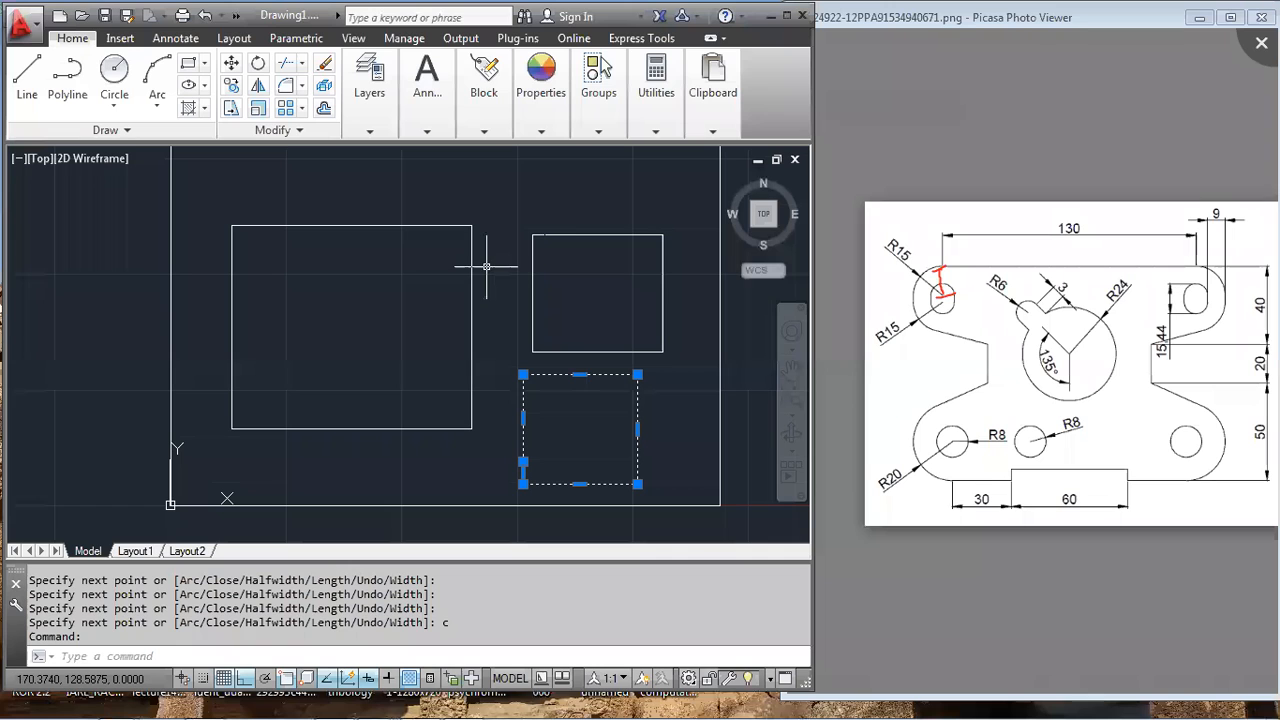
left_click(583, 235)
left_click(535, 282)
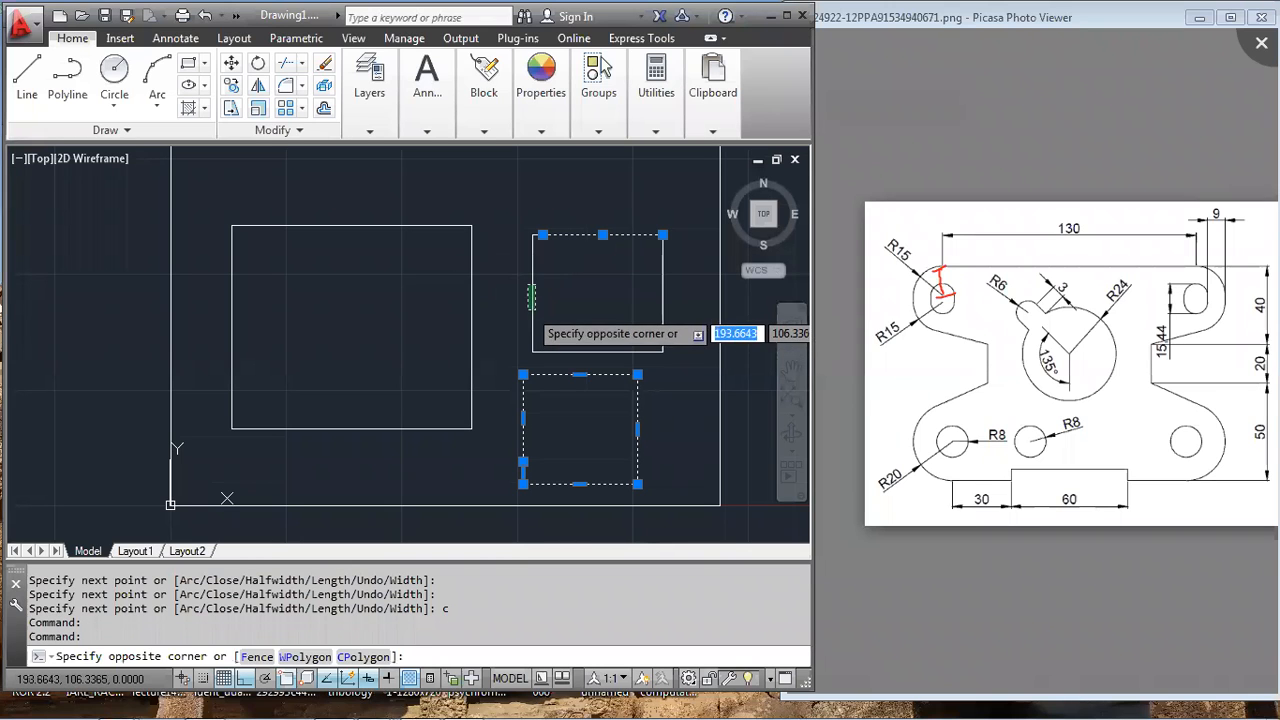
left_click(571, 357)
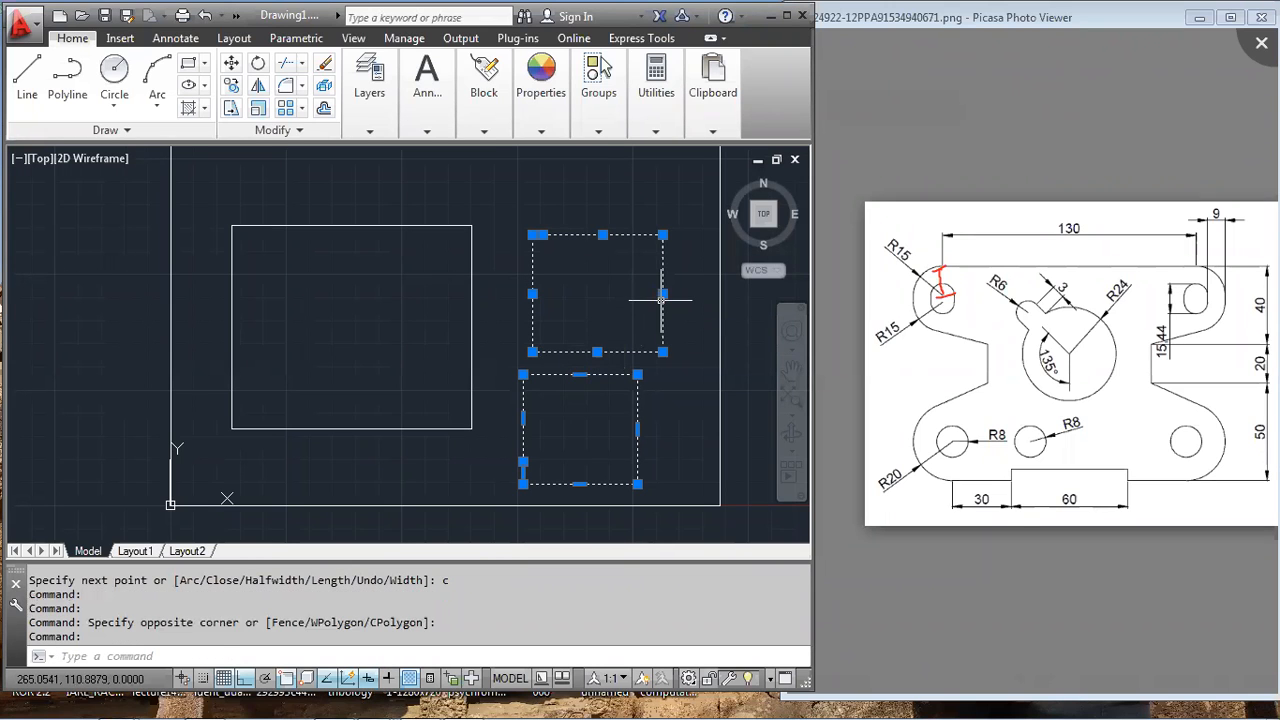
left_click(662, 290)
left_click(562, 171)
key("Escape")
key("Escape")
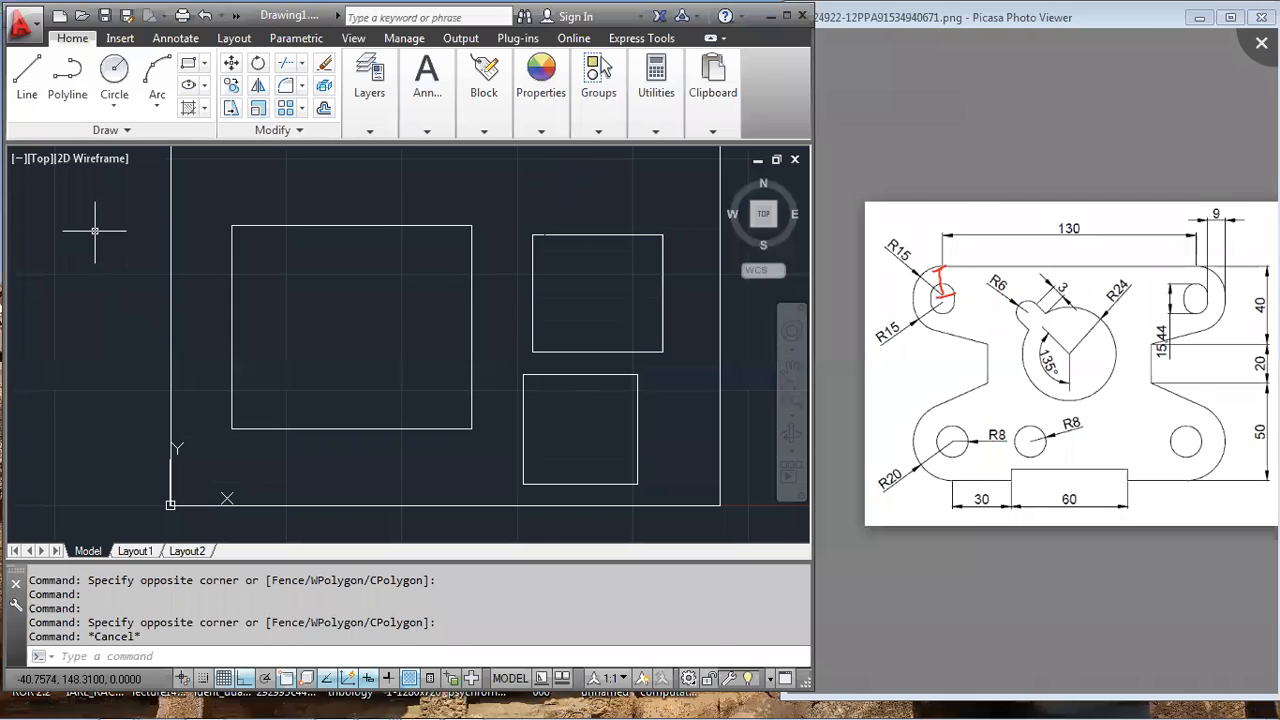
key("Escape")
scroll(538, 233, "up", 7)
scroll(491, 319, "down", 8)
scroll(528, 355, "up", 2)
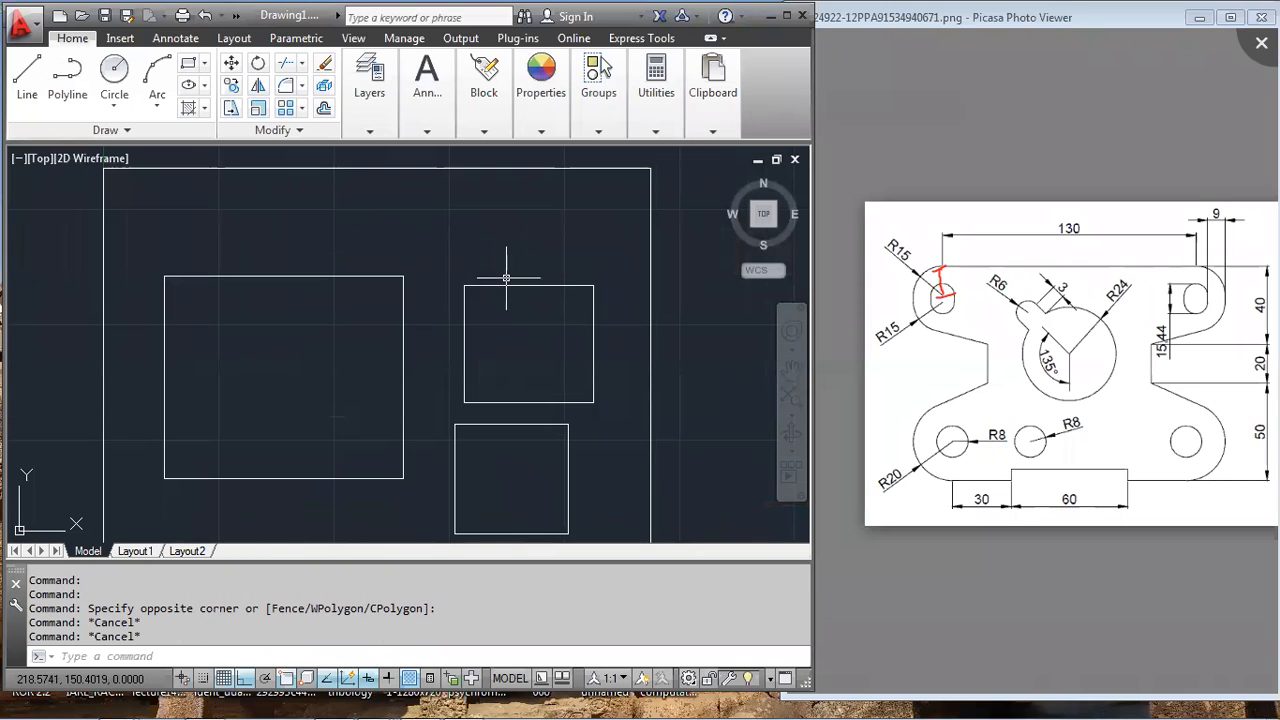
- Join the four sides of the line-drawn box beside the 130 by 110 rectangle into a single polyline
type("J")
key("Return")
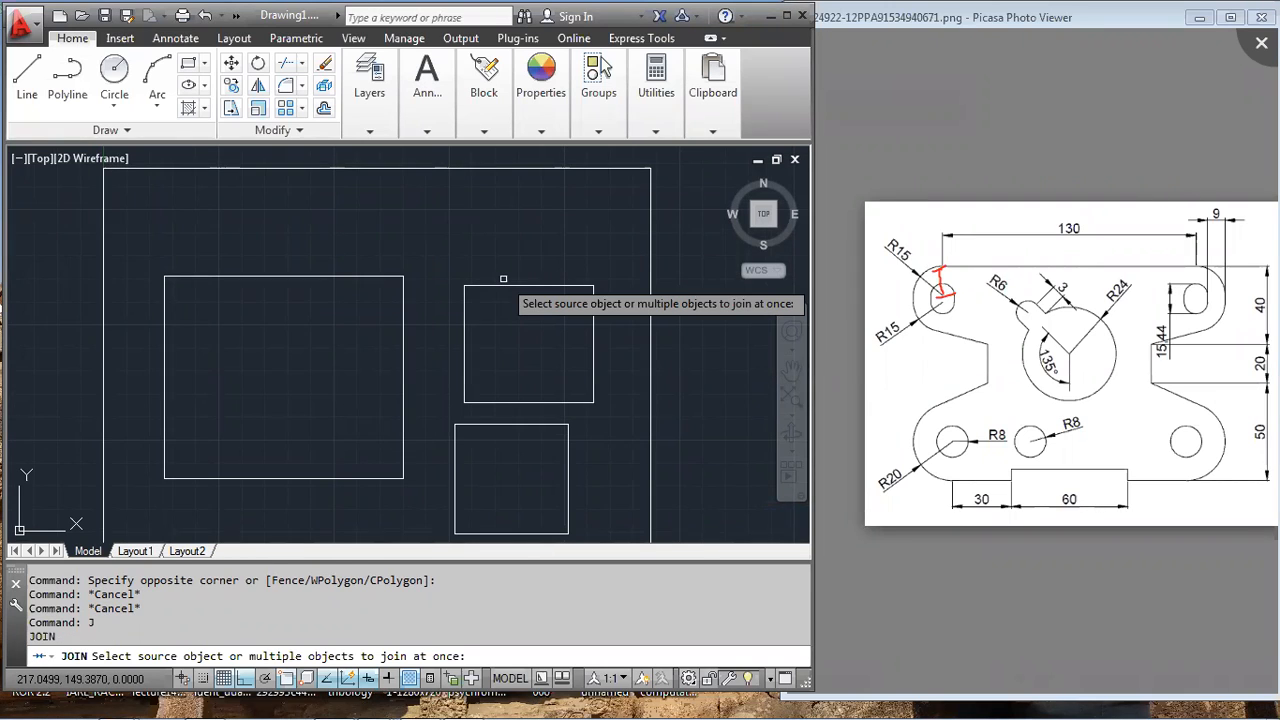
left_click(503, 287)
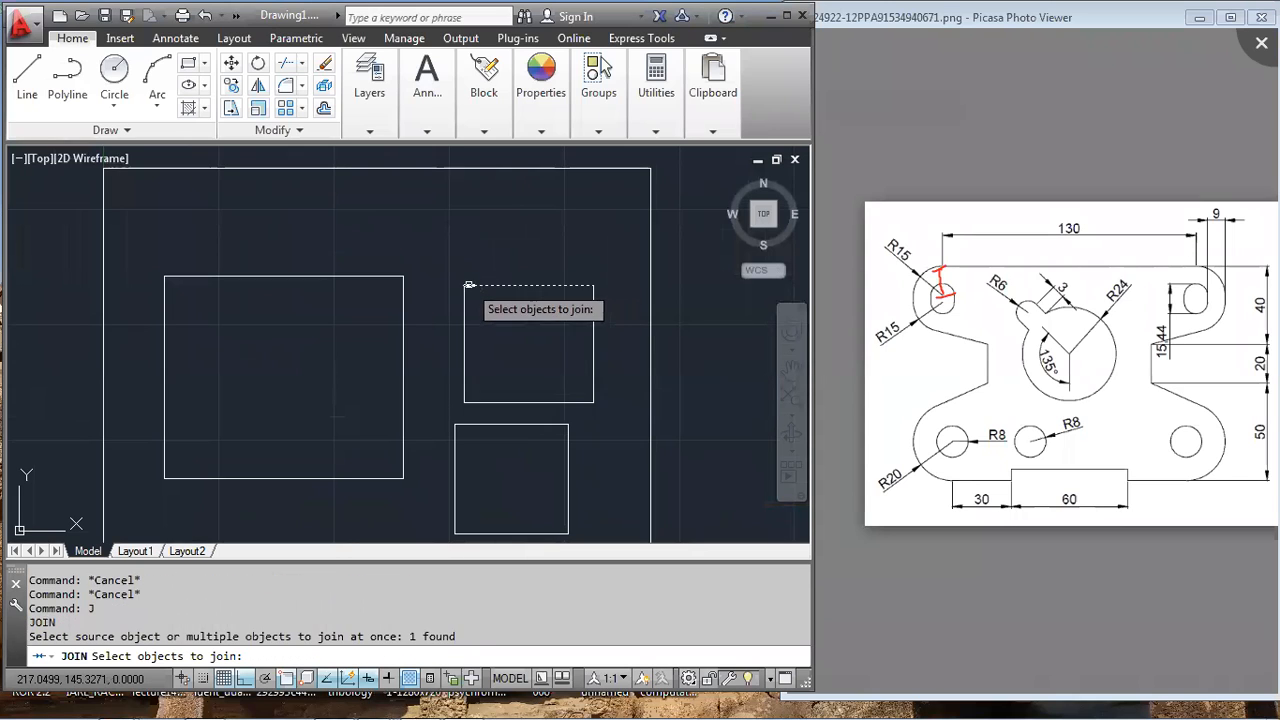
left_click(467, 287)
left_click(465, 322)
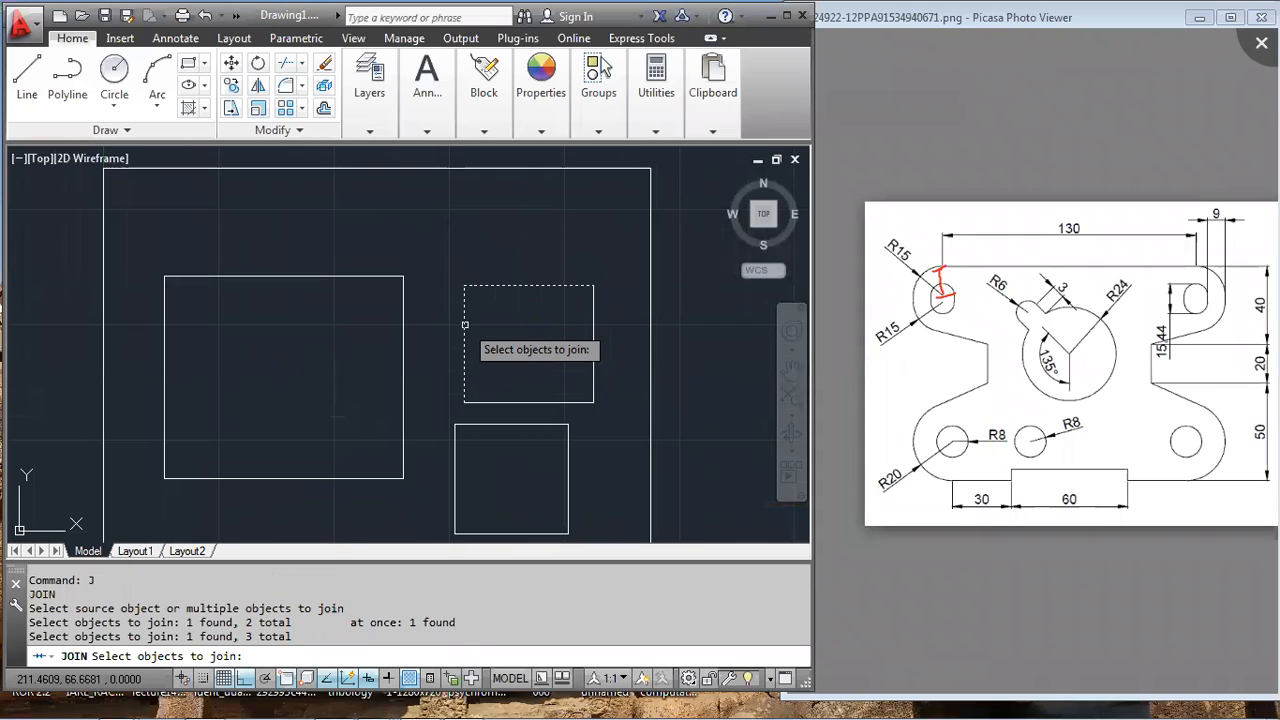
left_click(491, 402)
left_click(593, 343)
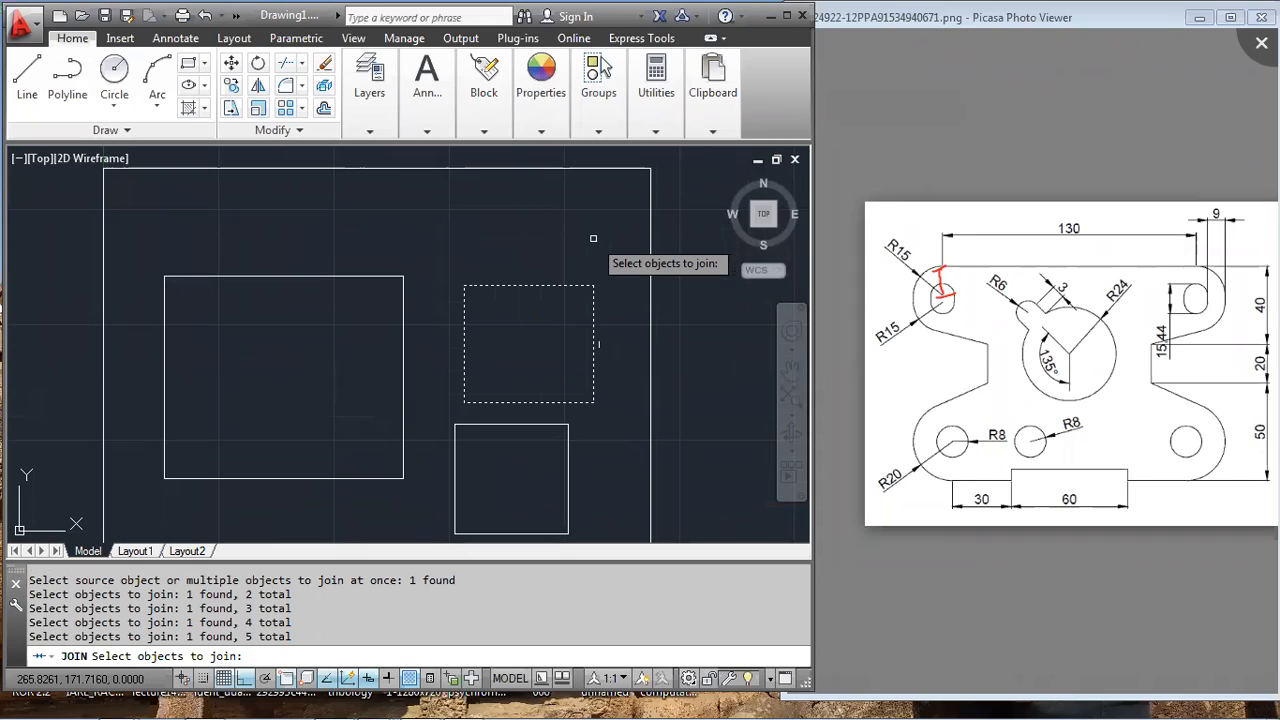
key("Return")
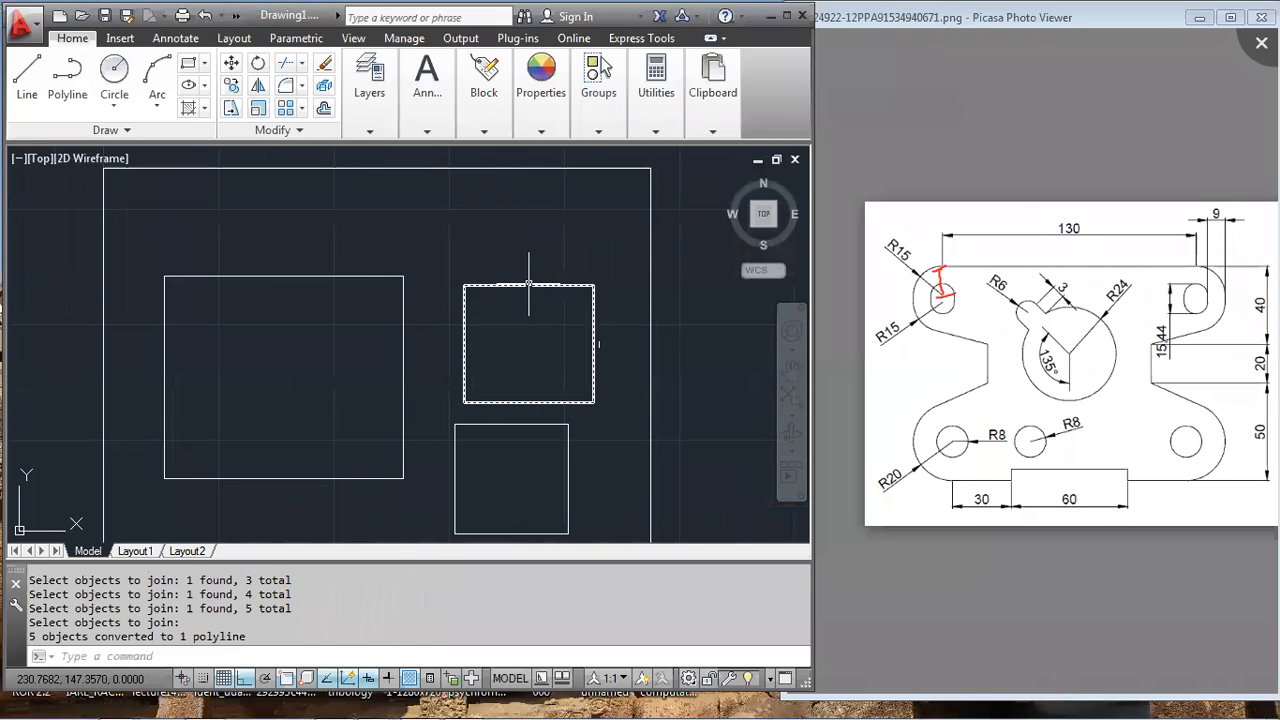
- Select the joined box to check that its sides act as one object, and clear the selection
left_click(529, 285)
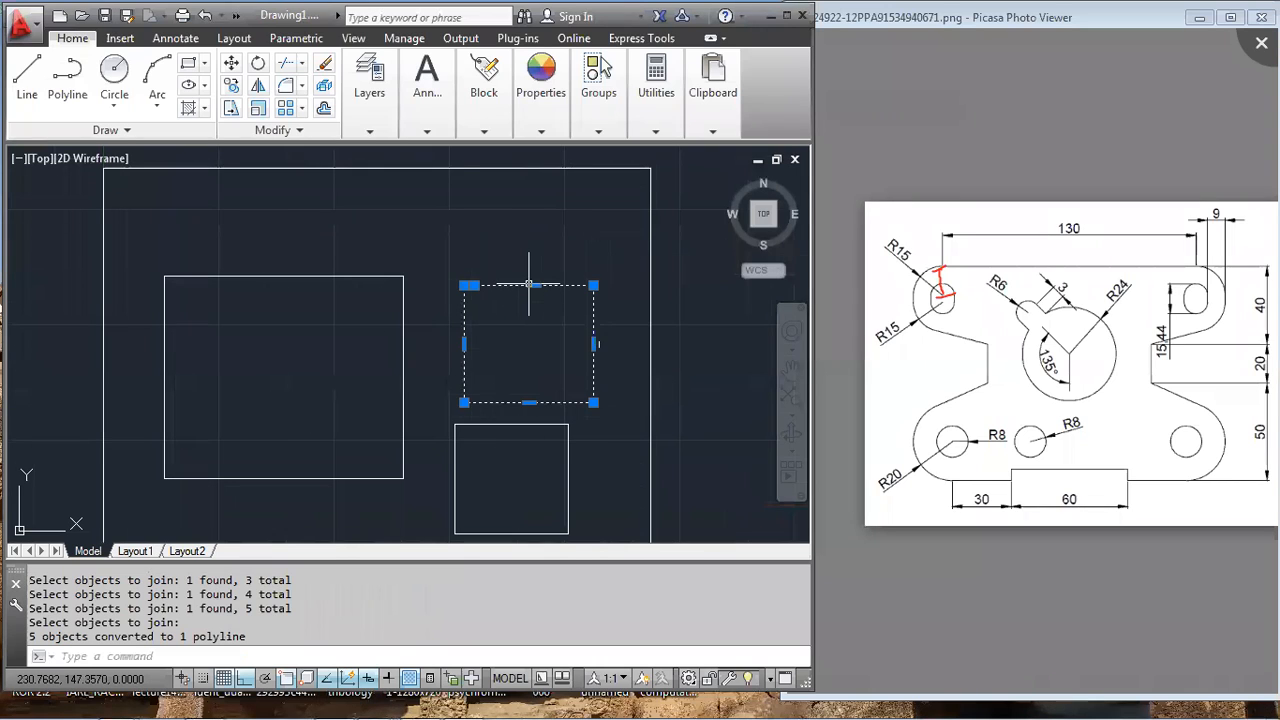
key("Escape")
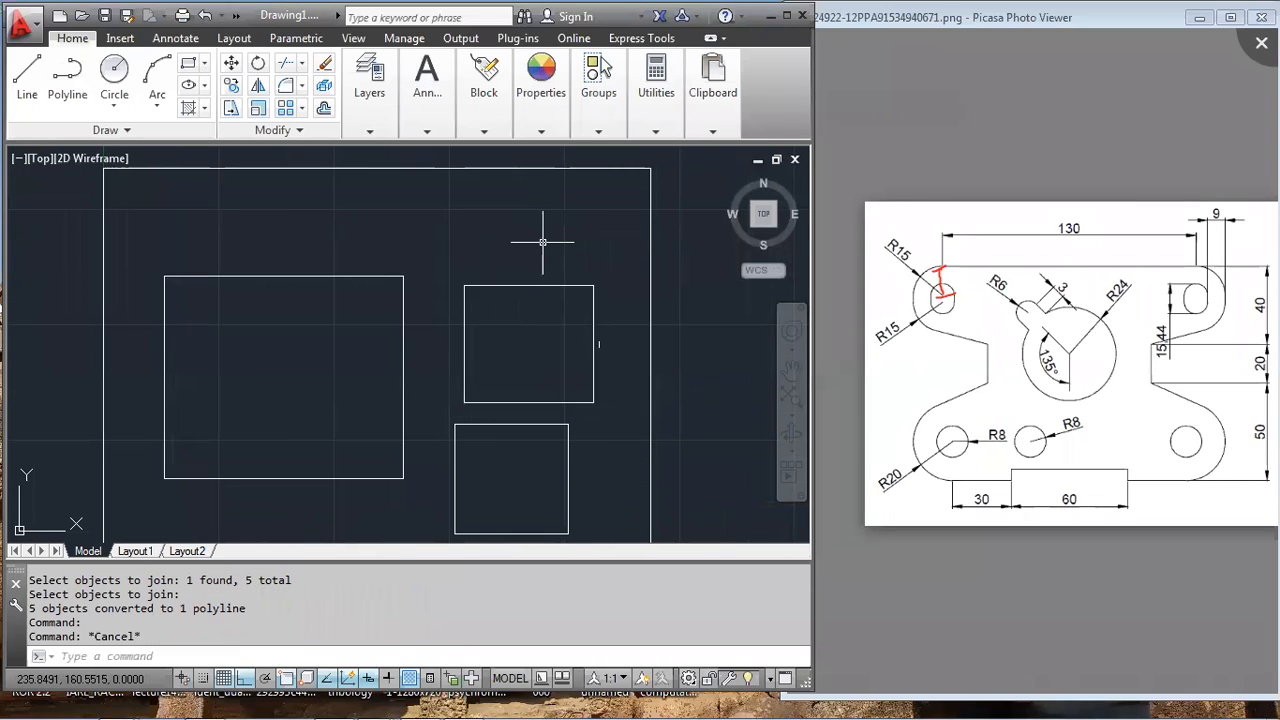
left_click(532, 285)
key("Escape")
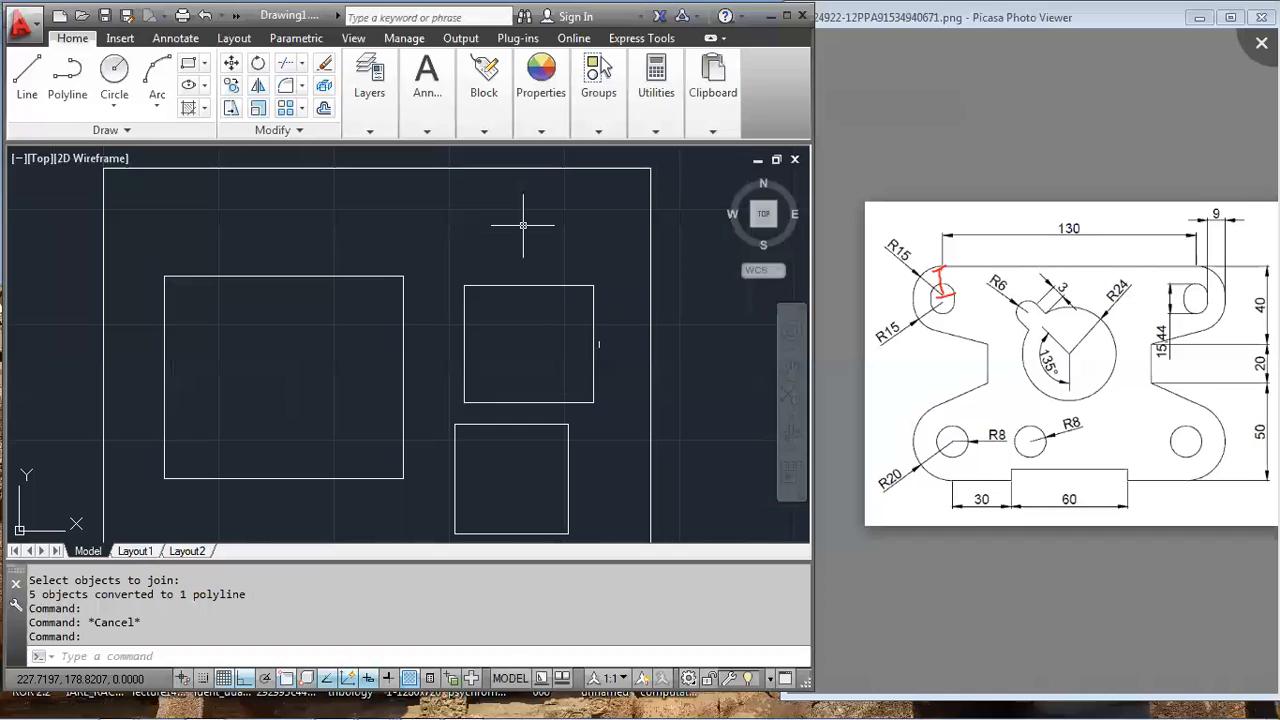
key("Escape")
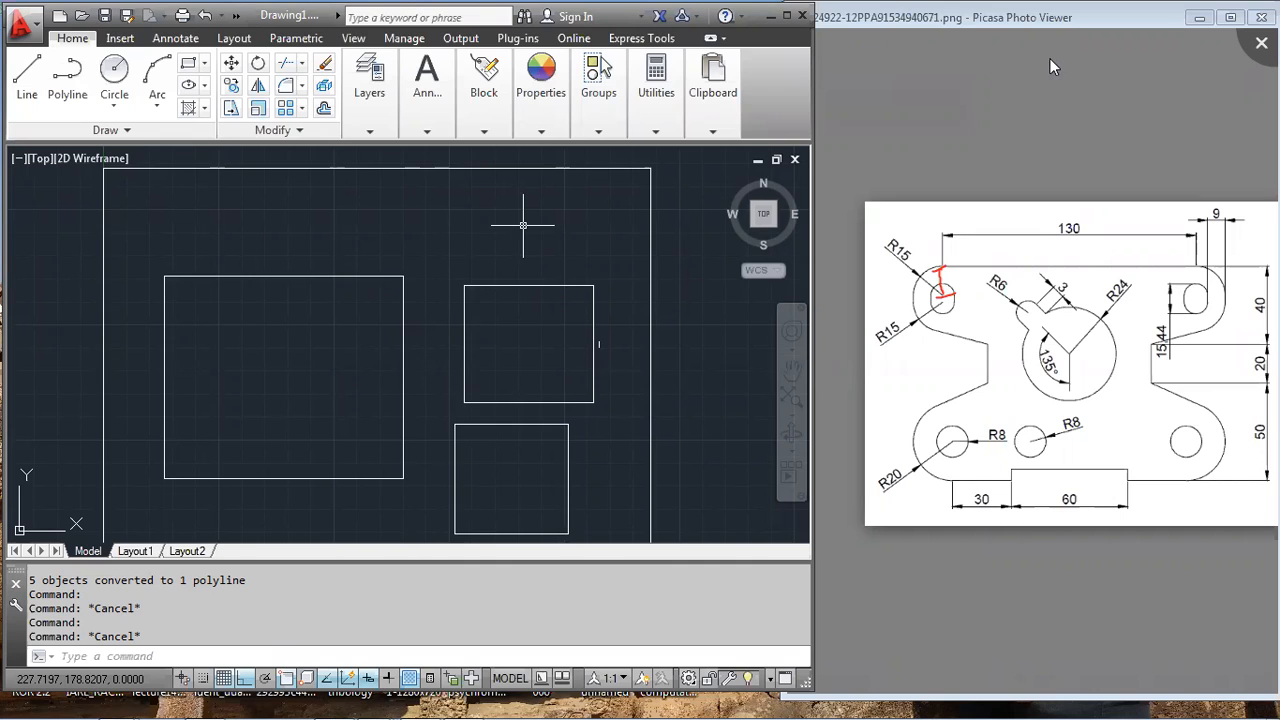
- Select the 130 by 110 rectangle at several points along its upper edge to check its grouping, and clear the selection
left_click(282, 276)
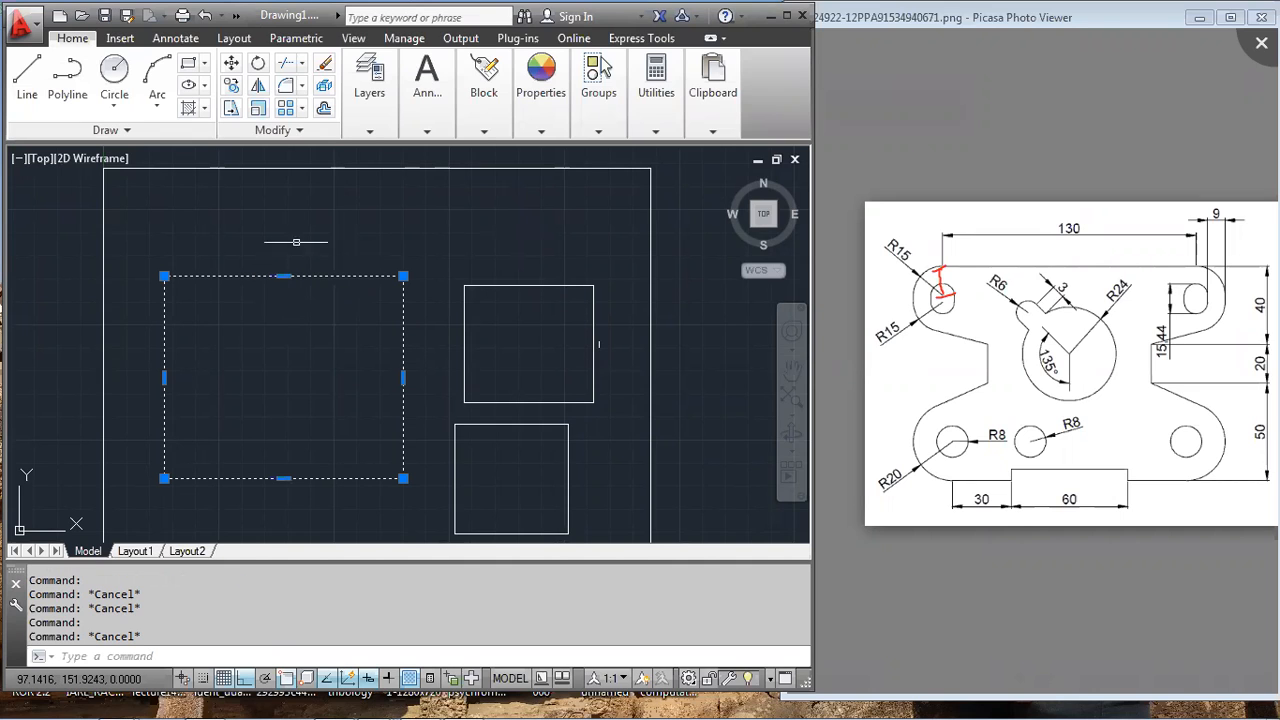
key("Escape")
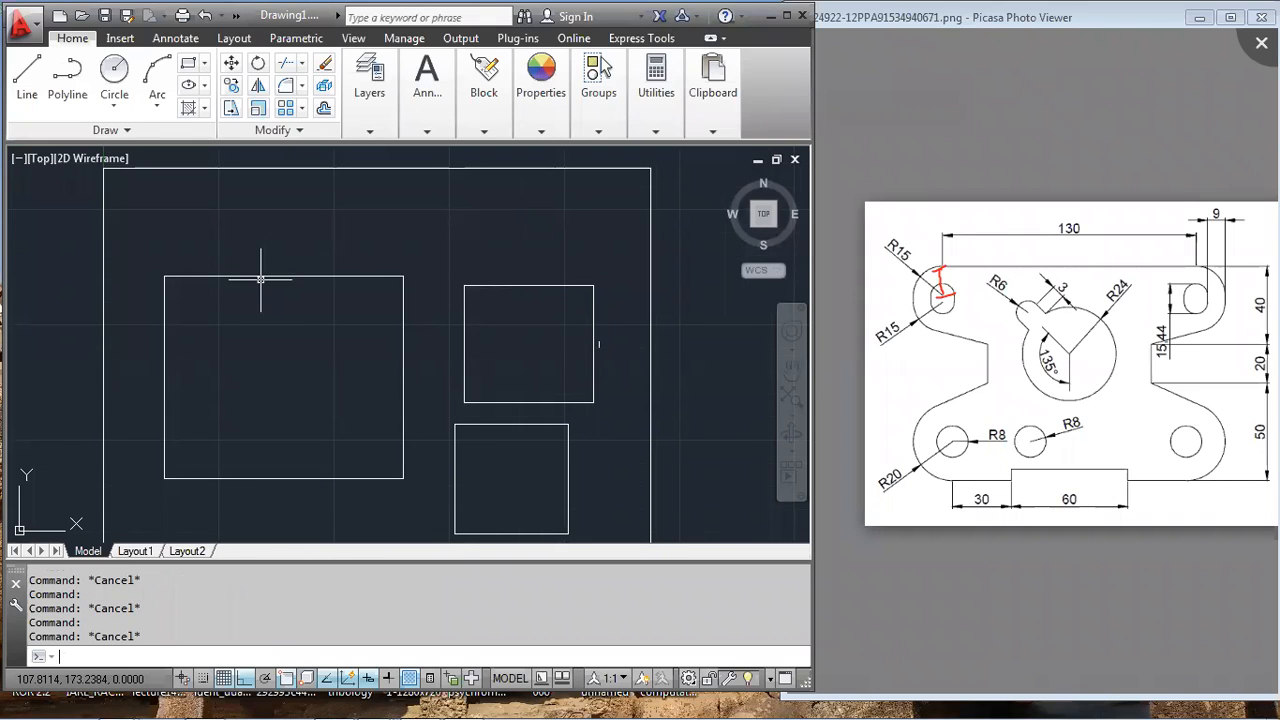
left_click(345, 276)
key("Escape")
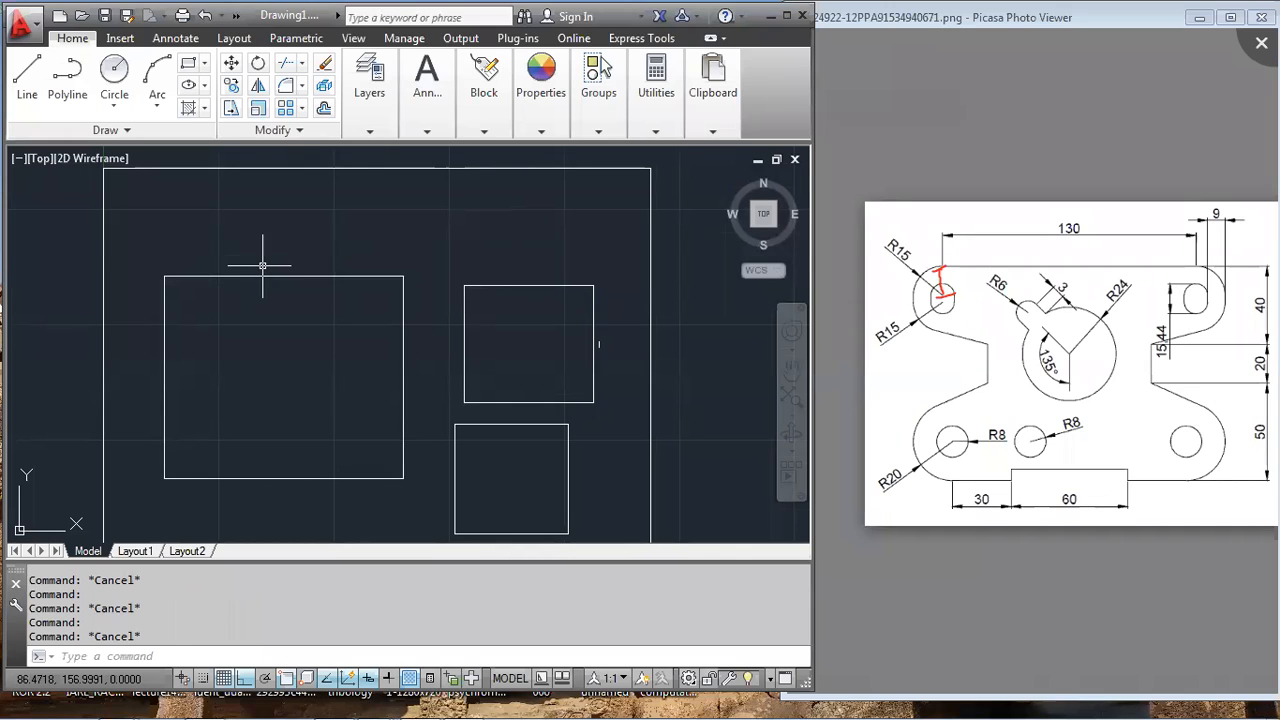
left_click(281, 276)
key("Escape")
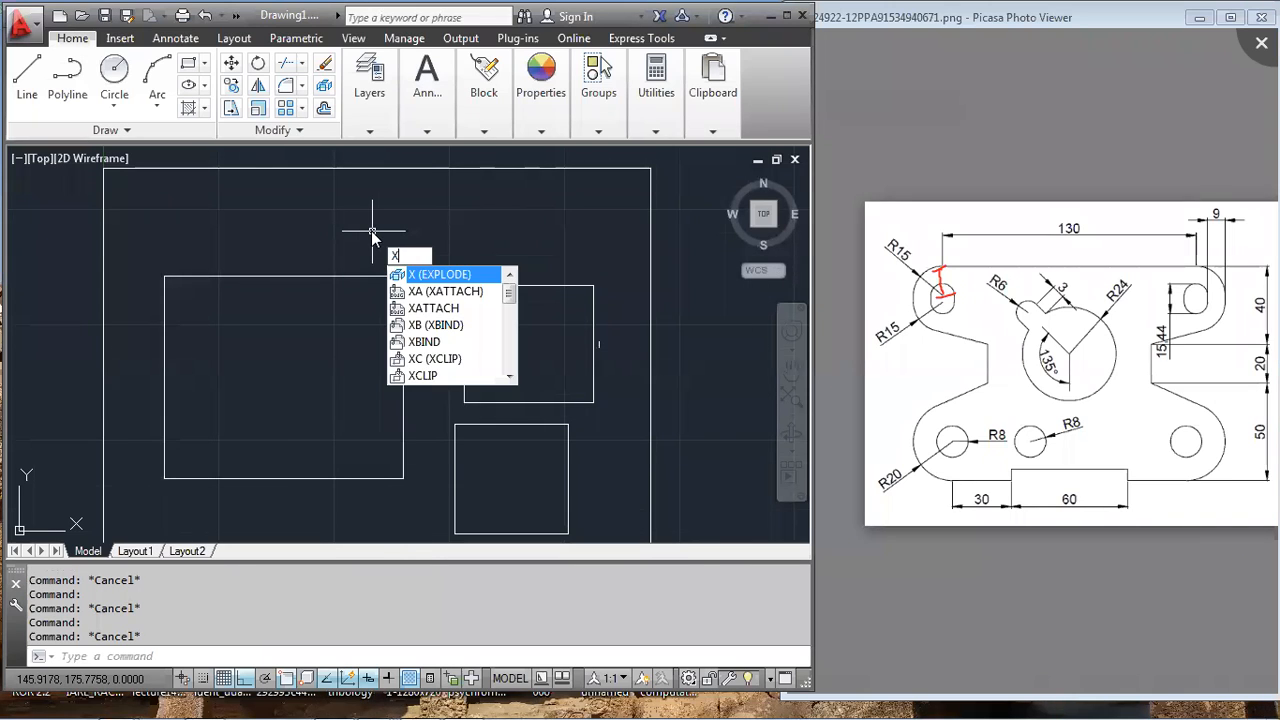
- Explode the 130 by 110 rectangle into separate lines
key("Return")
left_click(335, 275)
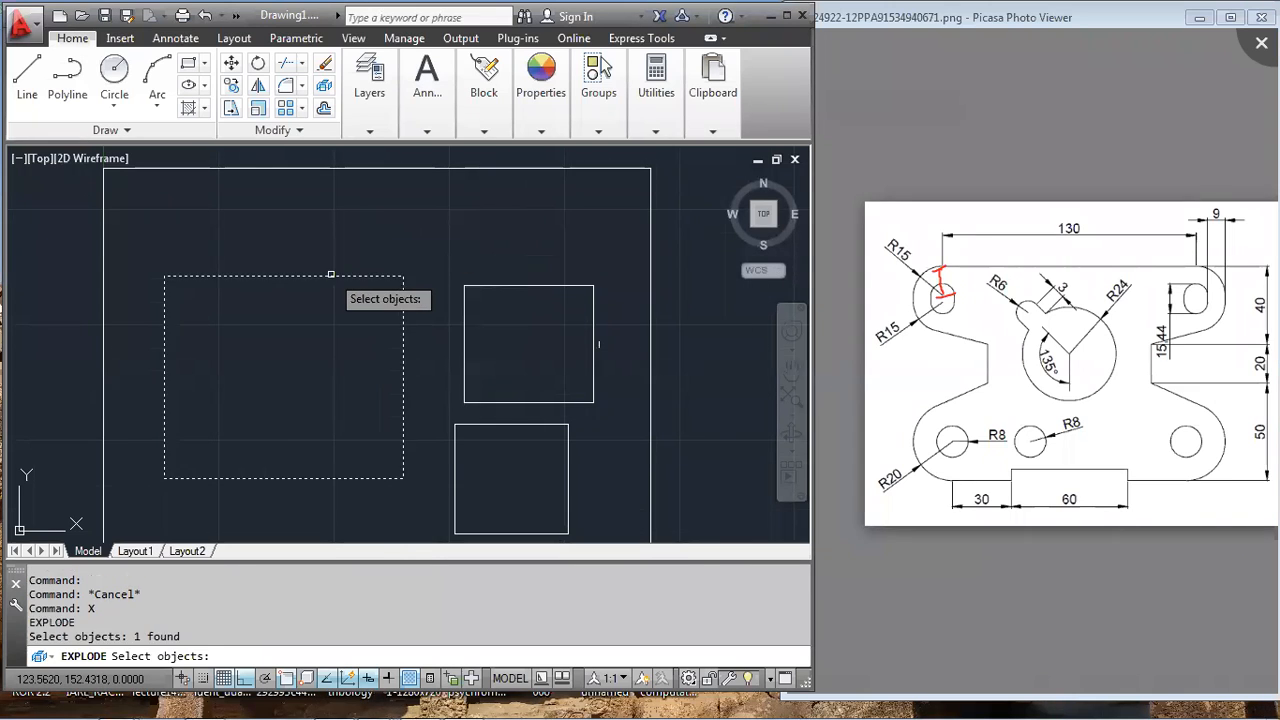
key("Return")
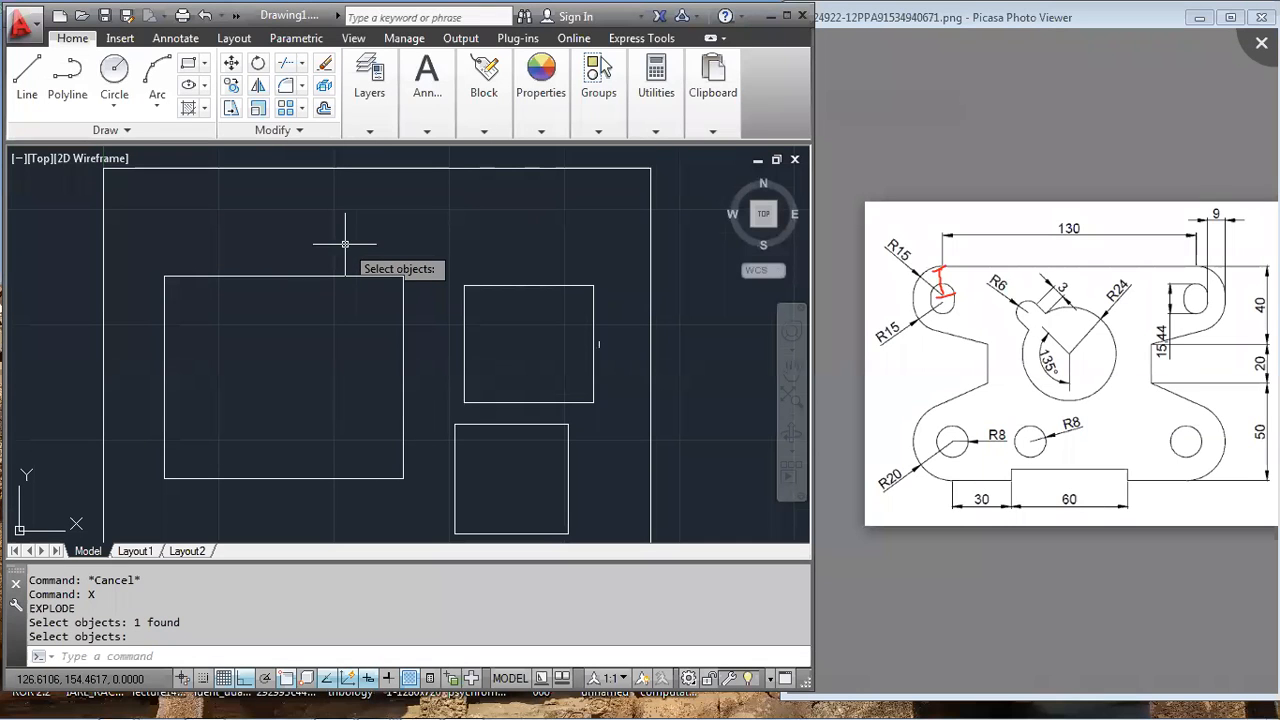
- Select each side of the exploded 130 by 110 rectangle to check that they are separate, and clear the selection
left_click(353, 276)
left_click(404, 344)
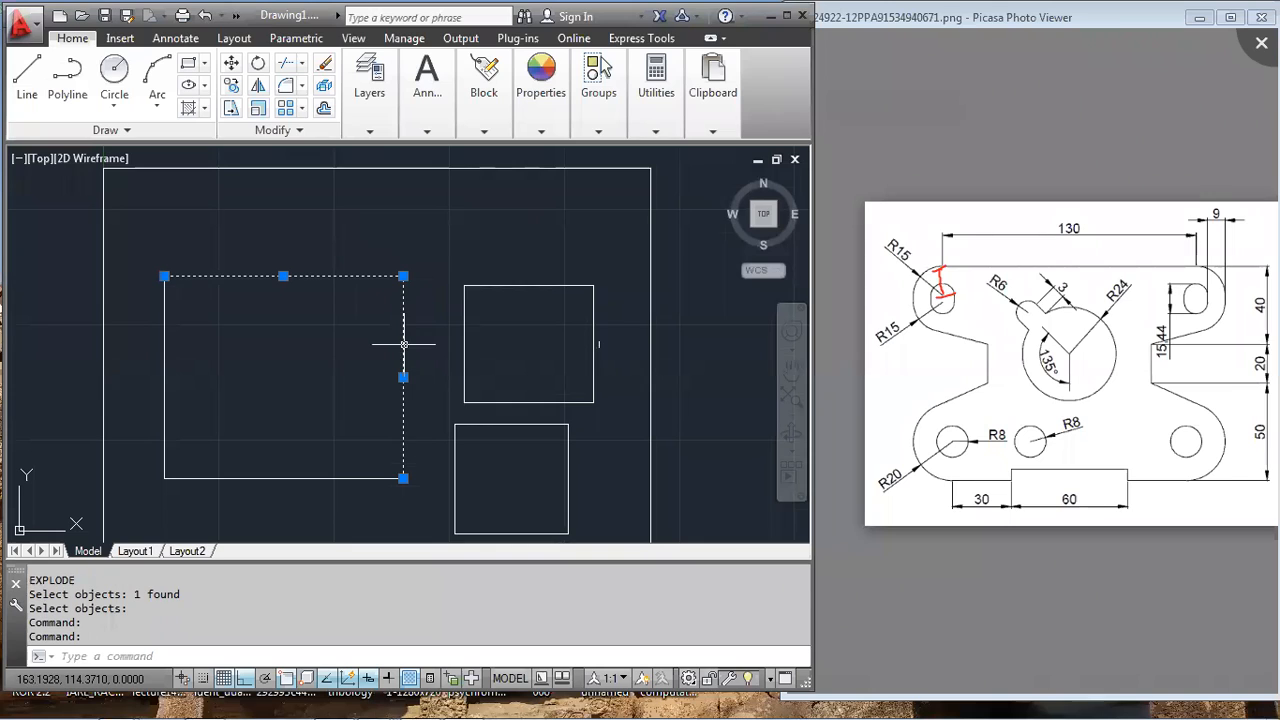
left_click(310, 479)
left_click(165, 367)
key("Escape")
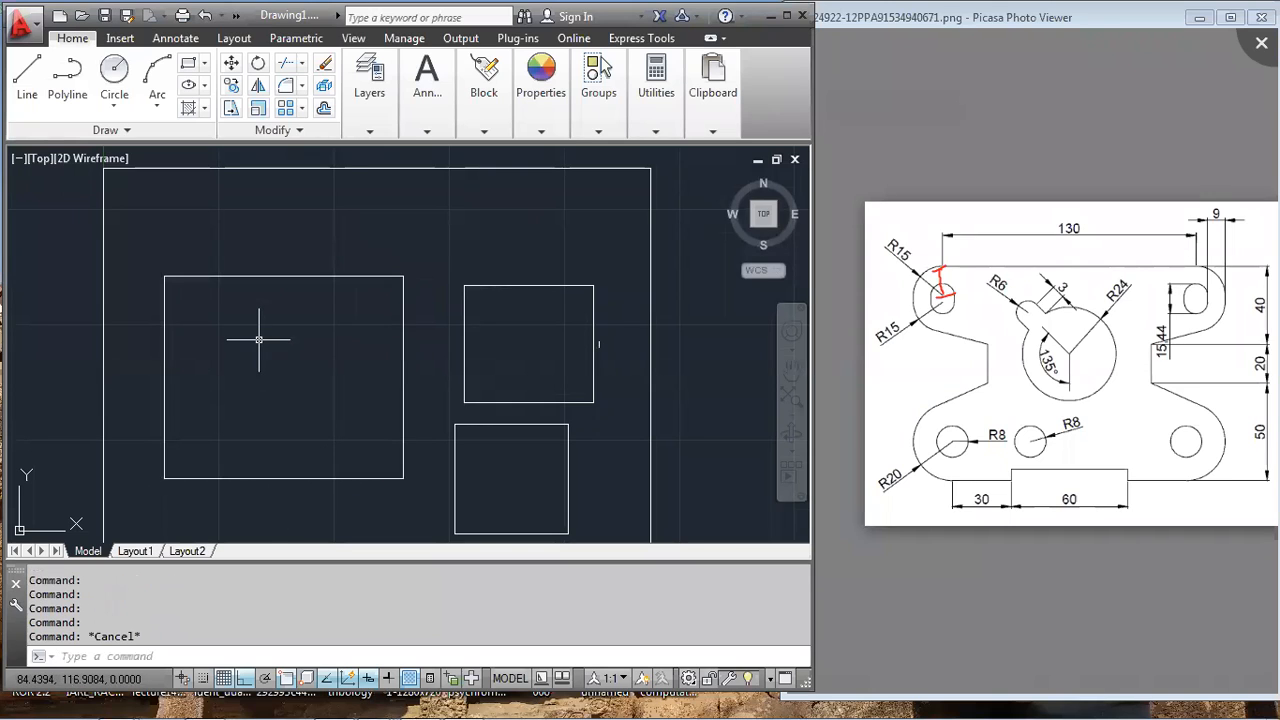
- Join the four separate sides of the 130 by 110 rectangle back into one polyline
type("j")
key("Return")
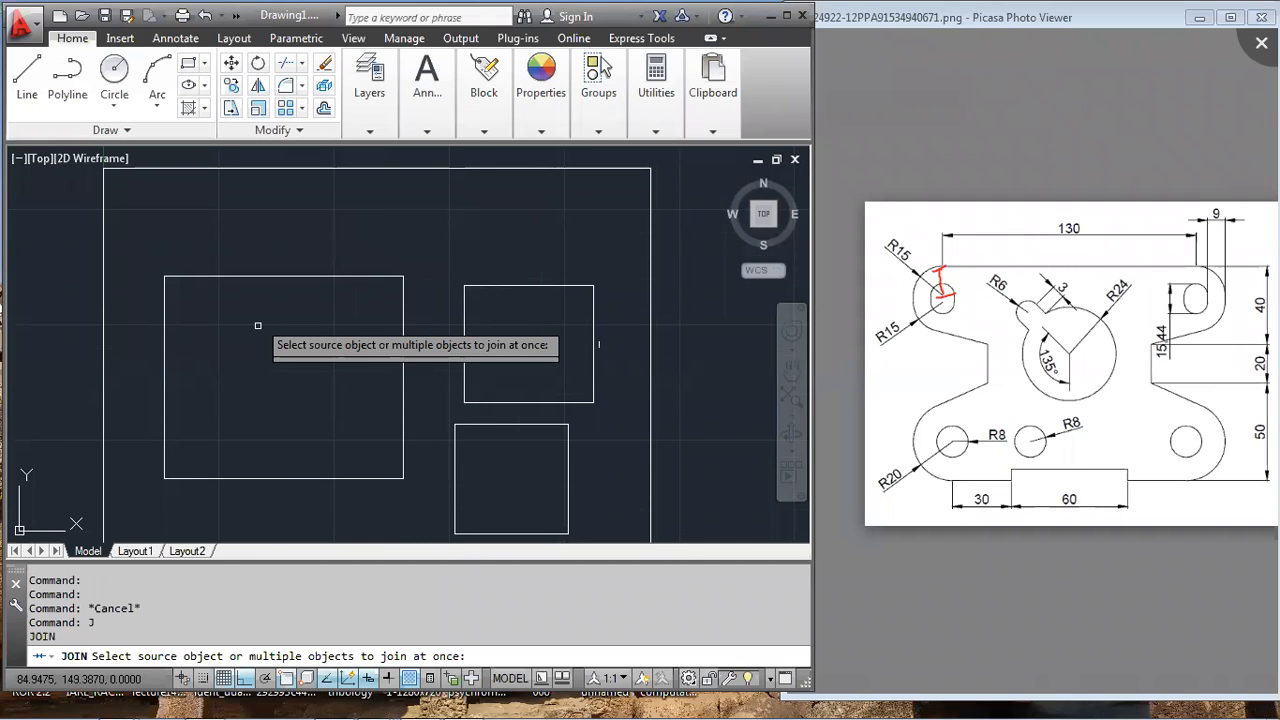
left_click(424, 467)
left_click(152, 251)
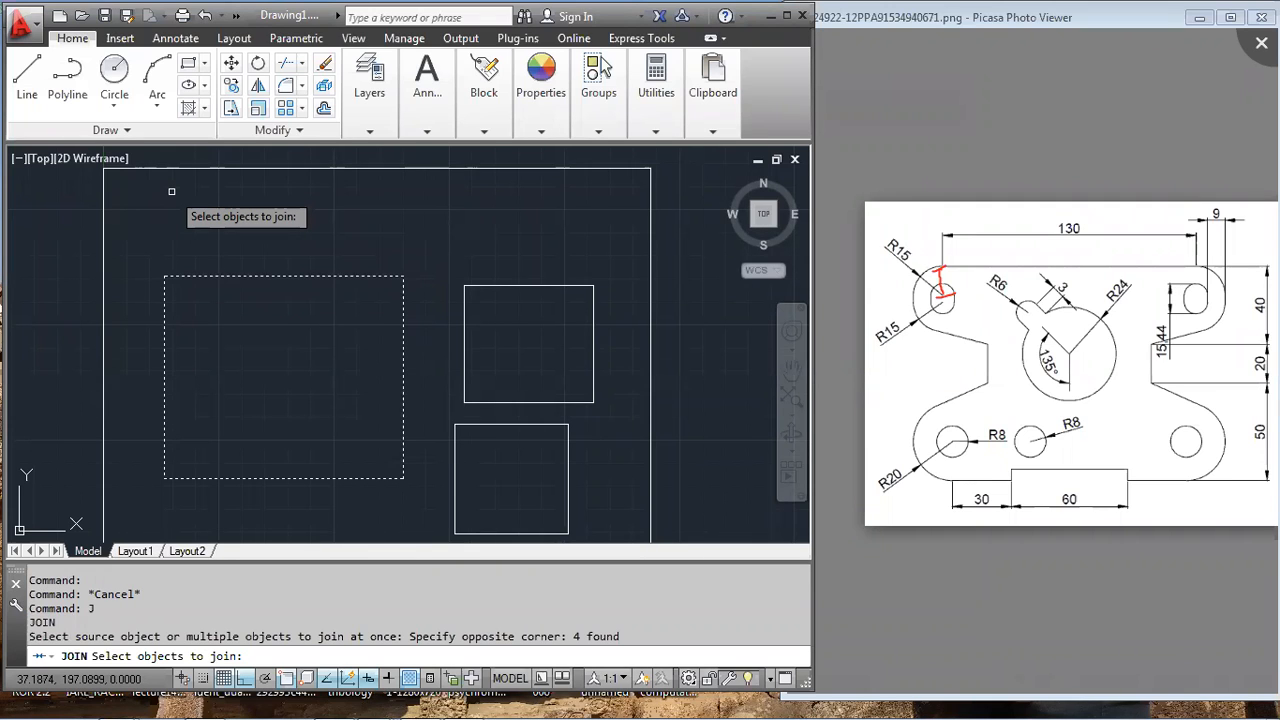
key("Return")
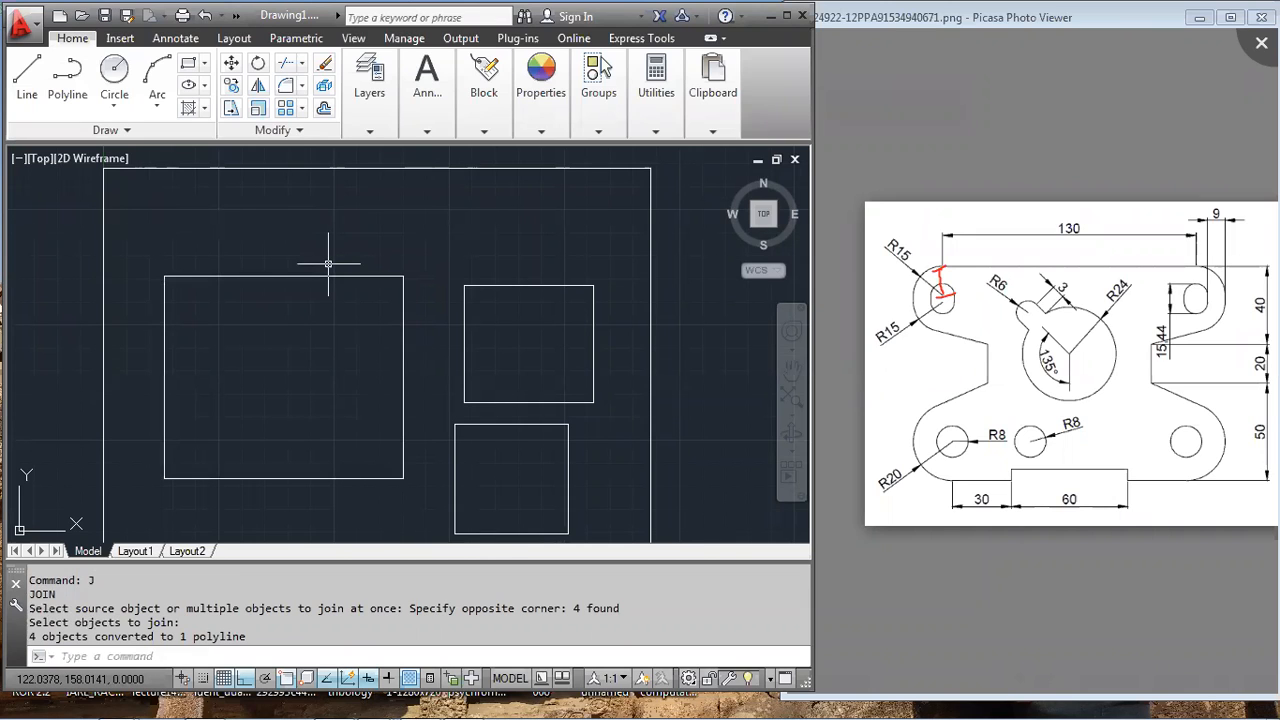
- Explode the polyline box below the joined box into separate lines
type("X")
key("Return")
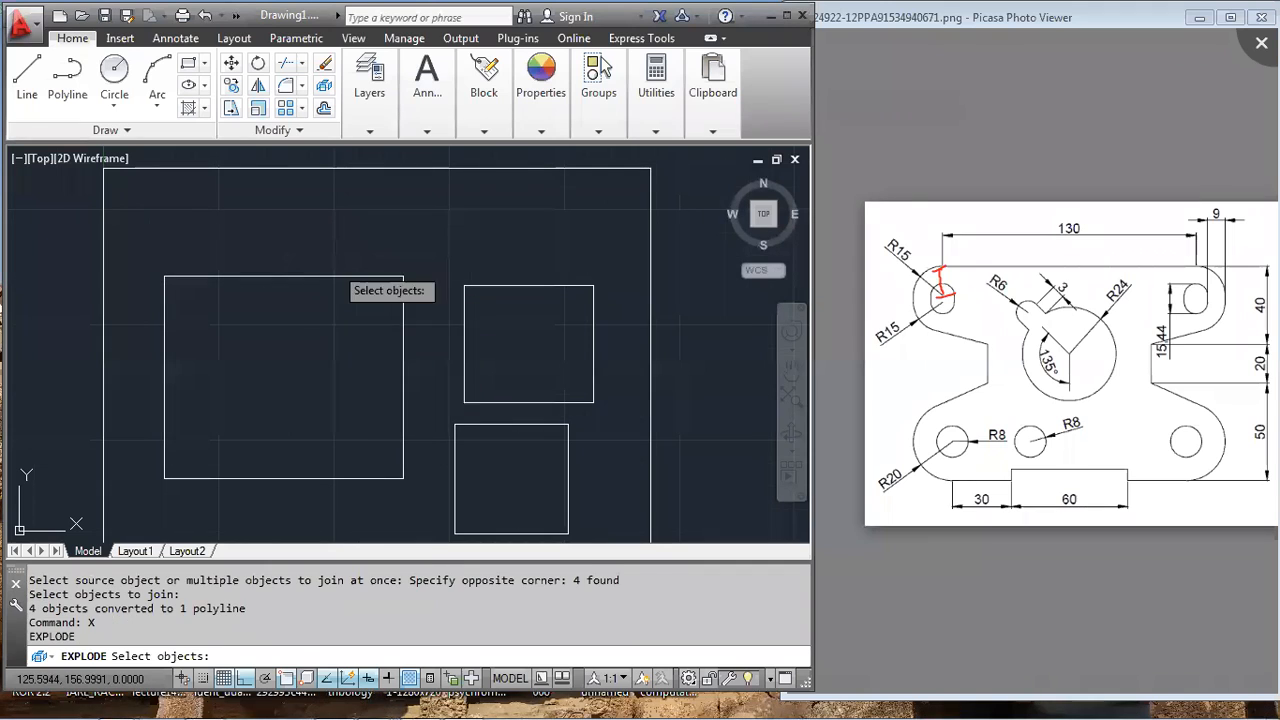
left_click(471, 424)
key("Return")
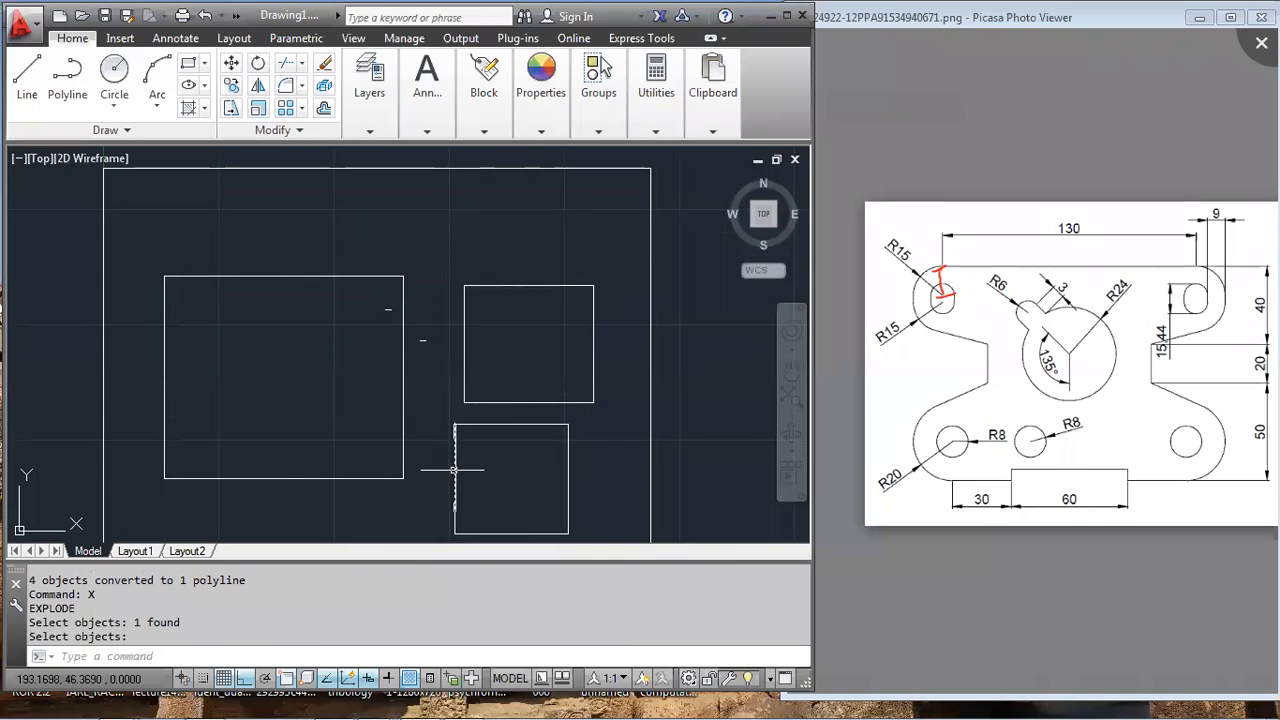
- Erase both practice boxes beside the 130 by 110 rectangle
type("e")
key("Return")
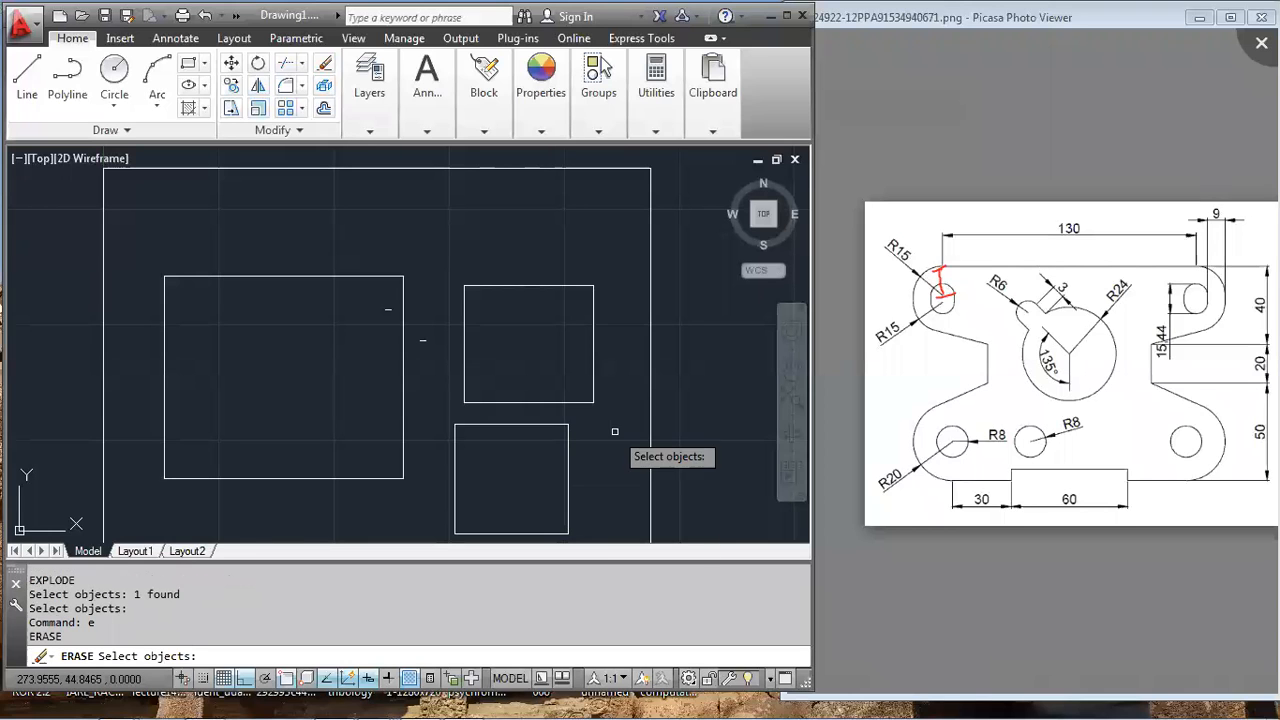
left_click(606, 535)
left_click(448, 240)
key("Return")
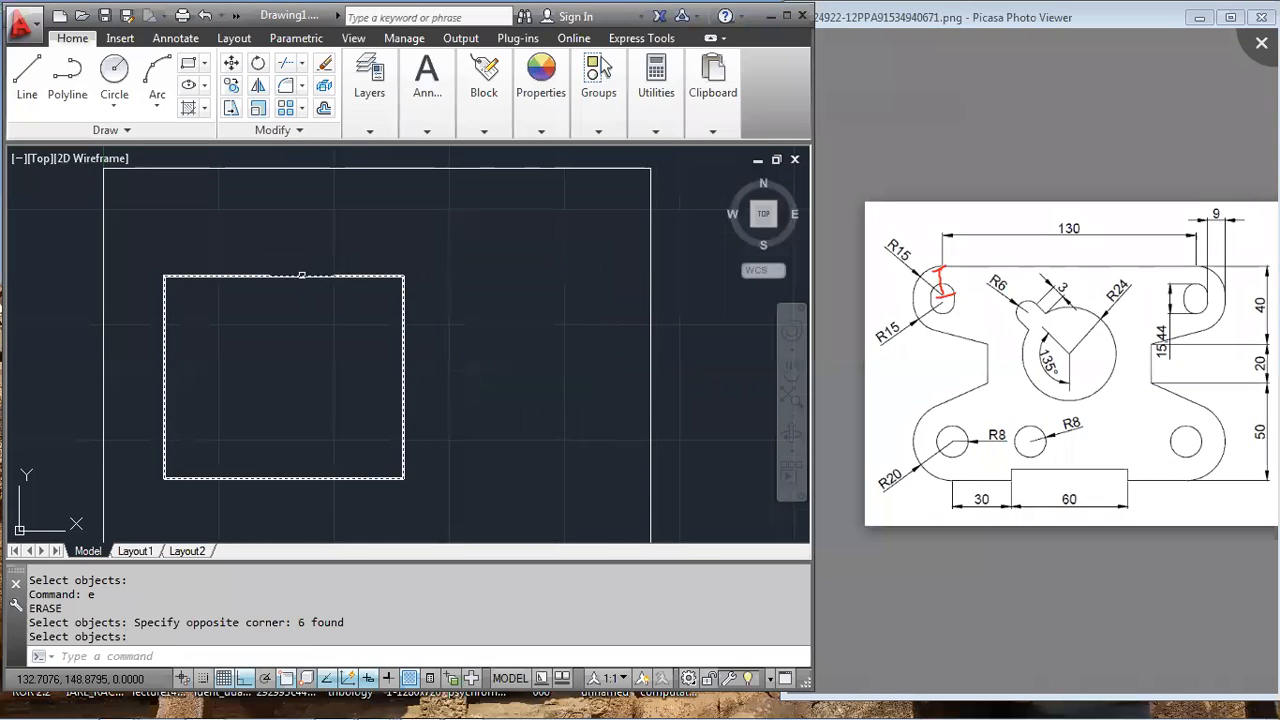
- Explode the rejoined 130 by 110 rectangle so its edges can be edited individually
type("x")
key("Return")
left_click(335, 276)
key("Return")
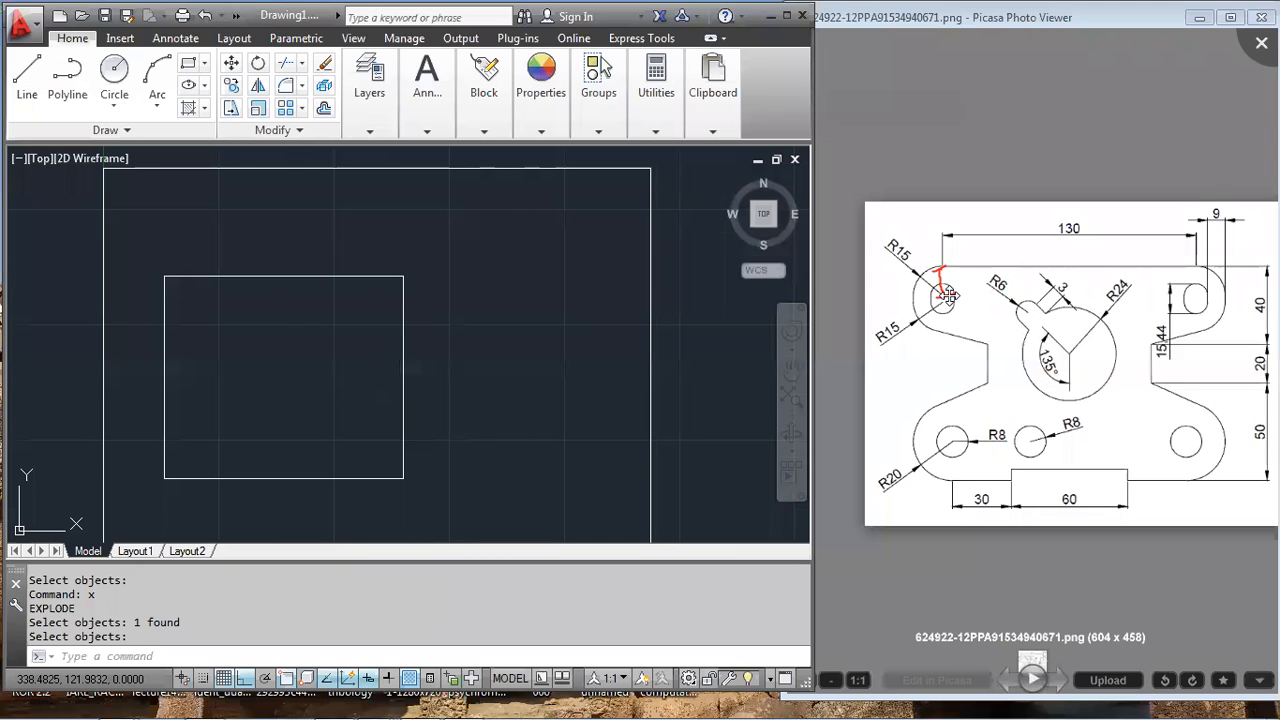
- Switch to Picasa Photo Viewer and examine the corner radii, slot positions and height dimensions in the plate's reference image
left_click(998, 262)
scroll(952, 307, "up", 2)
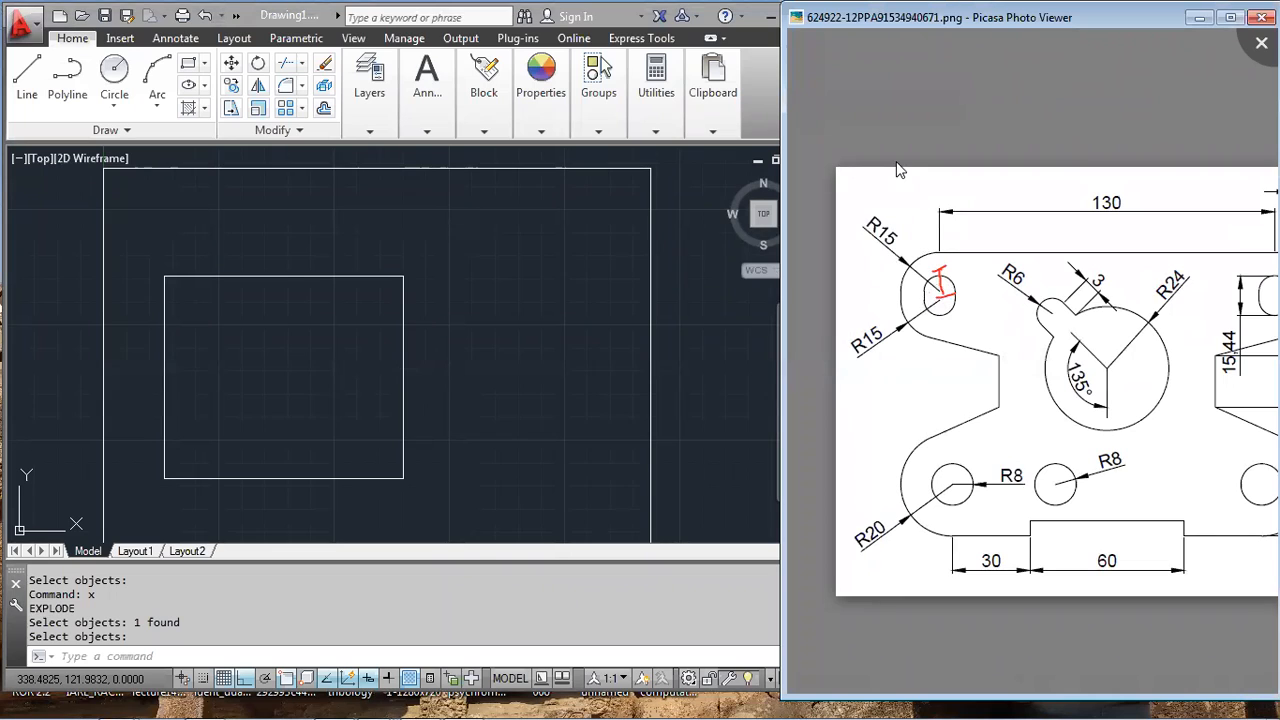
mouse_move(957, 362)
scroll(990, 353, "down", 5)
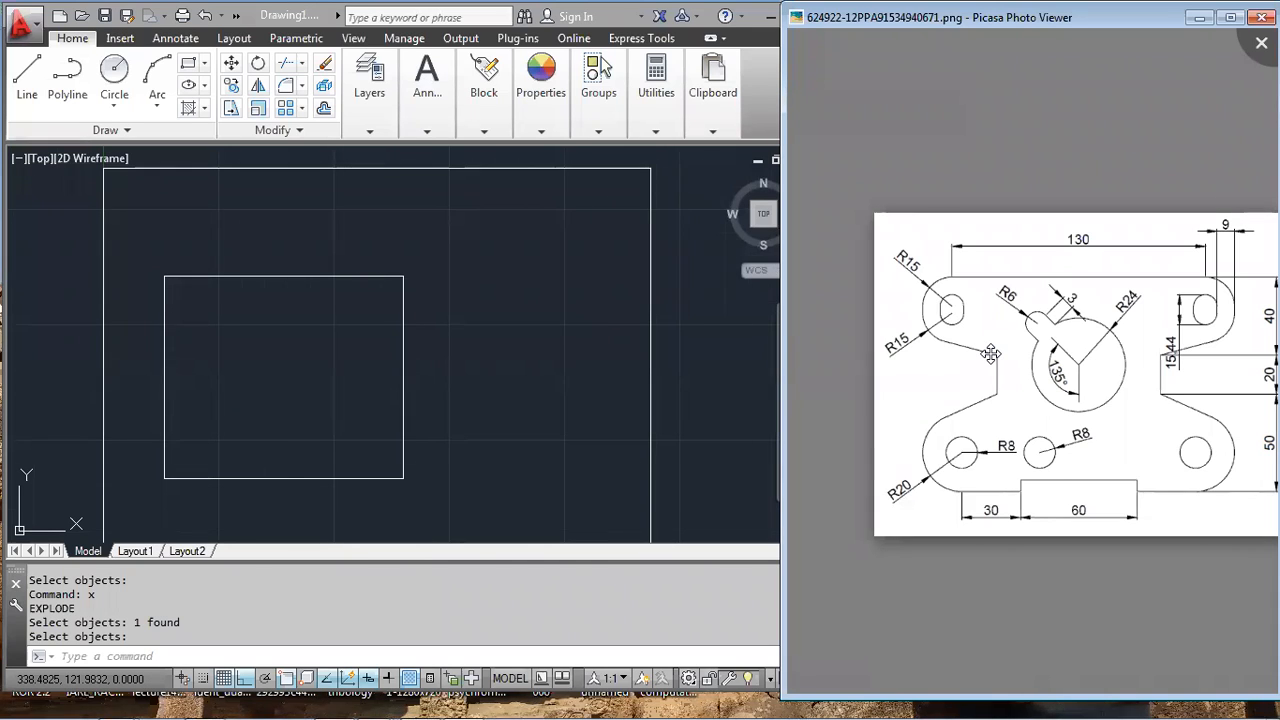
scroll(1204, 337, "up", 3)
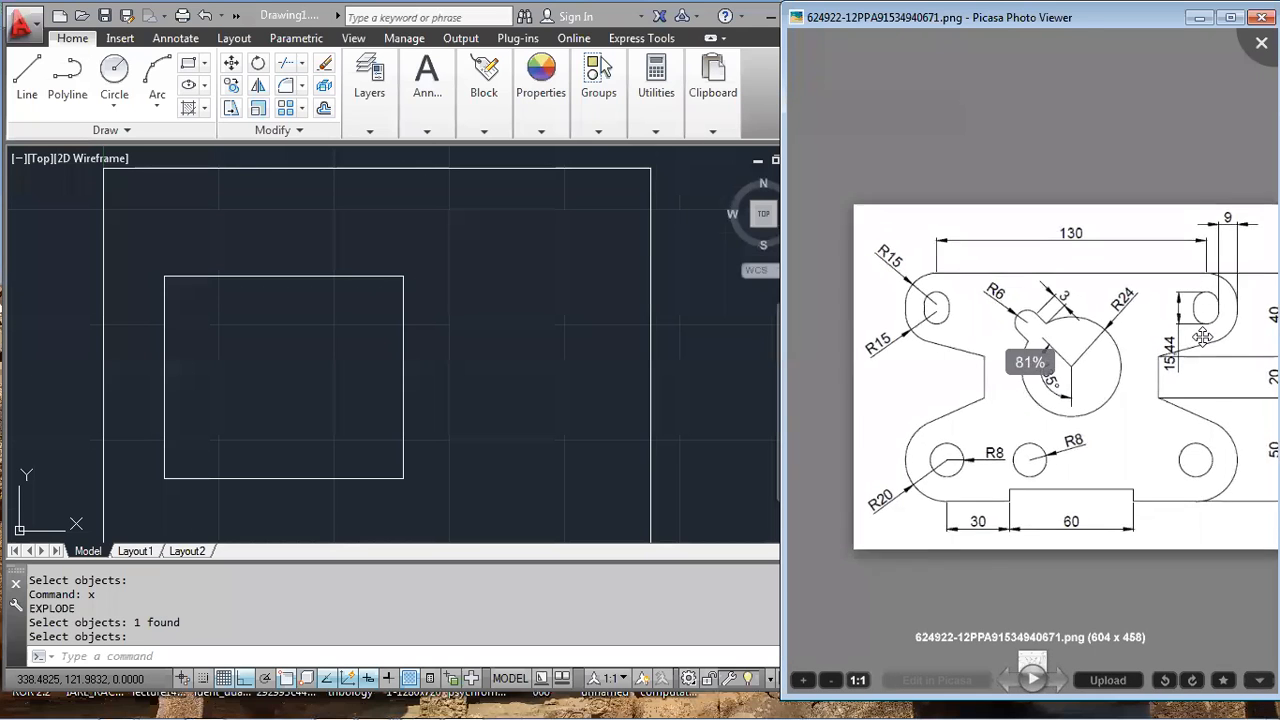
scroll(952, 335, "down", 2)
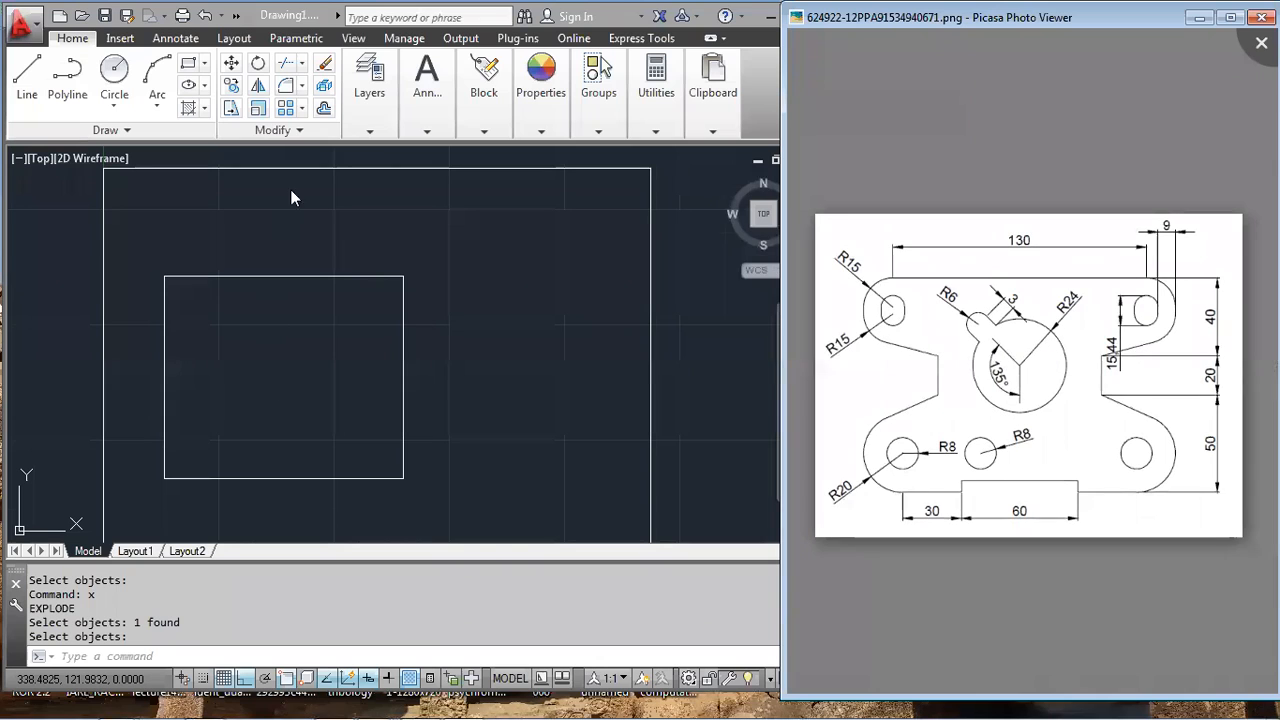
- Back in AutoCAD, offset the upper edge of the 130 by 110 rectangle 15 units downward into the rectangle
left_click(262, 280)
left_click(303, 239)
key("Escape")
type("o")
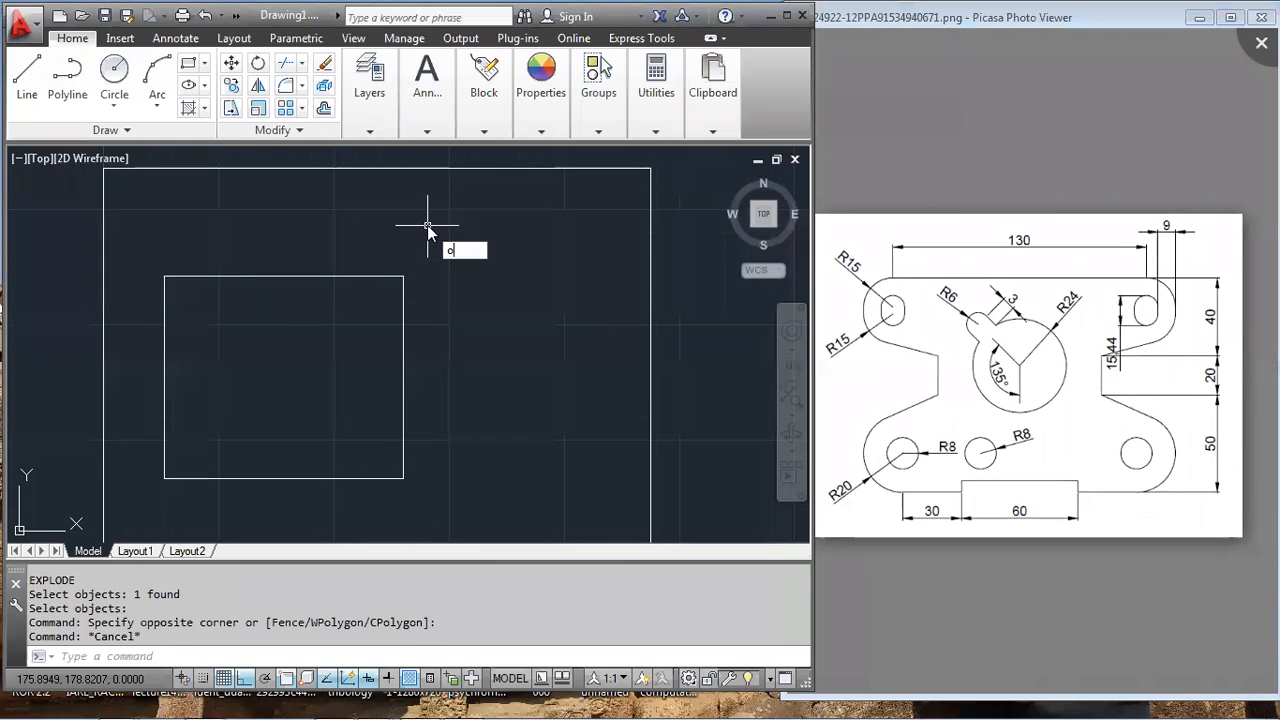
key("Return")
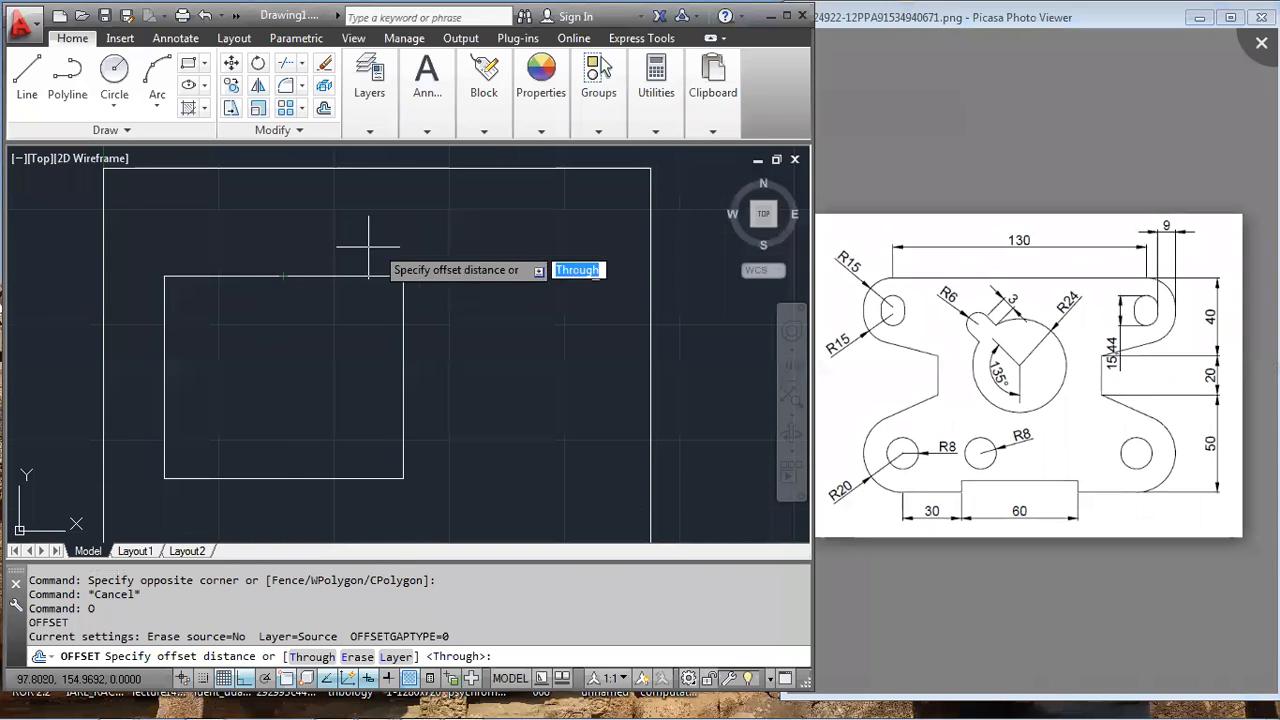
type("15")
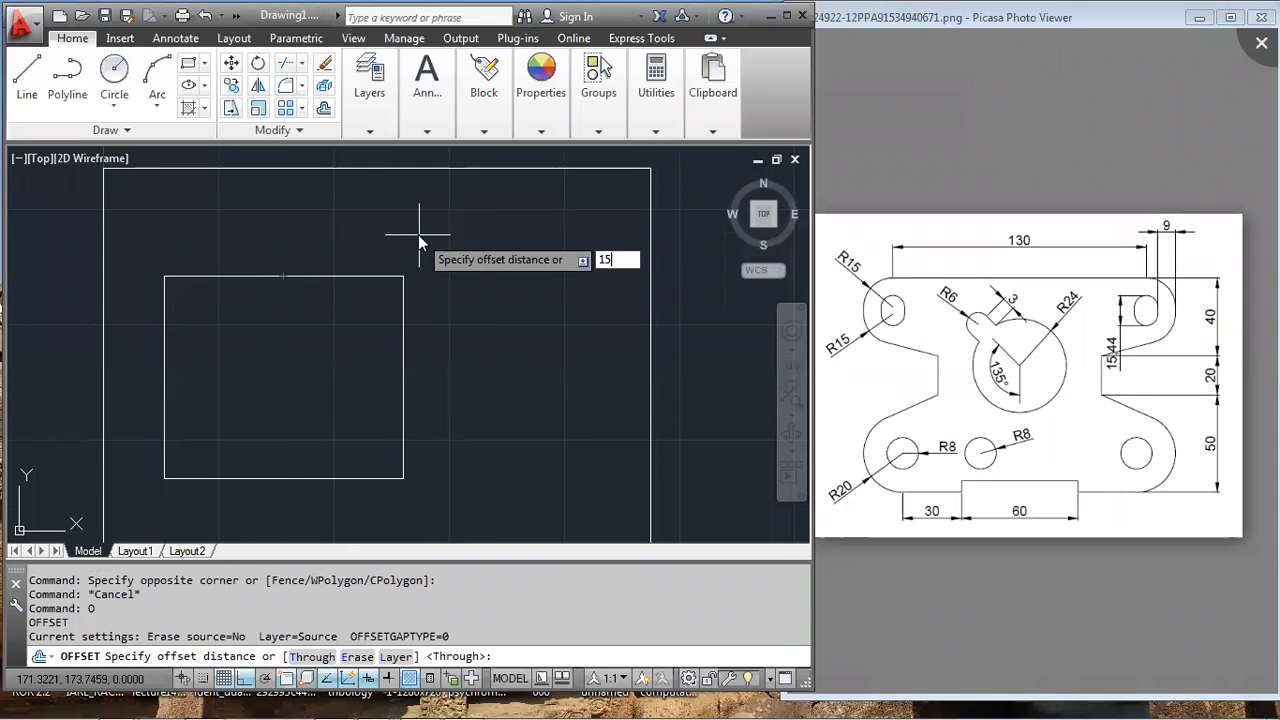
key("Return")
left_click(263, 276)
left_click(263, 308)
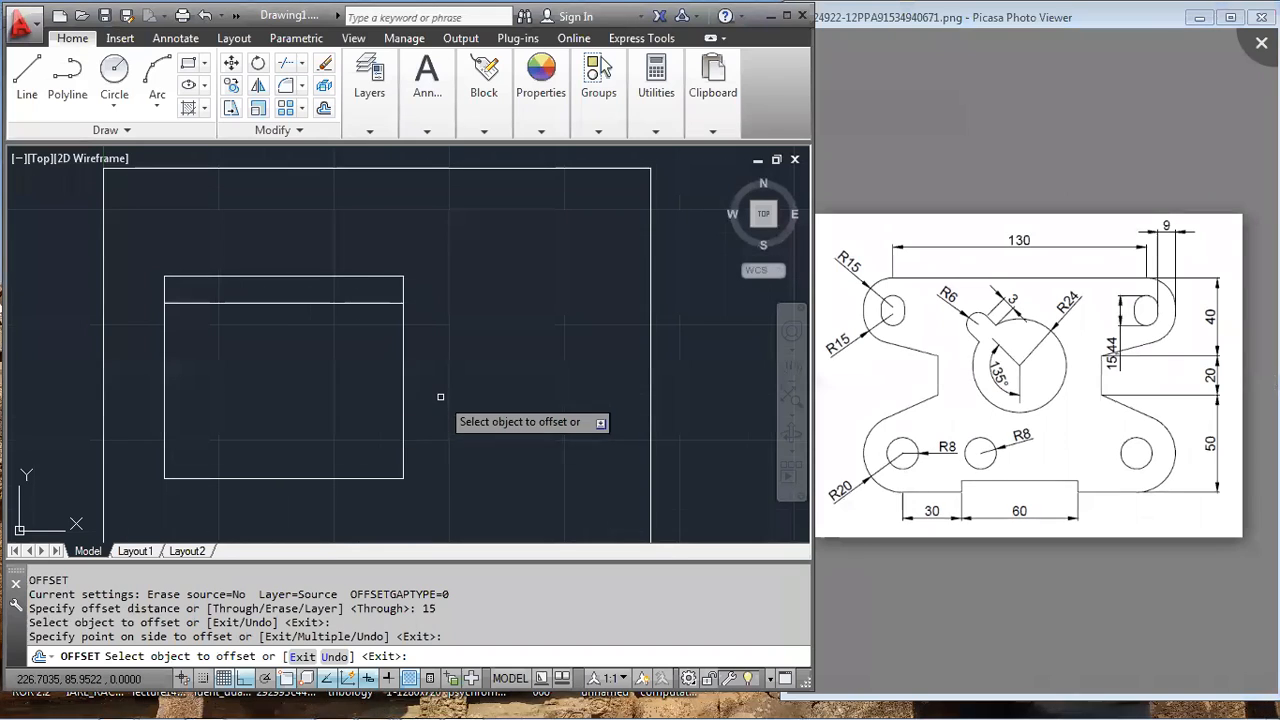
key("Escape")
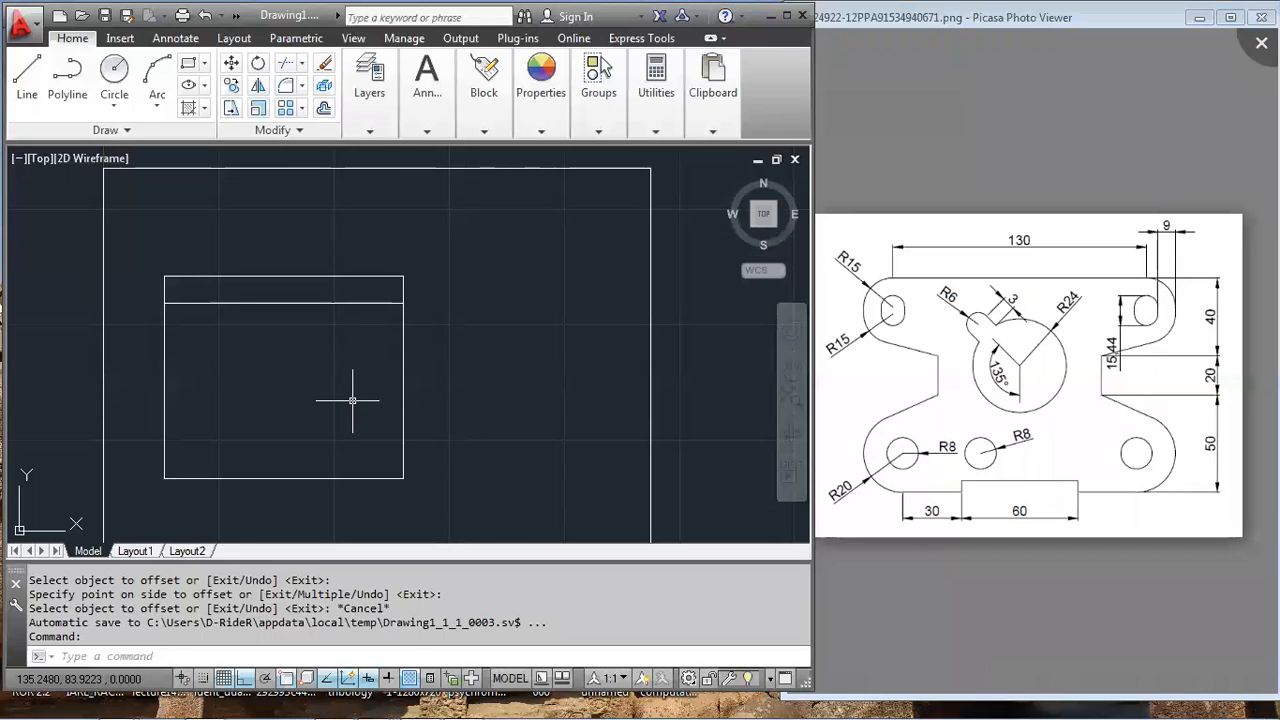
- Offset the construction line below the rectangle's upper edge 0.44 units downward
type("o")
key("Return")
type(".4")
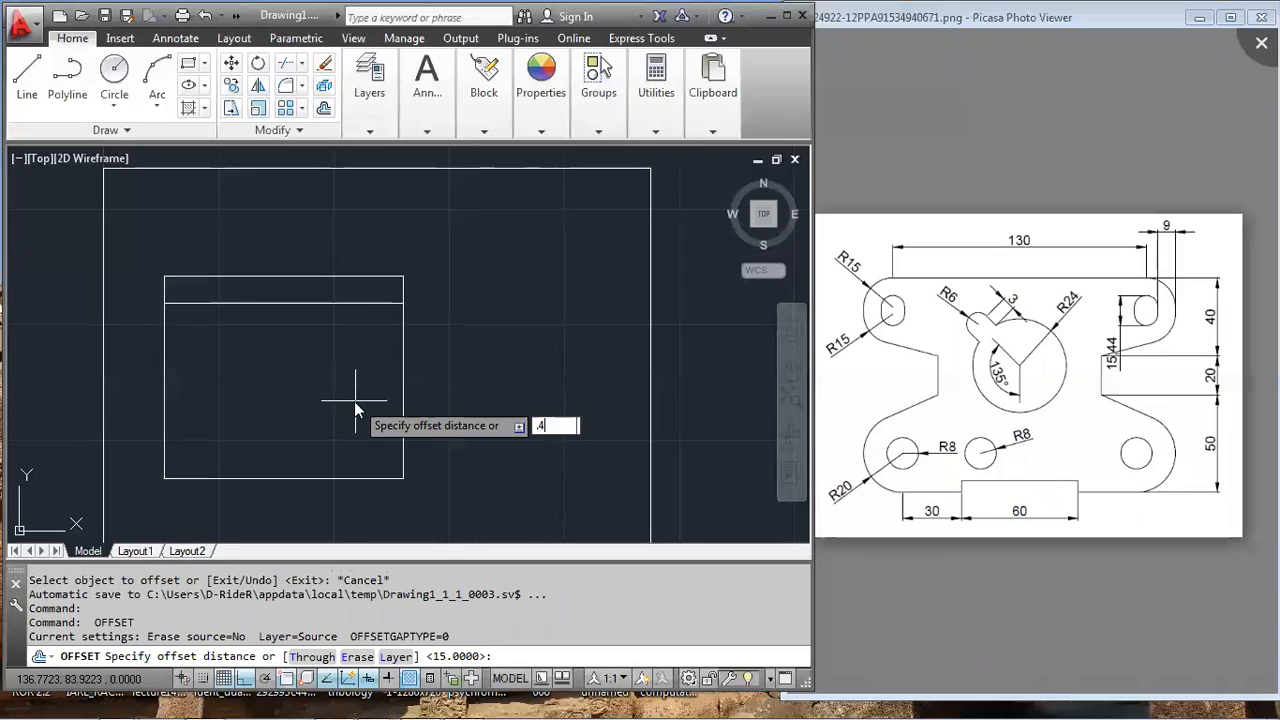
type("4")
key("Return")
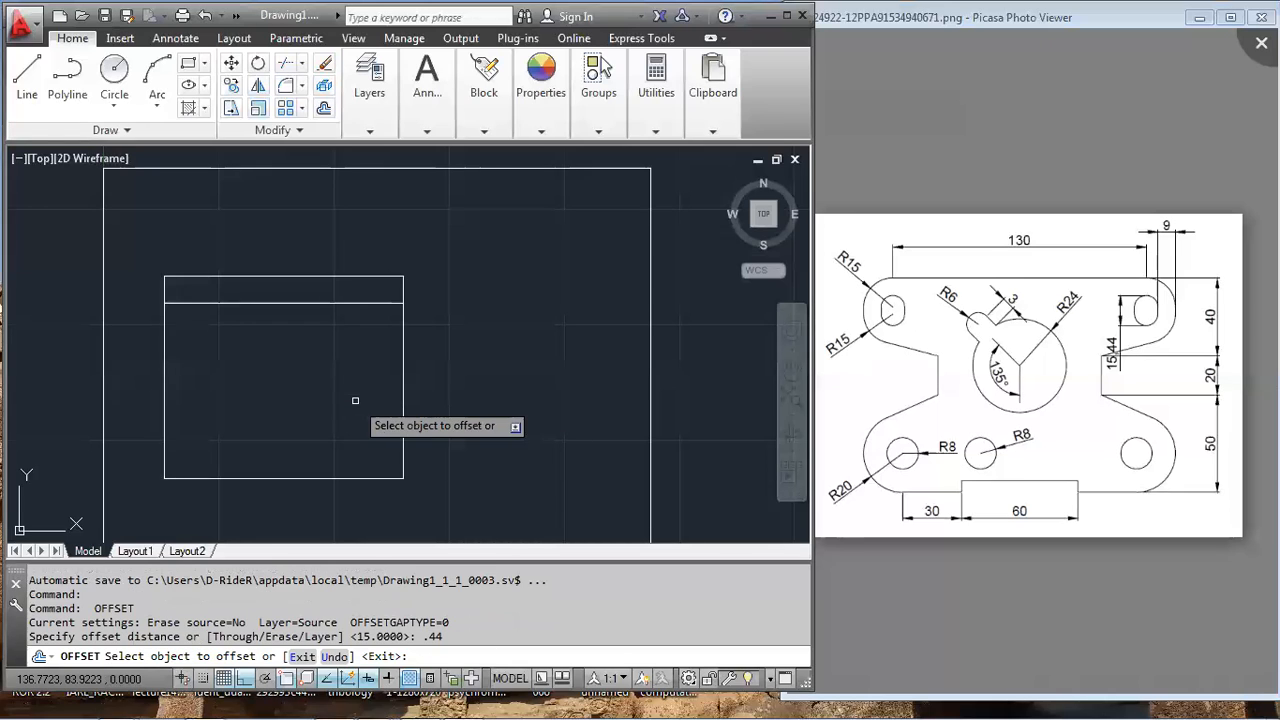
left_click(353, 302)
left_click(350, 322)
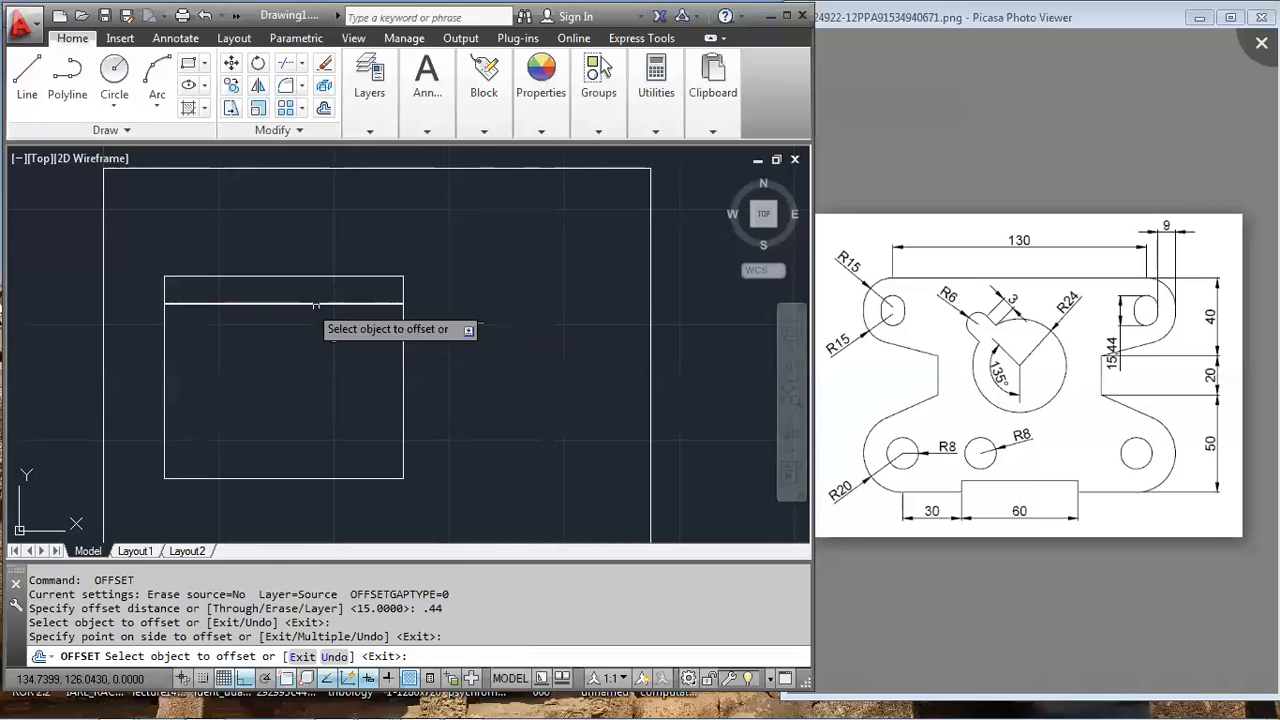
scroll(199, 296, "up", 2)
scroll(417, 369, "down", 2)
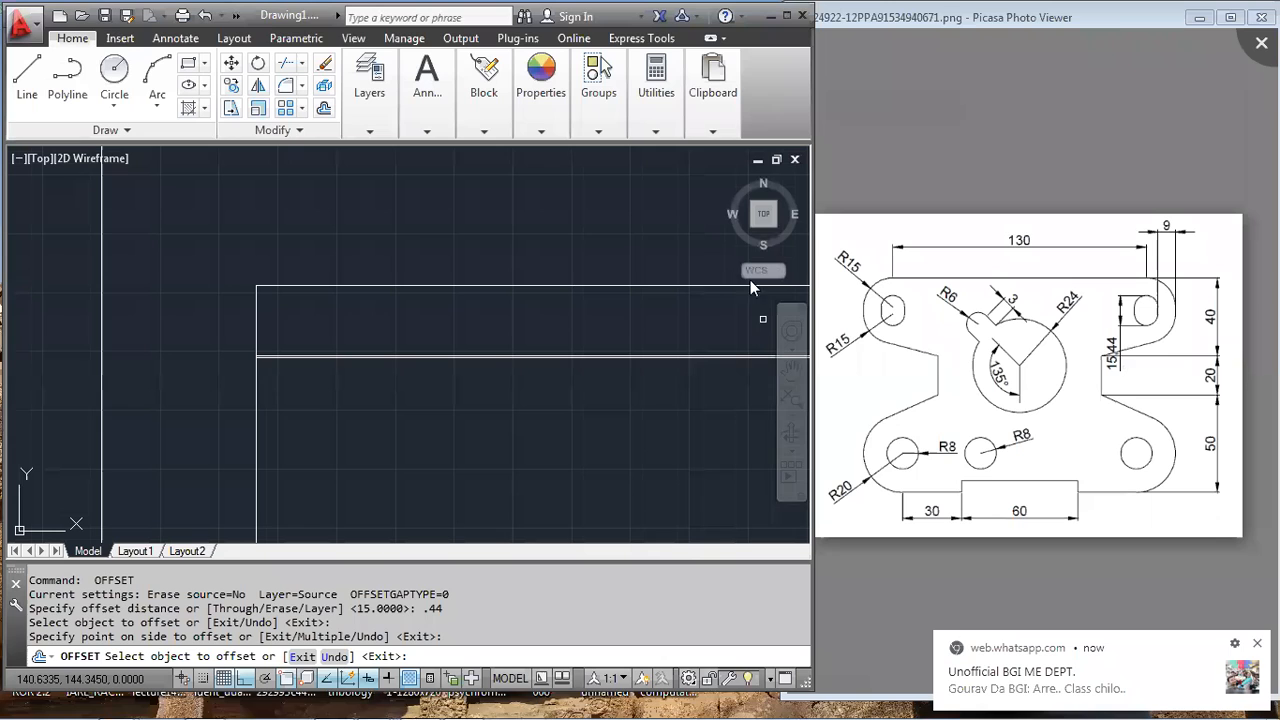
scroll(534, 327, "up", 5)
scroll(534, 327, "down", 5)
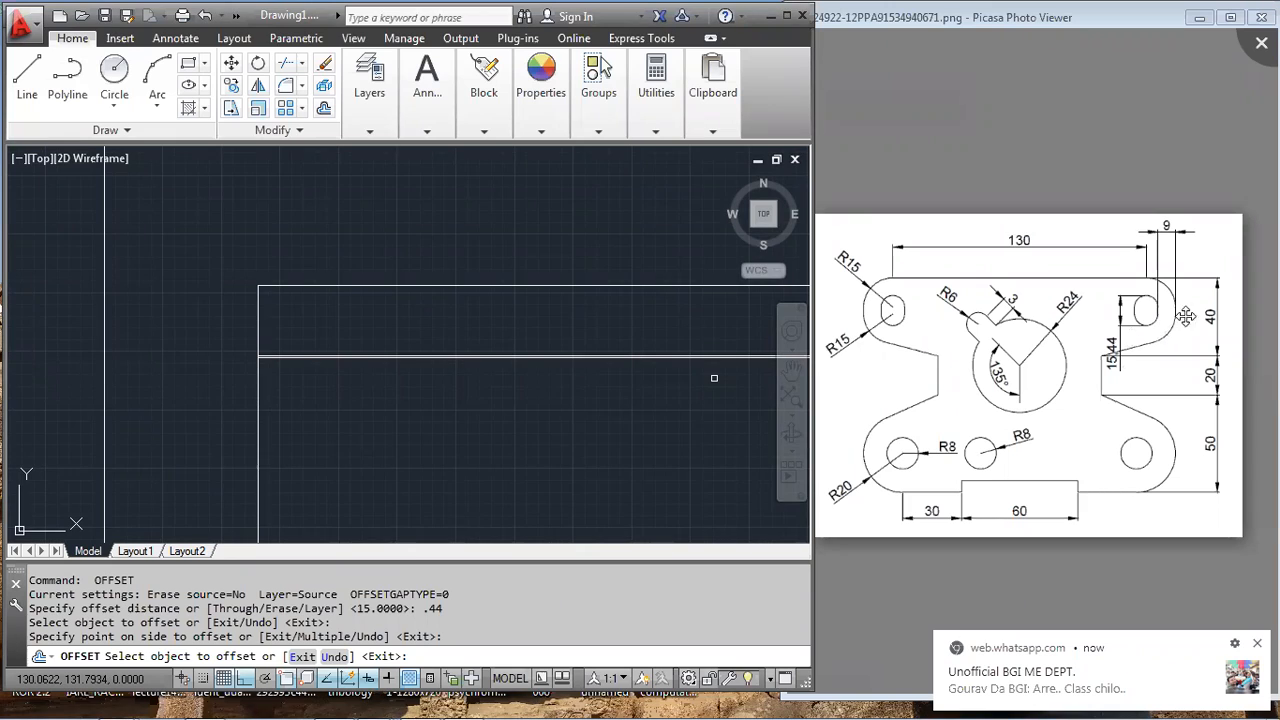
- Erase the construction line offset by 0.44 units
key("Escape")
type("e")
key("Return")
left_click(458, 356)
key("Return")
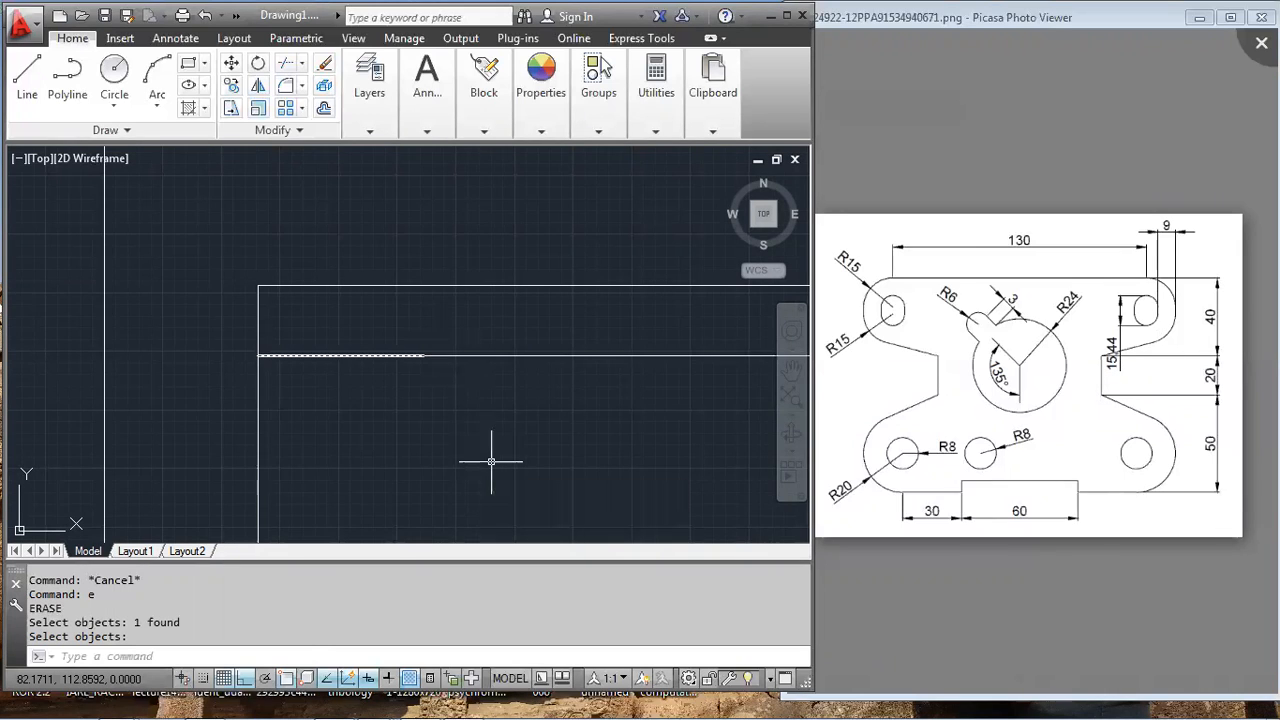
key("Escape")
- Offset the construction line 15 units below the rectangle's upper edge a further 3.44 units downward
type("o")
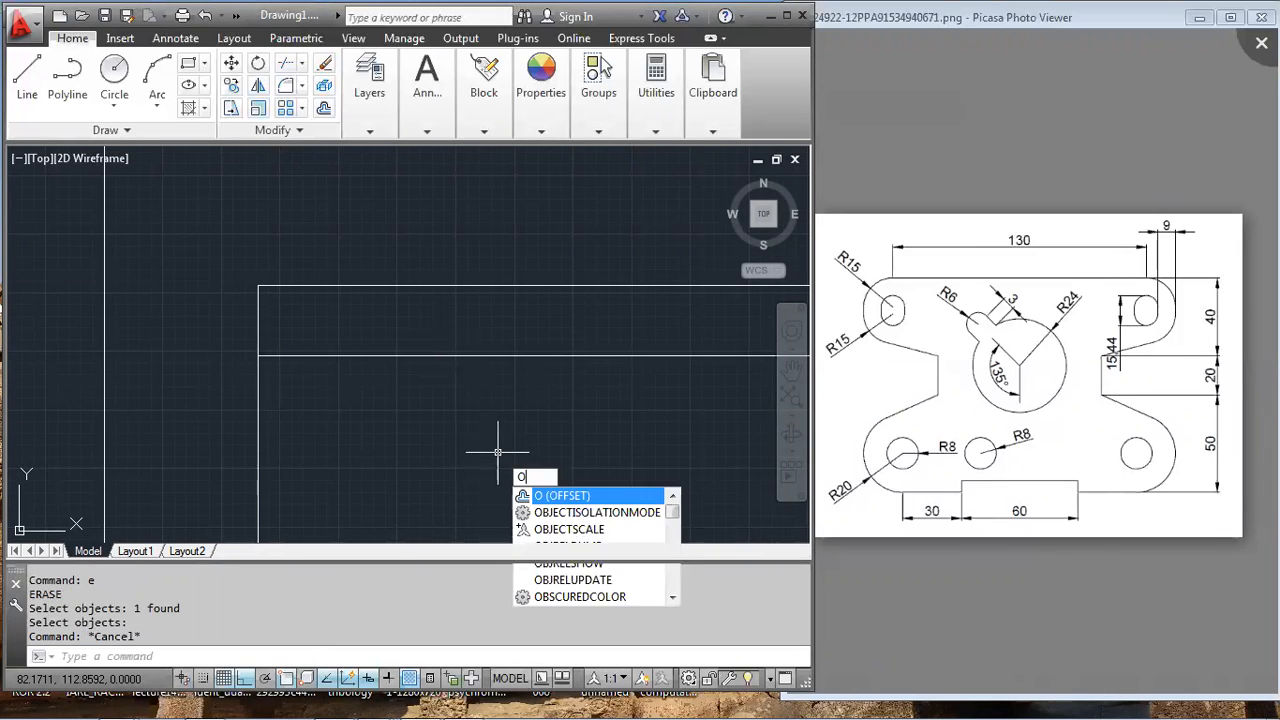
key("Return")
type("3.44")
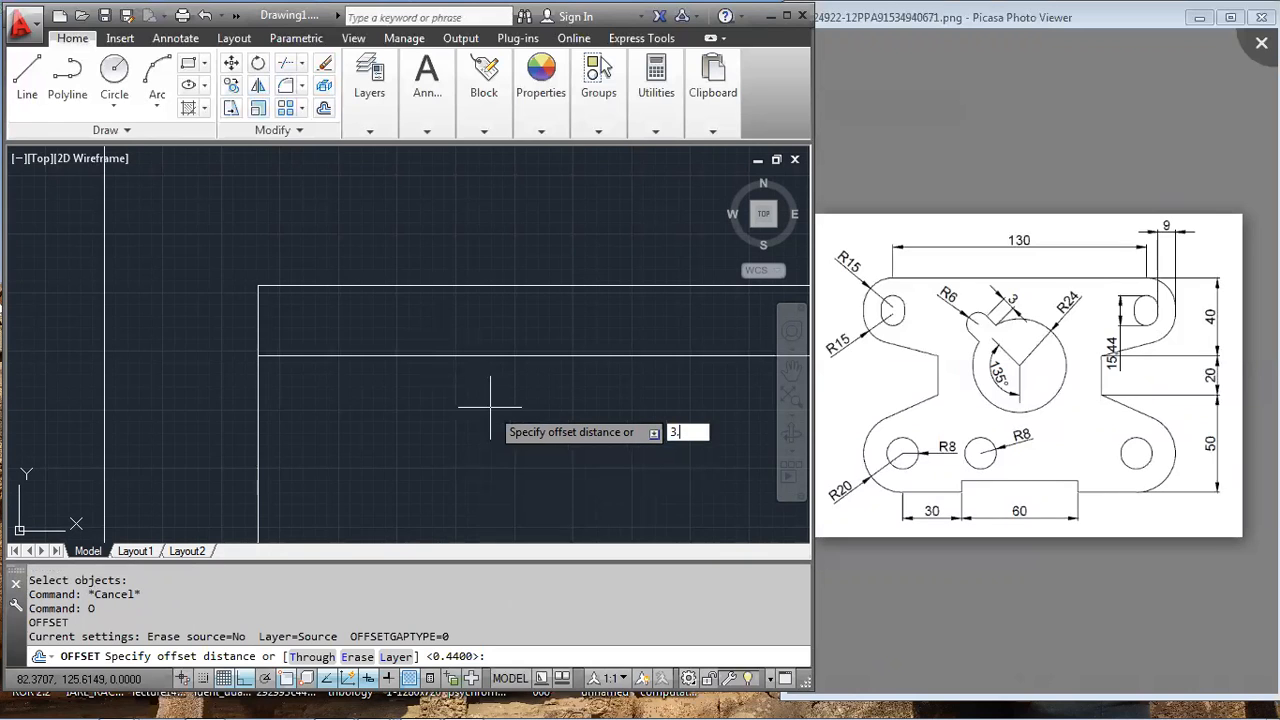
key("Return")
left_click(430, 356)
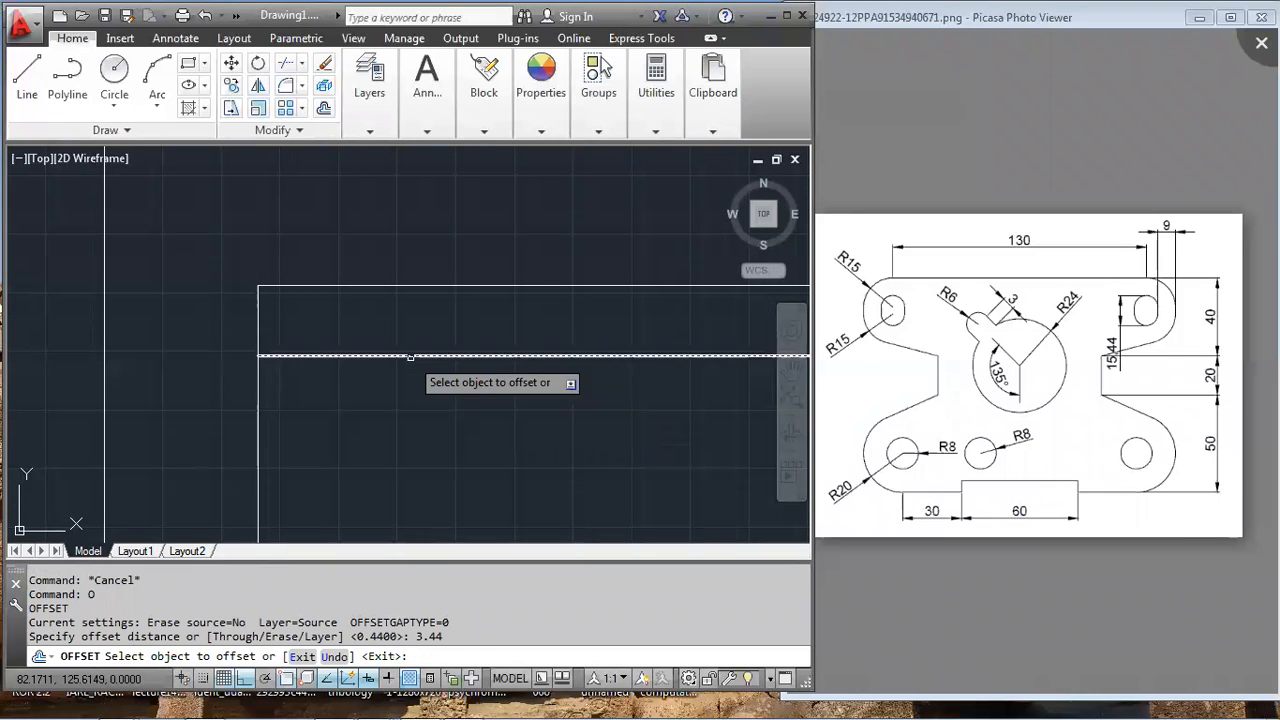
left_click(420, 386)
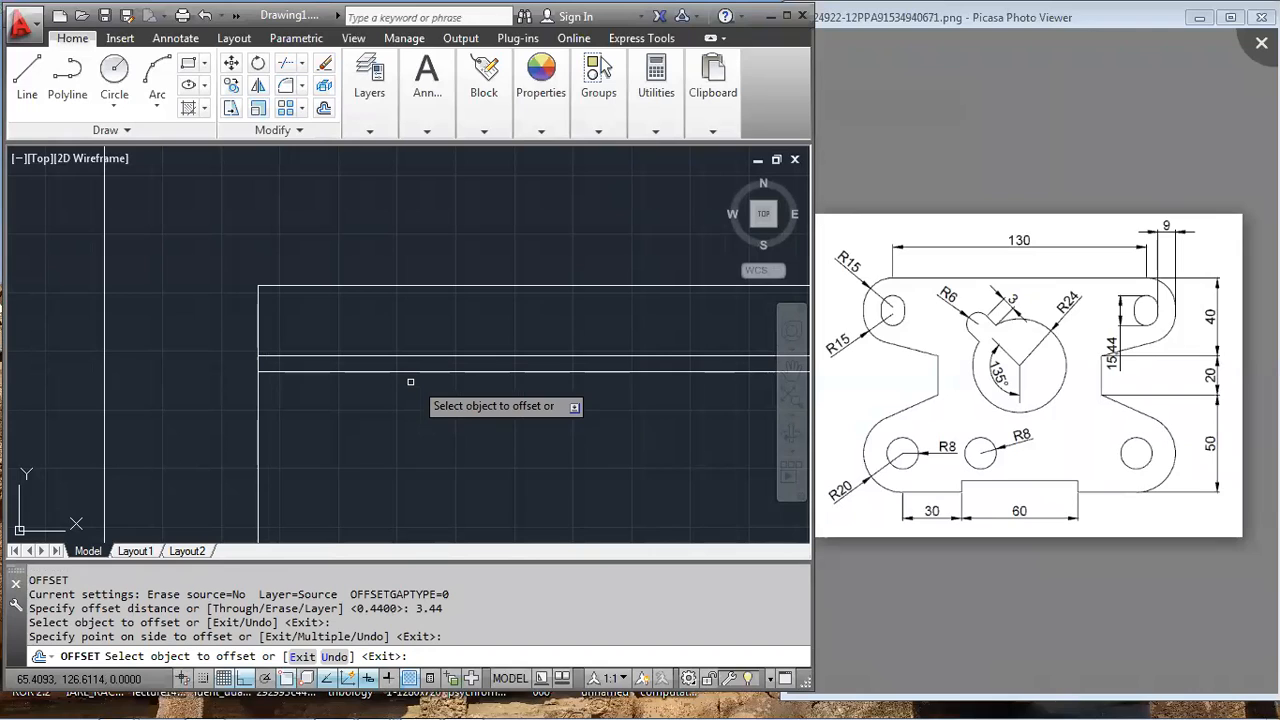
key("Return")
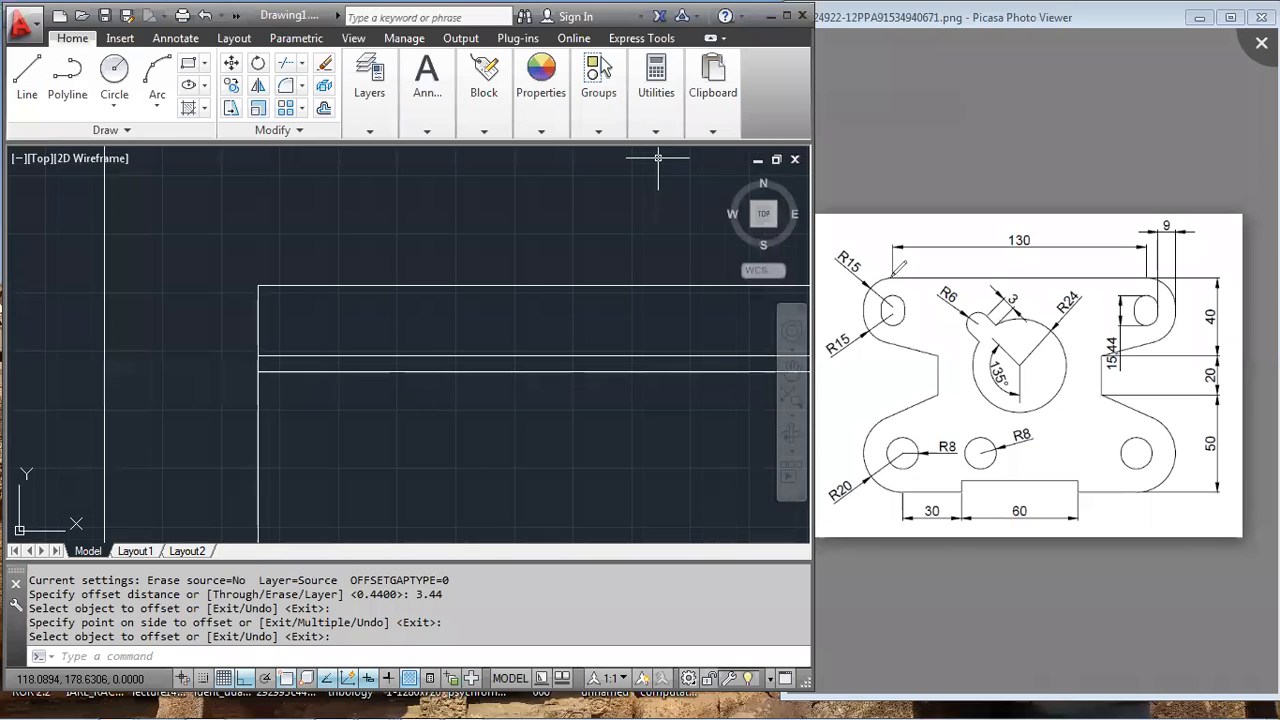
- Examine the centre lines of the R15 corner arcs and the upper slots in the plate's reference image
left_click_drag(894, 280, 906, 360)
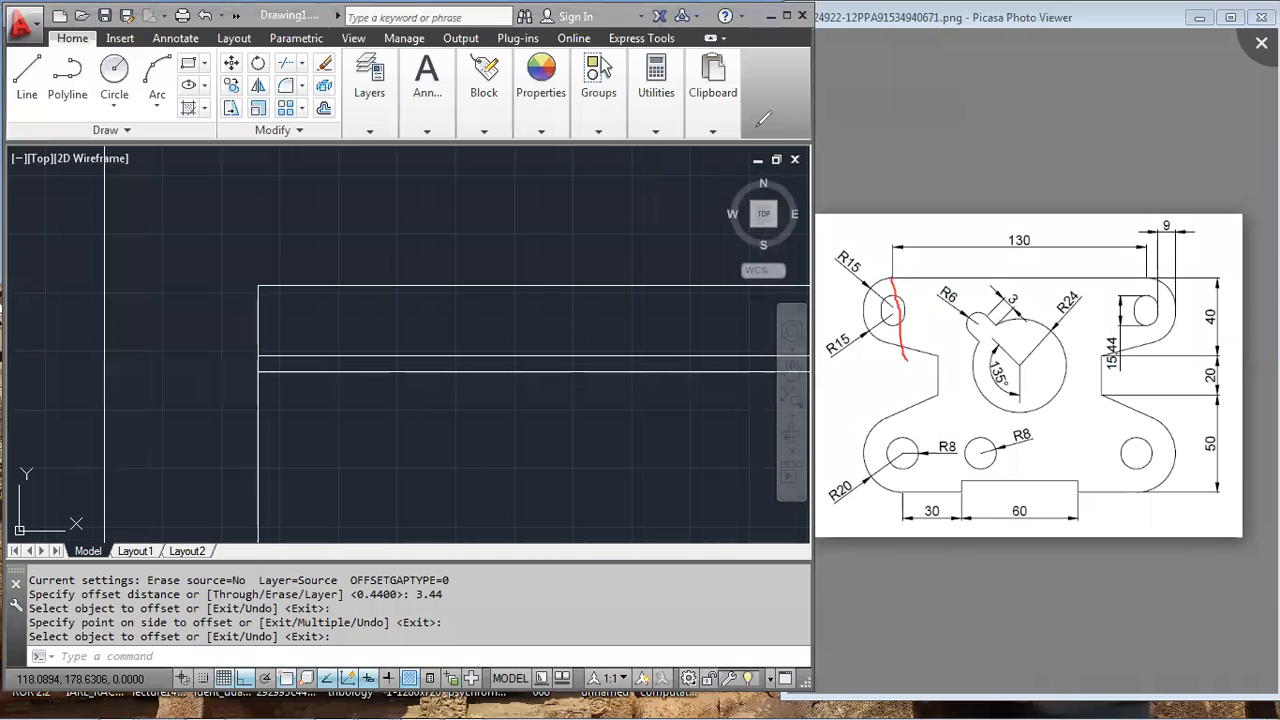
key("ctrl+z")
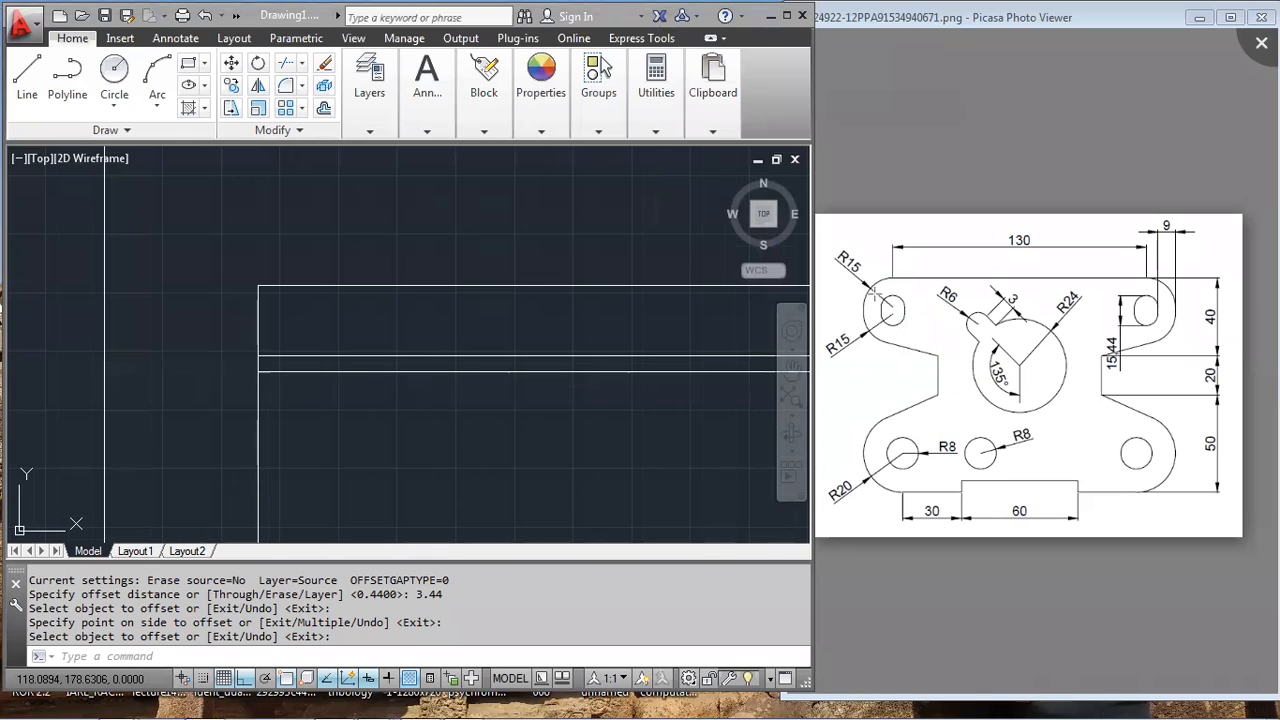
mouse_move(893, 280)
left_mouse_down()
mouse_move(870, 404)
mouse_move(893, 405)
left_mouse_up()
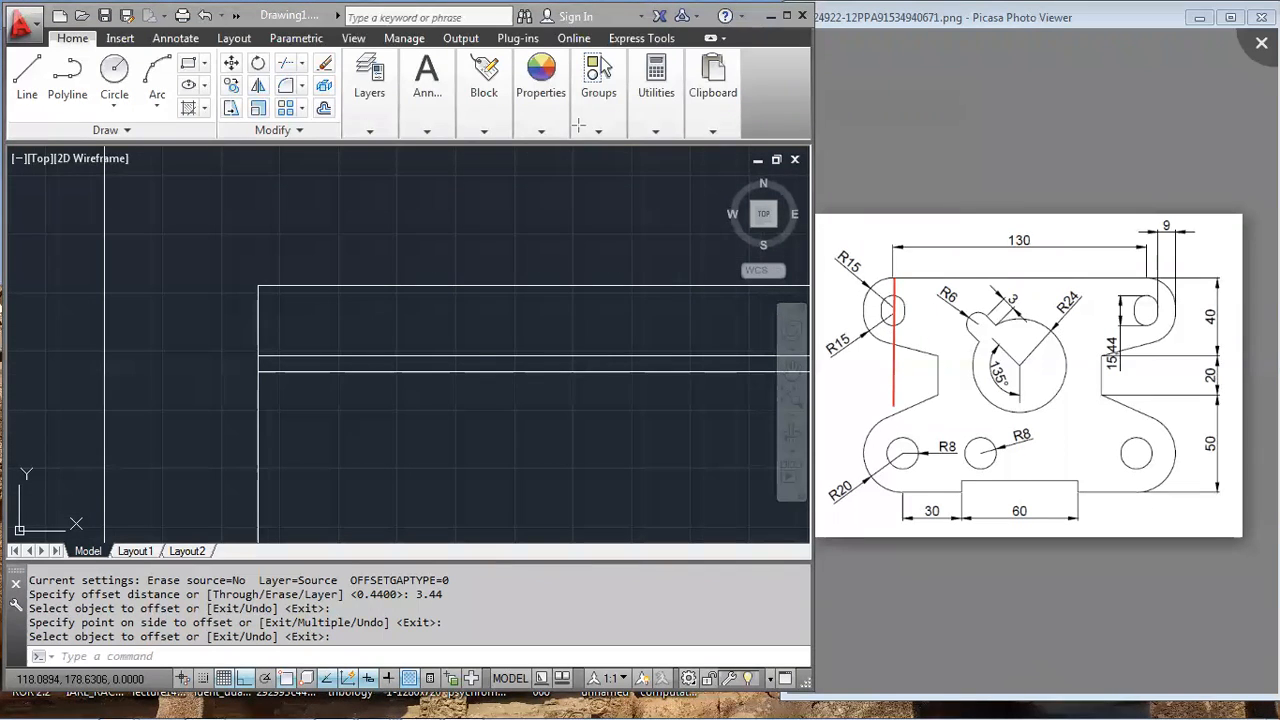
mouse_move(863, 305)
left_mouse_down()
mouse_move(899, 300)
mouse_move(855, 306)
left_mouse_up()
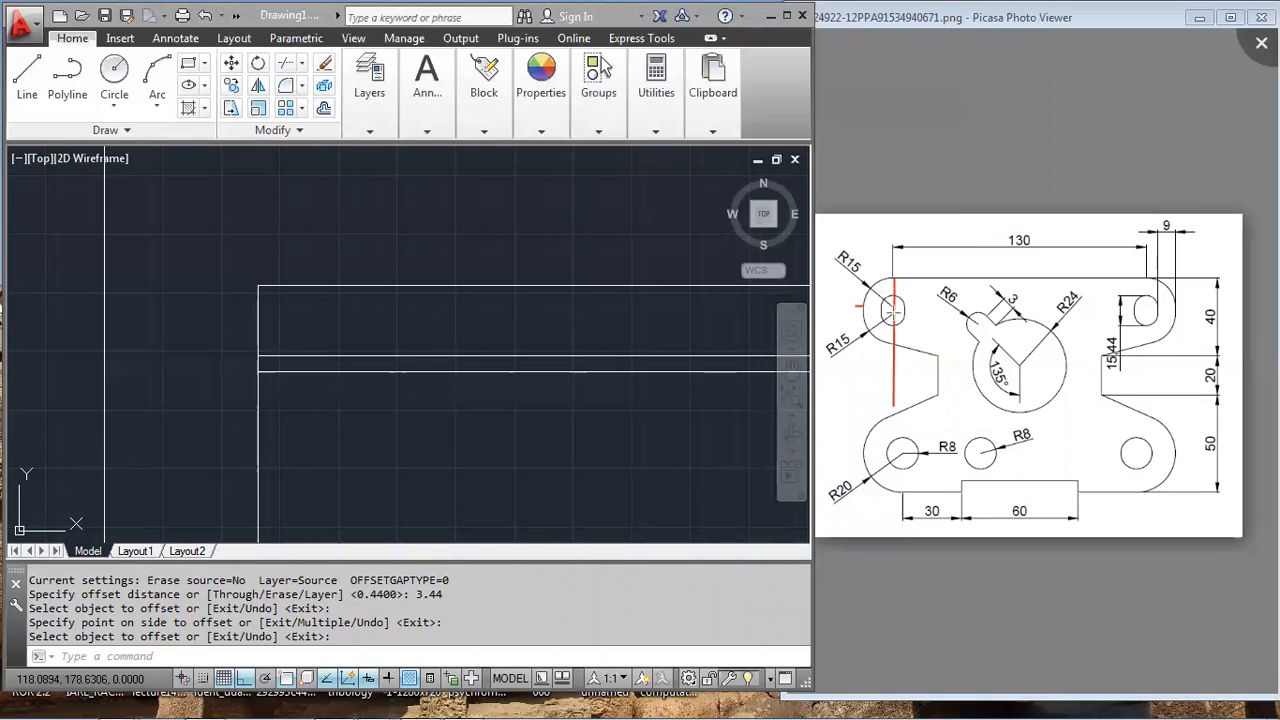
key("e")
left_click_drag(862, 312, 866, 298)
left_click_drag(855, 298, 1222, 301)
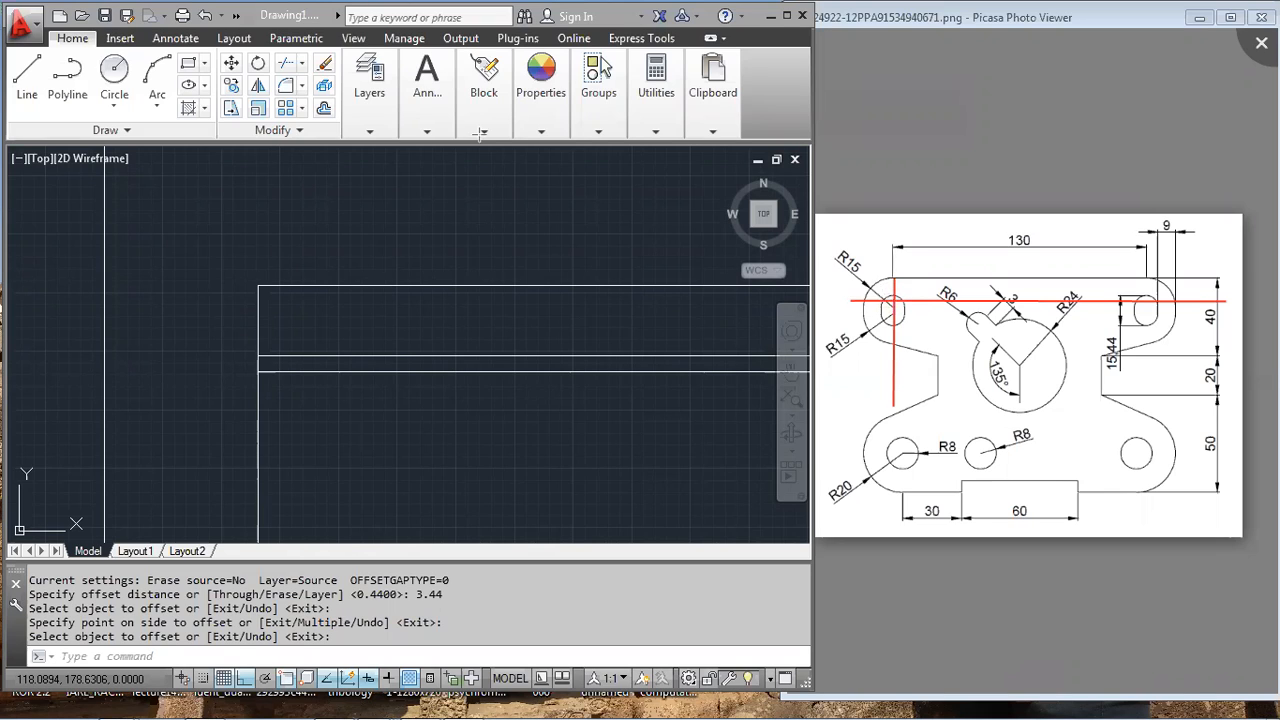
mouse_move(866, 313)
left_mouse_down()
mouse_move(888, 346)
mouse_move(866, 310)
mouse_move(868, 345)
left_mouse_up()
left_click_drag(1135, 305, 1157, 311)
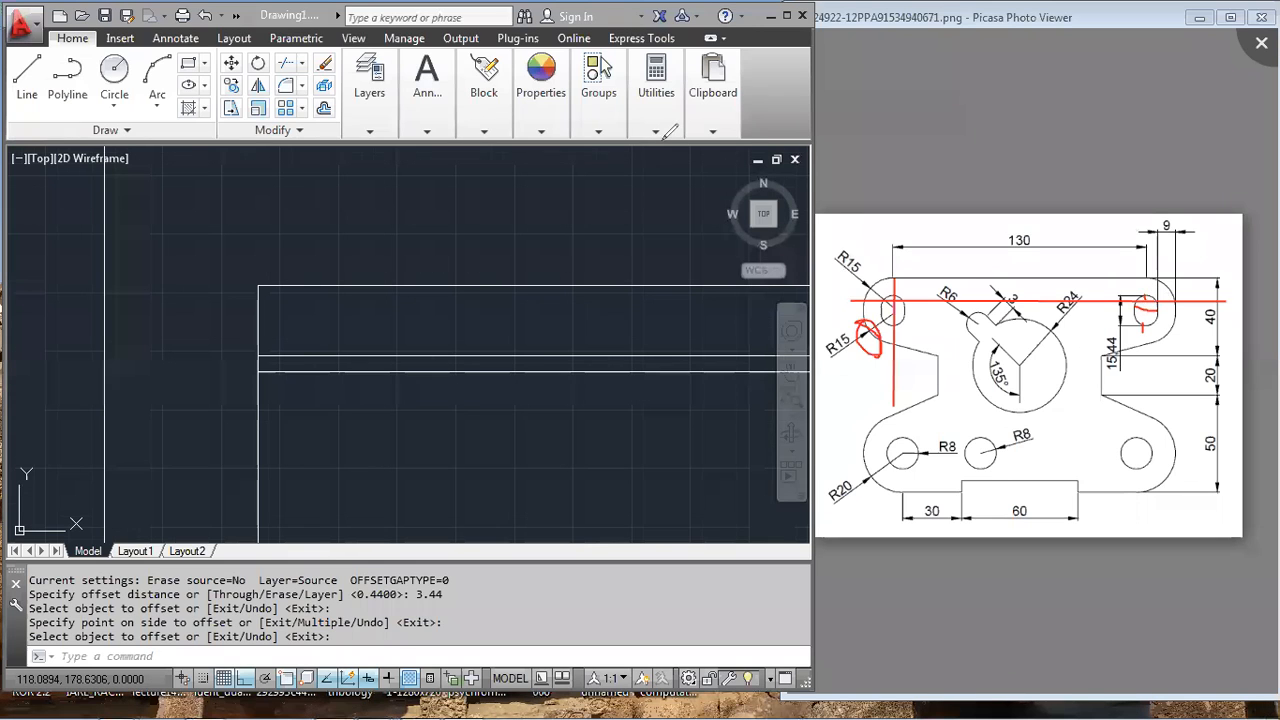
left_click(1148, 303)
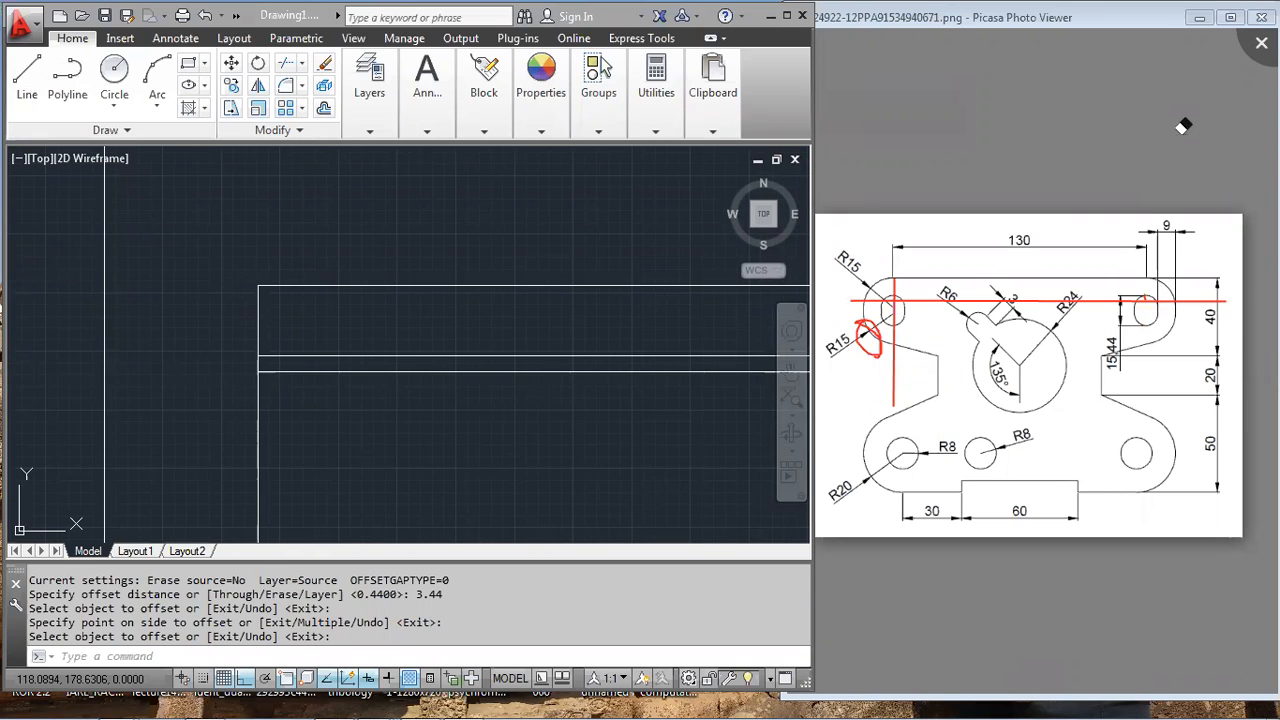
- Switch to Picasa Photo Viewer, enlarge the plate image and examine the upper-right slot's end radii and 15.44 height
left_click(1144, 341)
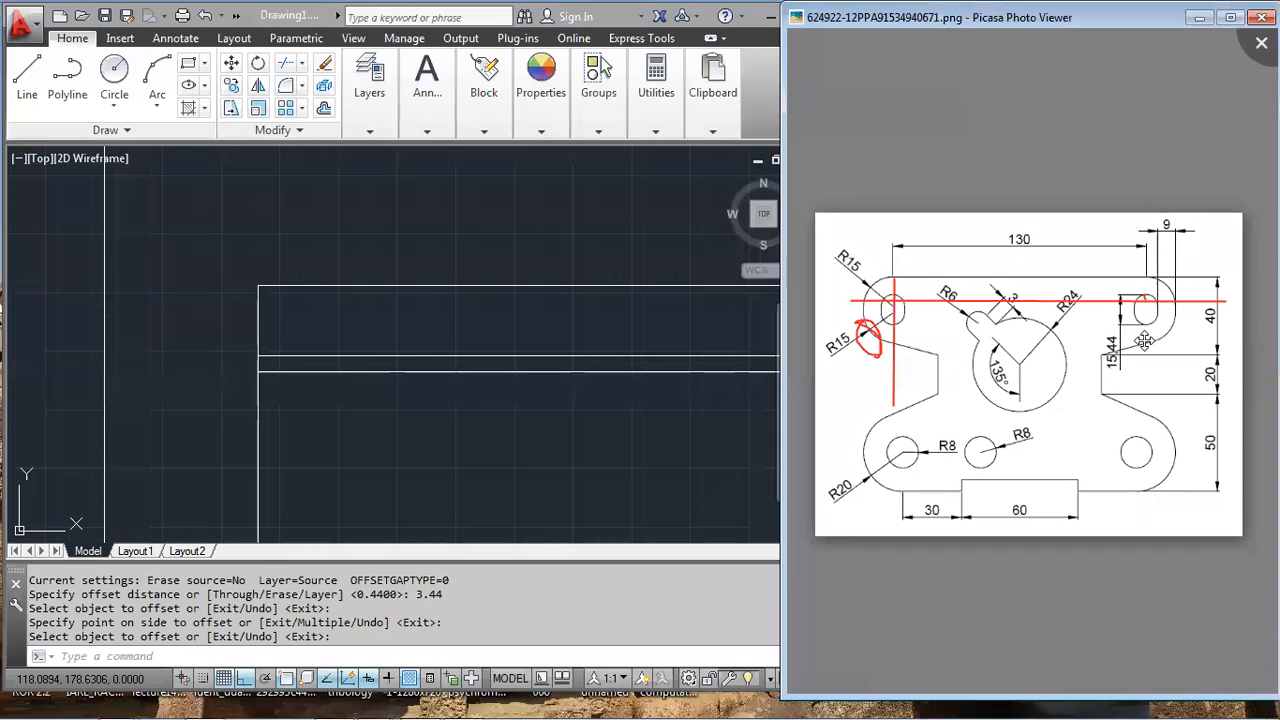
scroll(1144, 341, "up", 3)
left_click_drag(1150, 374, 1171, 368)
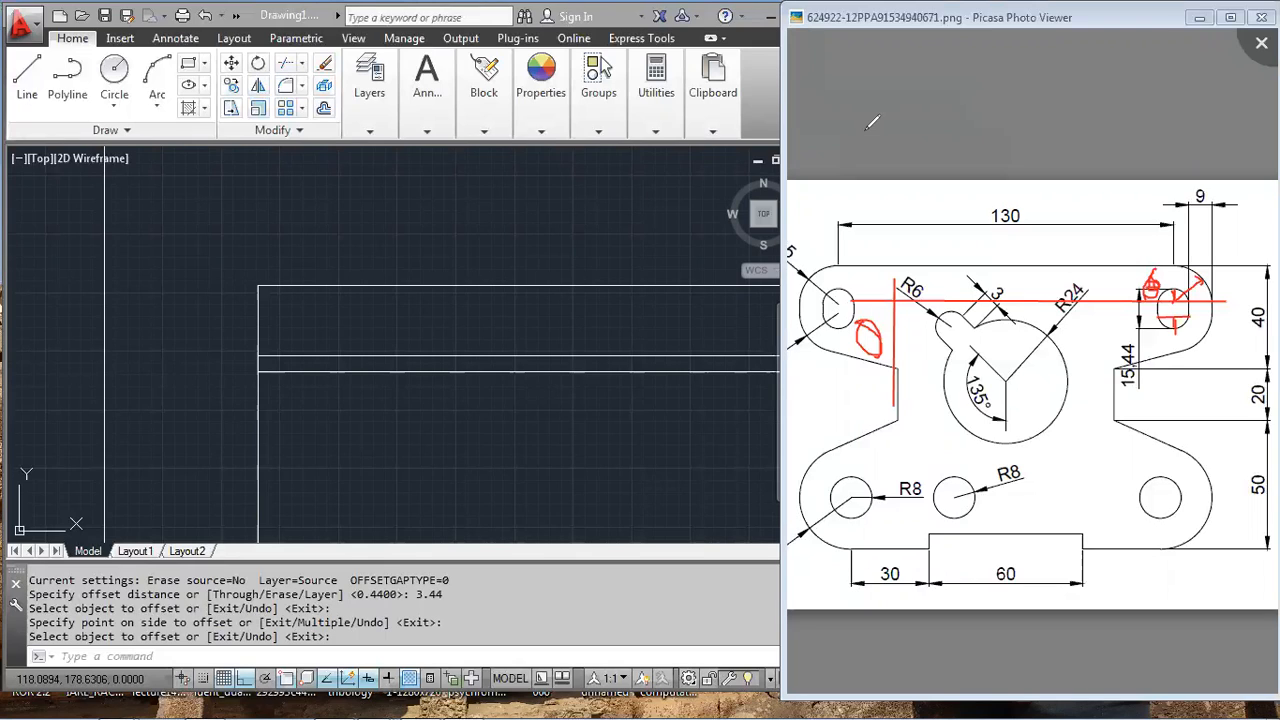
key("e")
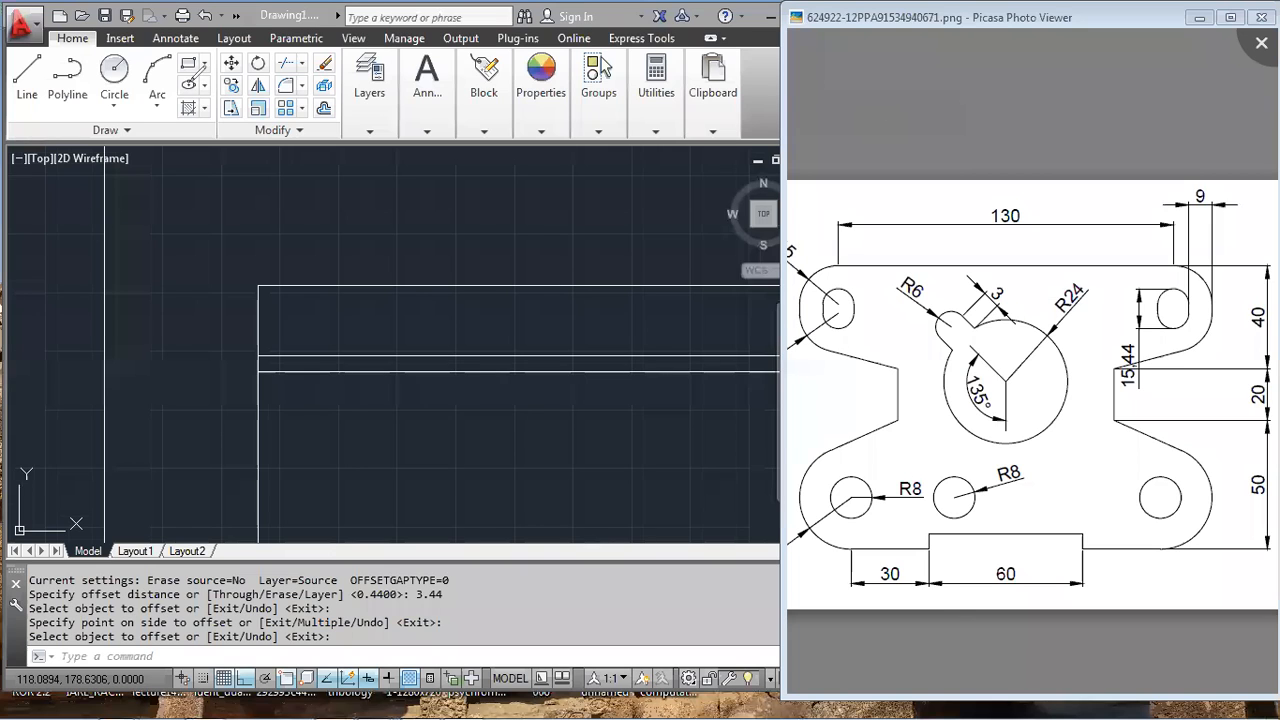
- Back in AutoCAD, draw a circle of radius 15 centred where the upper construction line meets the rectangle's left edge
left_click(171, 263)
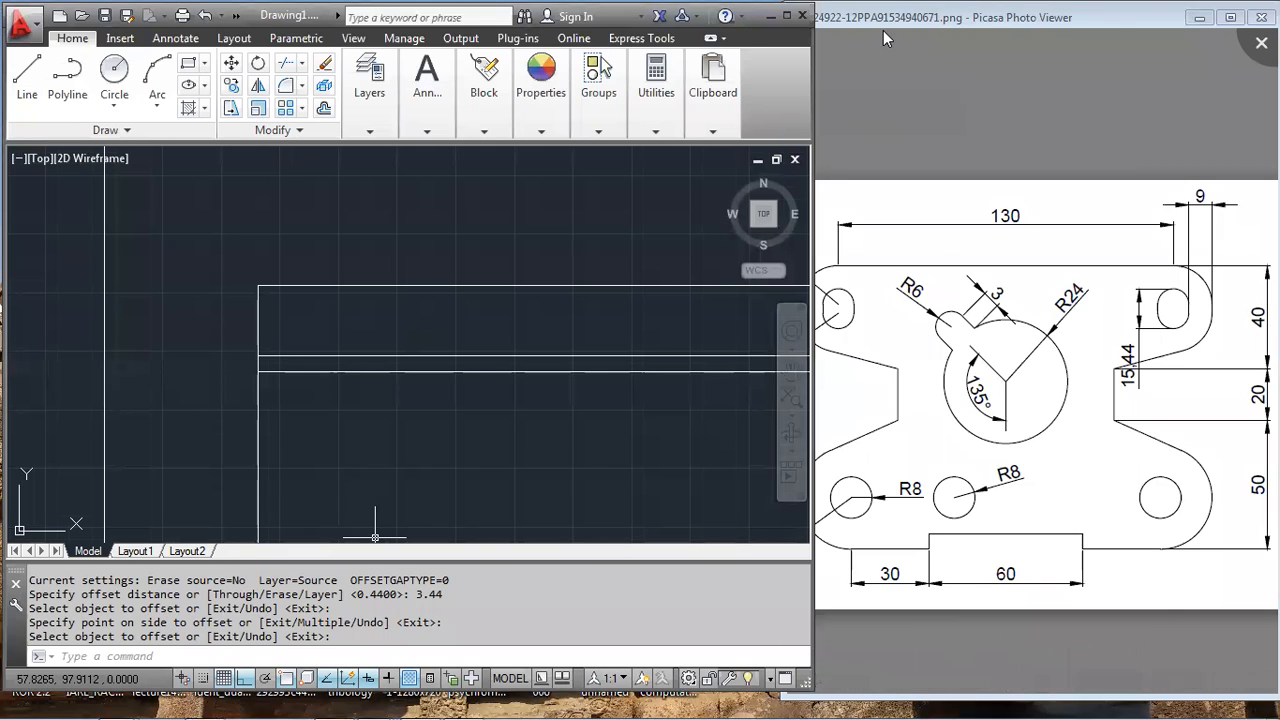
scroll(526, 402, "down", 4)
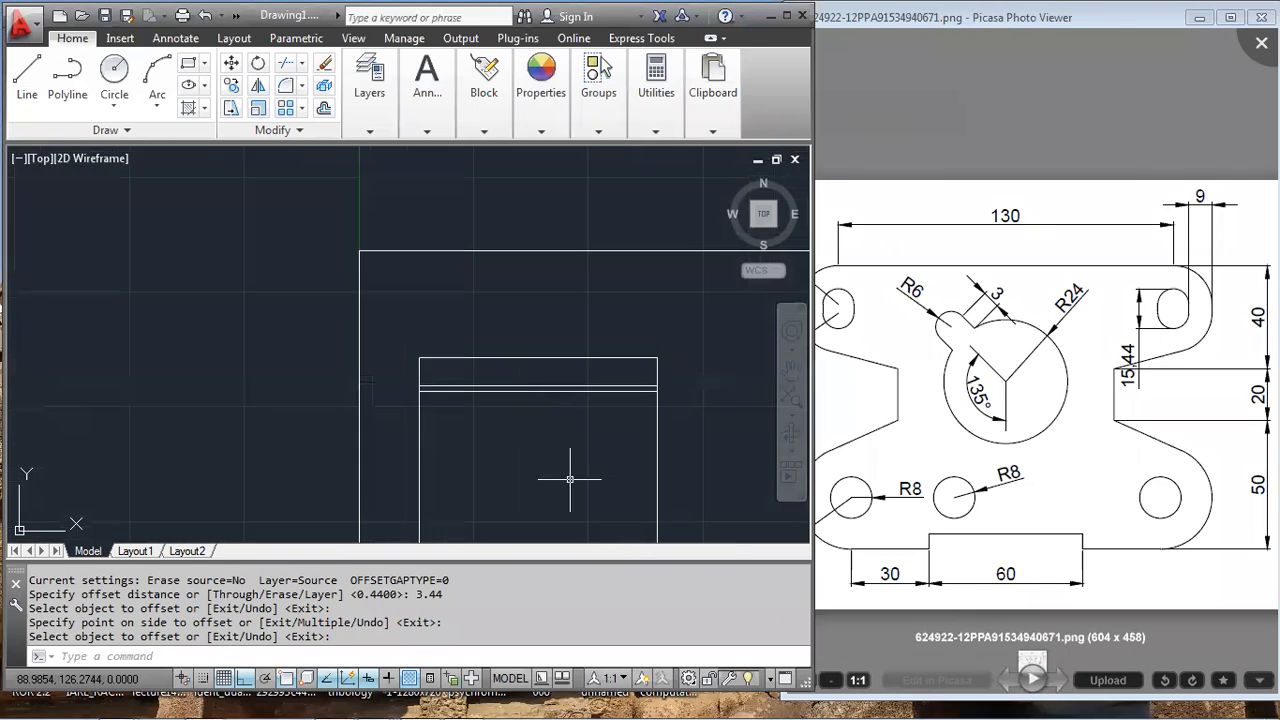
middle_click_drag(443, 289, 217, 190)
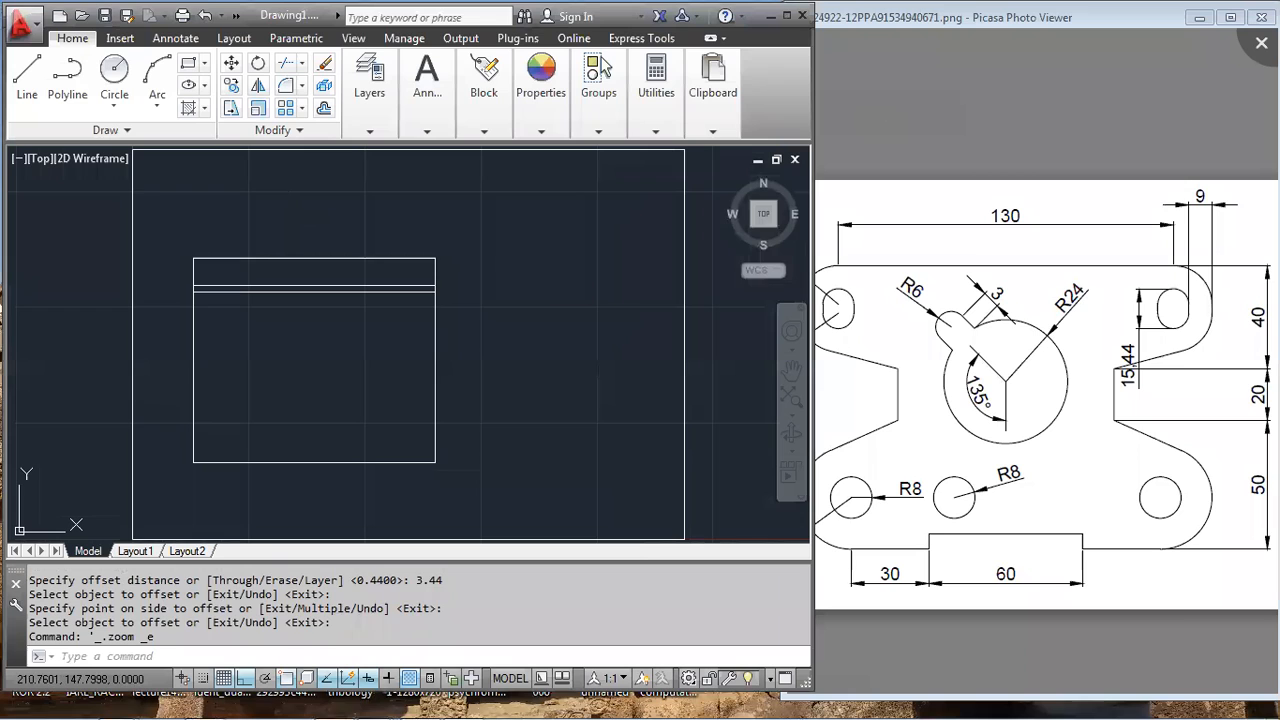
type("c")
key("Return")
scroll(193, 286, "up", 4)
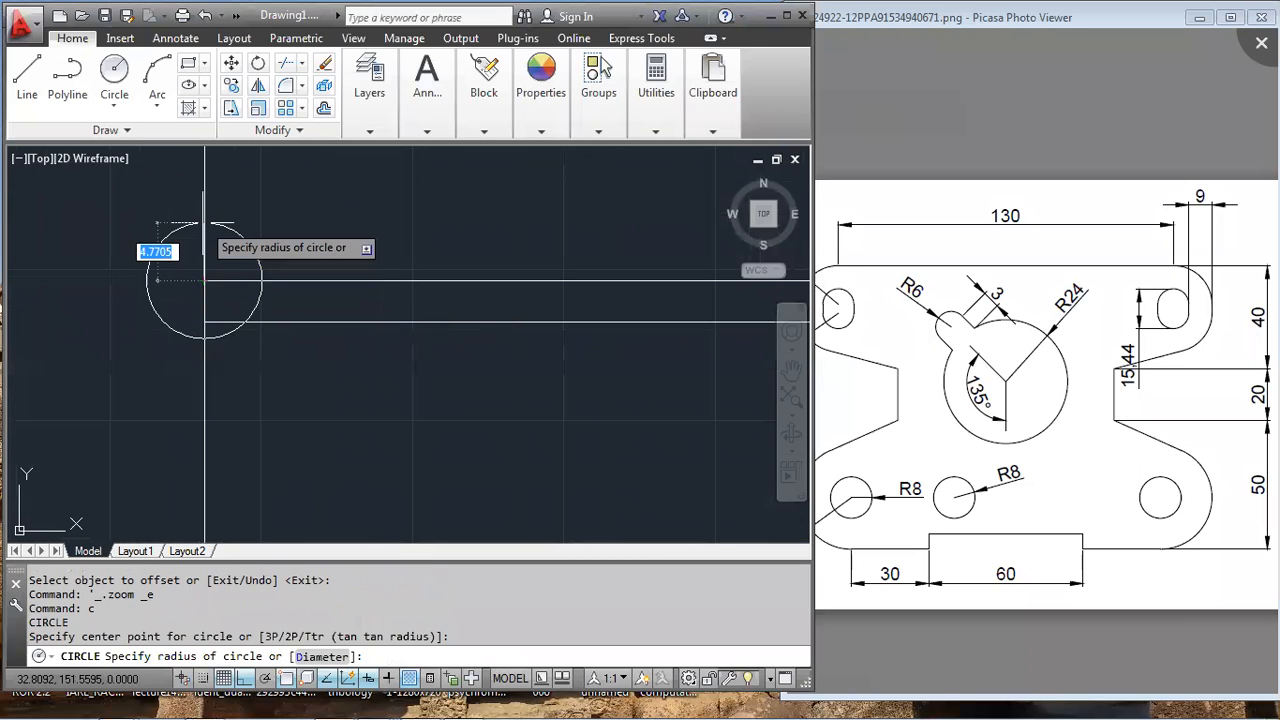
scroll(213, 268, "down", 1)
scroll(213, 268, "down", 4)
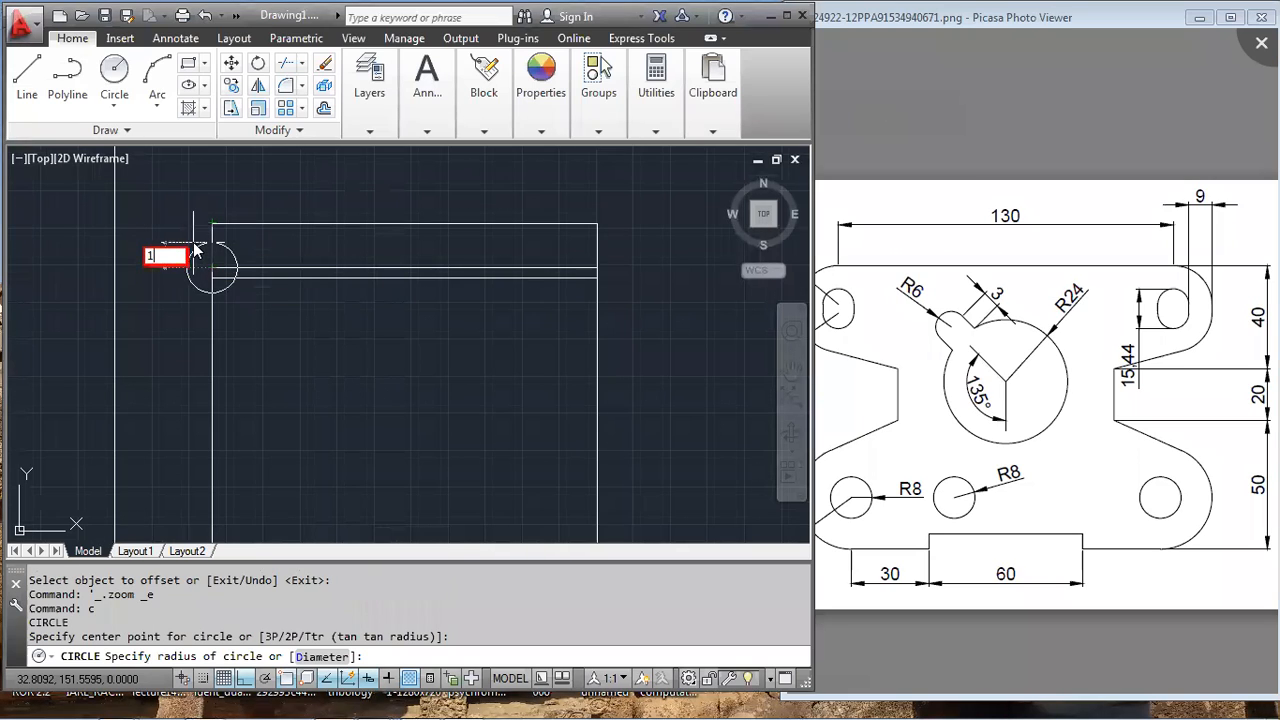
key("Return")
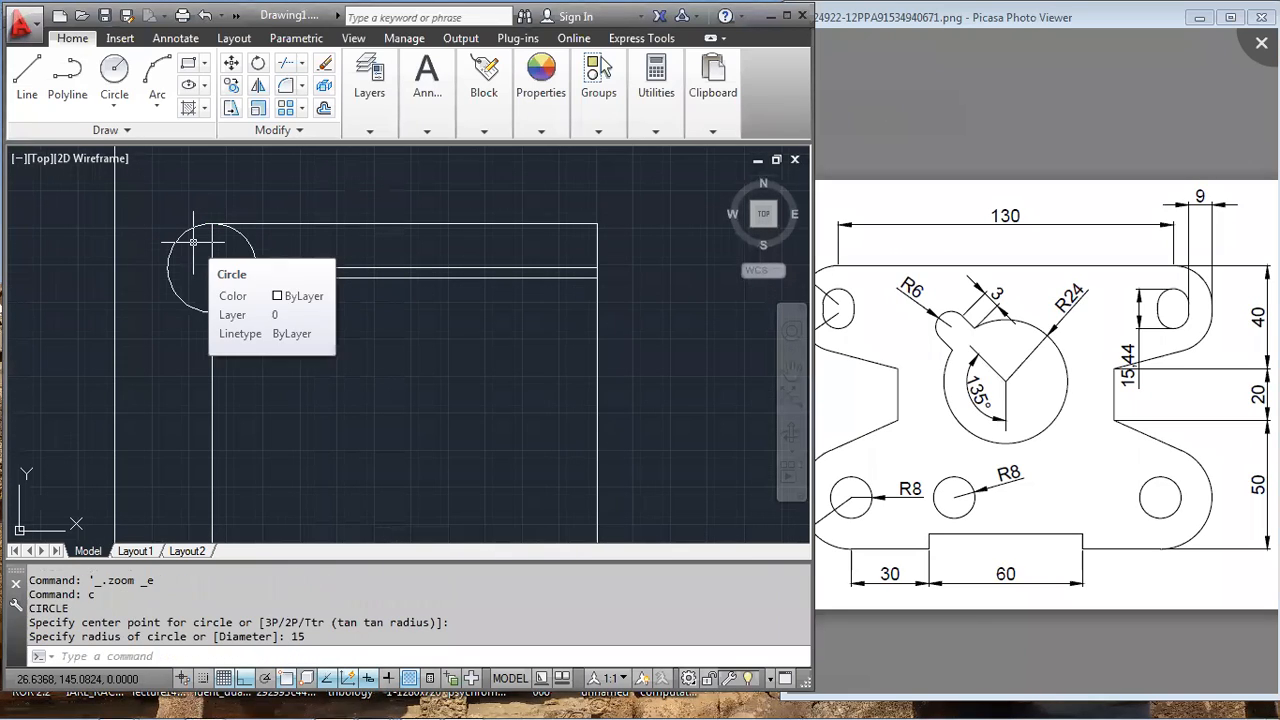
- Copy the radius 15 circle from its centre to the left end of the lower construction line
type("CO")
key("Return")
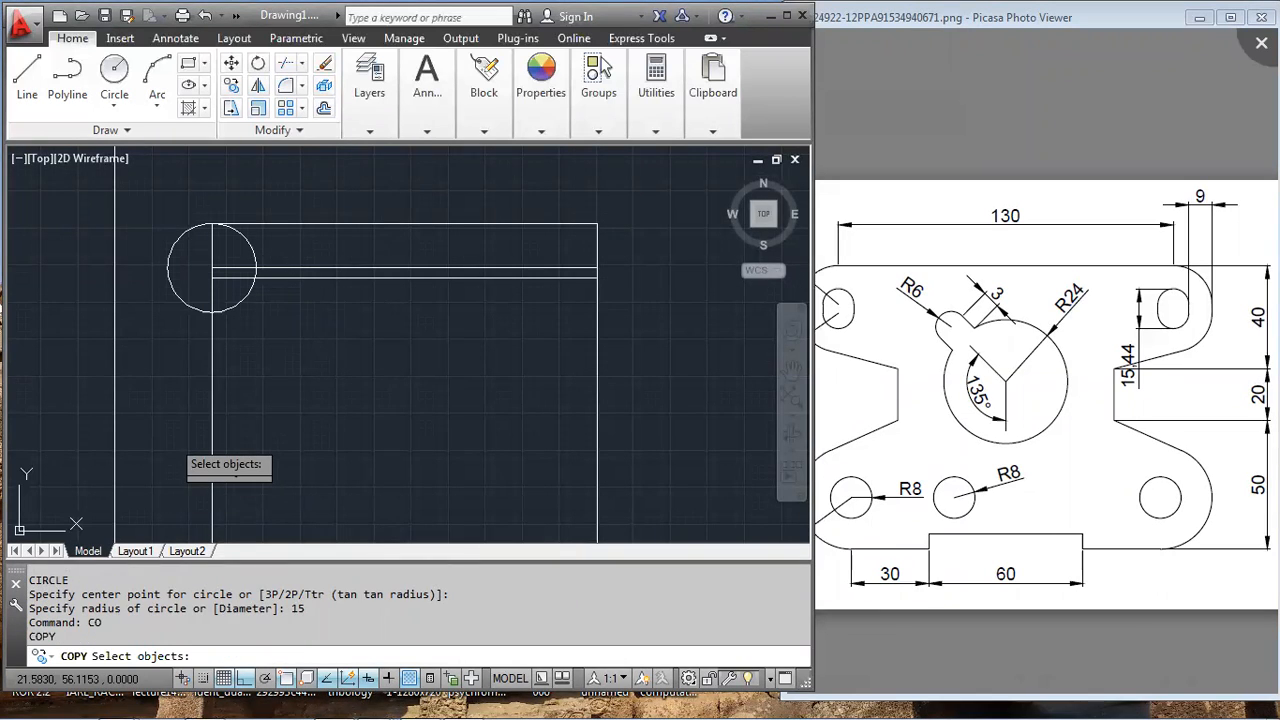
left_click(181, 298)
key("Return")
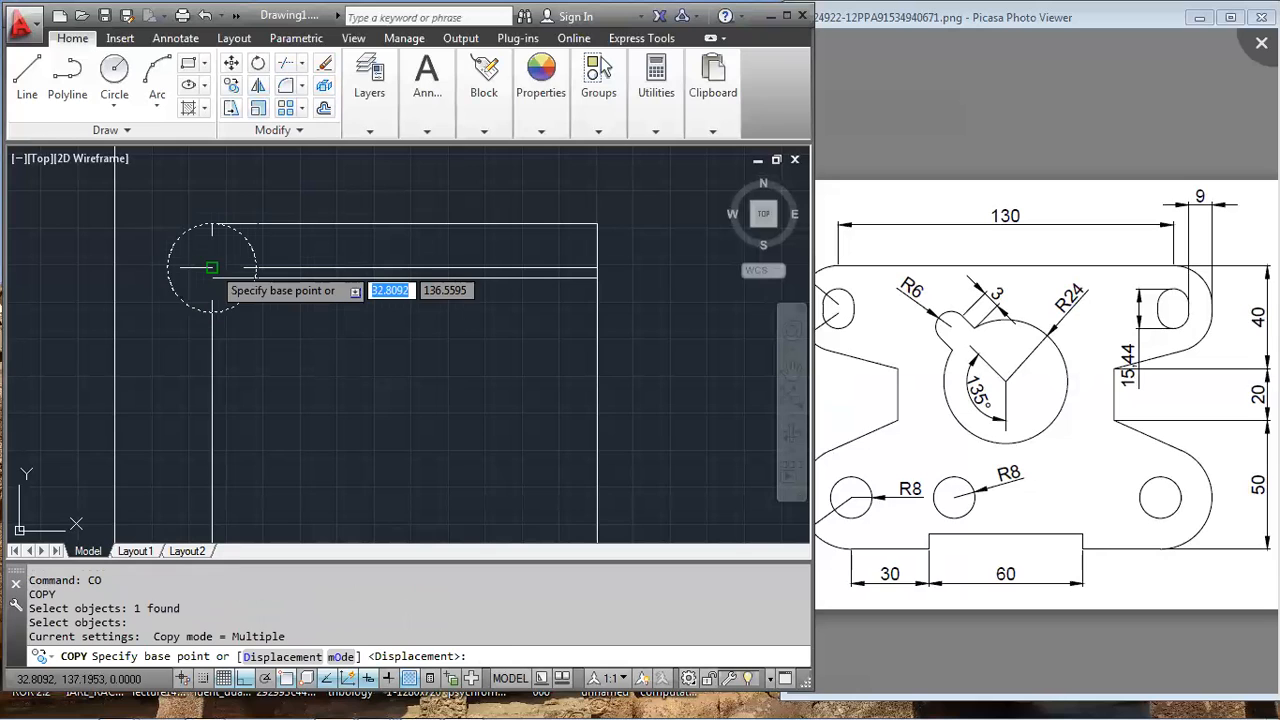
left_click(212, 268)
left_click(212, 277)
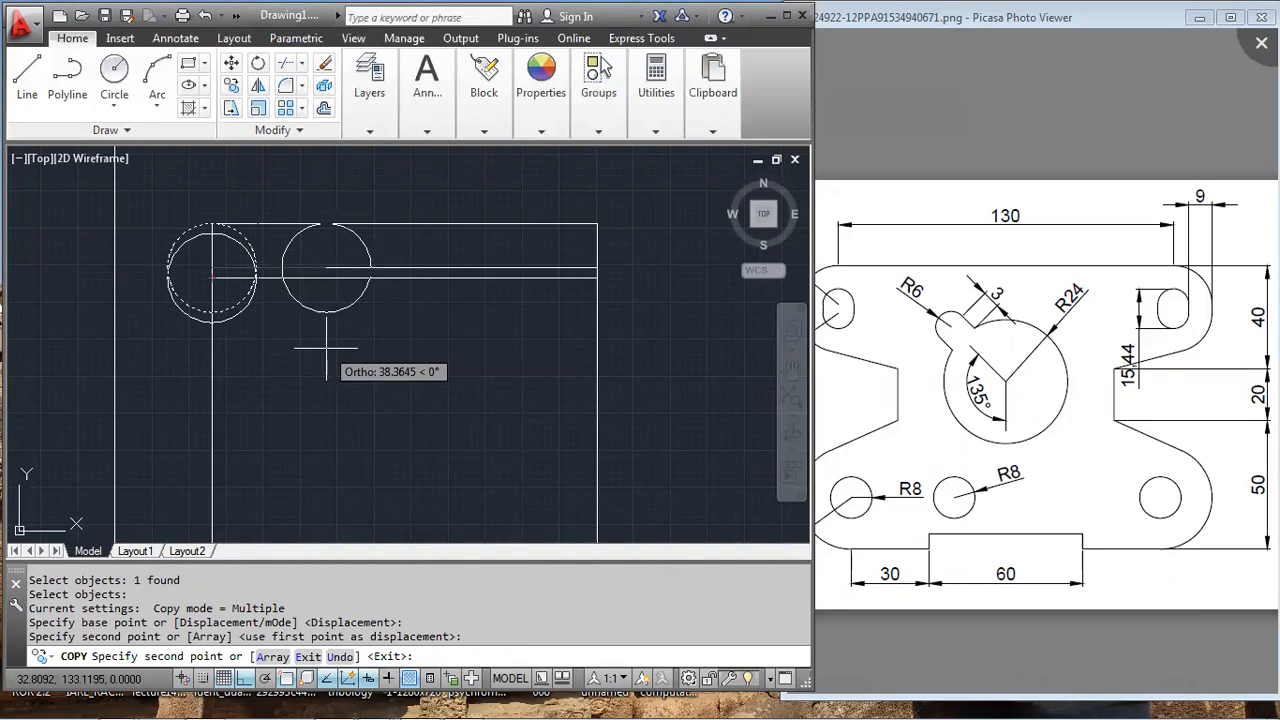
key("Return")
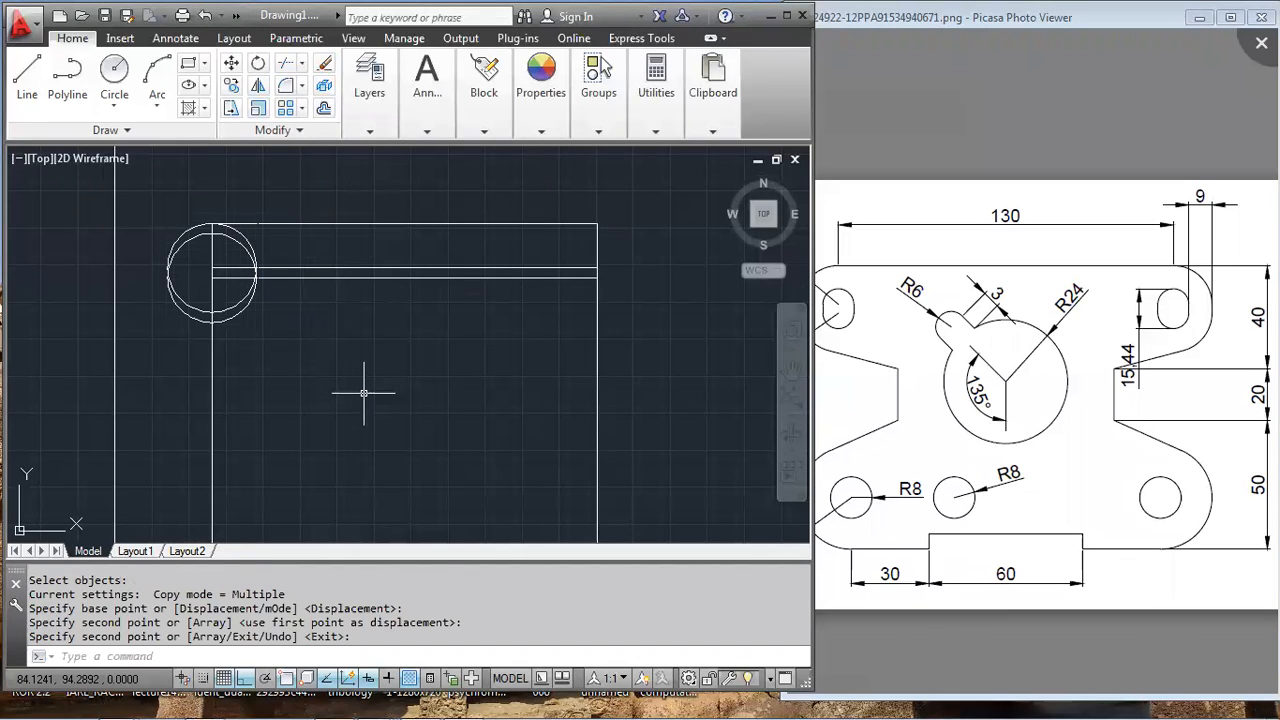
- Draw a line tangent to both radius 15 circles, joining the upper circle to the lower one on their left side
type("l")
key("Return")
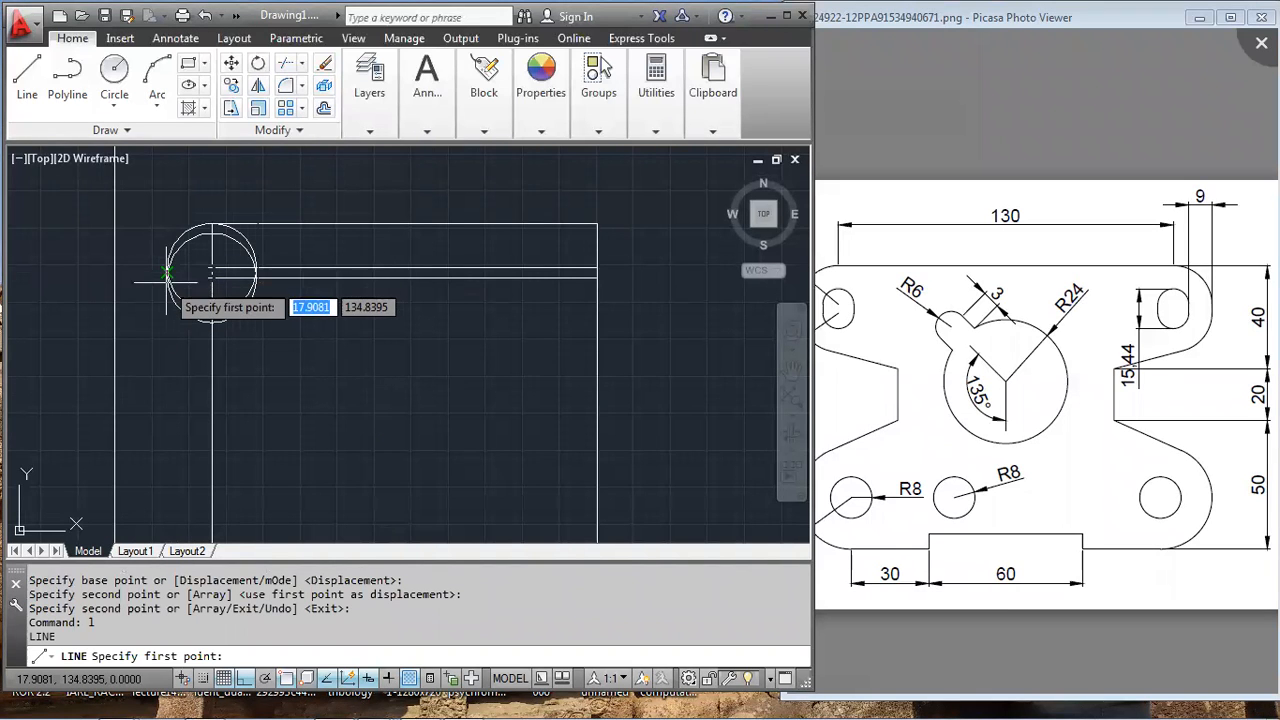
scroll(174, 272, "up", 2)
scroll(168, 268, "up", 3)
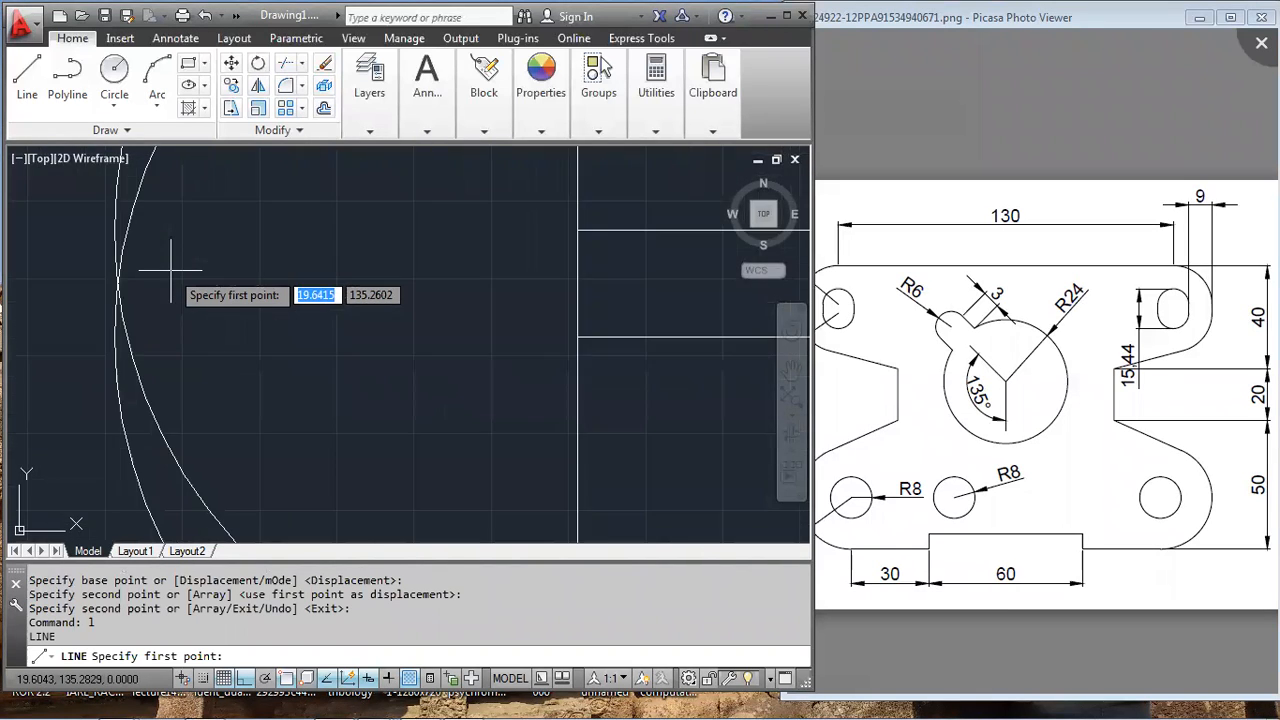
scroll(172, 265, "down", 1)
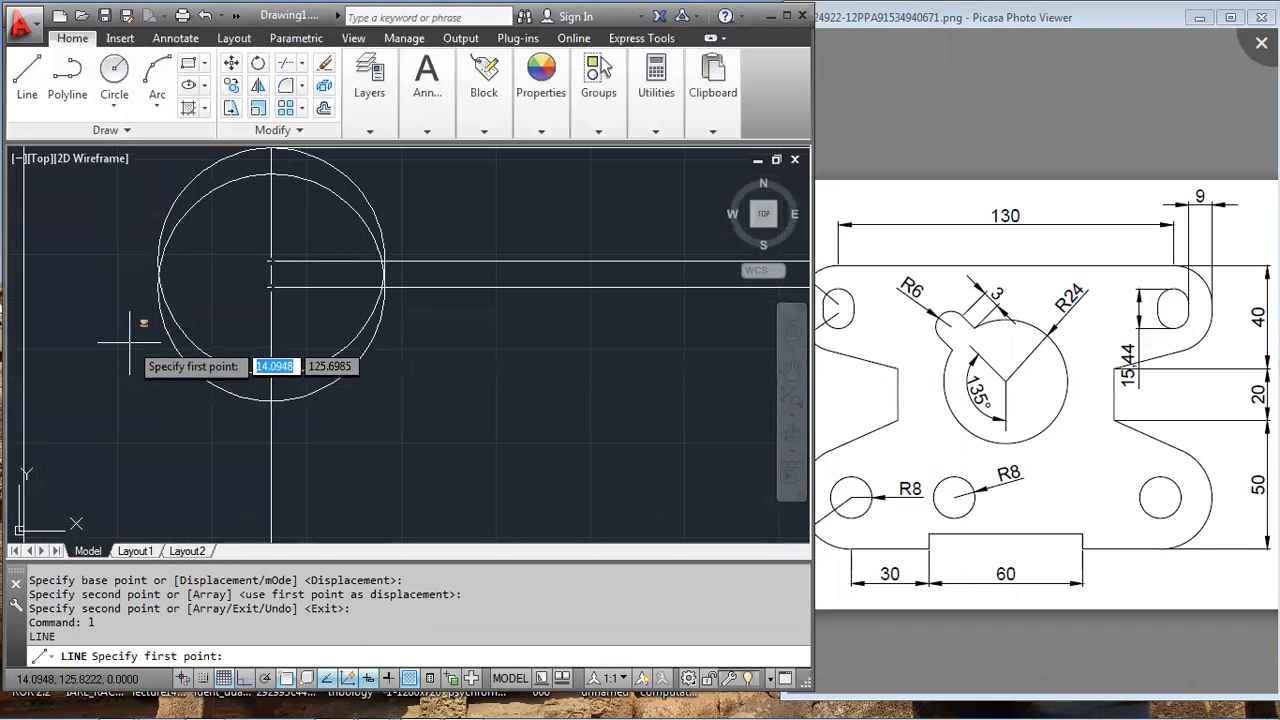
right_click(123, 278, "shift")
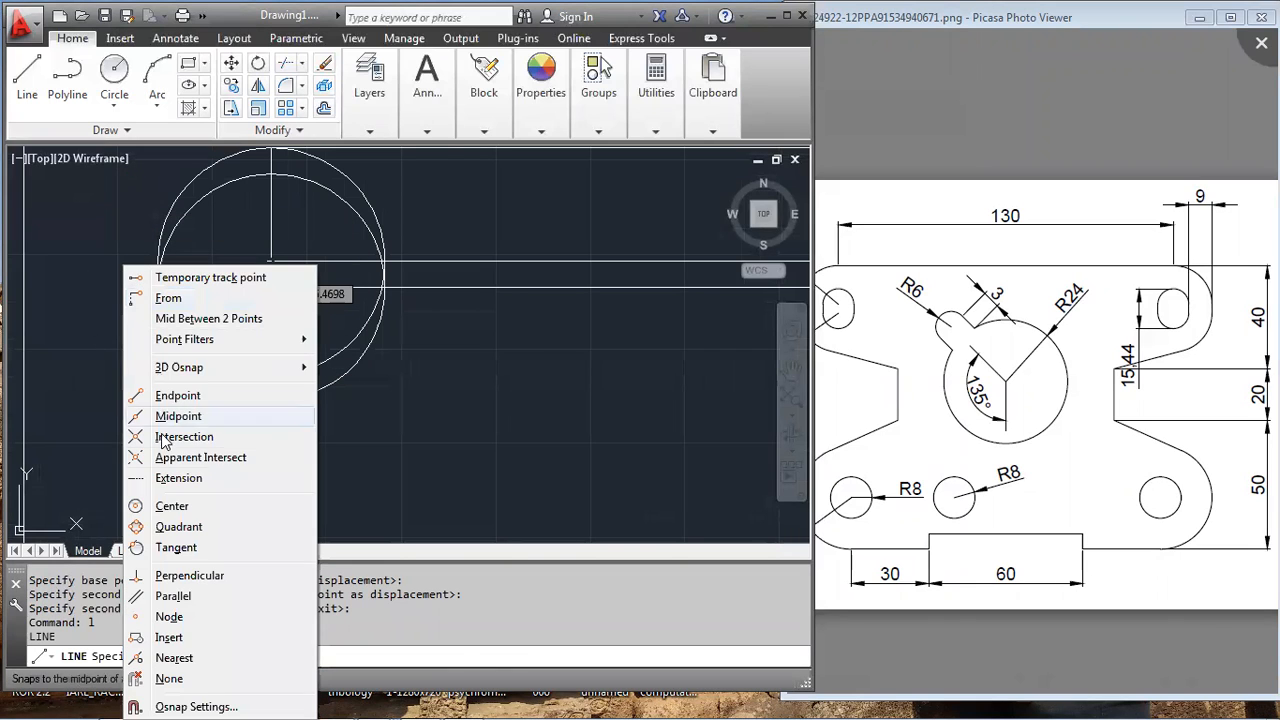
left_click(178, 540)
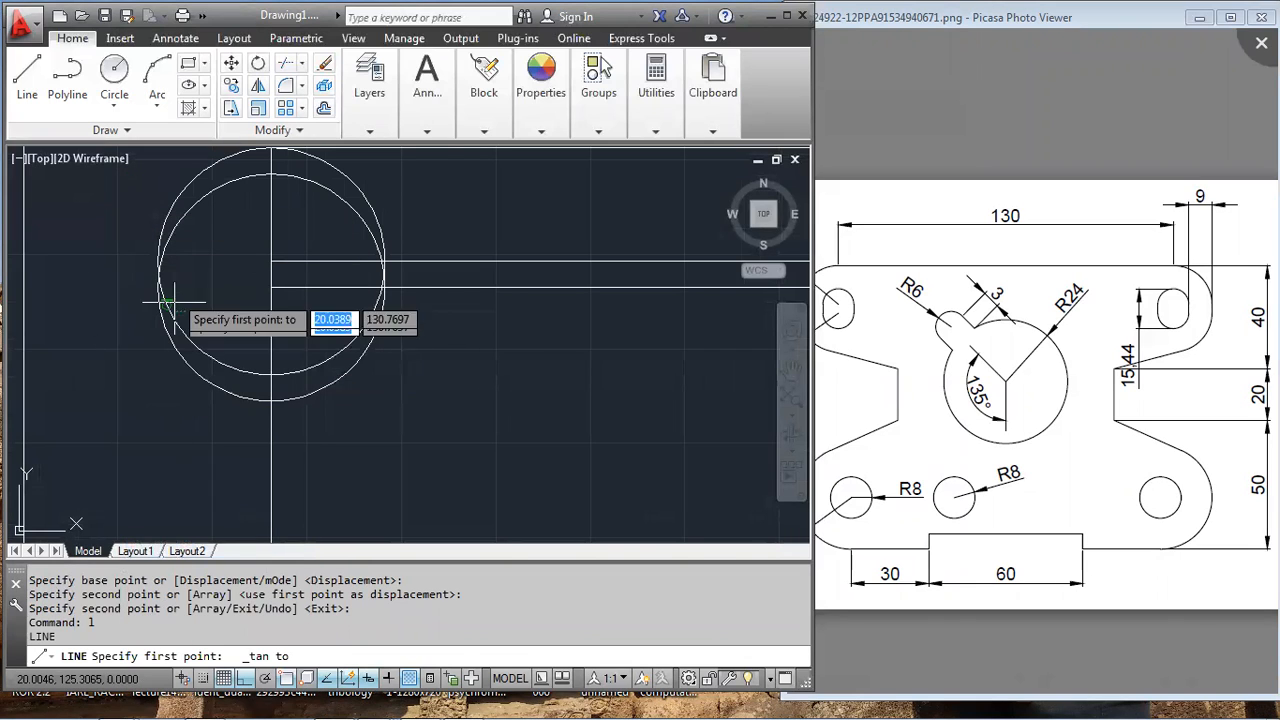
left_click(162, 228)
right_click(124, 268, "shift")
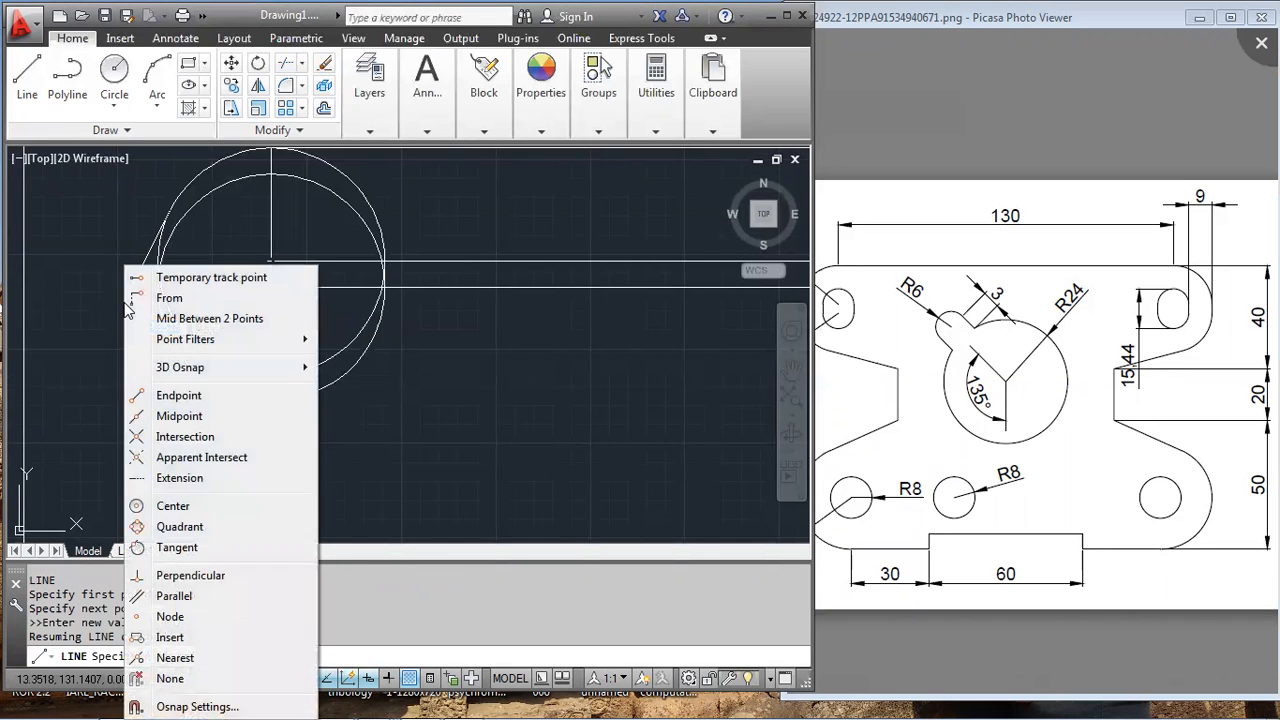
left_click(164, 549)
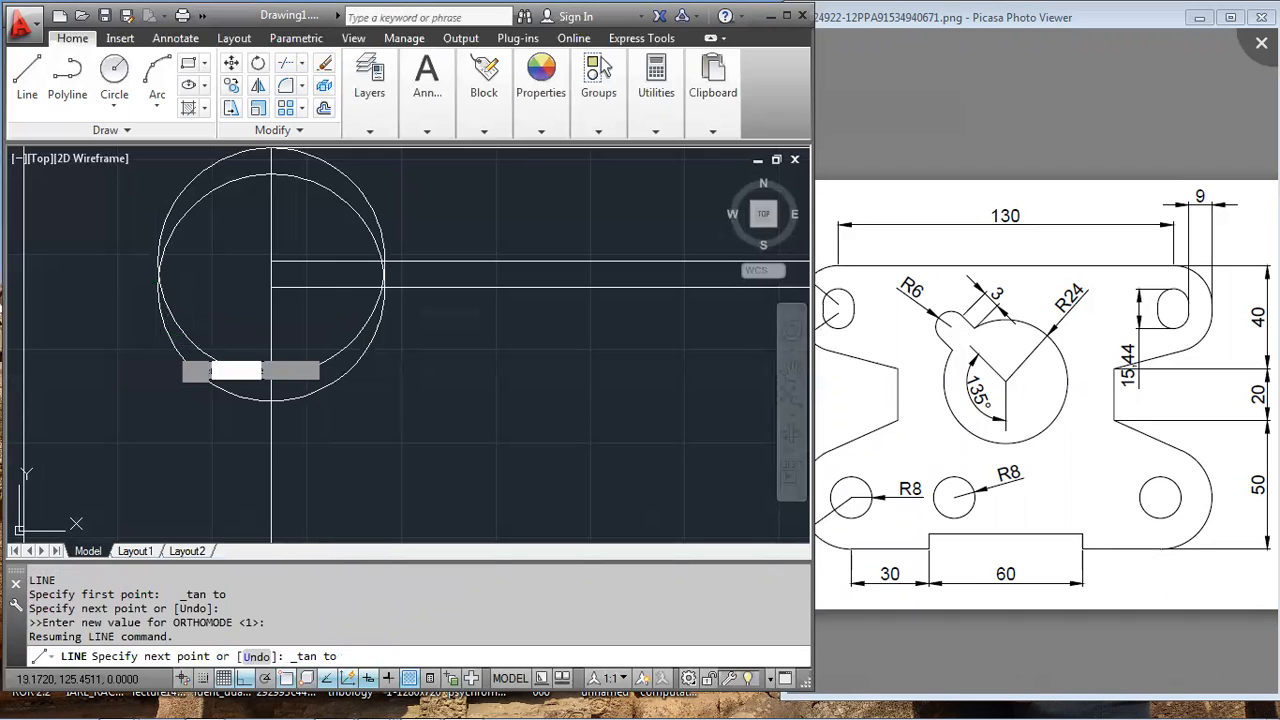
left_click(168, 340)
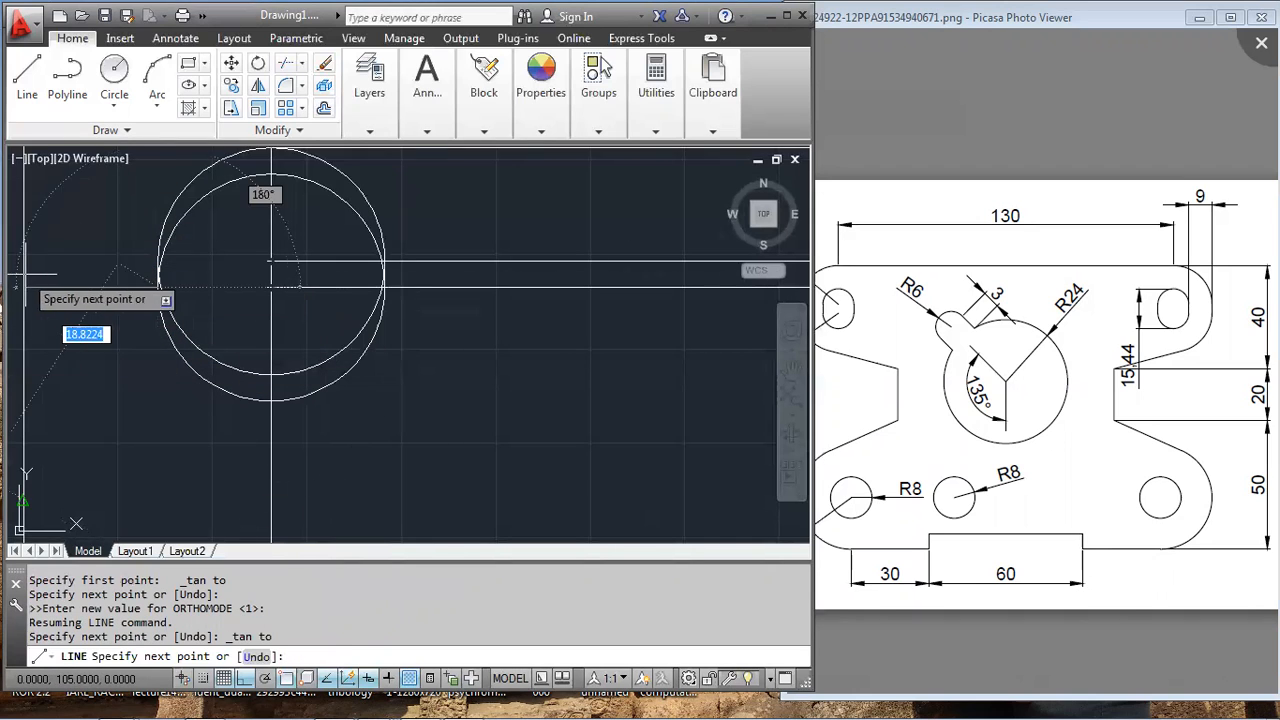
key("Return")
- Examine the tangent line where the two circles cross on their left side
scroll(188, 293, "up", 2)
scroll(110, 300, "up", 3)
scroll(86, 229, "up", 4)
scroll(115, 216, "up", 3)
scroll(195, 288, "down", 4)
scroll(197, 286, "up", 4)
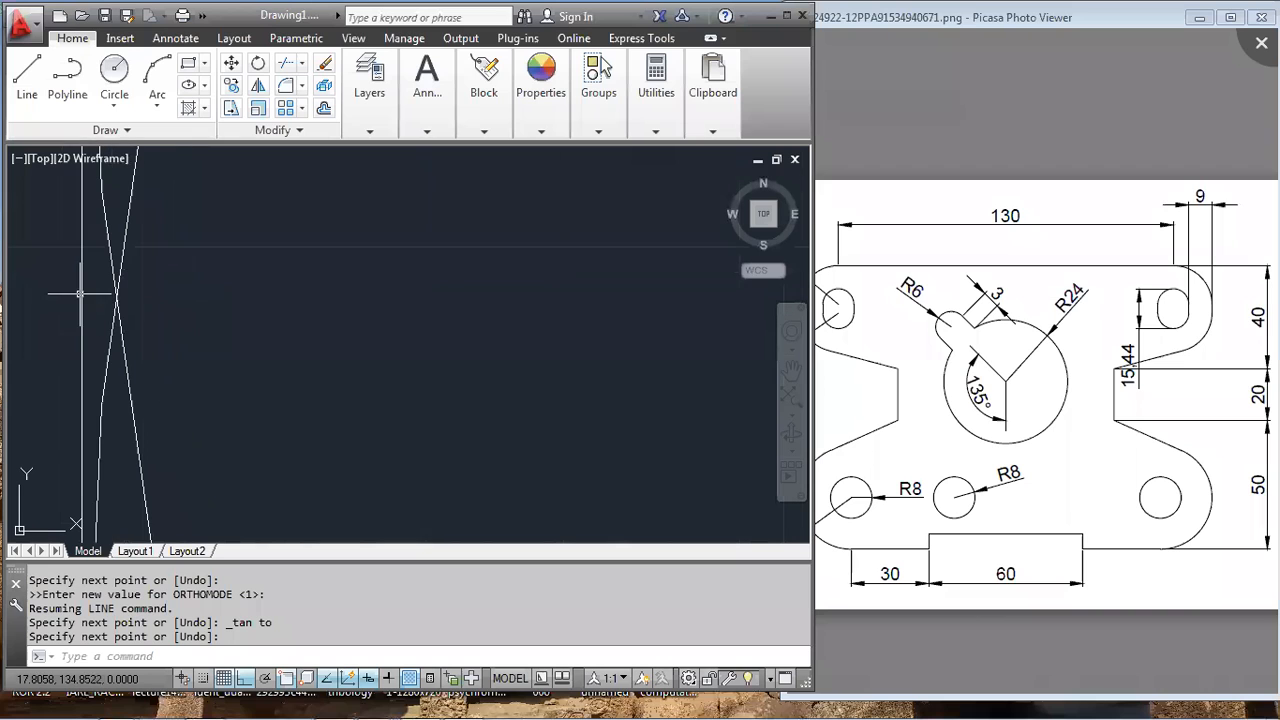
scroll(343, 316, "down", 5)
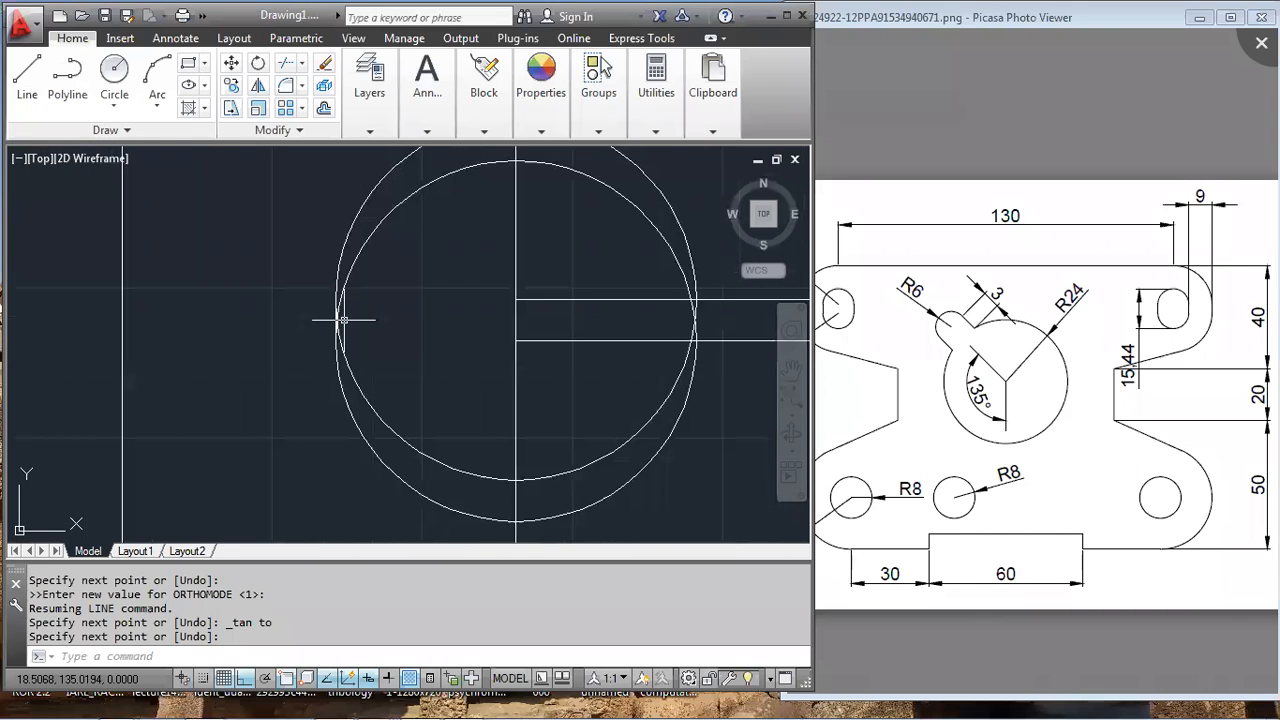
scroll(343, 320, "up", 5)
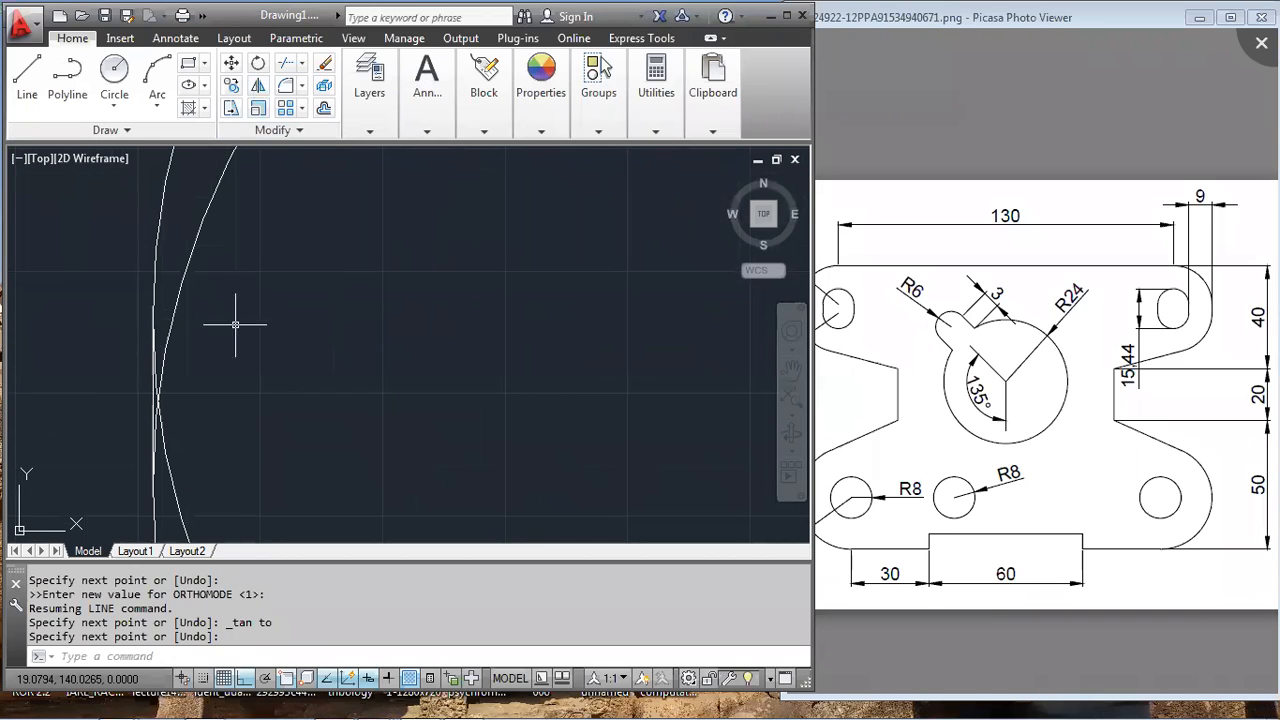
scroll(236, 330, "down", 5)
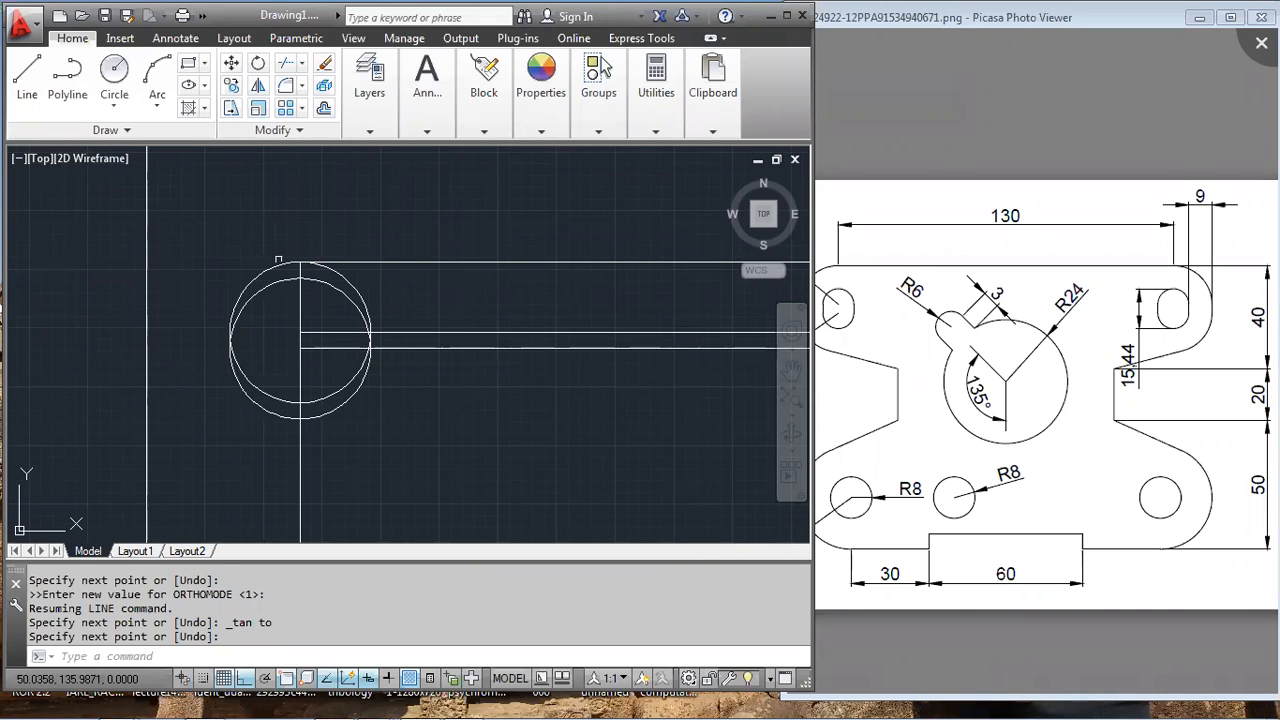
scroll(266, 337, "up", 6)
scroll(266, 337, "down", 2)
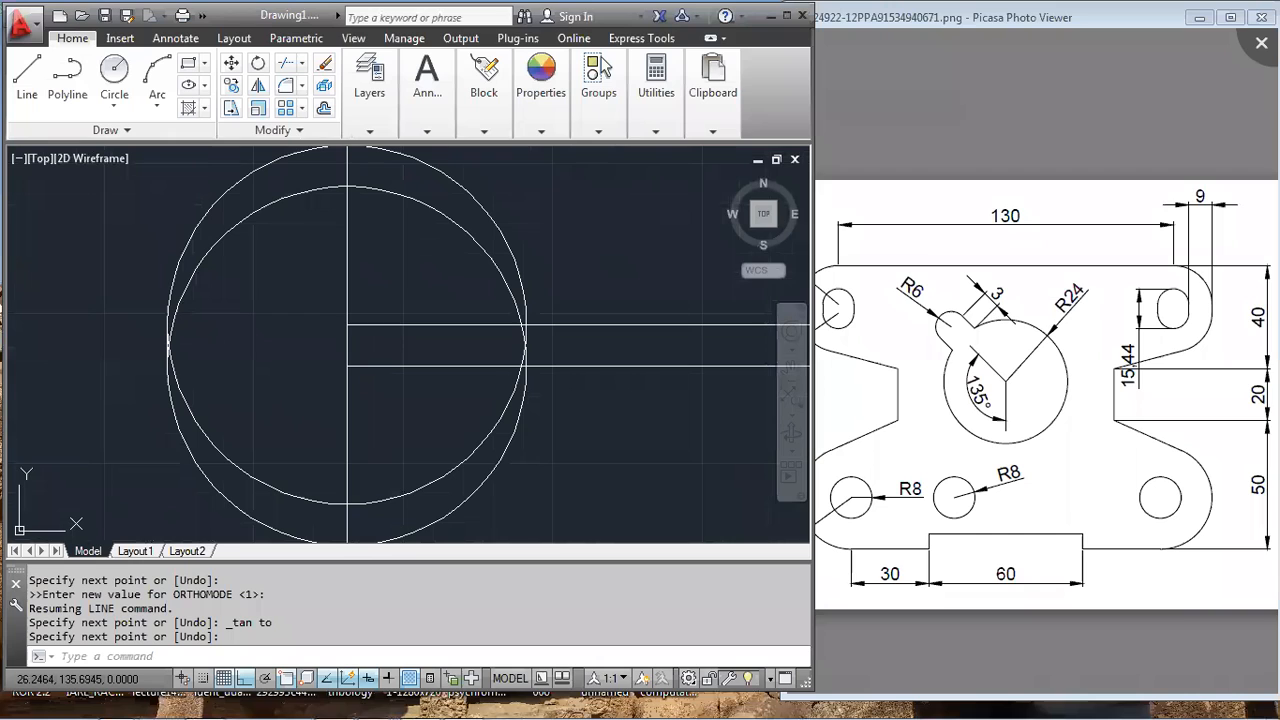
- Mirror the left tangent line across the vertical line through the circle centres, keeping the original
type("Nmi")
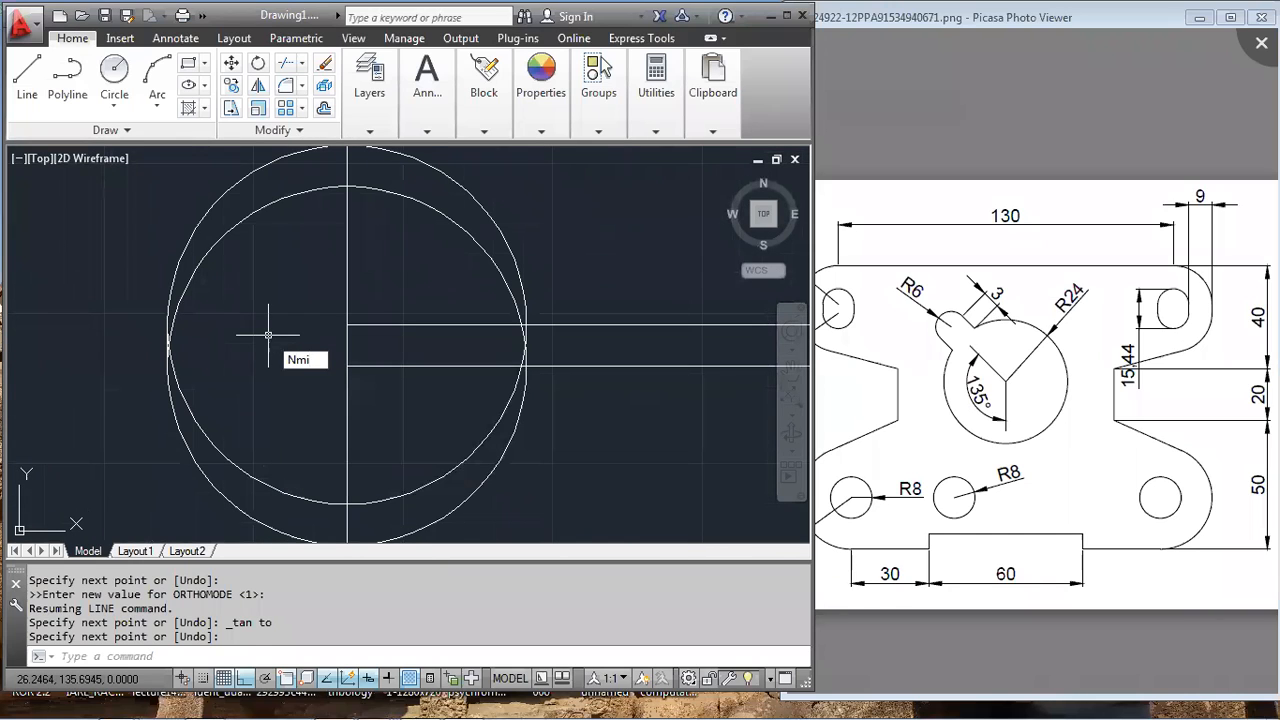
key("Return")
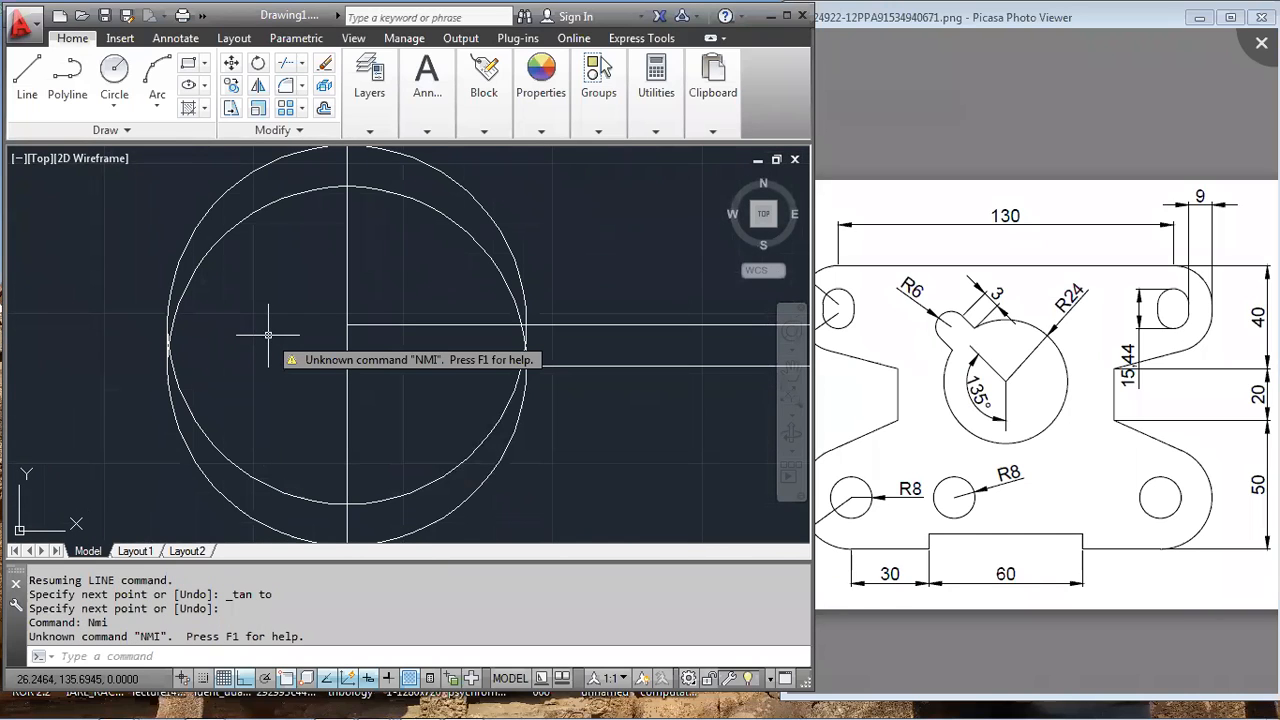
key("Escape")
key("Escape")
type("mi")
key("Return")
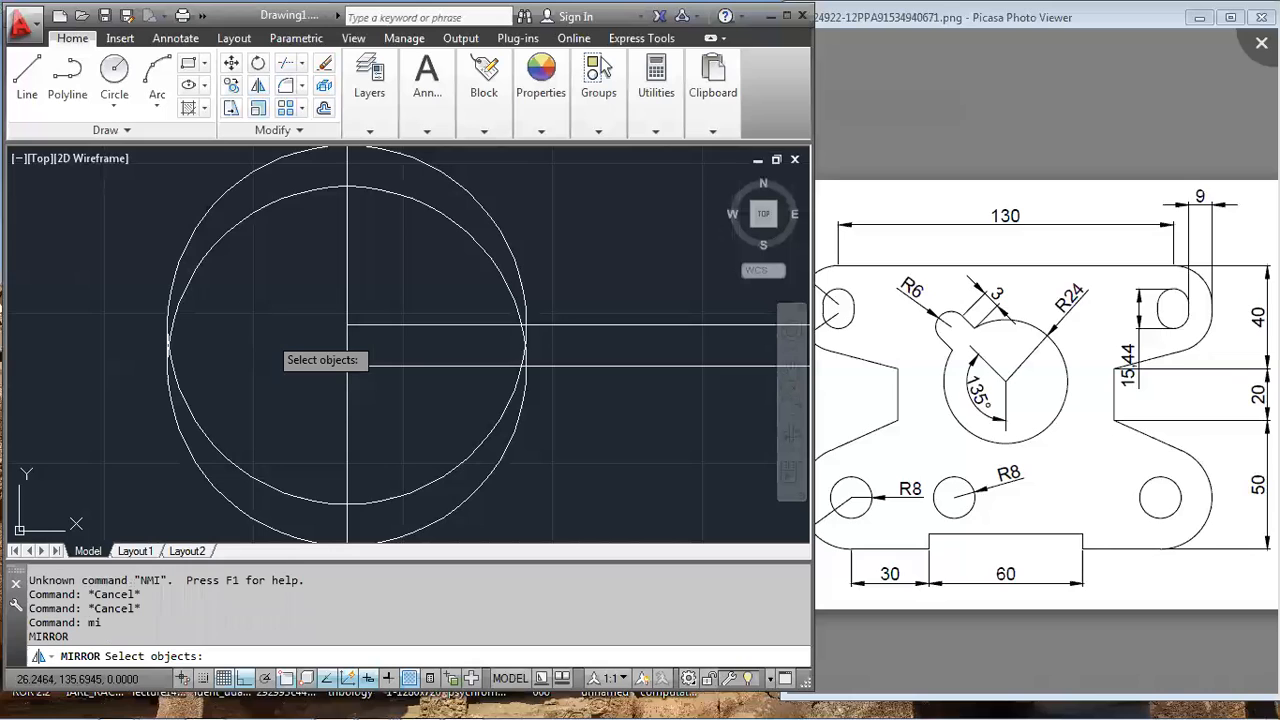
scroll(272, 338, "up", 5)
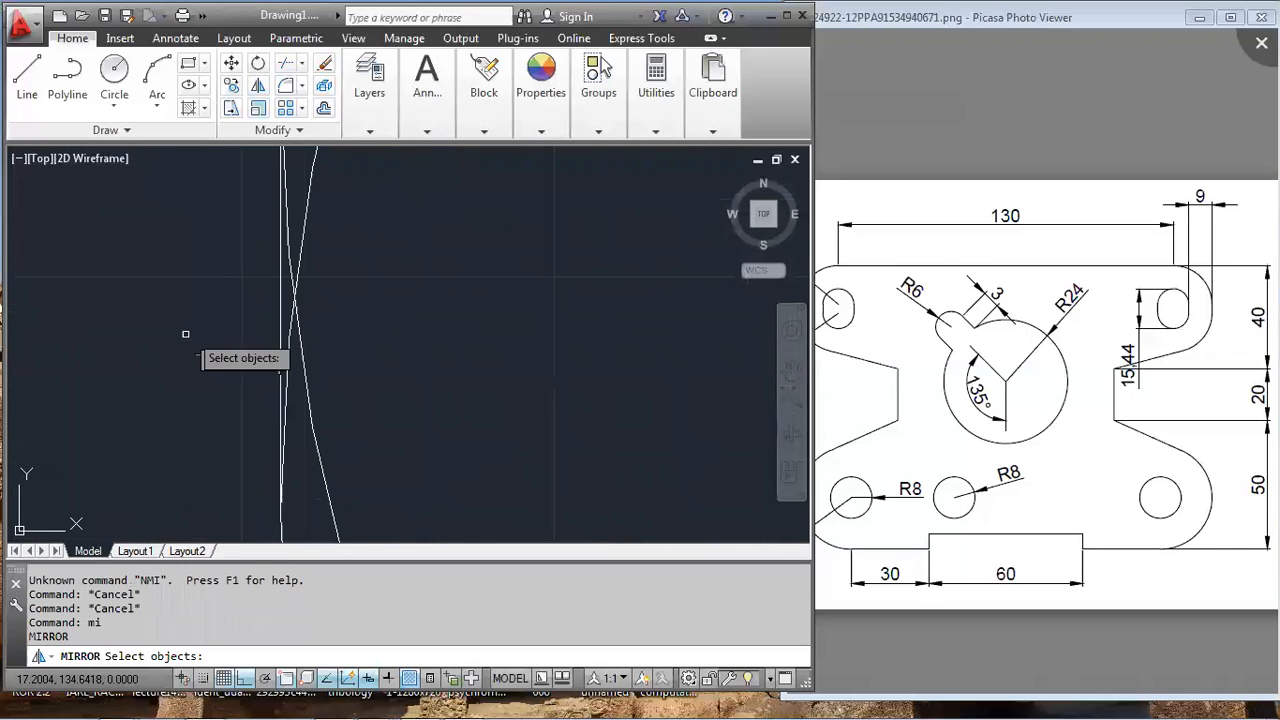
left_click(278, 310)
left_click(295, 308)
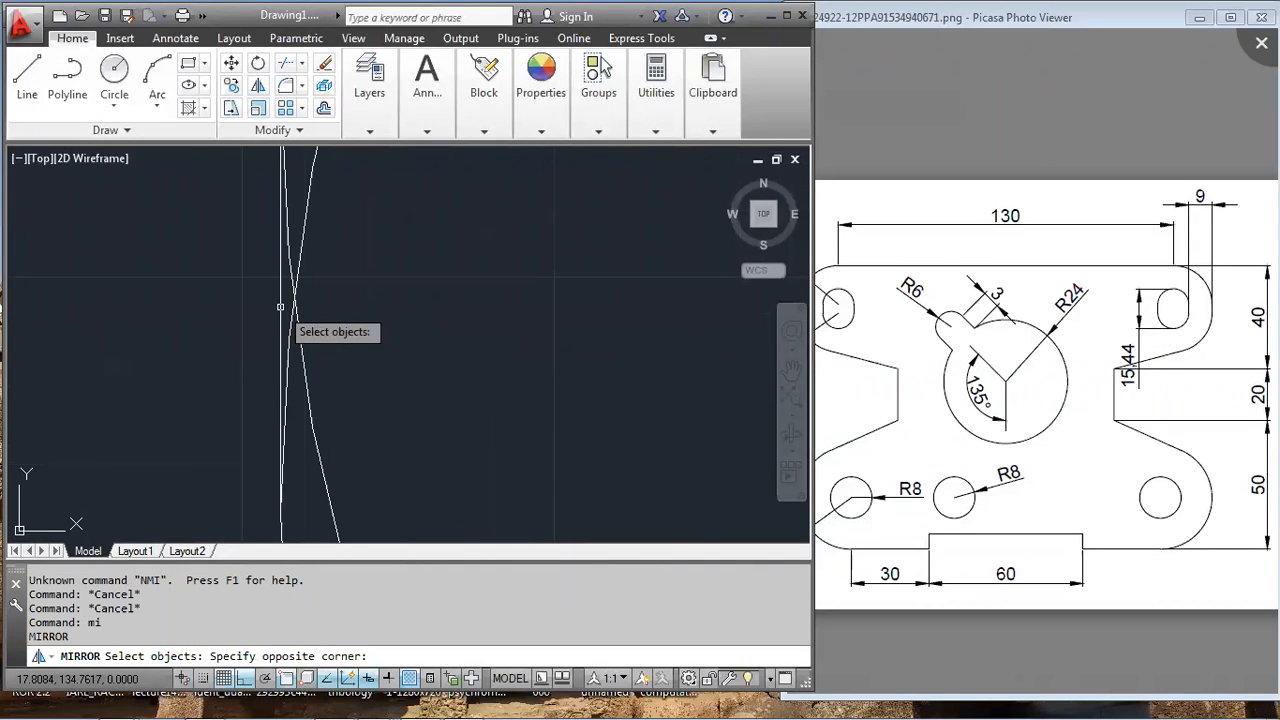
left_click(284, 310)
key("Return")
scroll(195, 330, "down", 4)
left_click(307, 214)
left_click(297, 452)
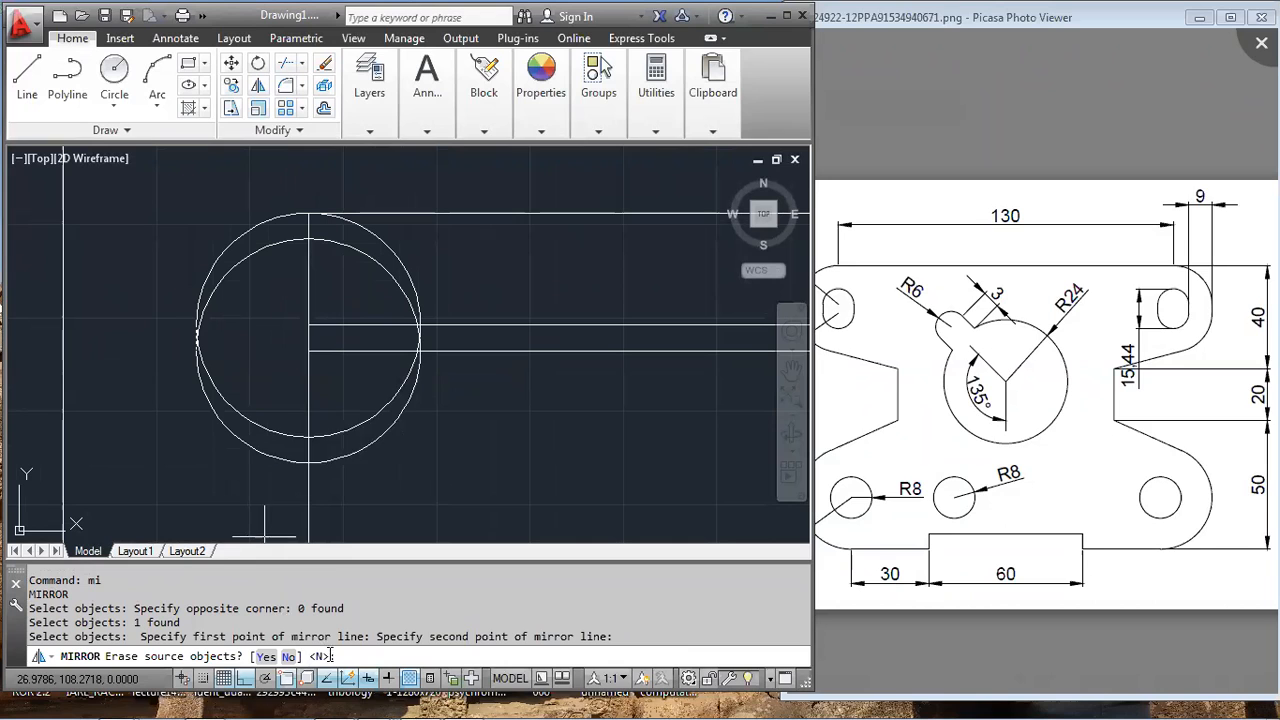
key("Return")
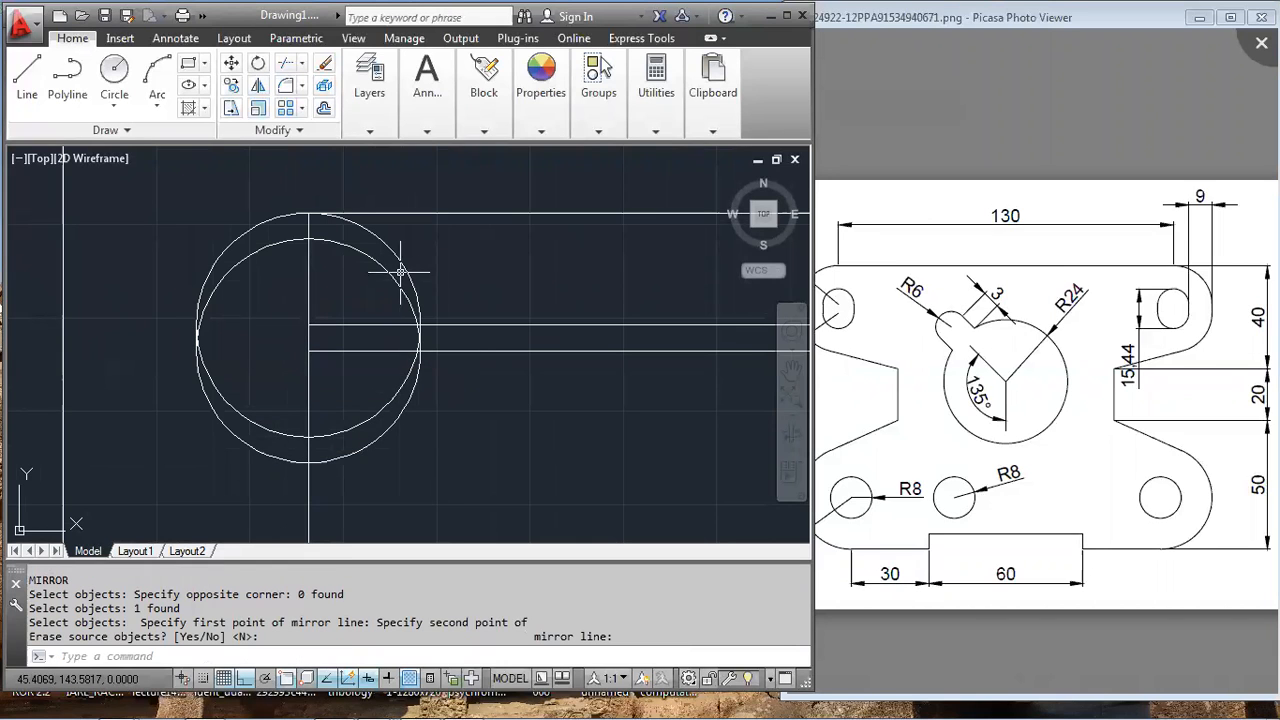
- Try to trim the circle arcs inside the right tangent line, using all objects as cutting edges
scroll(400, 270, "up", 5)
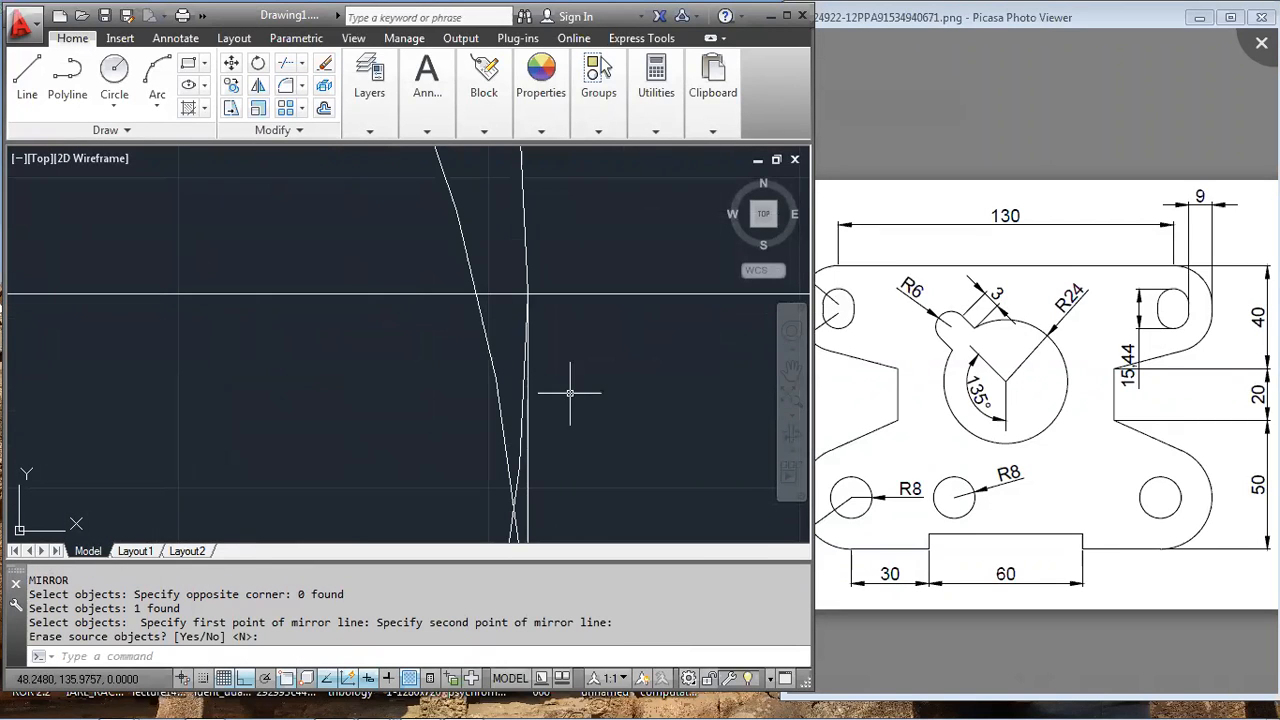
scroll(574, 391, "down", 4)
scroll(630, 393, "down", 2)
scroll(654, 409, "up", 4)
type("TR")
key("Return")
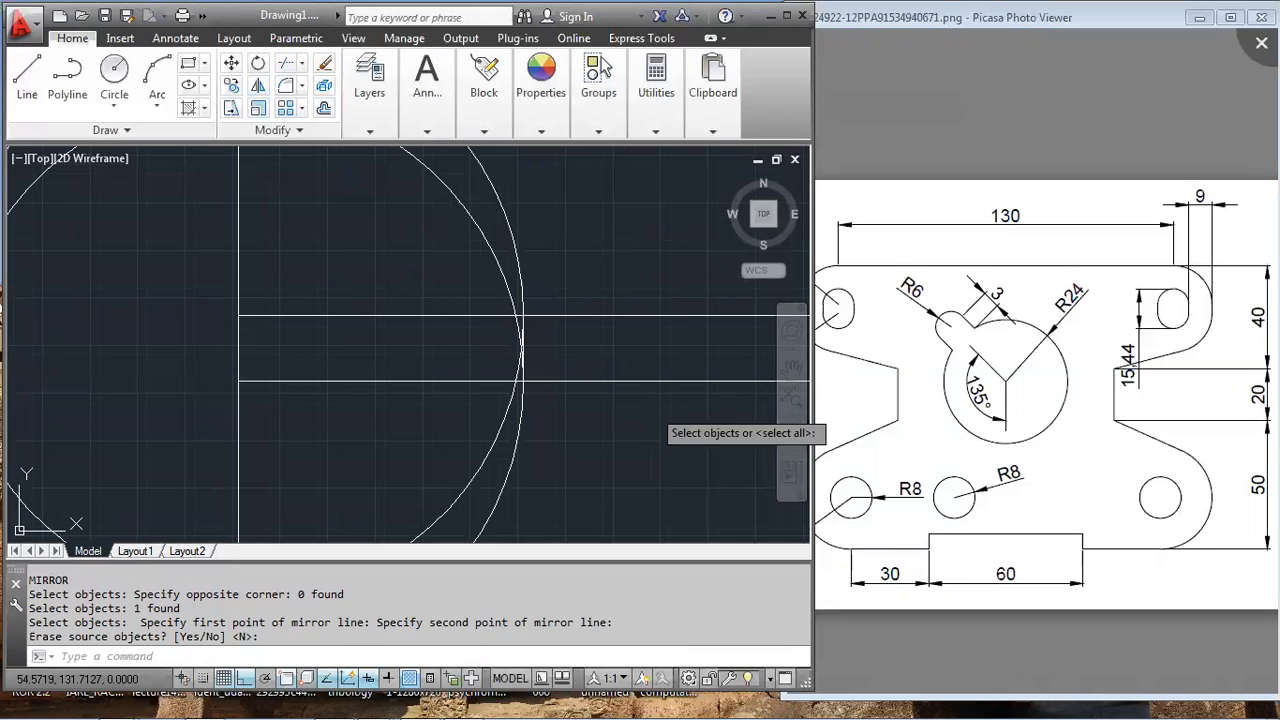
key("Return")
scroll(523, 345, "up", 5)
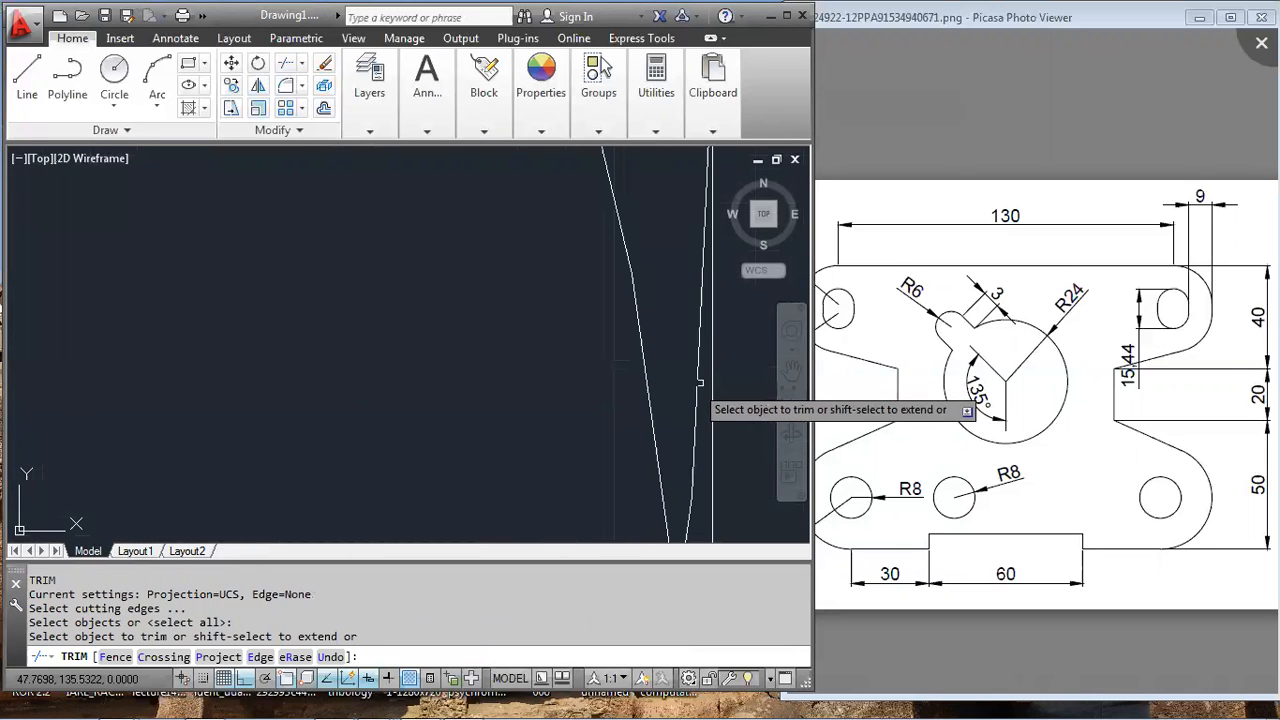
left_click(696, 385)
left_click(650, 407)
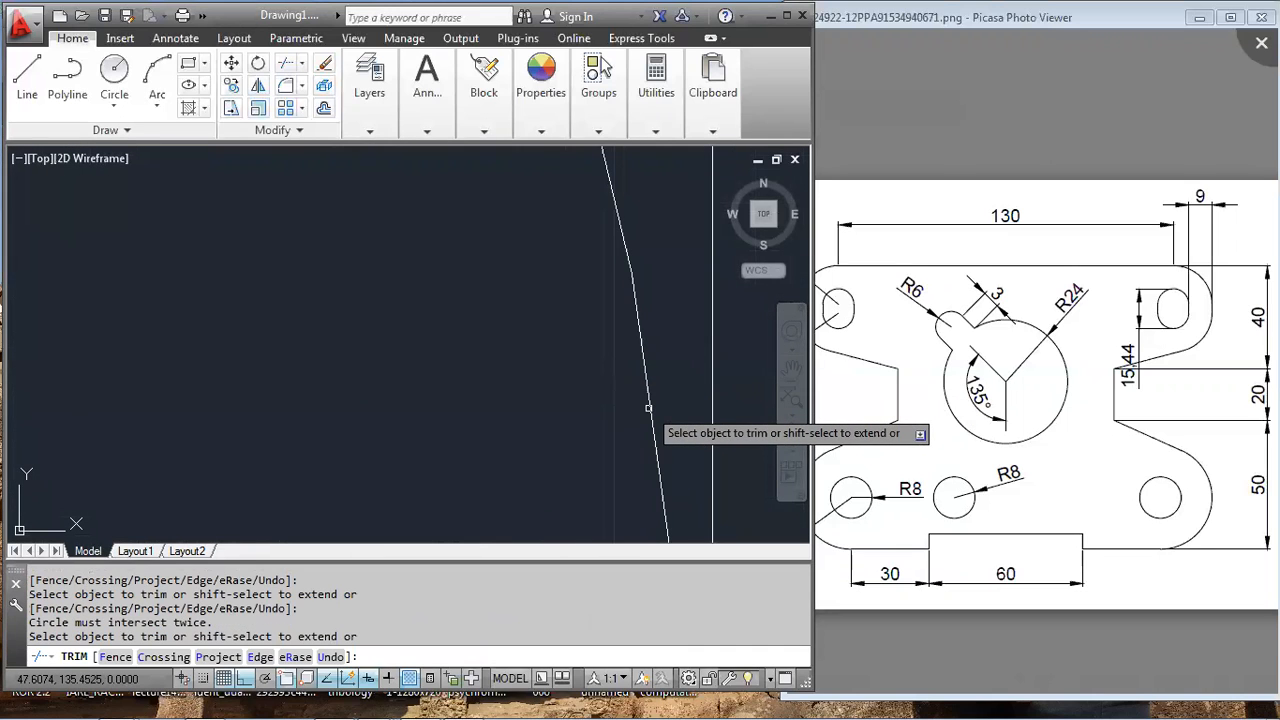
left_click(651, 406)
scroll(654, 402, "down", 2)
scroll(659, 418, "down", 3)
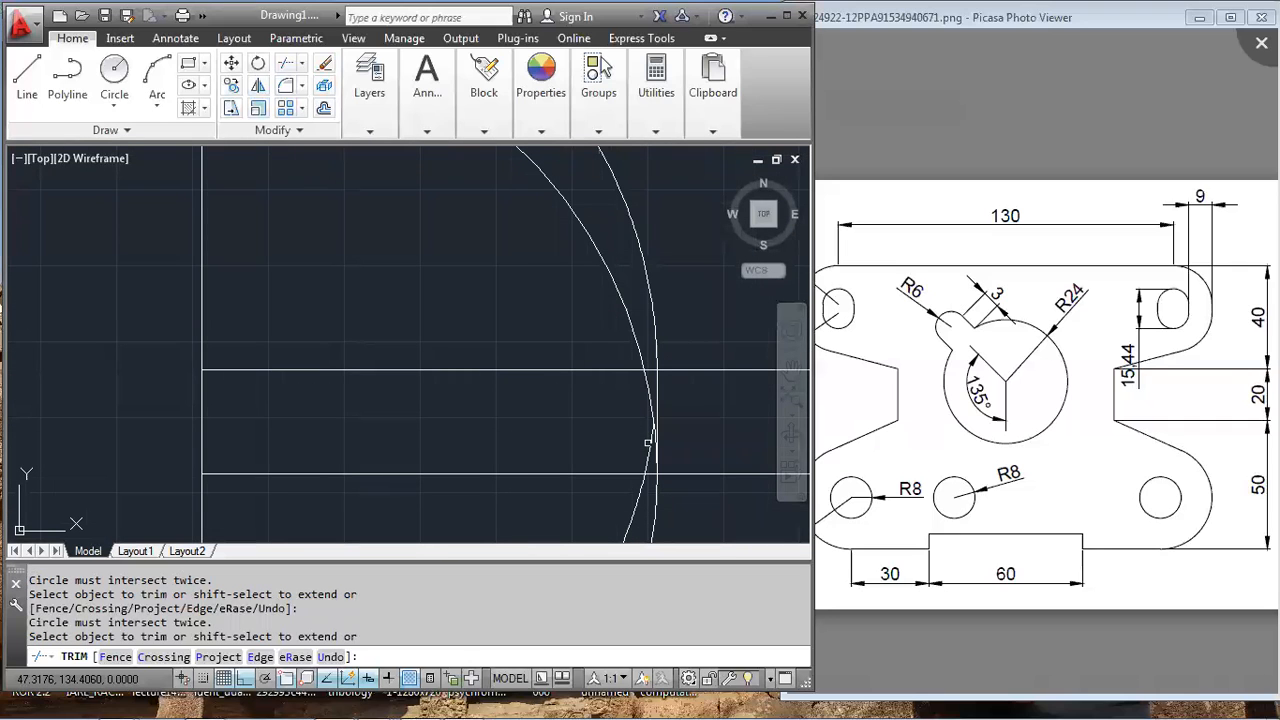
scroll(650, 445, "down", 4)
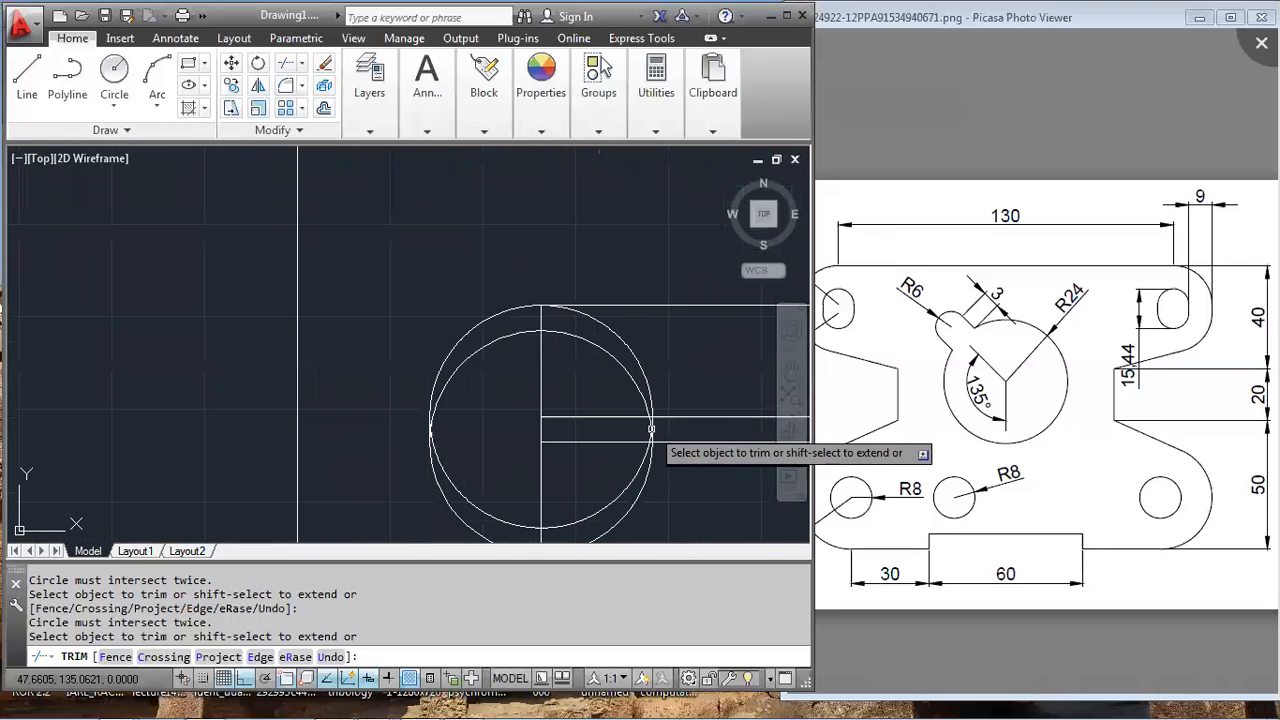
scroll(650, 455, "up", 6)
scroll(650, 458, "up", 4)
scroll(649, 457, "down", 4)
scroll(648, 298, "up", 6)
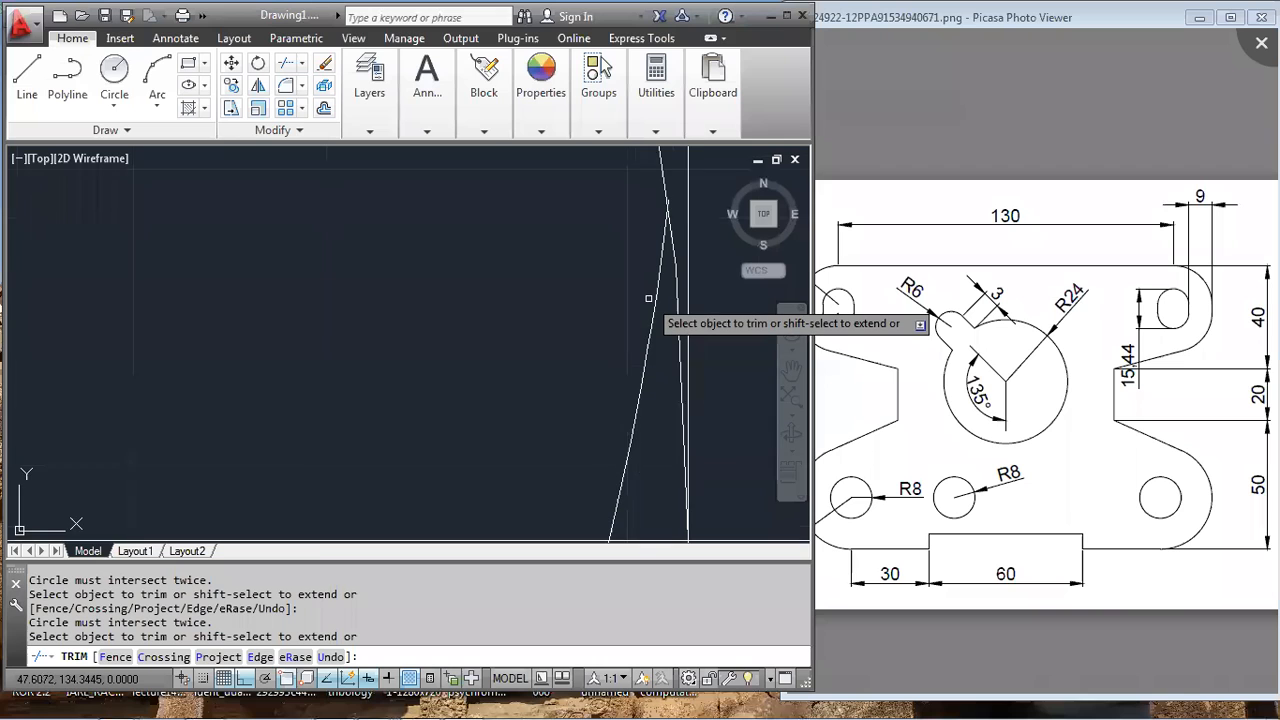
scroll(648, 298, "down", 5)
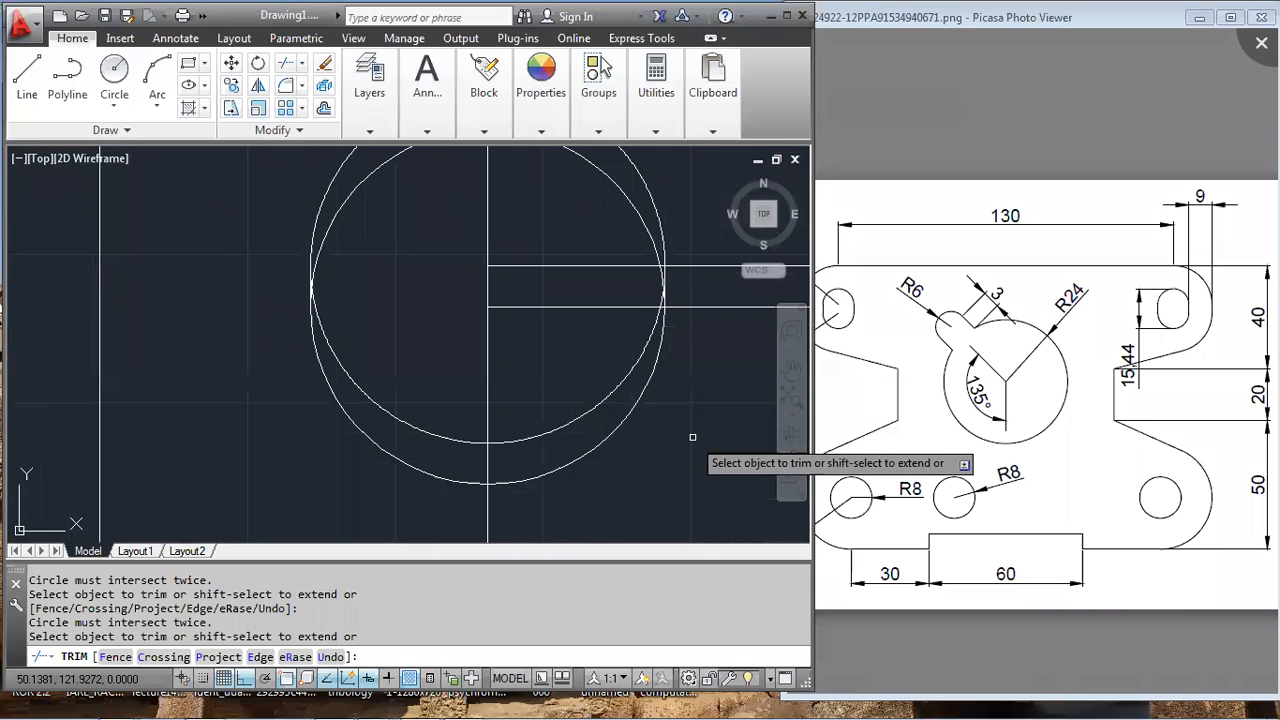
- Cancel the trim and undo the trimming, the mirrored line and the left tangent line
key("Escape")
key("ctrl+z")
key("ctrl+z")
key("ctrl+z")
key("ctrl+z")
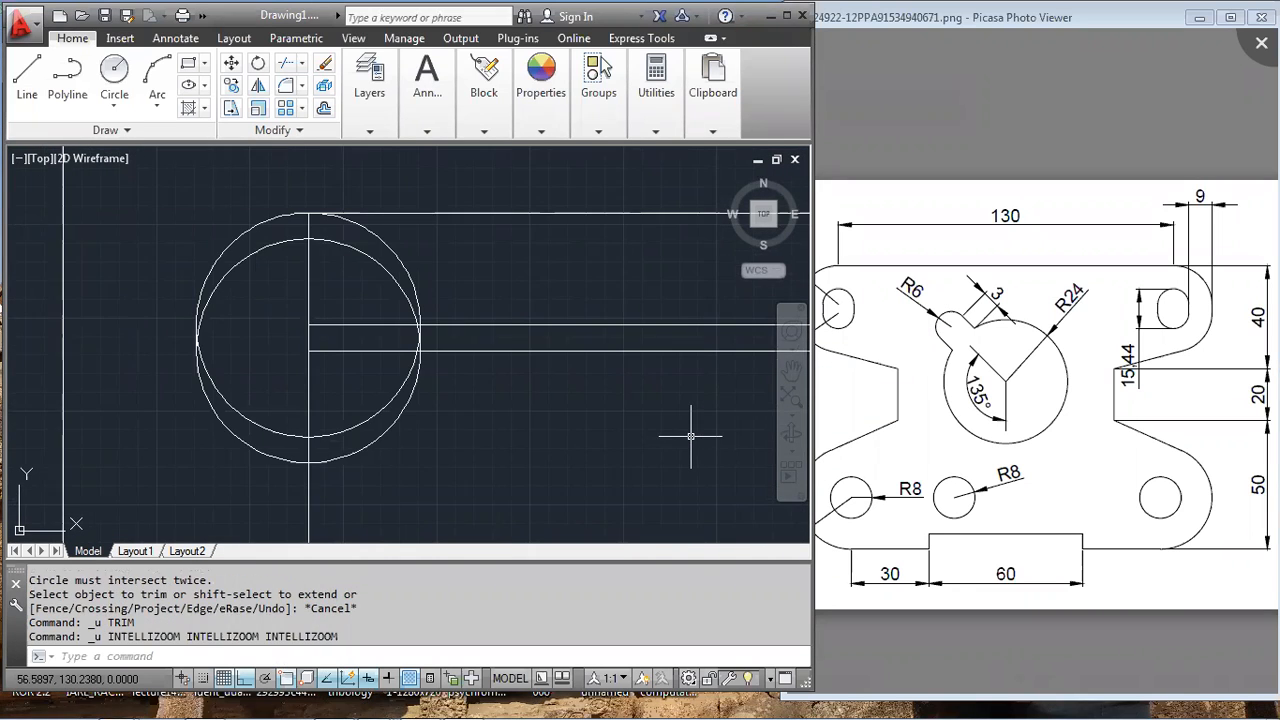
key("ctrl+z")
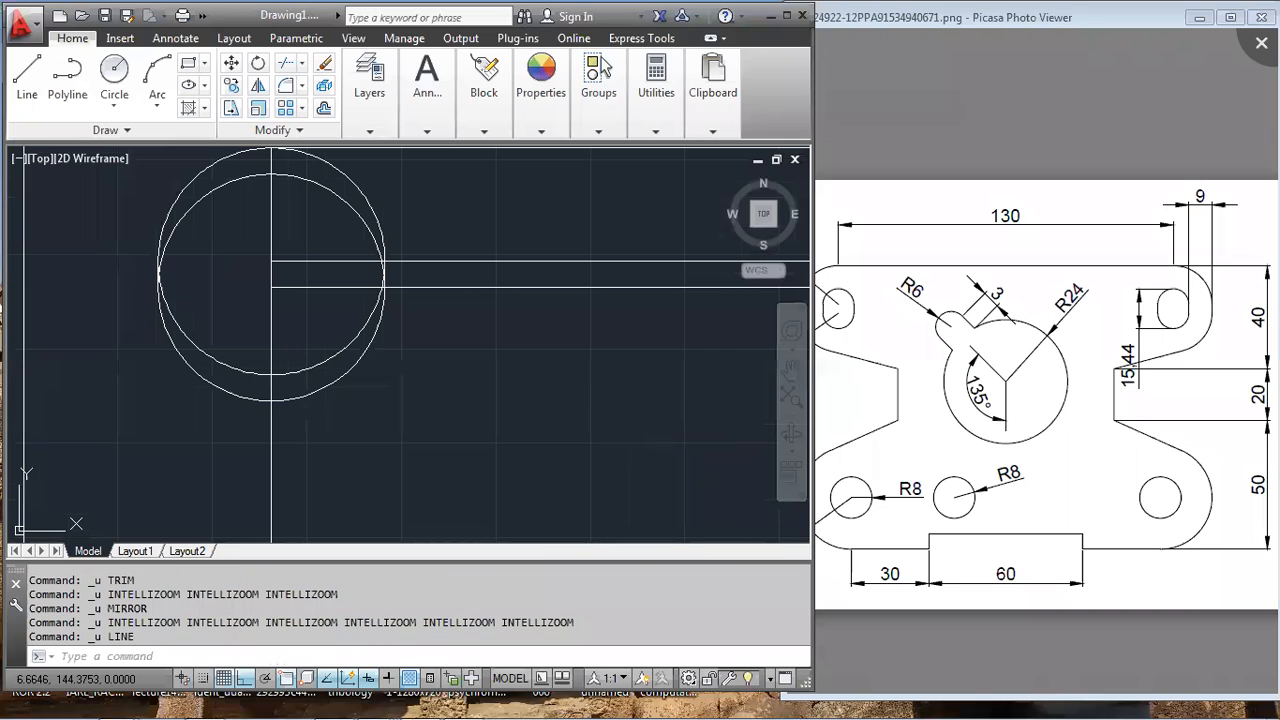
- Draw a line tangent to both overlapping circles, joining them on their left side
scroll(140, 235, "up", 5)
scroll(240, 266, "down", 3)
scroll(245, 264, "up", 3)
scroll(245, 264, "down", 3)
type("l")
key("Return")
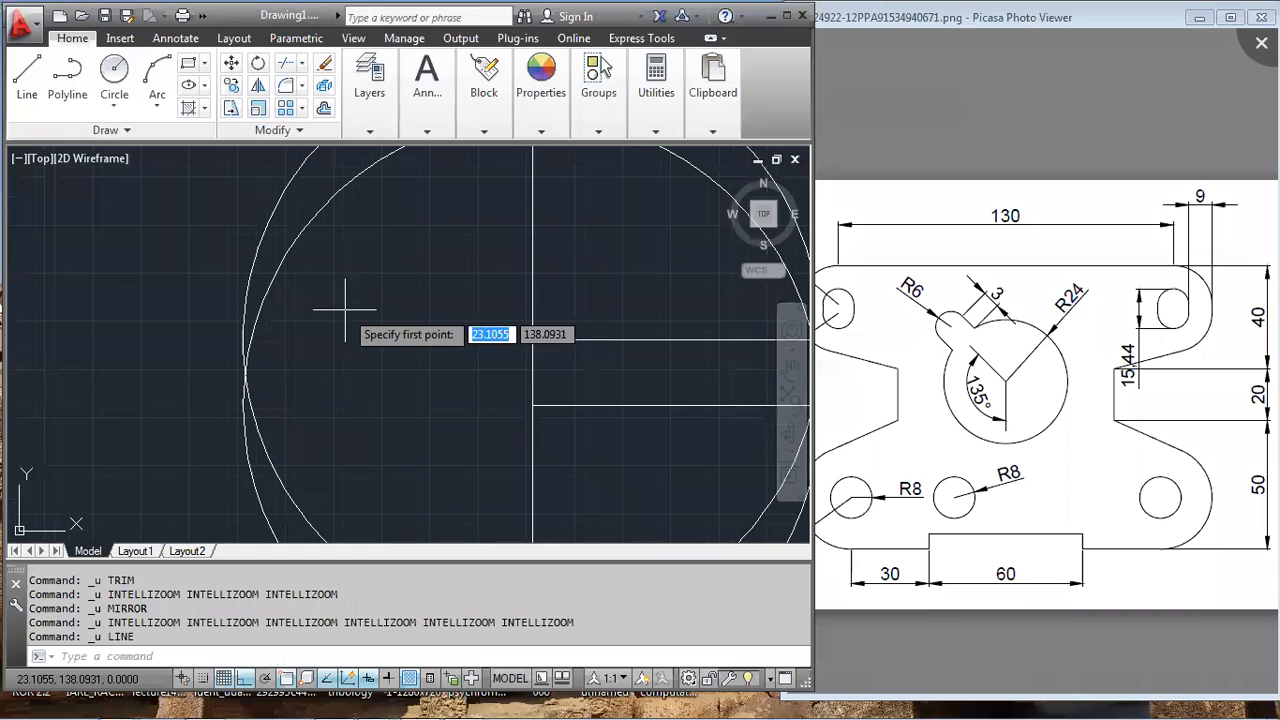
right_click(184, 303, "shift")
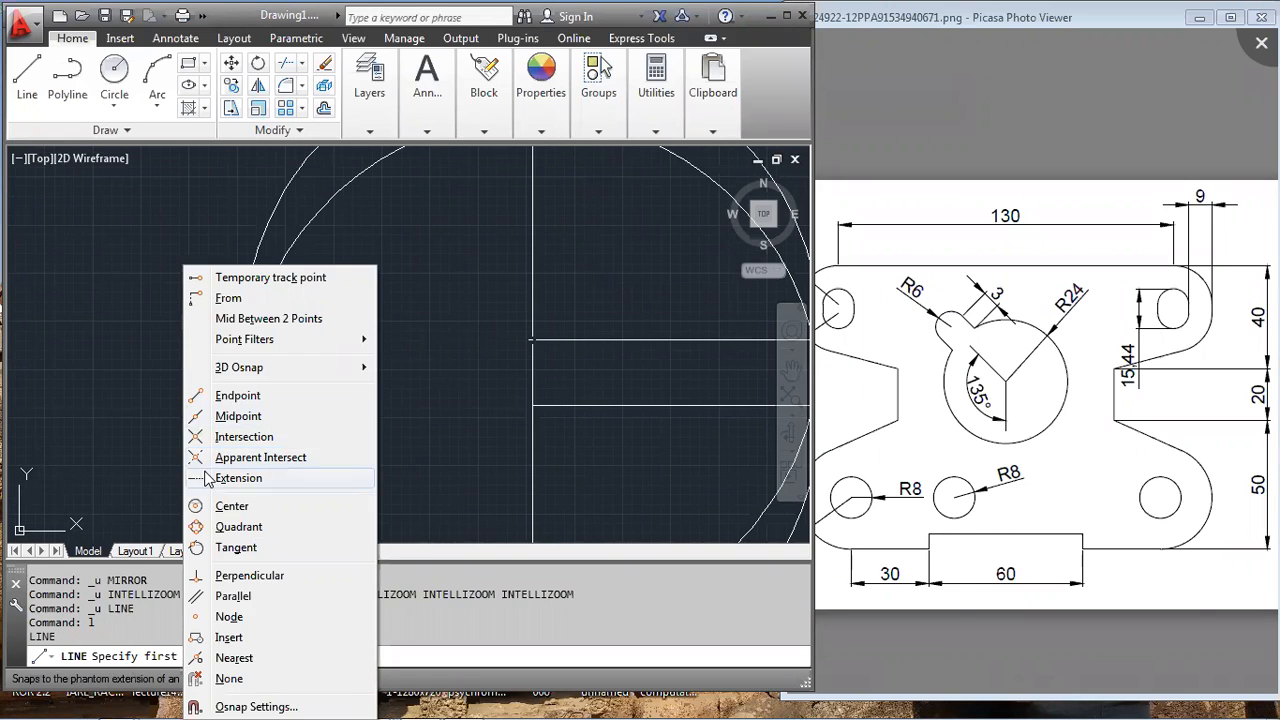
left_click(236, 547)
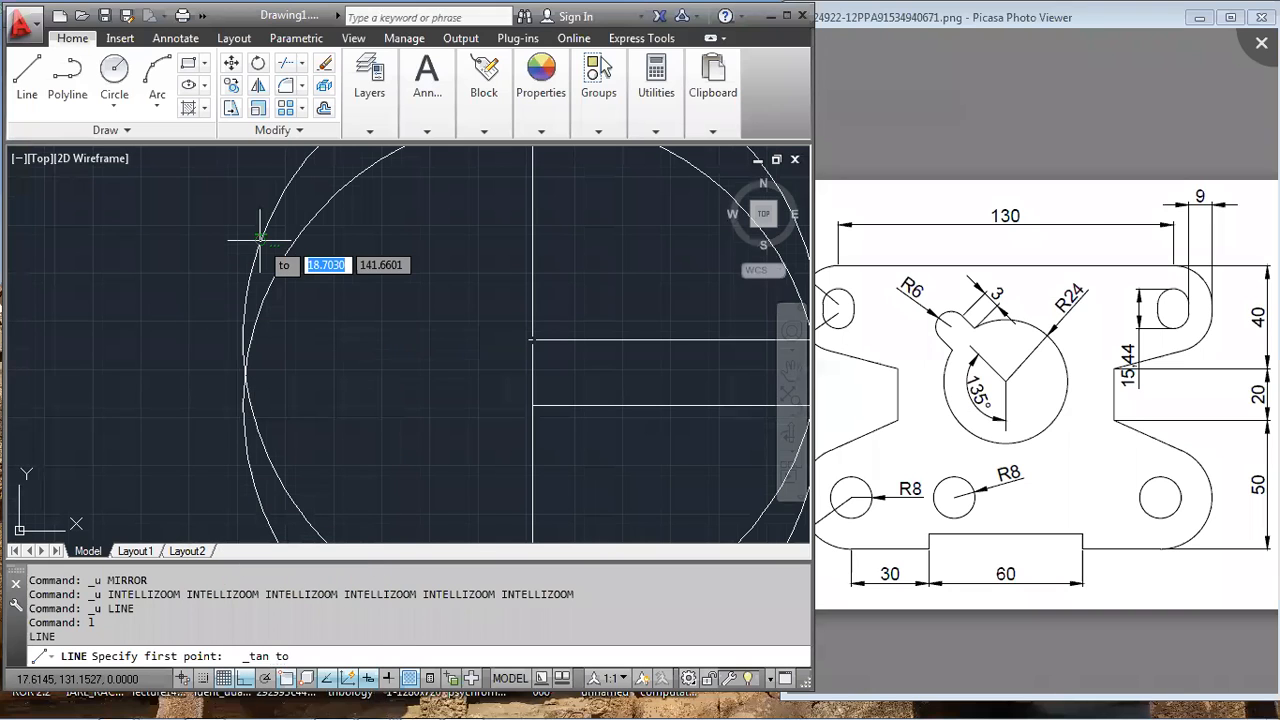
left_click(262, 240)
right_click(172, 446, "shift")
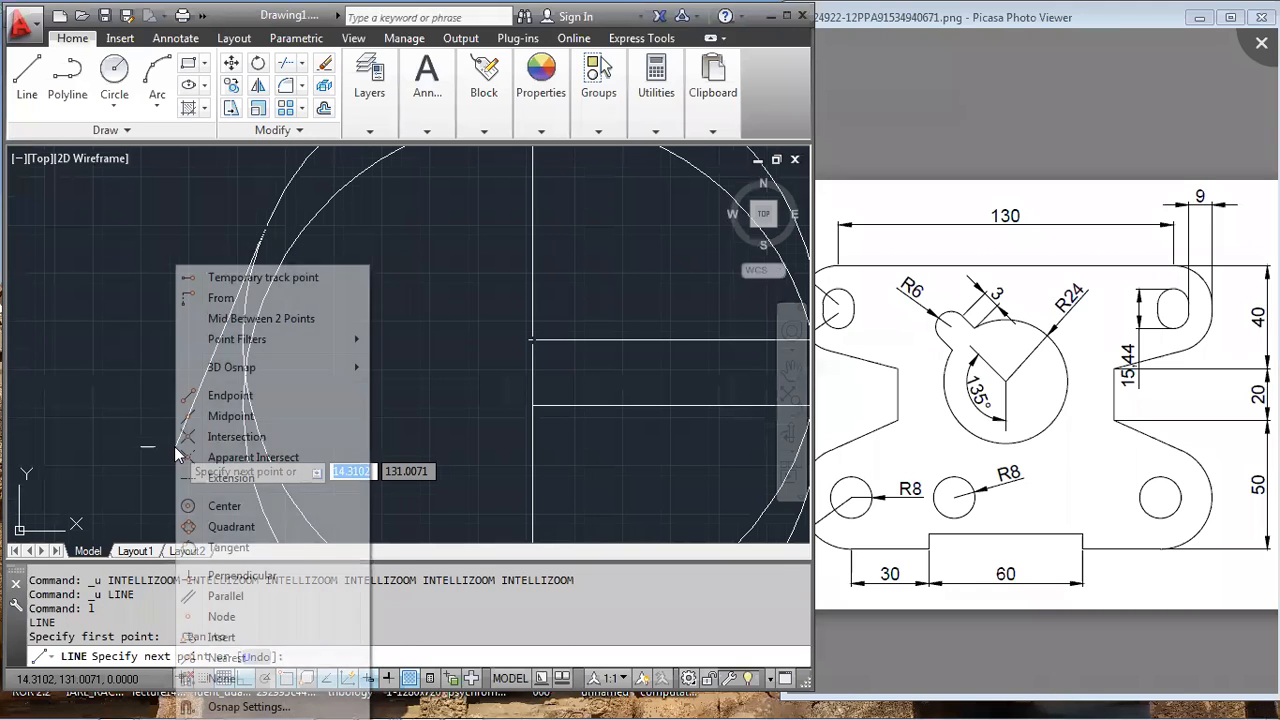
left_click(215, 548)
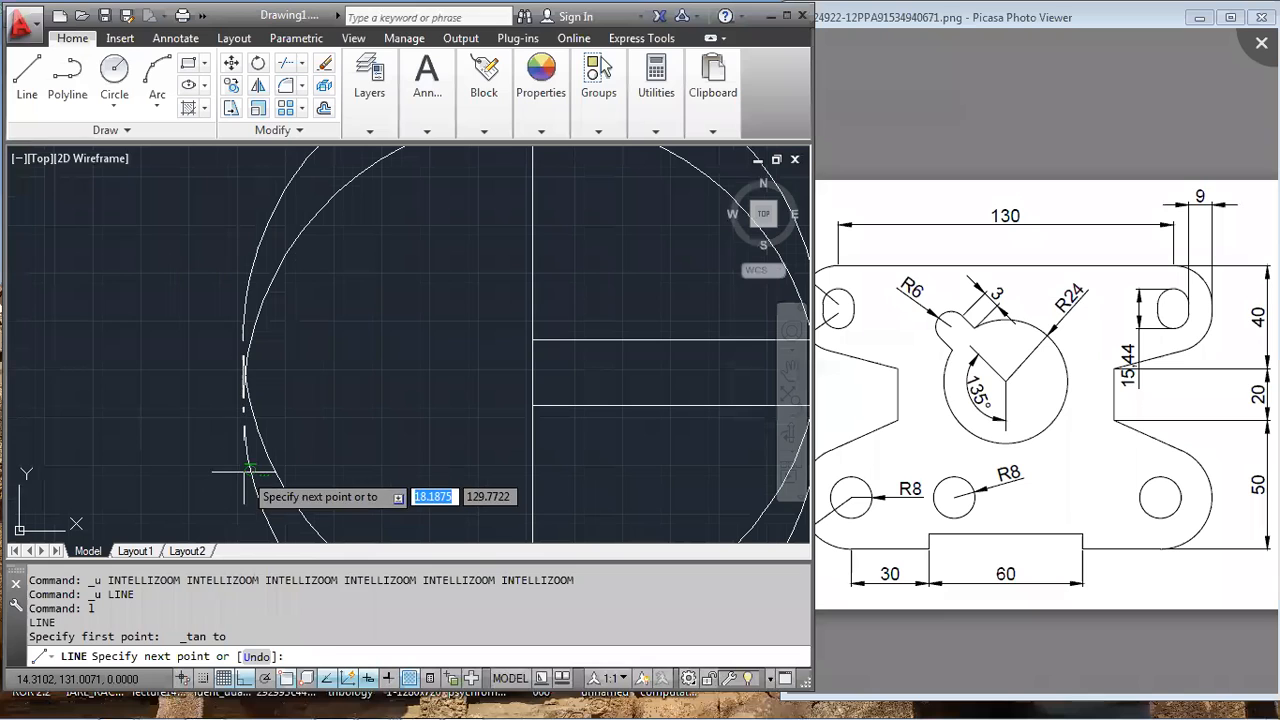
left_click(123, 357)
key("Return")
- Examine the new tangent line where the two circles cross on their left side
scroll(240, 354, "up", 5)
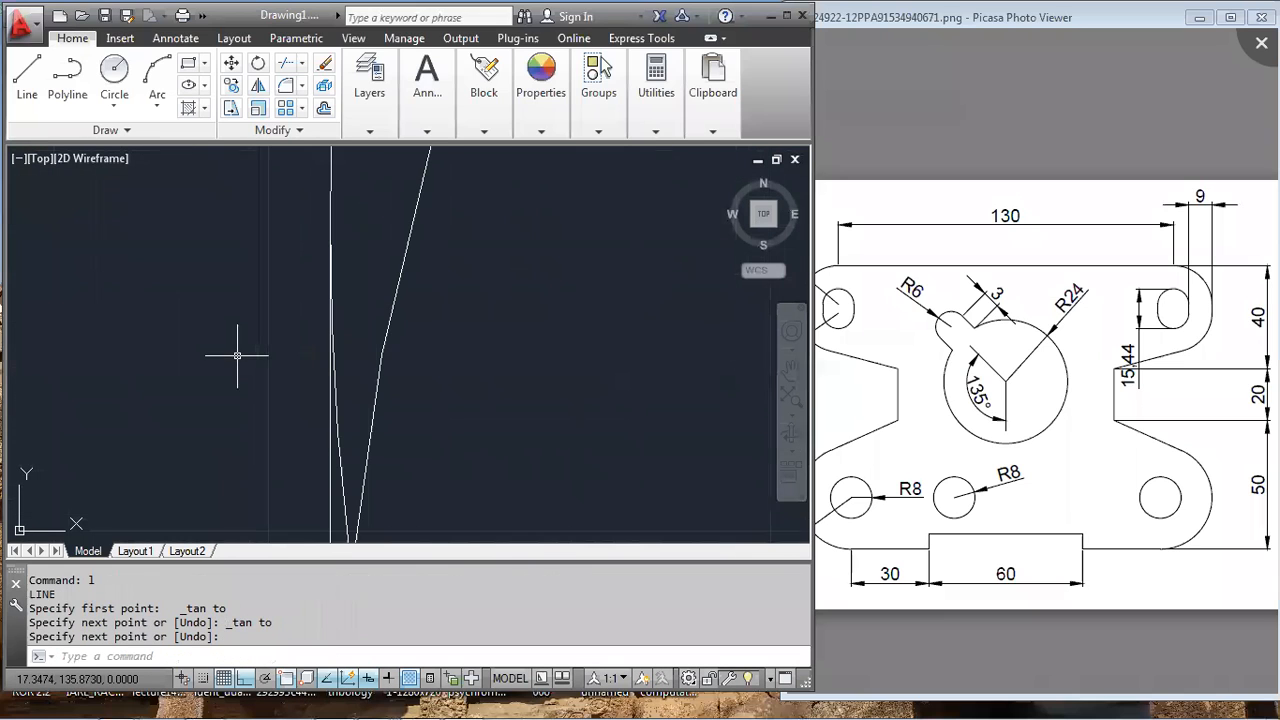
left_click(330, 467)
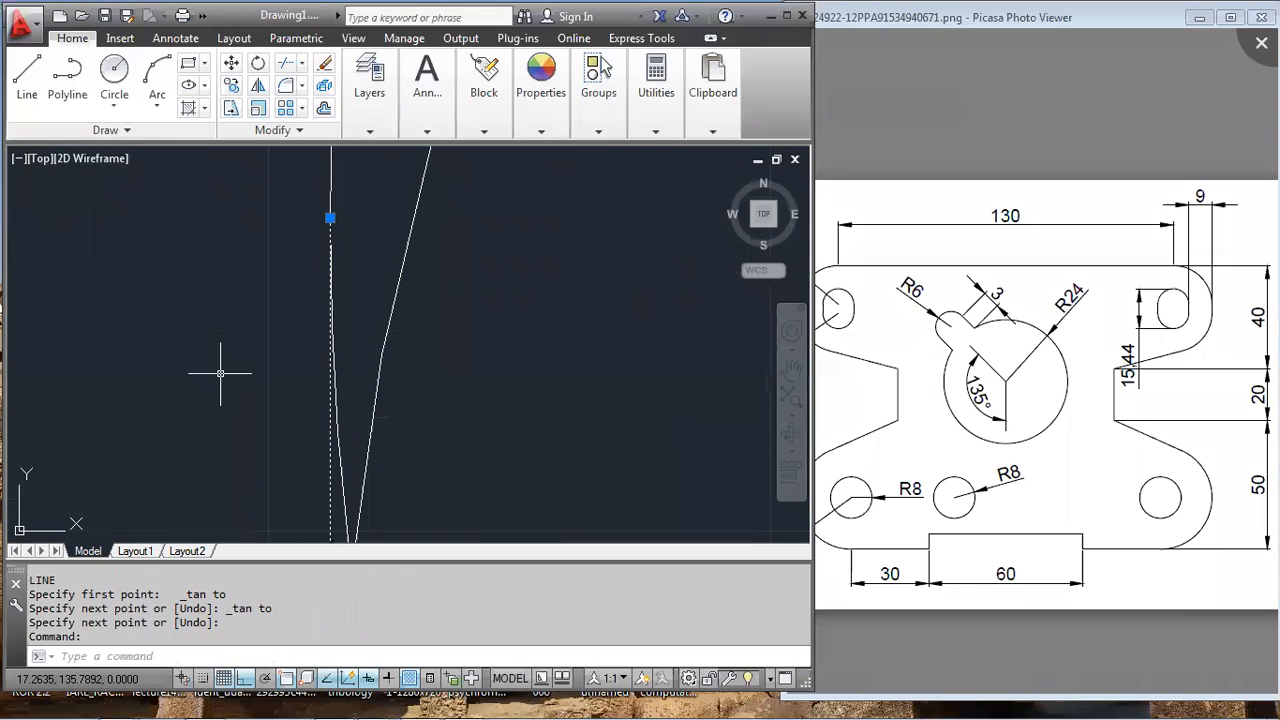
scroll(229, 366, "down", 3)
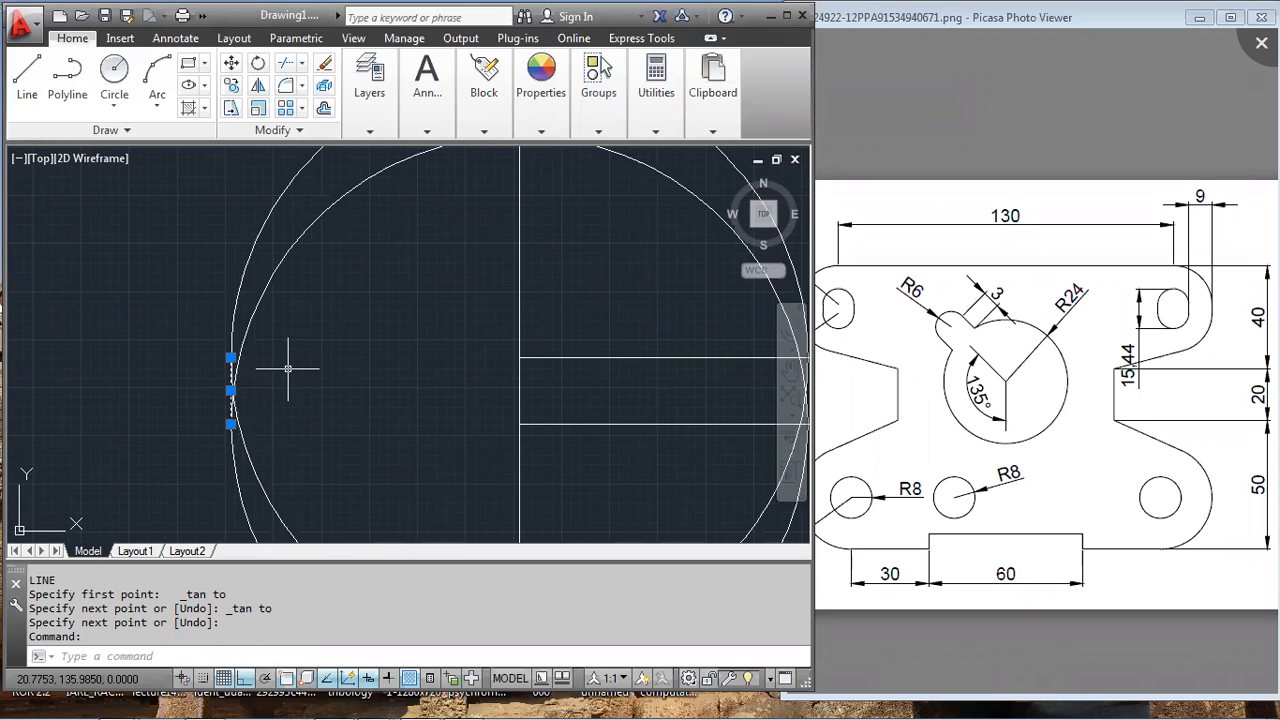
key("Escape")
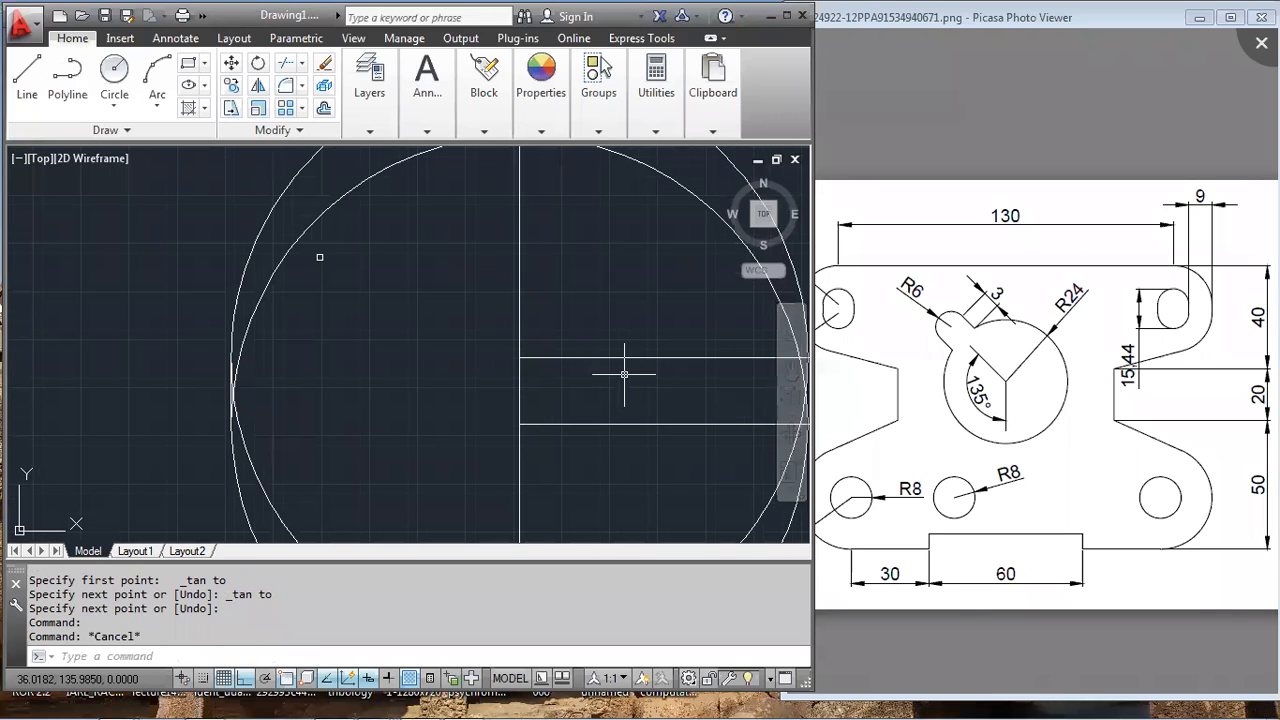
scroll(624, 374, "down", 2)
scroll(571, 350, "up", 5)
scroll(542, 360, "down", 2)
type("mi")
key("Return")
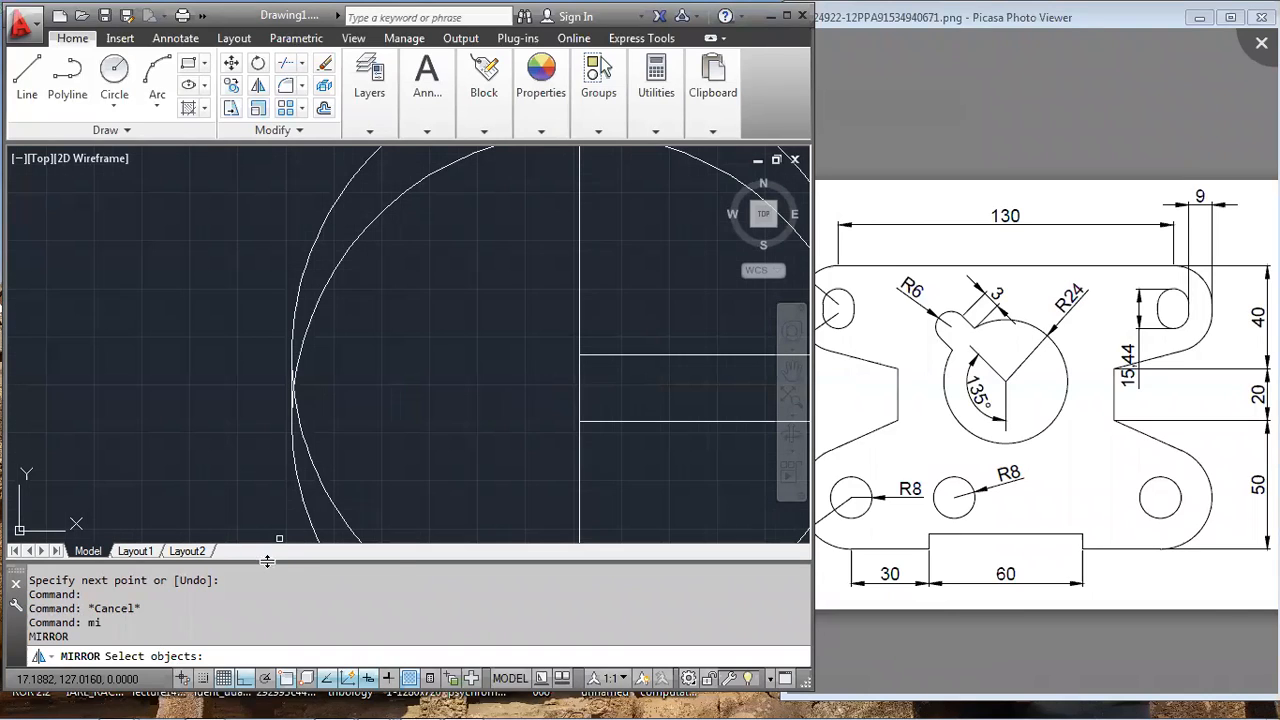
scroll(330, 480, "up", 5)
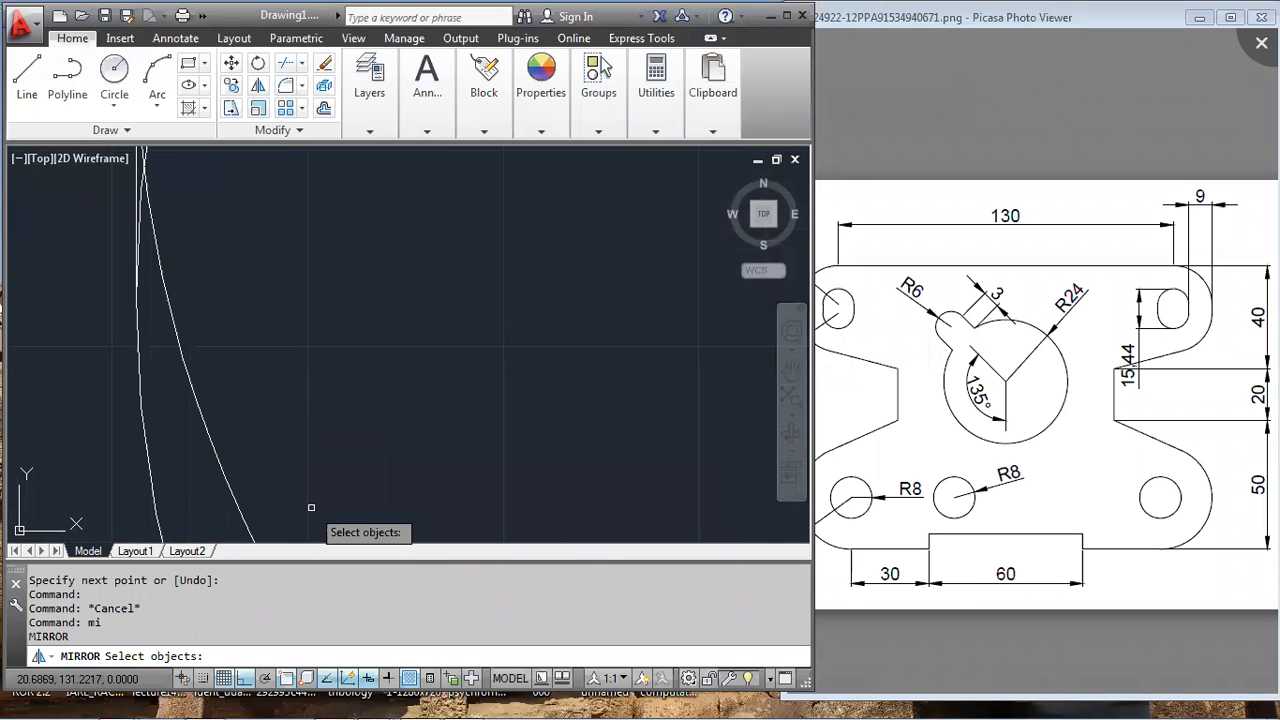
scroll(431, 445, "down", 2)
scroll(335, 390, "up", 3)
scroll(290, 287, "down", 3)
scroll(287, 295, "up", 3)
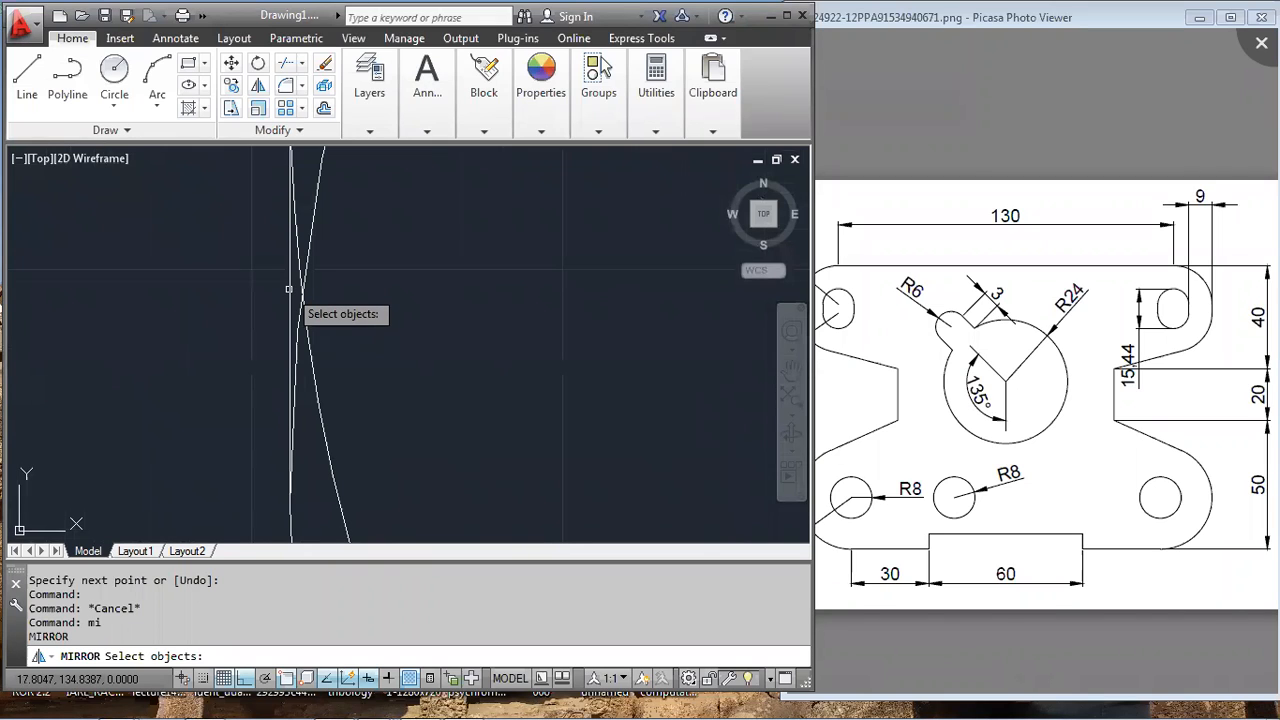
left_click(289, 289)
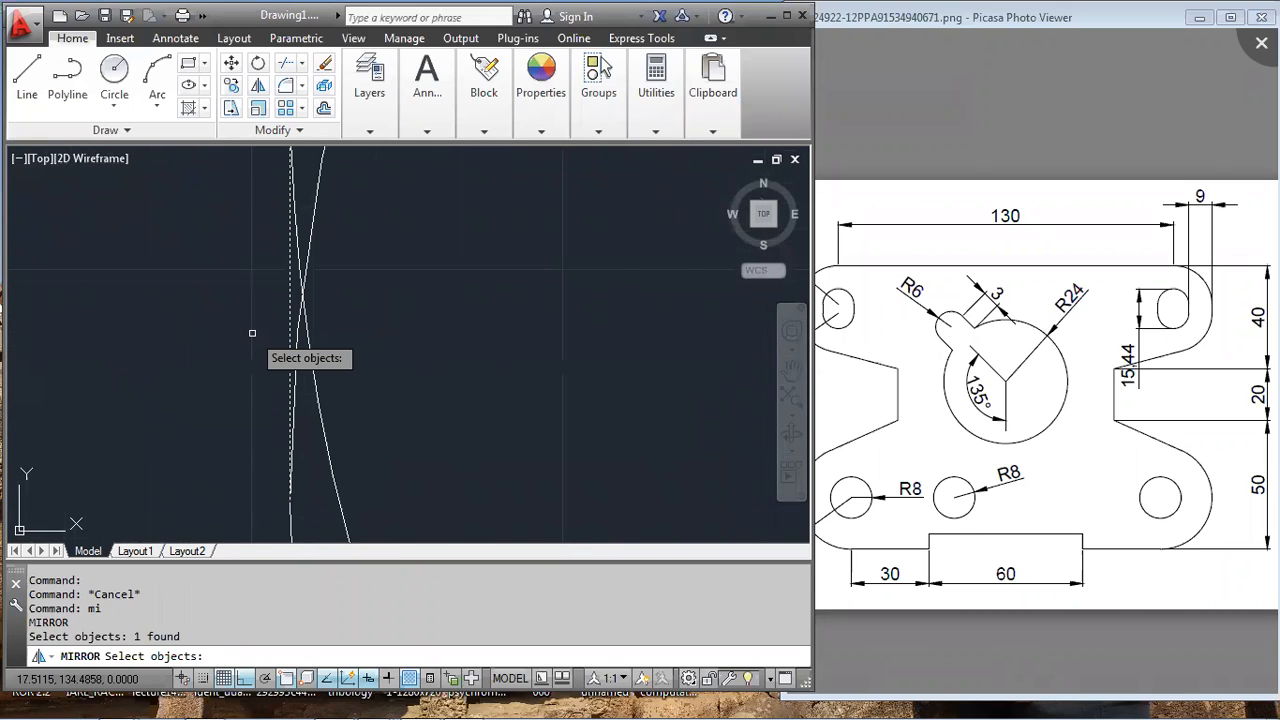
key("Return")
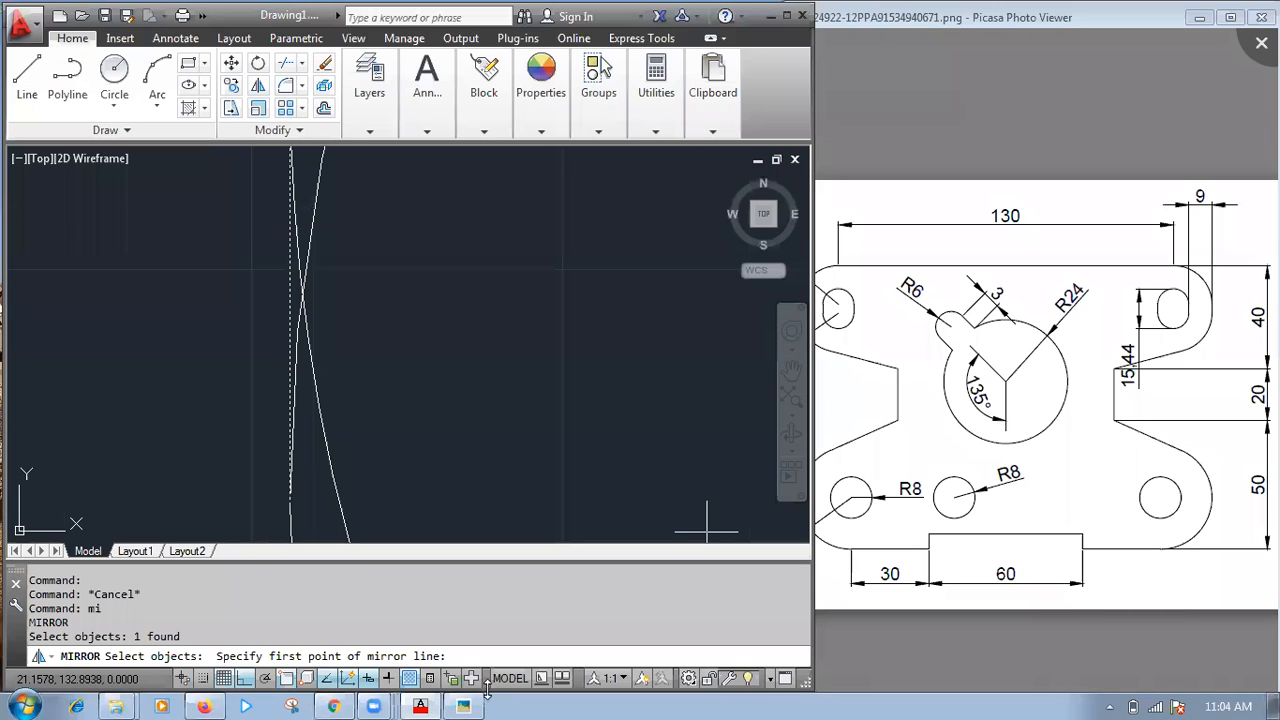
key("Escape")
scroll(429, 423, "up", 3)
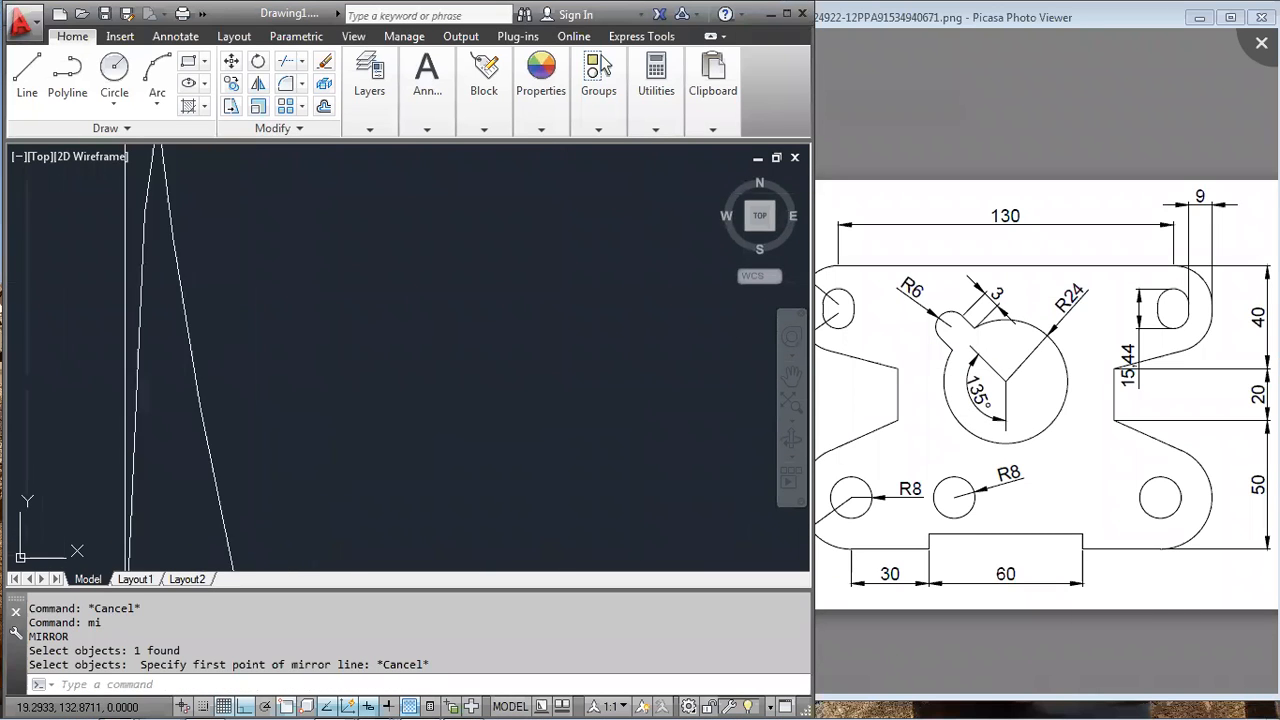
scroll(410, 358, "down", 5)
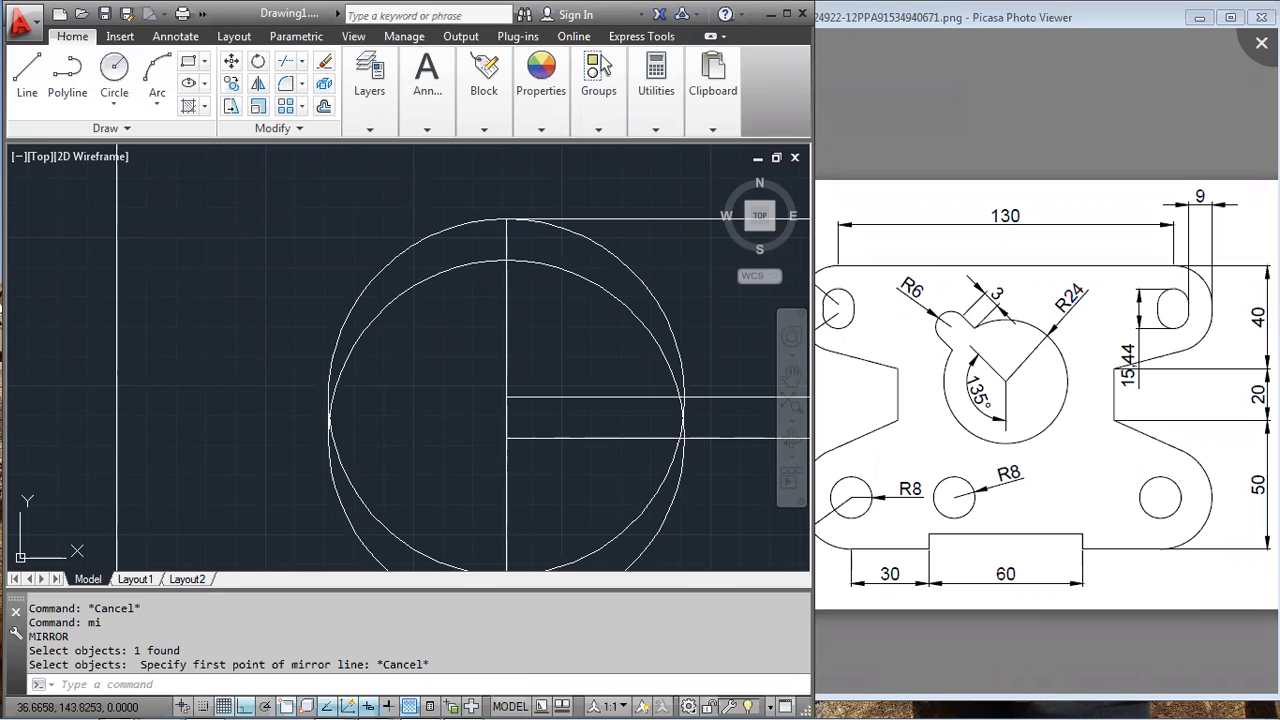
scroll(428, 398, "down", 2)
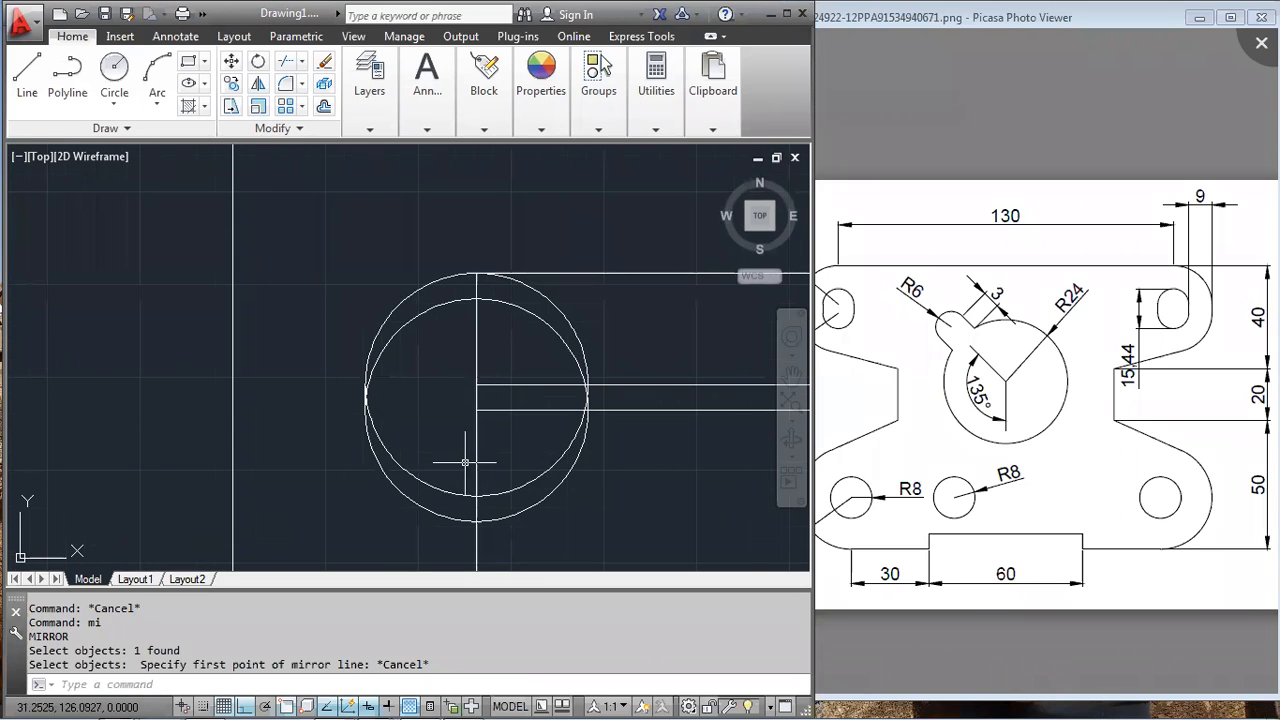
left_click(328, 230)
- Mirror the left tangent line across the vertical line through the circle centres, keeping the source line
scroll(378, 302, "up", 3)
scroll(466, 351, "down", 1)
scroll(437, 380, "up", 1)
scroll(365, 389, "up", 4)
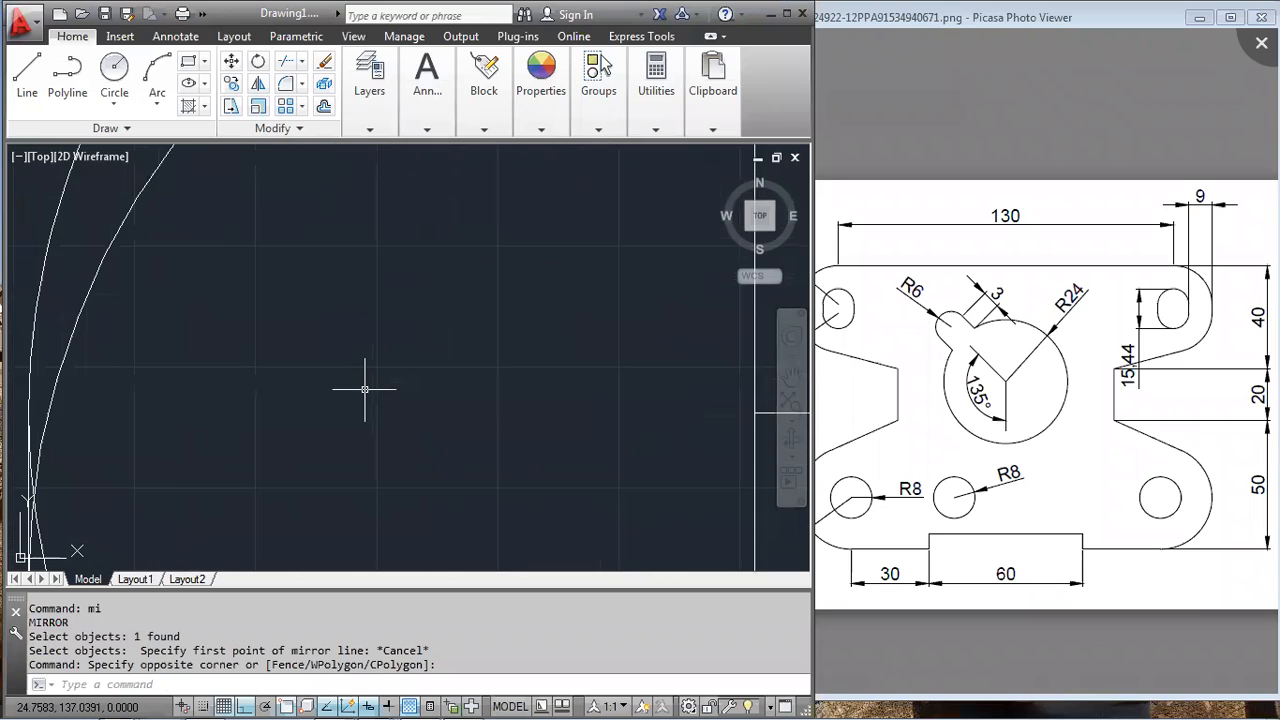
scroll(365, 389, "down", 2)
type("mi")
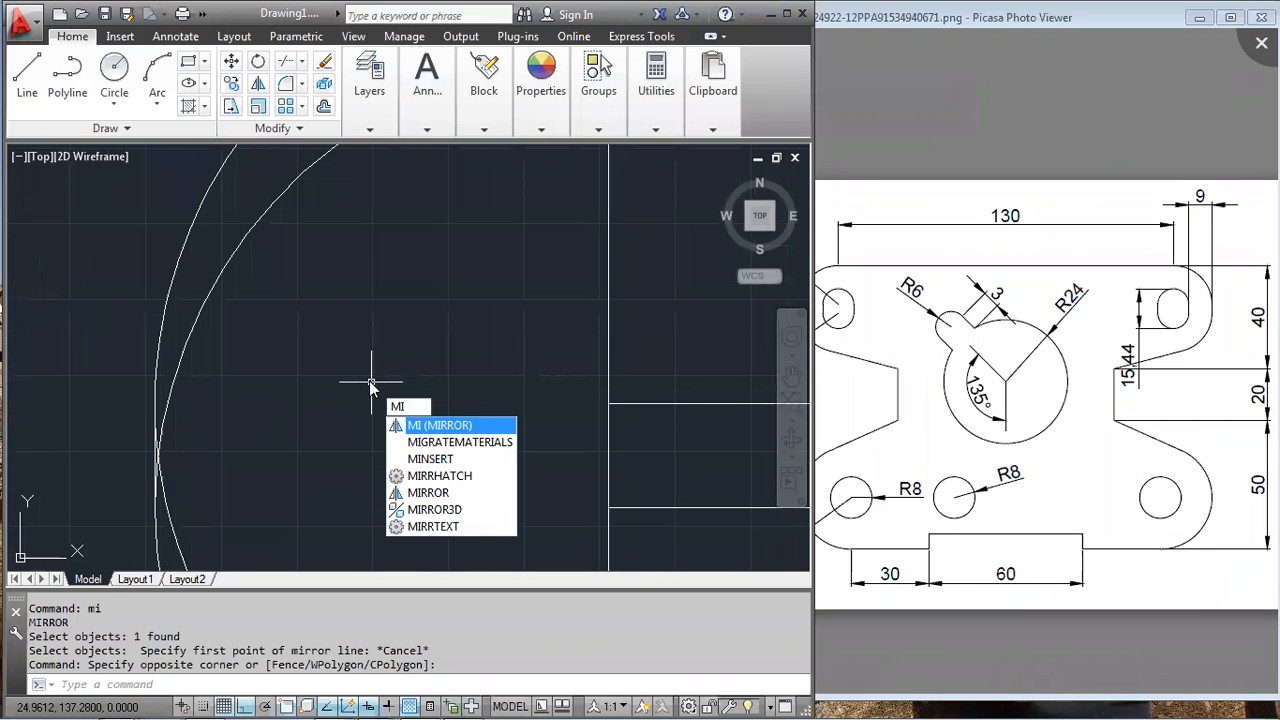
key("Return")
scroll(145, 458, "up", 3)
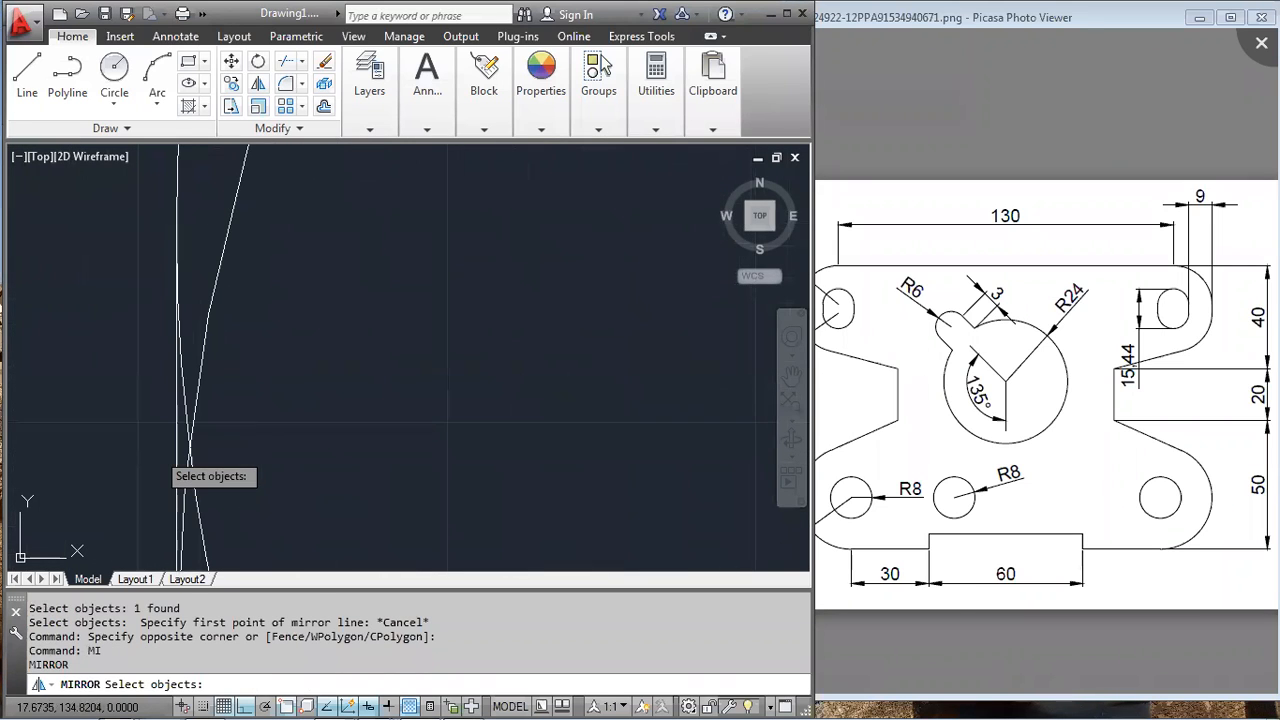
left_click(177, 432)
scroll(258, 310, "down", 5)
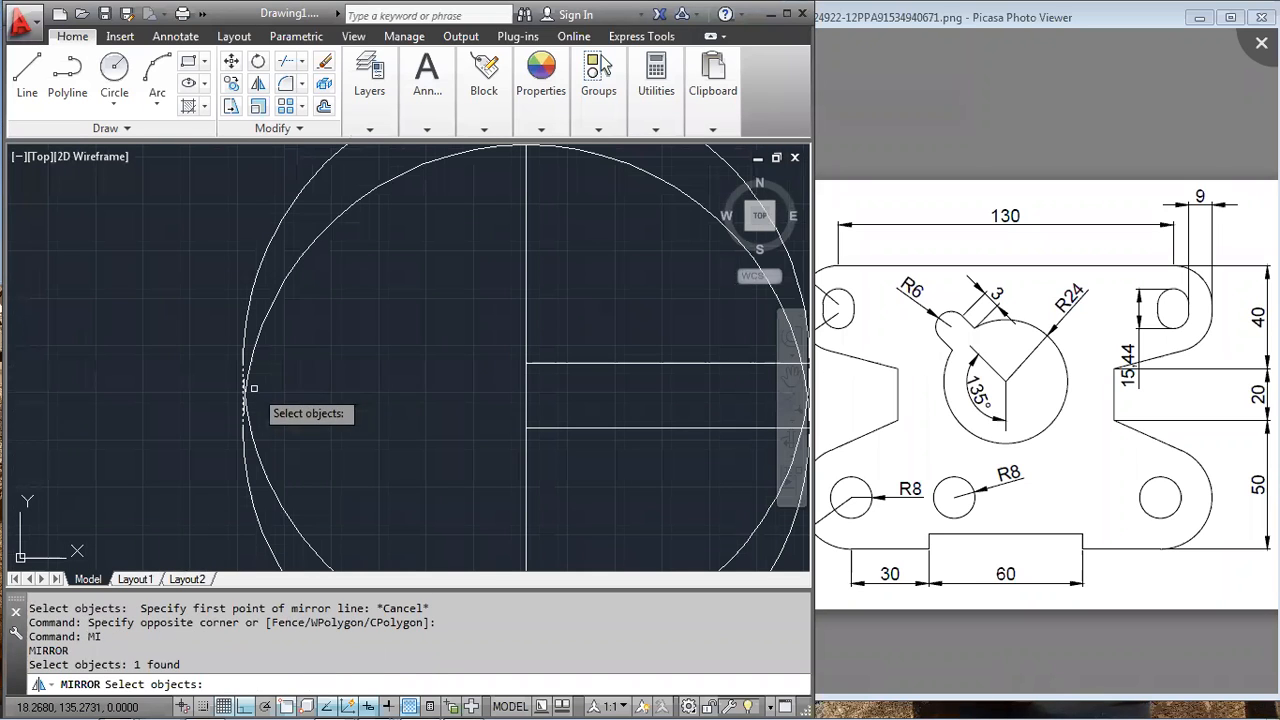
key("Return")
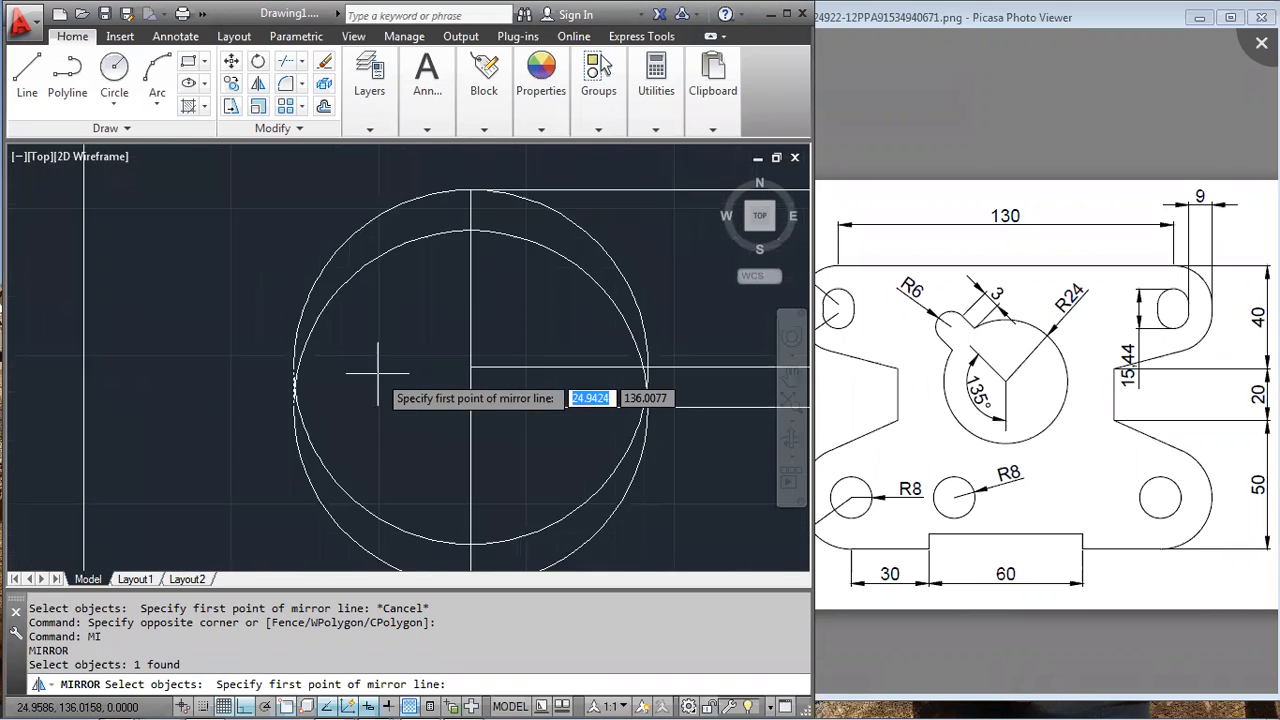
scroll(375, 357, "down", 5)
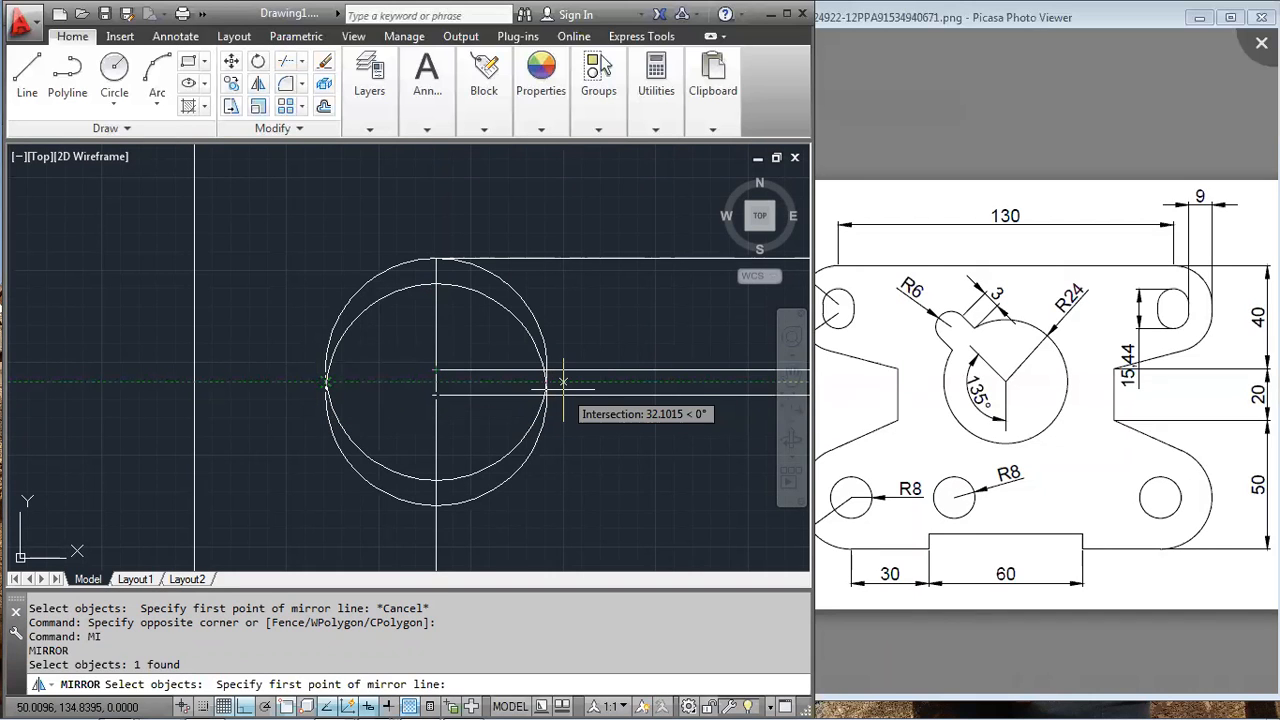
left_click(436, 259)
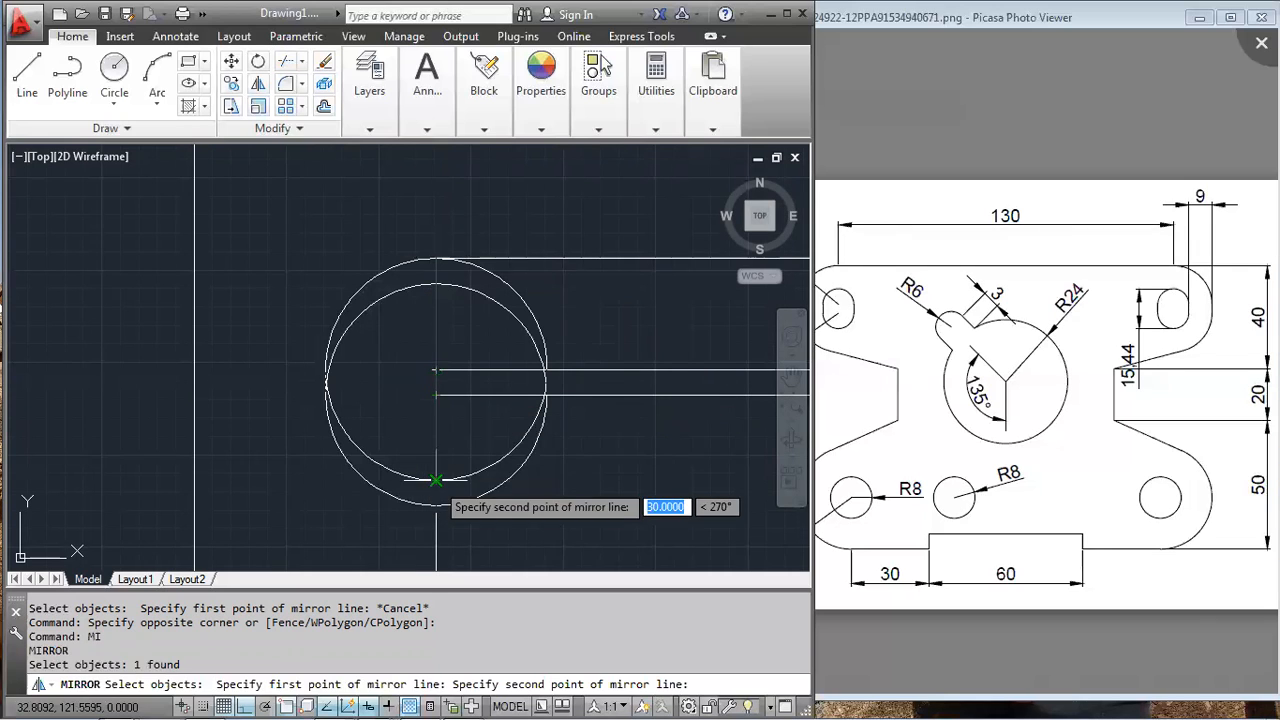
left_click(436, 395)
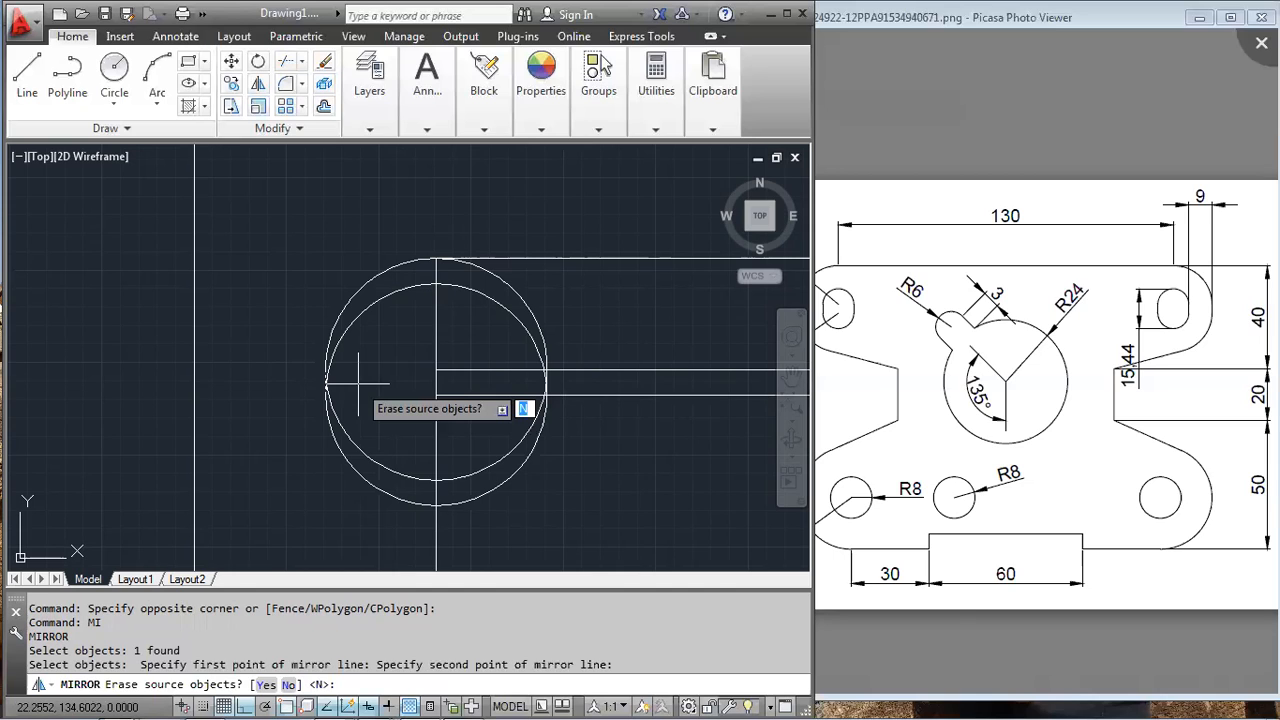
key("Return")
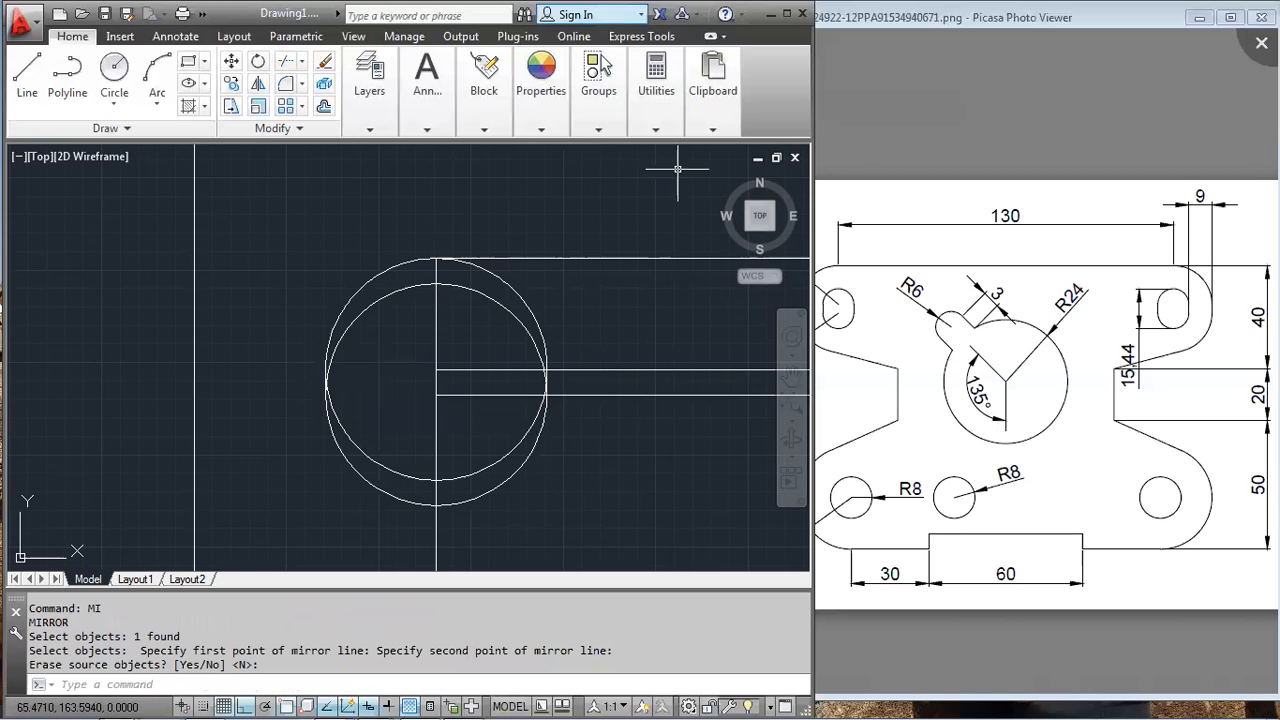
- Examine the mirrored tangent line where the two circles cross on their right side
scroll(543, 386, "up", 8)
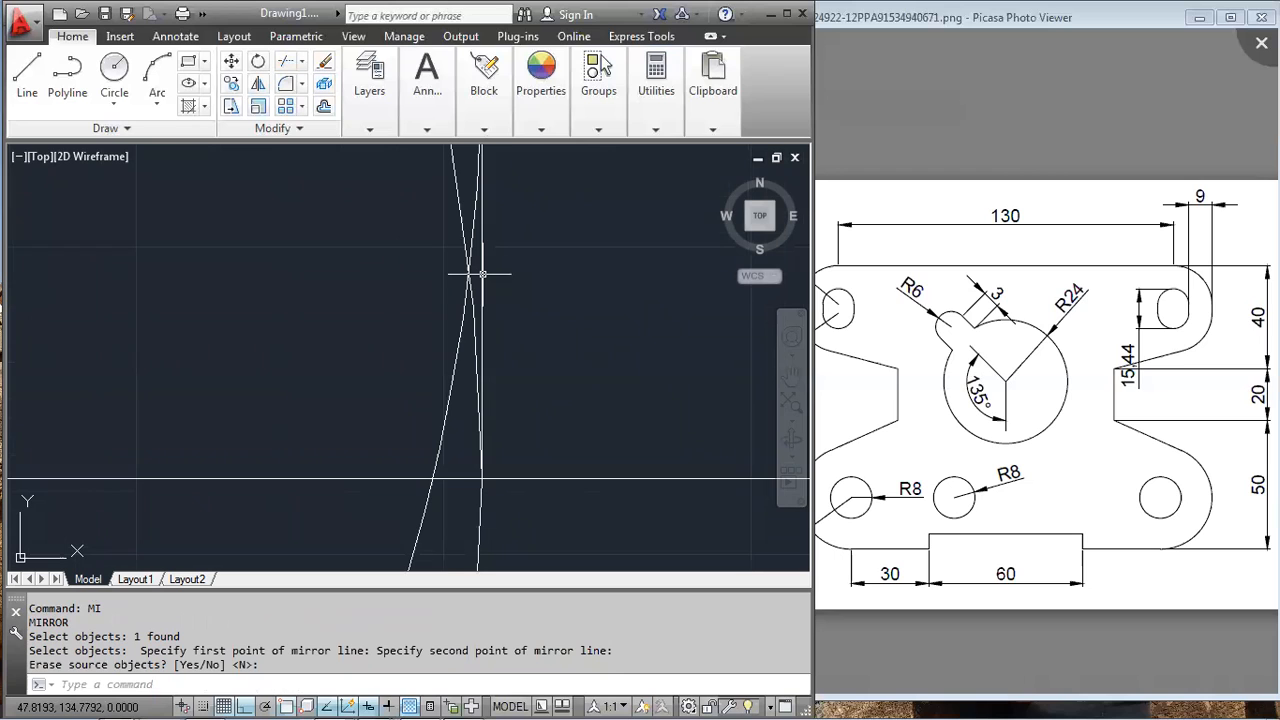
scroll(483, 272, "down", 8)
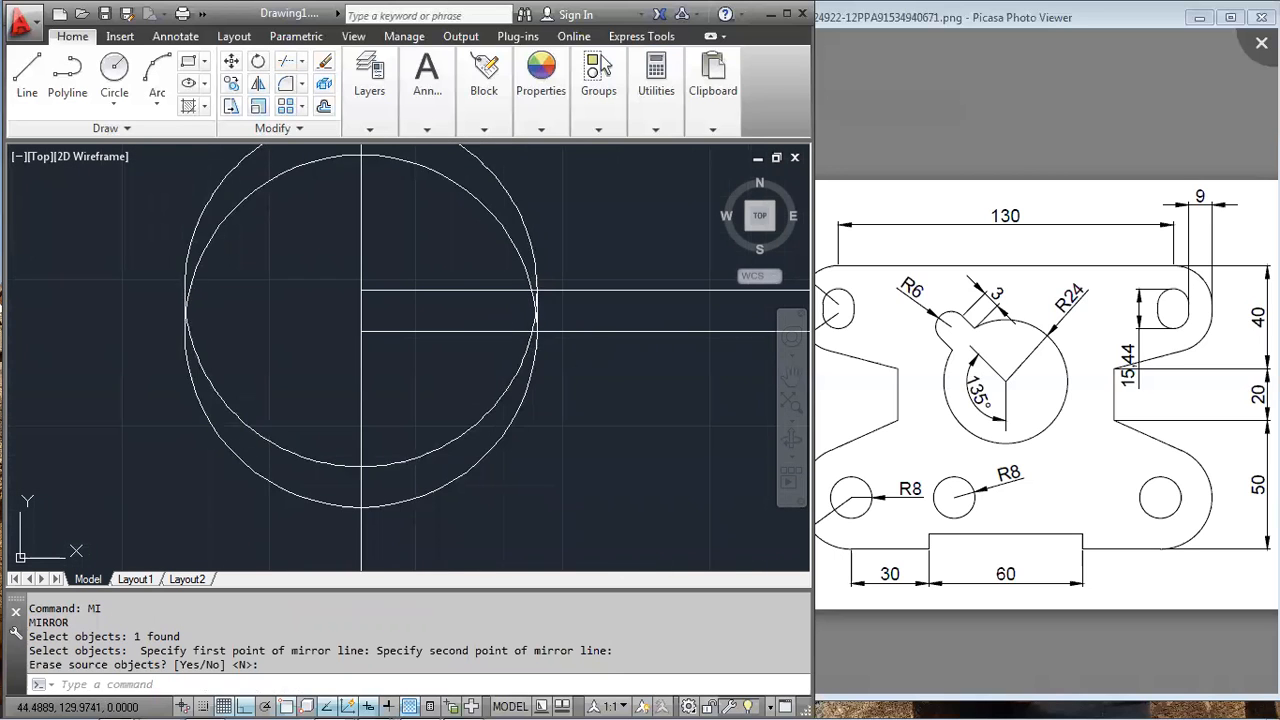
scroll(535, 280, "up", 5)
scroll(539, 462, "down", 5)
scroll(540, 502, "up", 1)
scroll(540, 502, "up", 2)
scroll(535, 234, "down", 1)
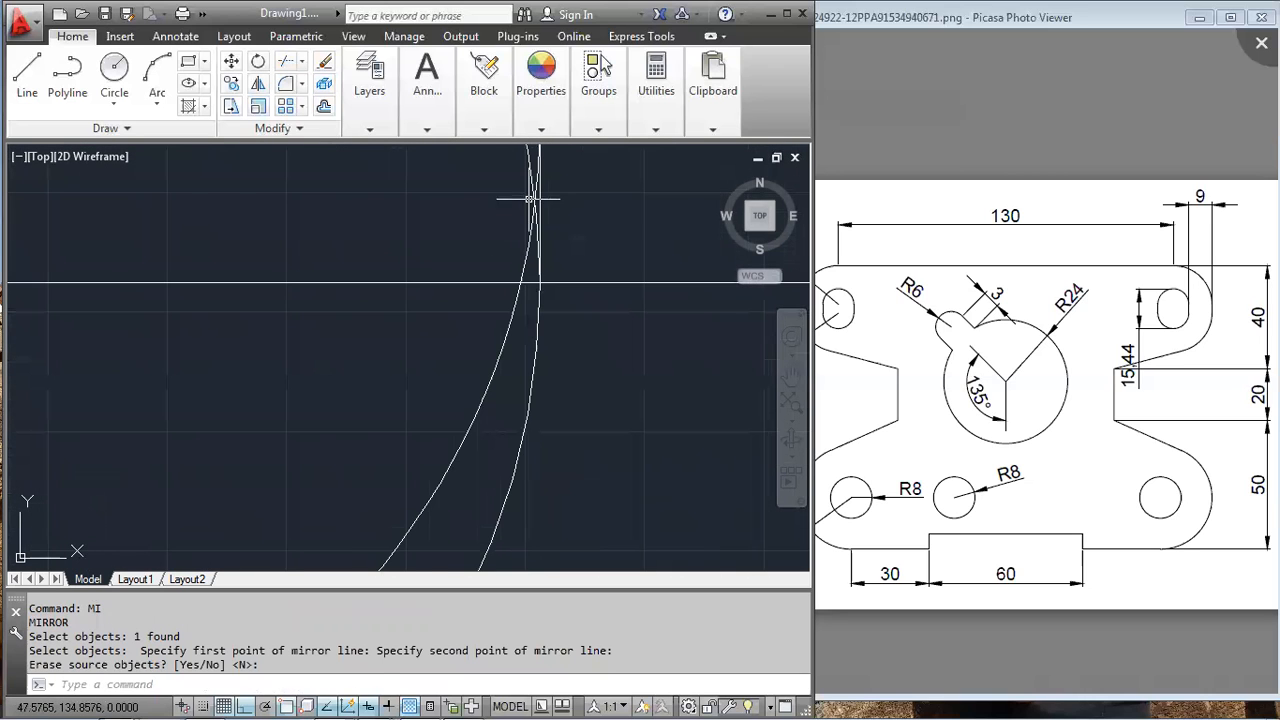
scroll(634, 320, "down", 4)
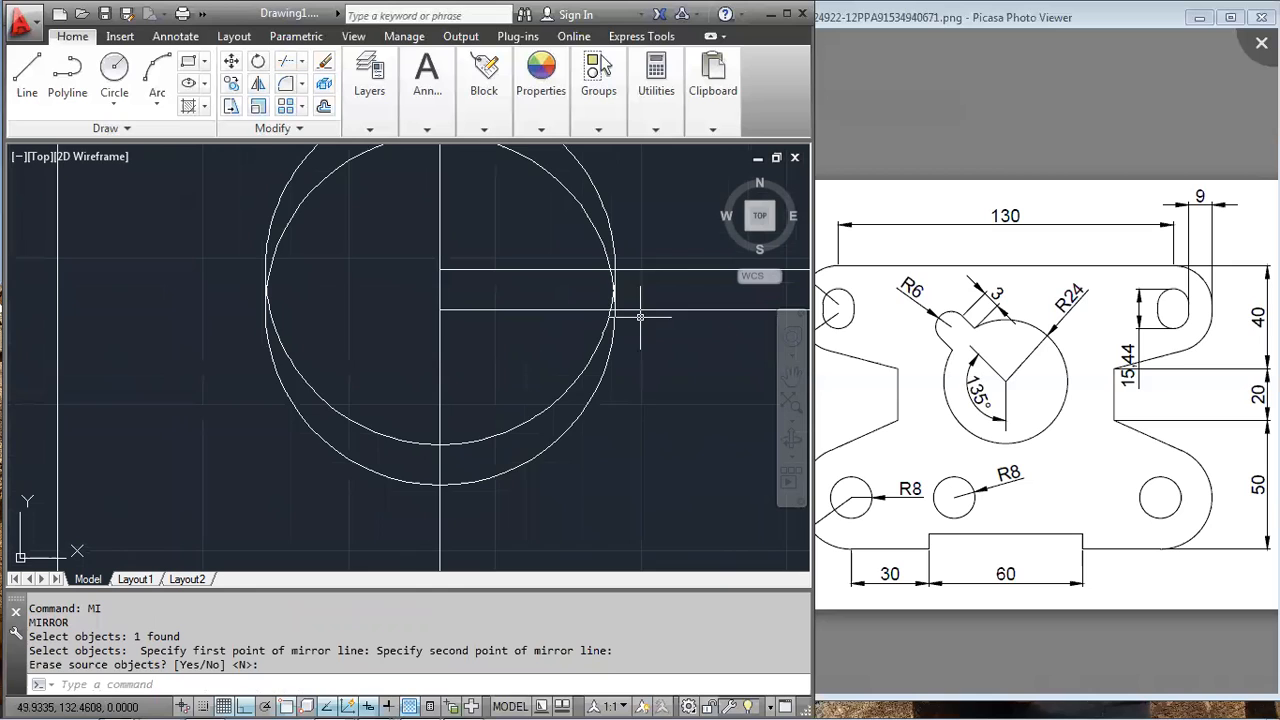
- Trim away the overlapping inner arcs of the two circles at their right-hand crossing, keeping the tangent line
scroll(646, 314, "up", 4)
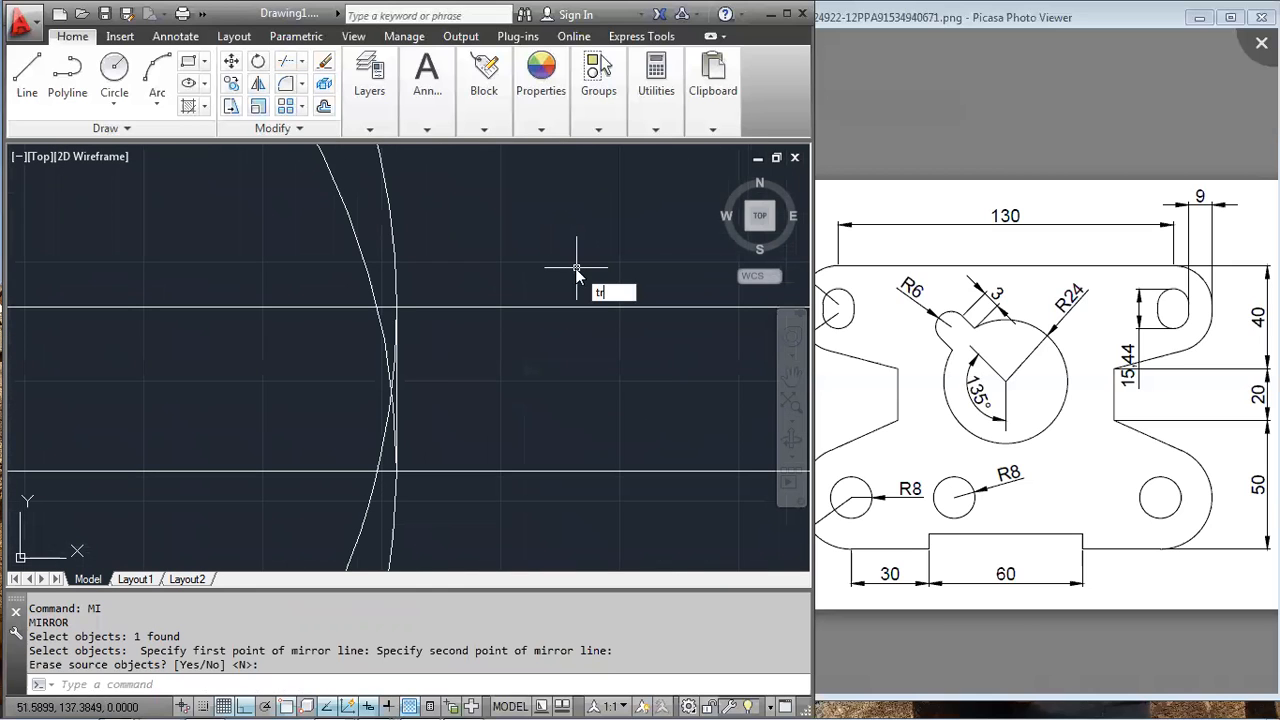
key("Return")
key("Return")
scroll(393, 385, "up", 3)
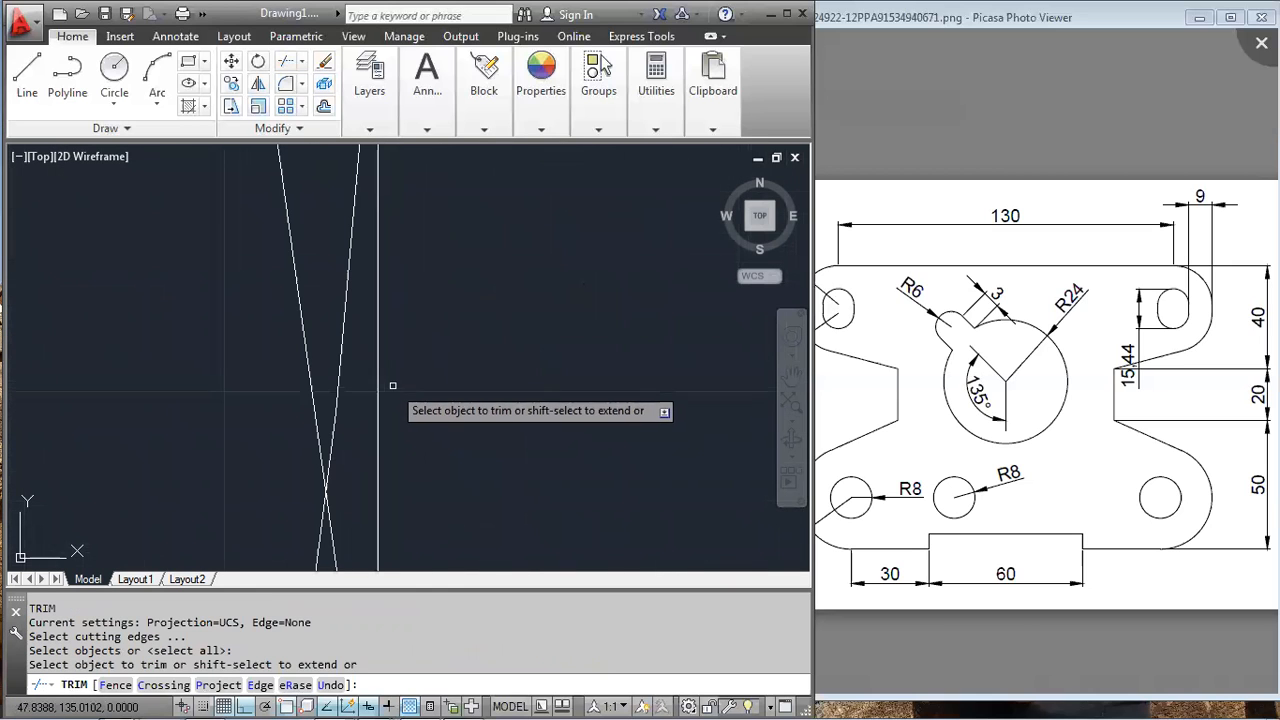
left_click(335, 386)
left_click(316, 415)
scroll(342, 404, "down", 3)
left_click(345, 437)
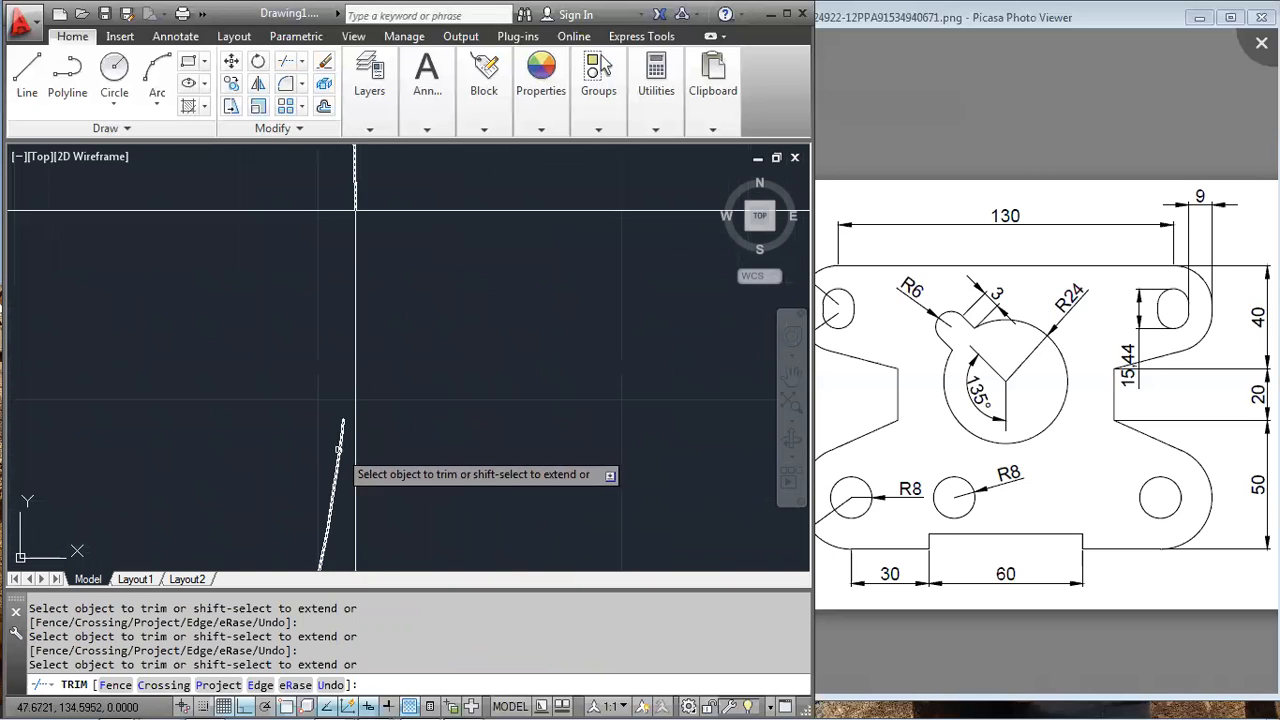
- Trim away the overlapping inner arcs of the two circles at their left-hand crossing, keeping the tangent line
scroll(540, 370, "down", 5)
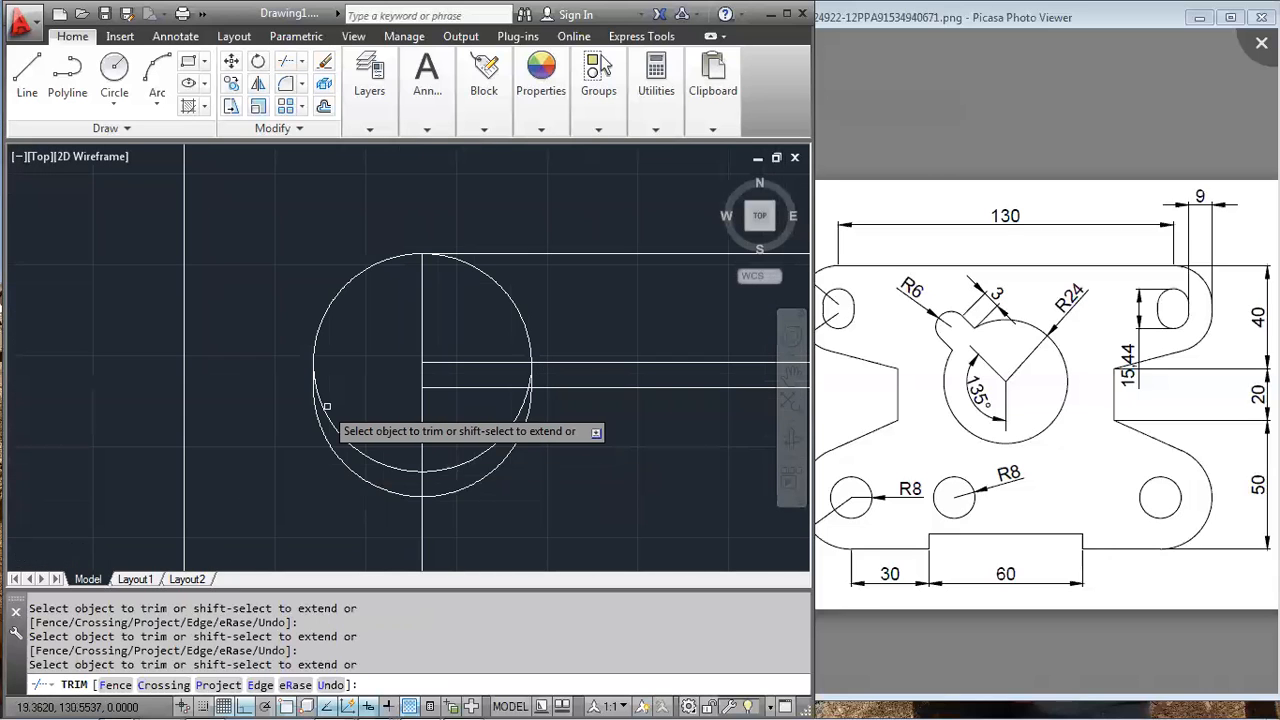
scroll(326, 406, "up", 10)
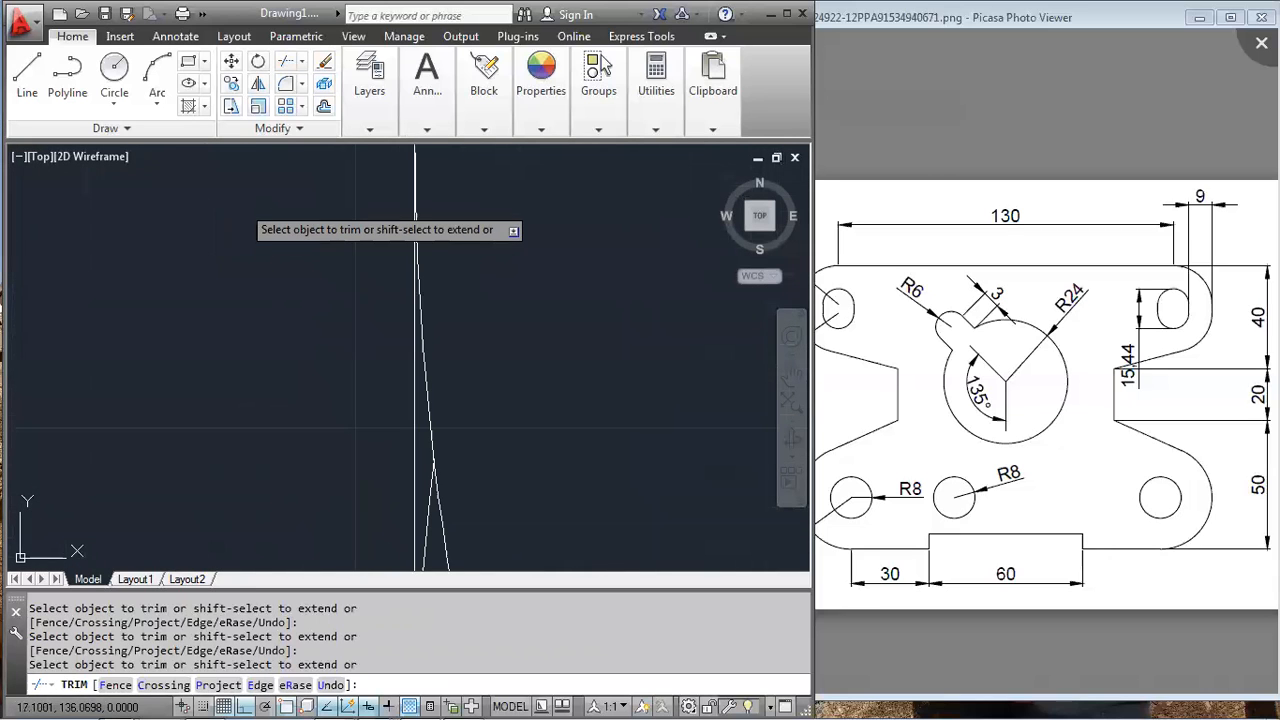
left_click(439, 505)
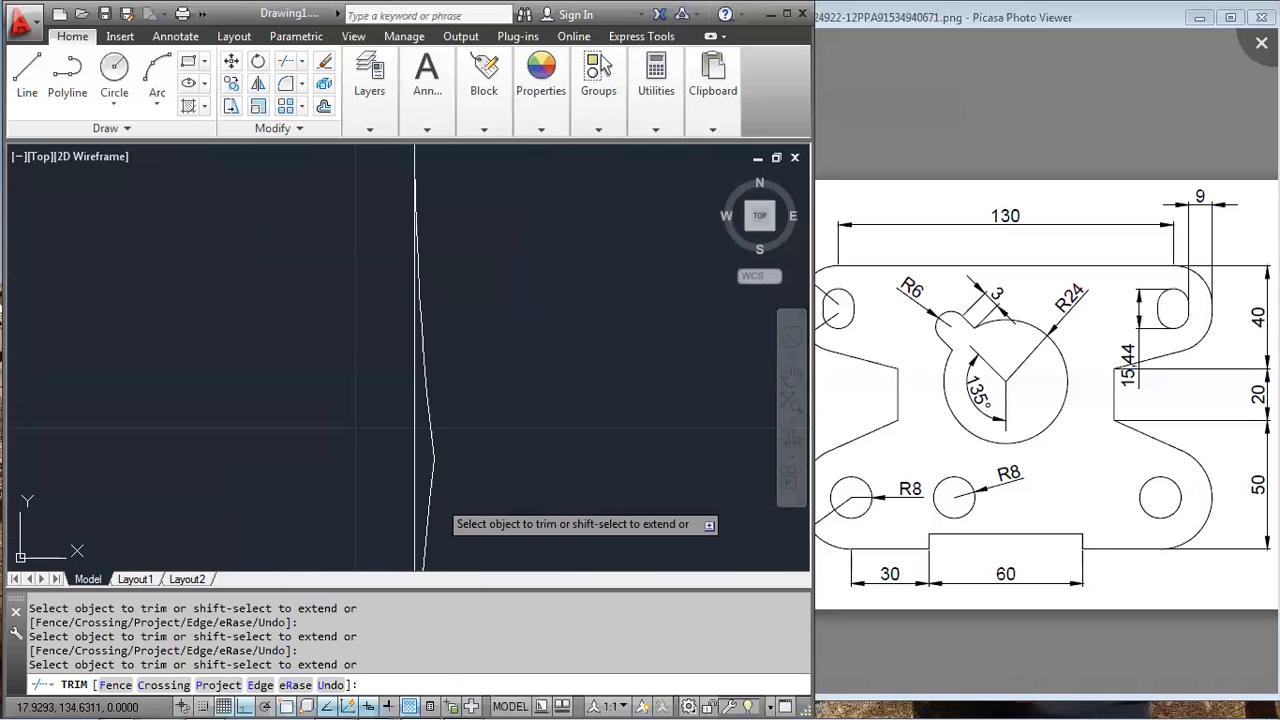
left_click(431, 440)
left_click(431, 484)
scroll(330, 430, "down", 8)
scroll(460, 305, "down", 5)
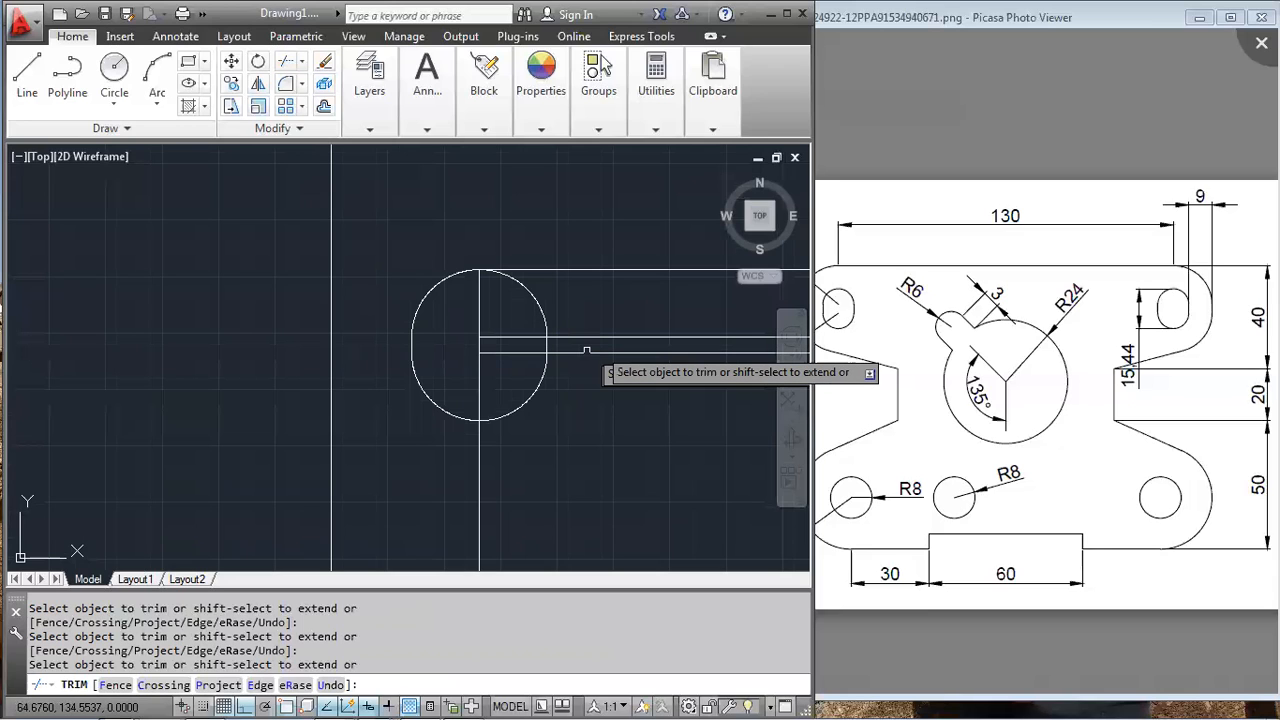
scroll(440, 330, "down", 5)
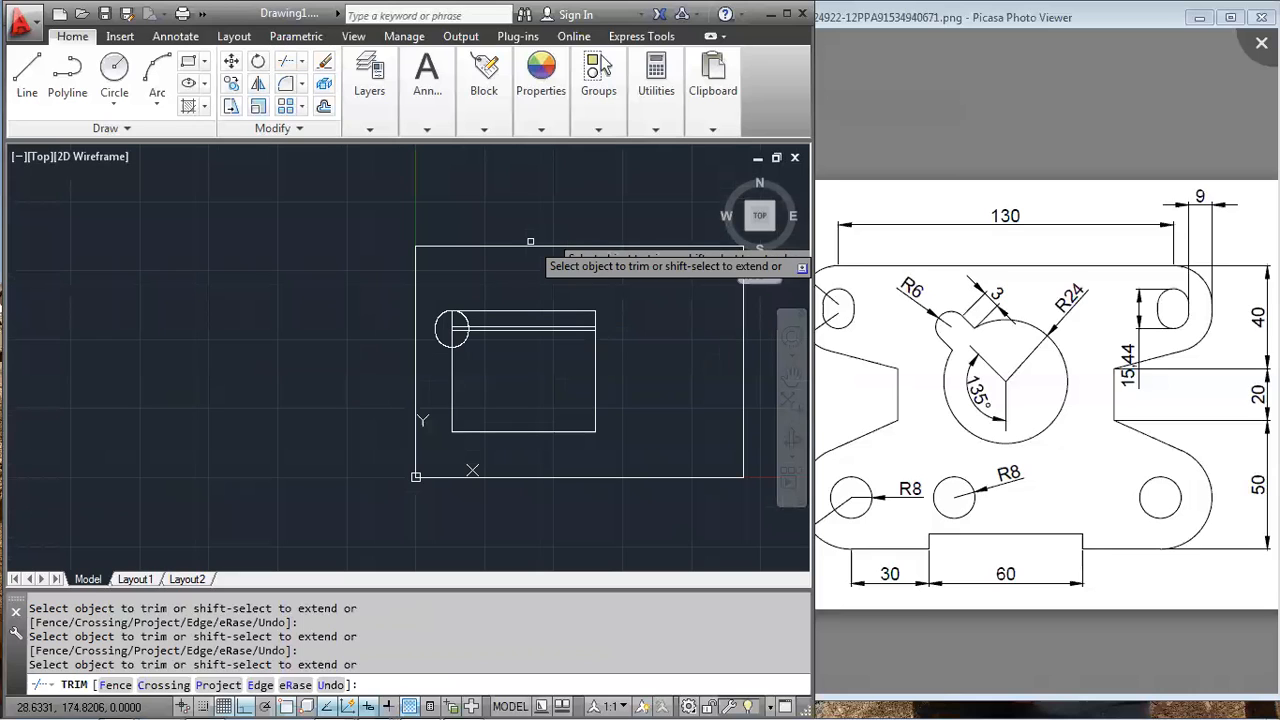
key("Return")
- Join the upper arc, lower arc and both tangent lines into a single closed polyline
scroll(457, 300, "up", 8)
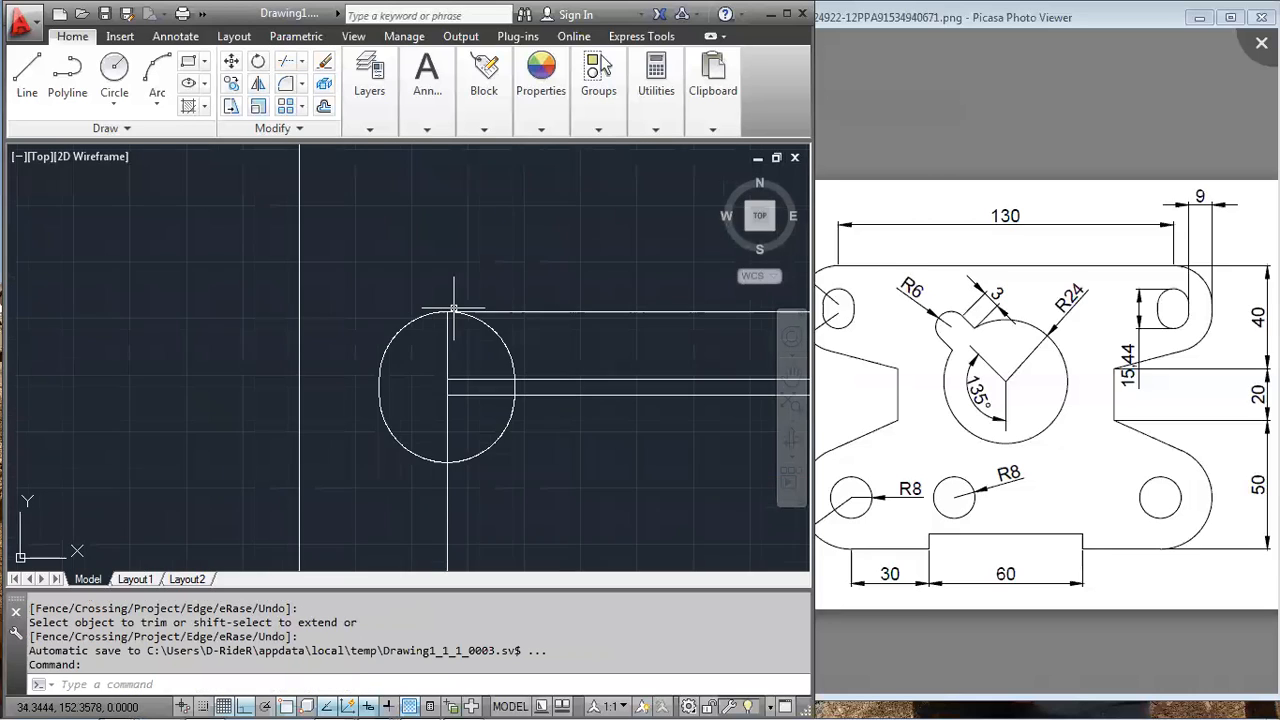
scroll(506, 340, "down", 4)
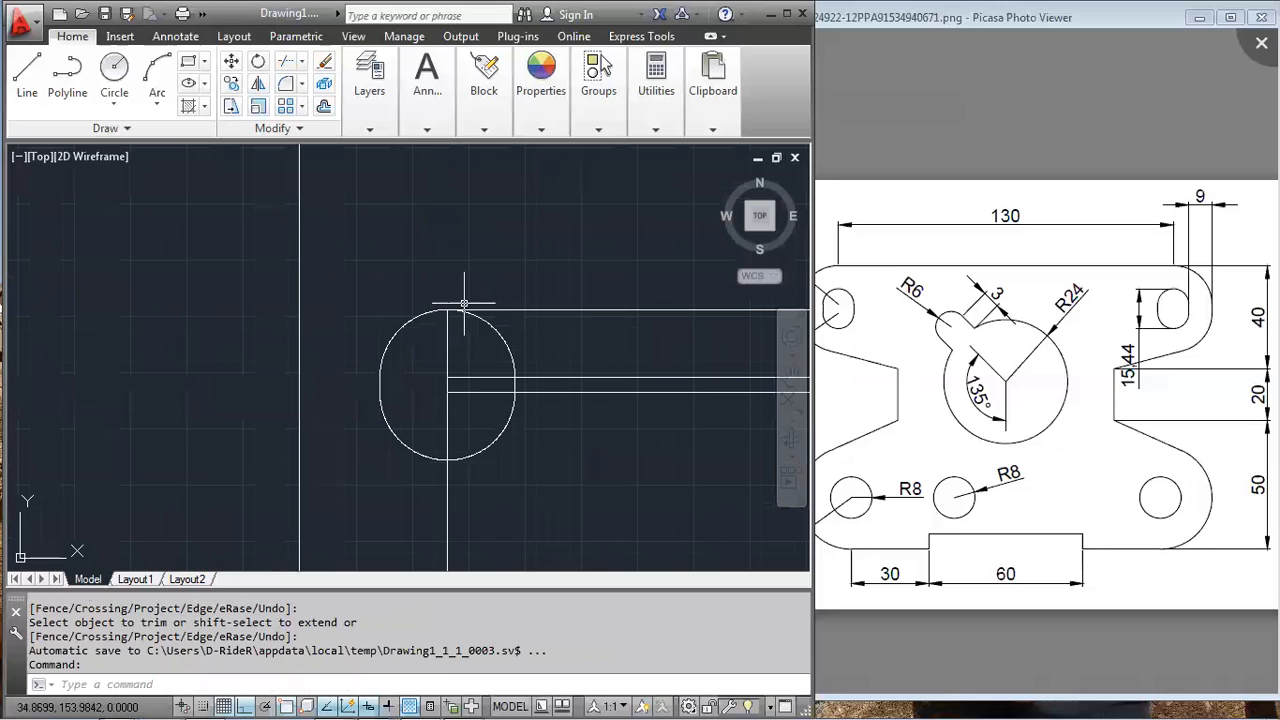
type("j")
key("Return")
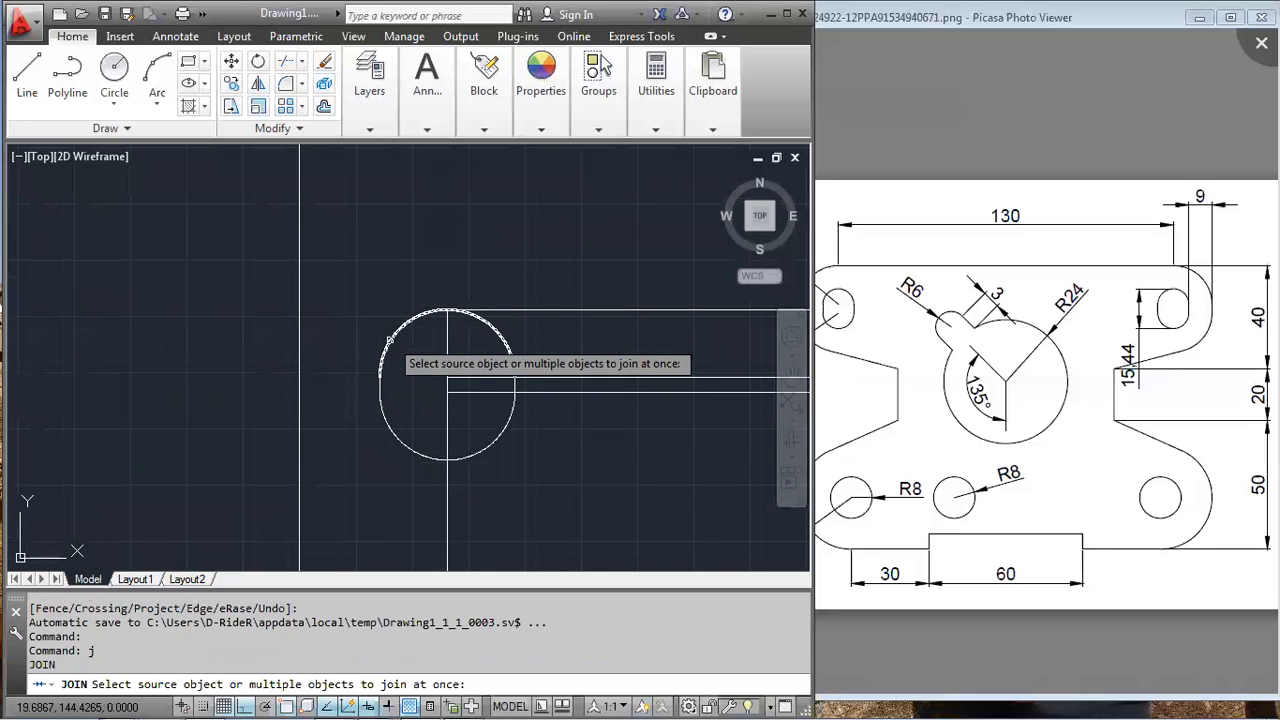
left_click(390, 344)
left_click(384, 386)
left_click(380, 385)
left_click(380, 400)
left_click(383, 413)
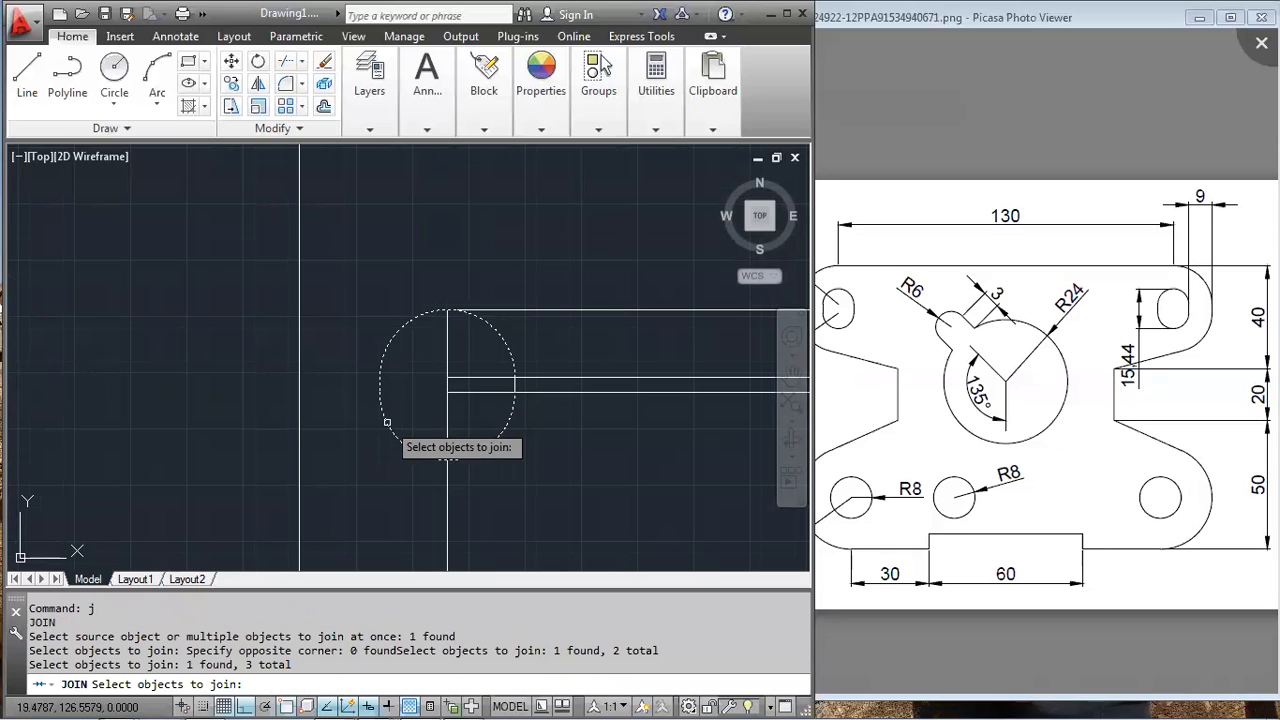
left_click(515, 385)
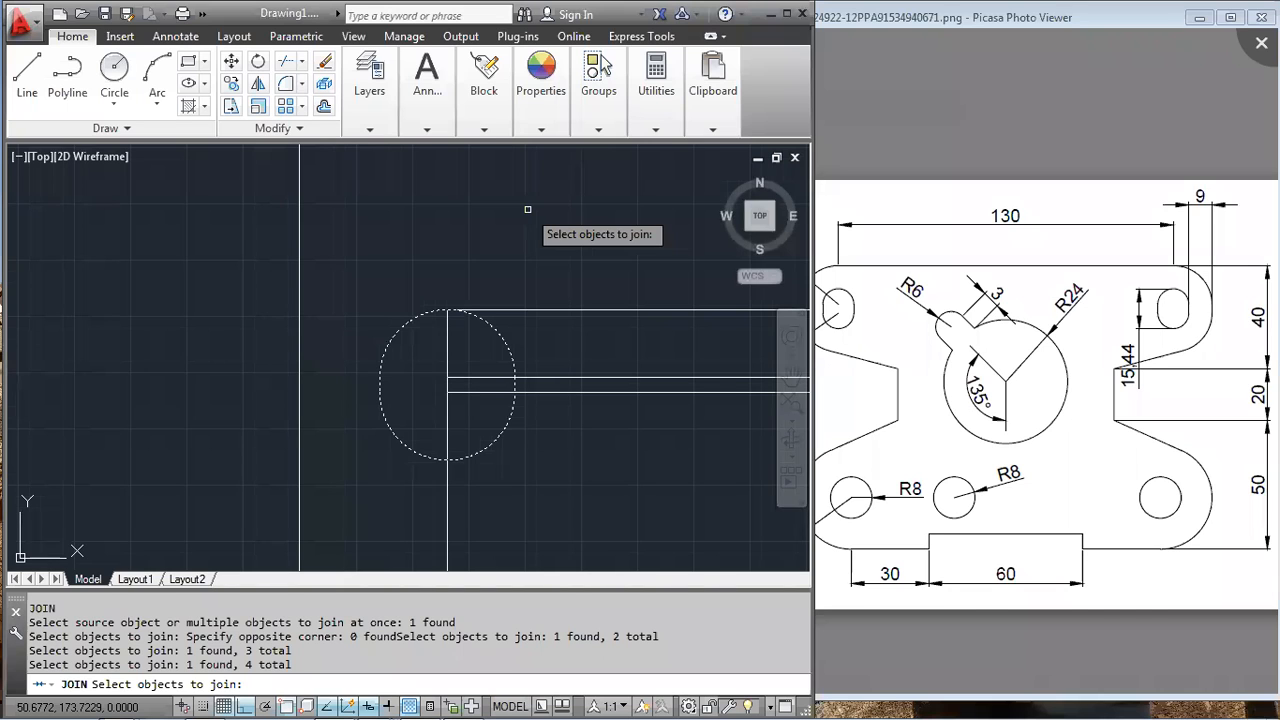
key("Return")
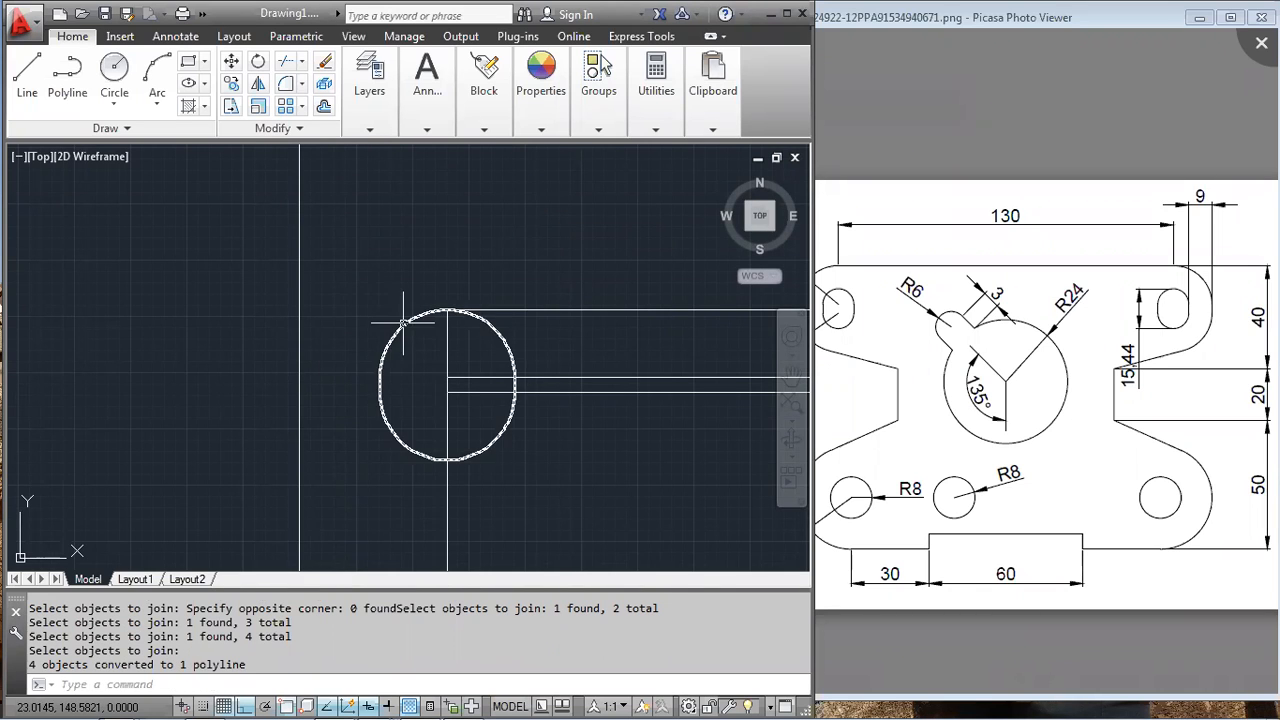
- Offset the joined rounded outline inward by 9 to form the inner slot
scroll(460, 290, "down", 4)
scroll(570, 254, "up", 4)
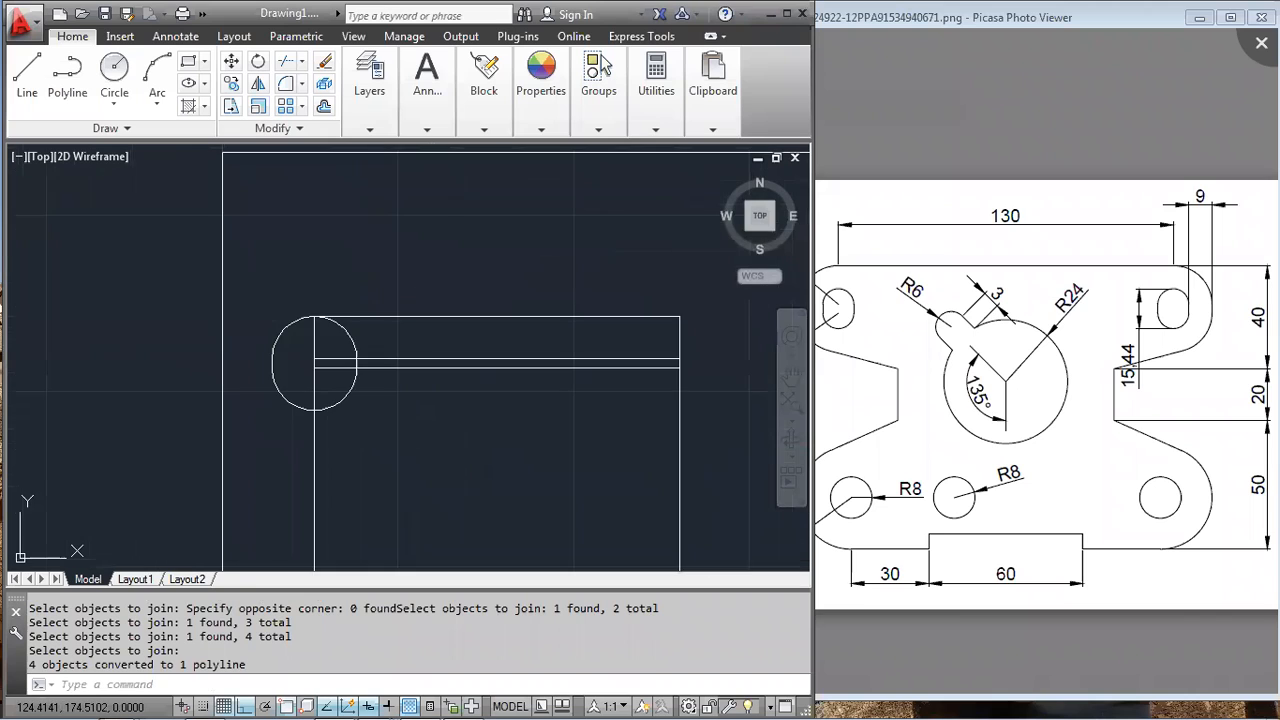
scroll(292, 321, "up", 2)
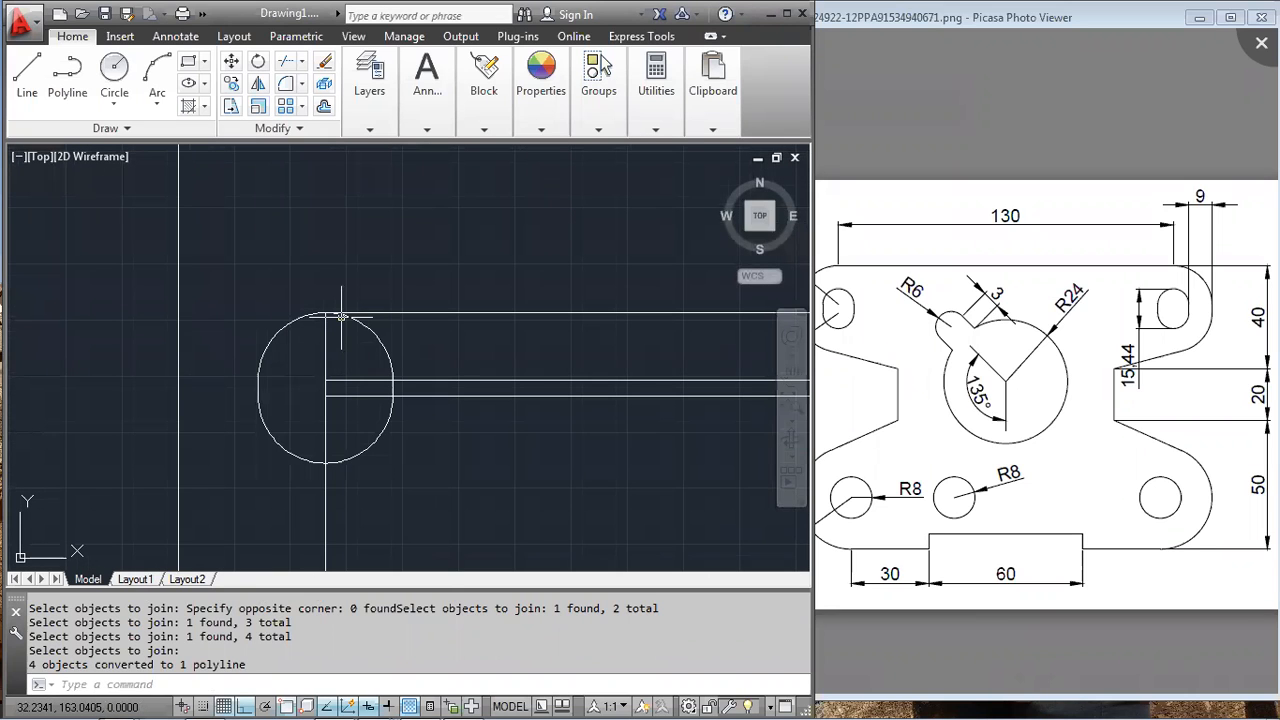
type("o")
key("Return")
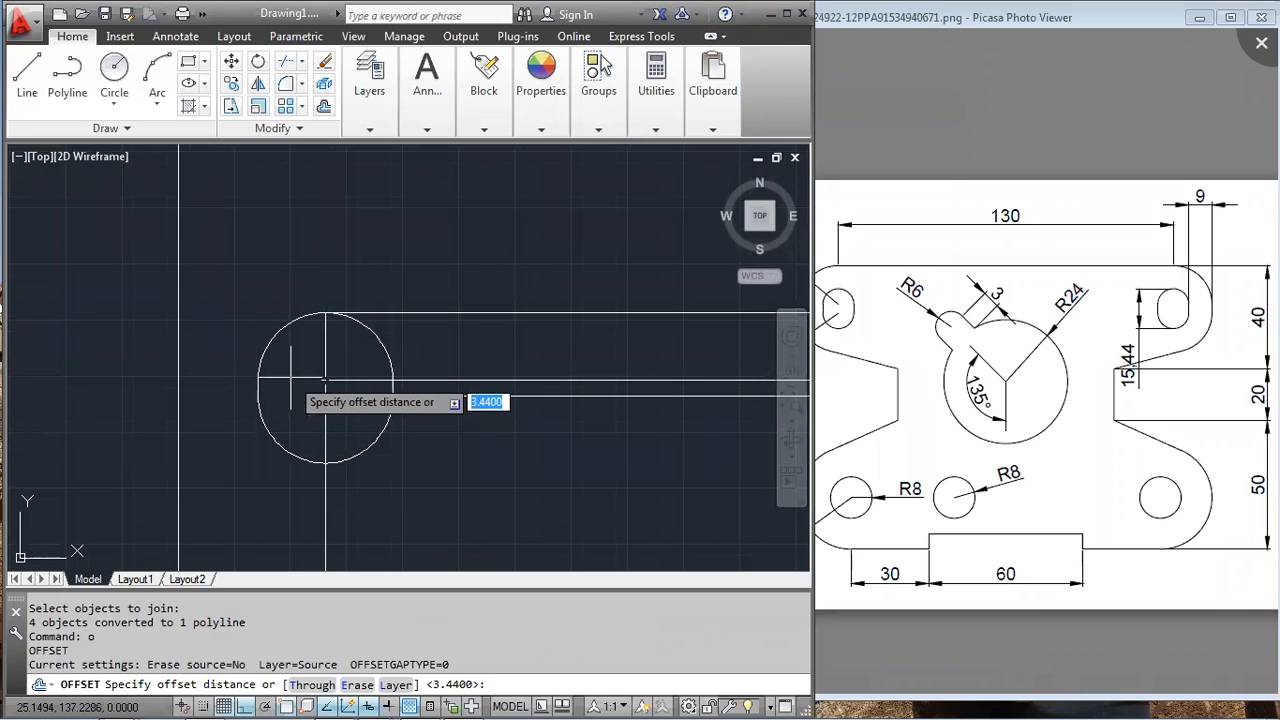
key("Return")
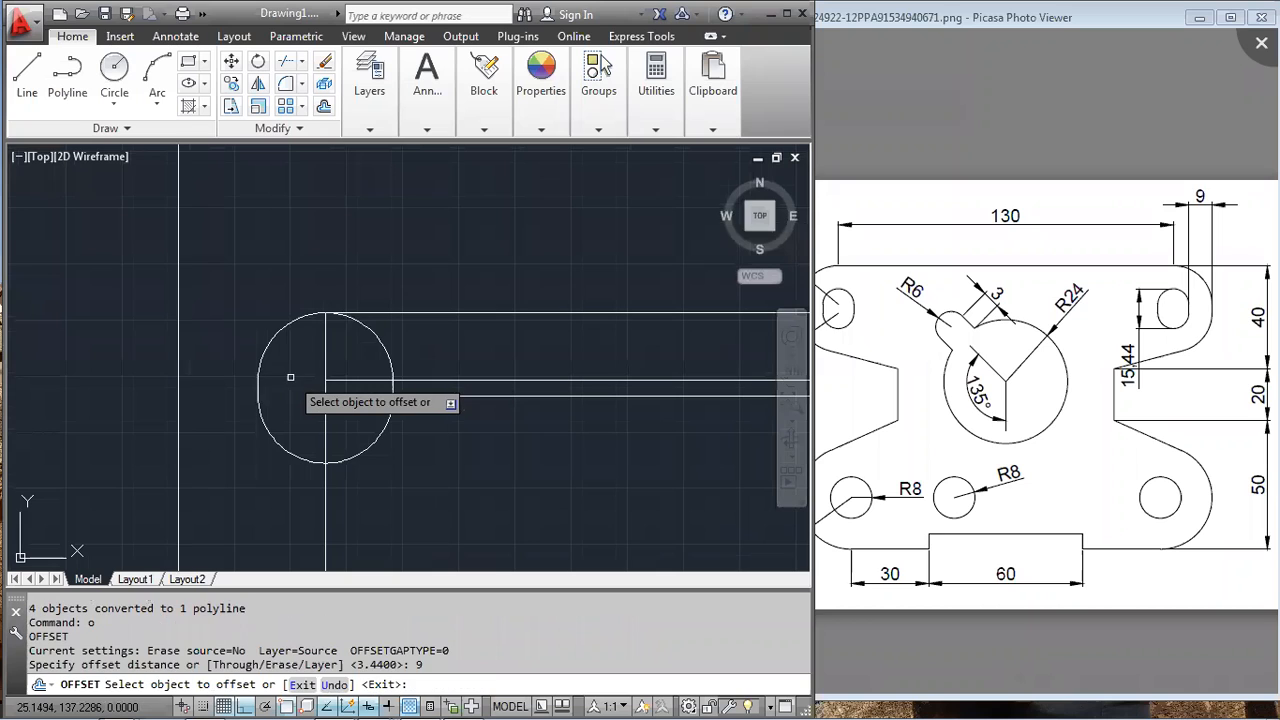
left_click(272, 336)
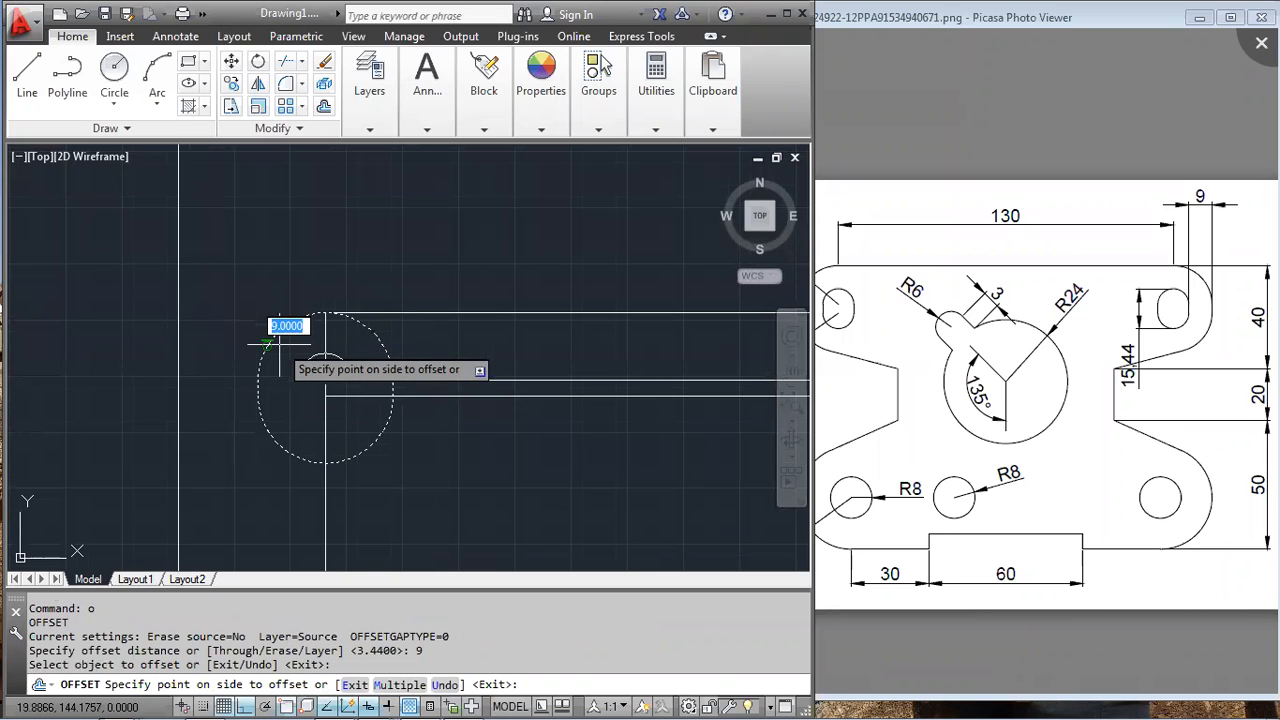
left_click(296, 357)
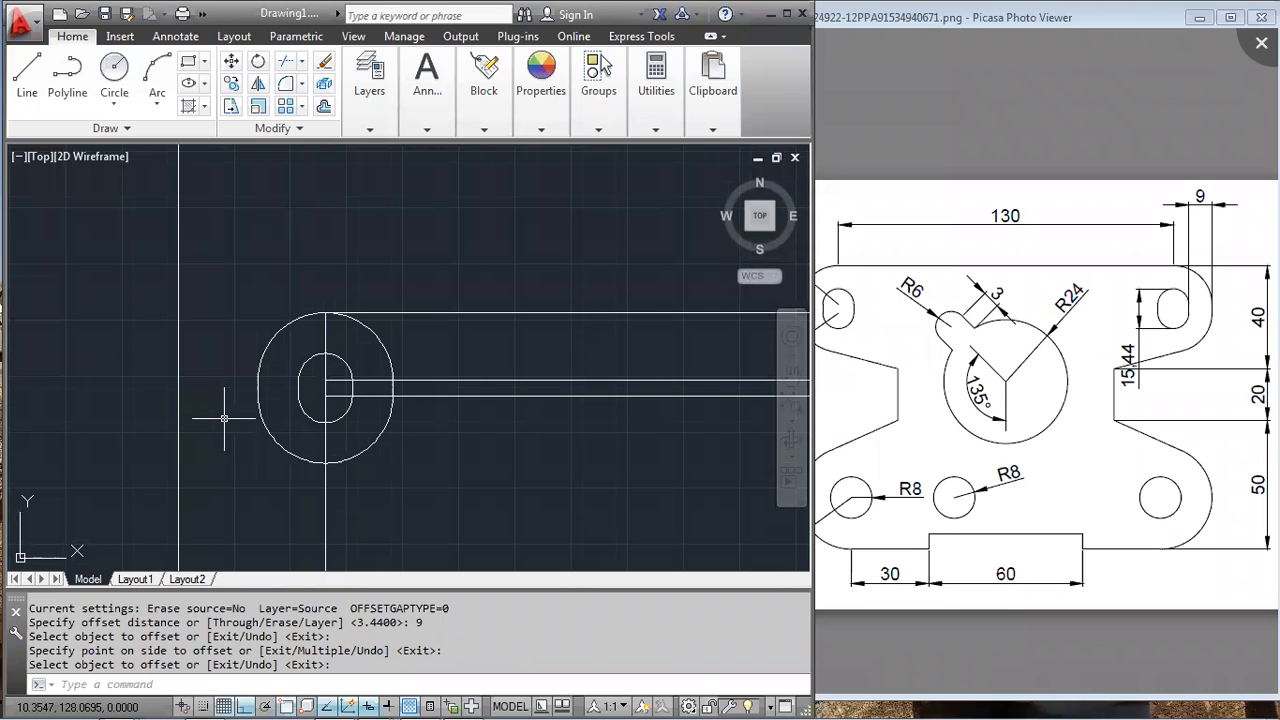
scroll(322, 343, "down", 5)
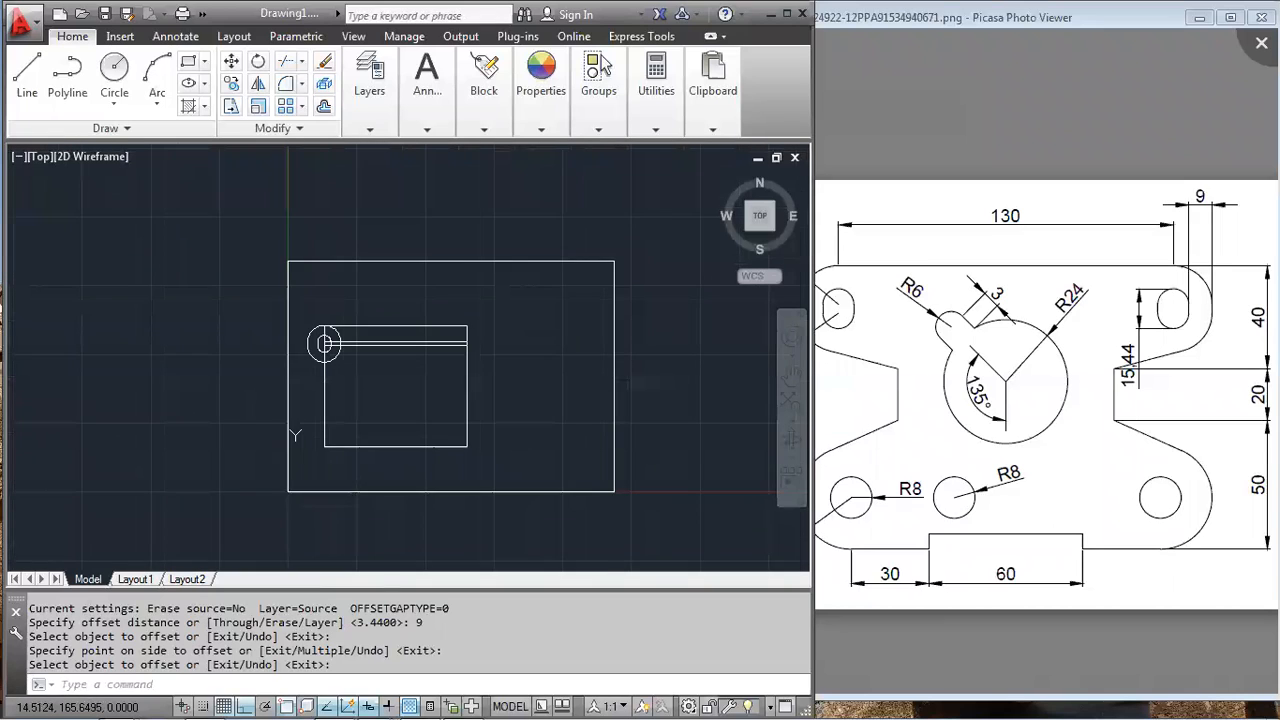
scroll(305, 311, "up", 2)
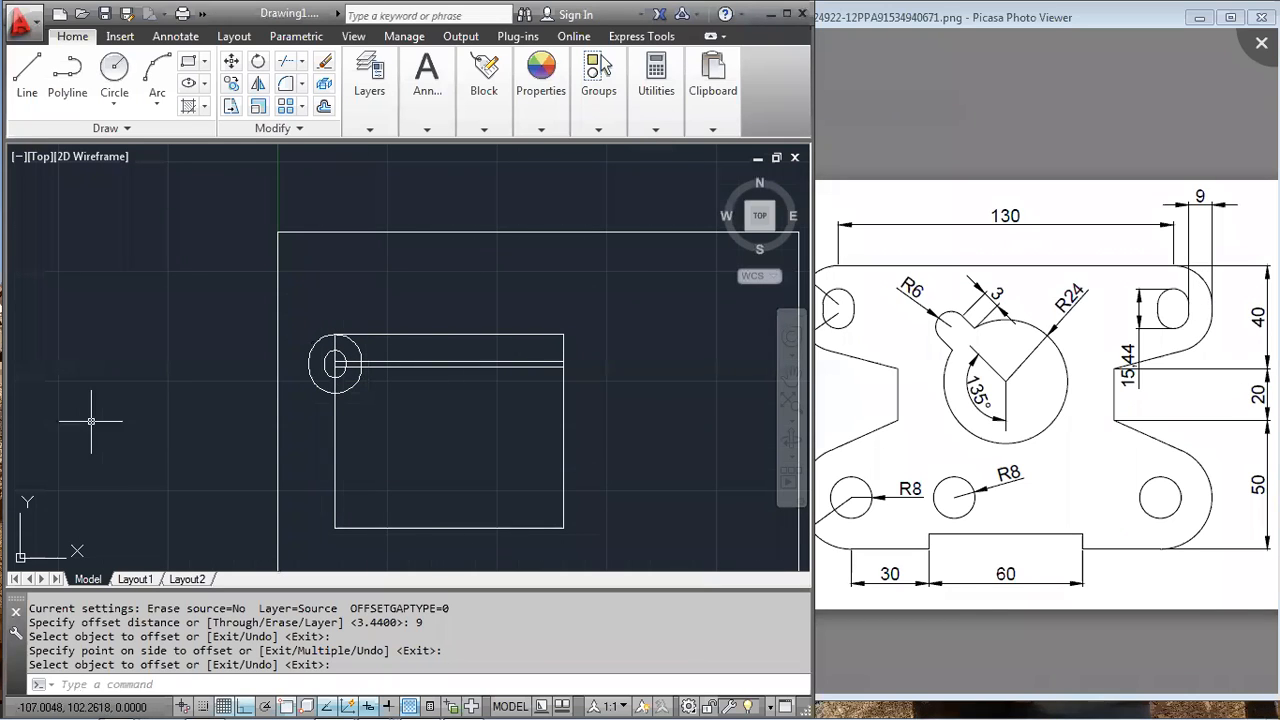
scroll(323, 350, "up", 5)
scroll(323, 350, "down", 2)
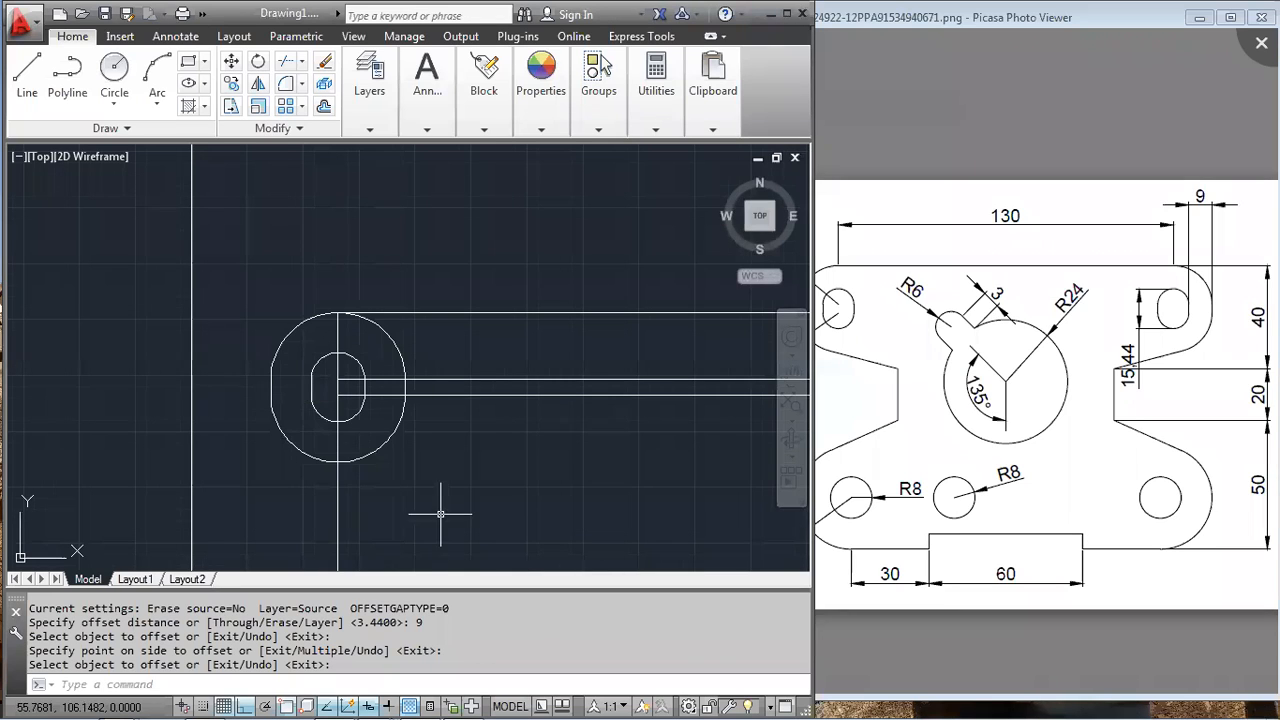
scroll(350, 372, "down", 4)
scroll(365, 362, "up", 6)
scroll(365, 362, "down", 2)
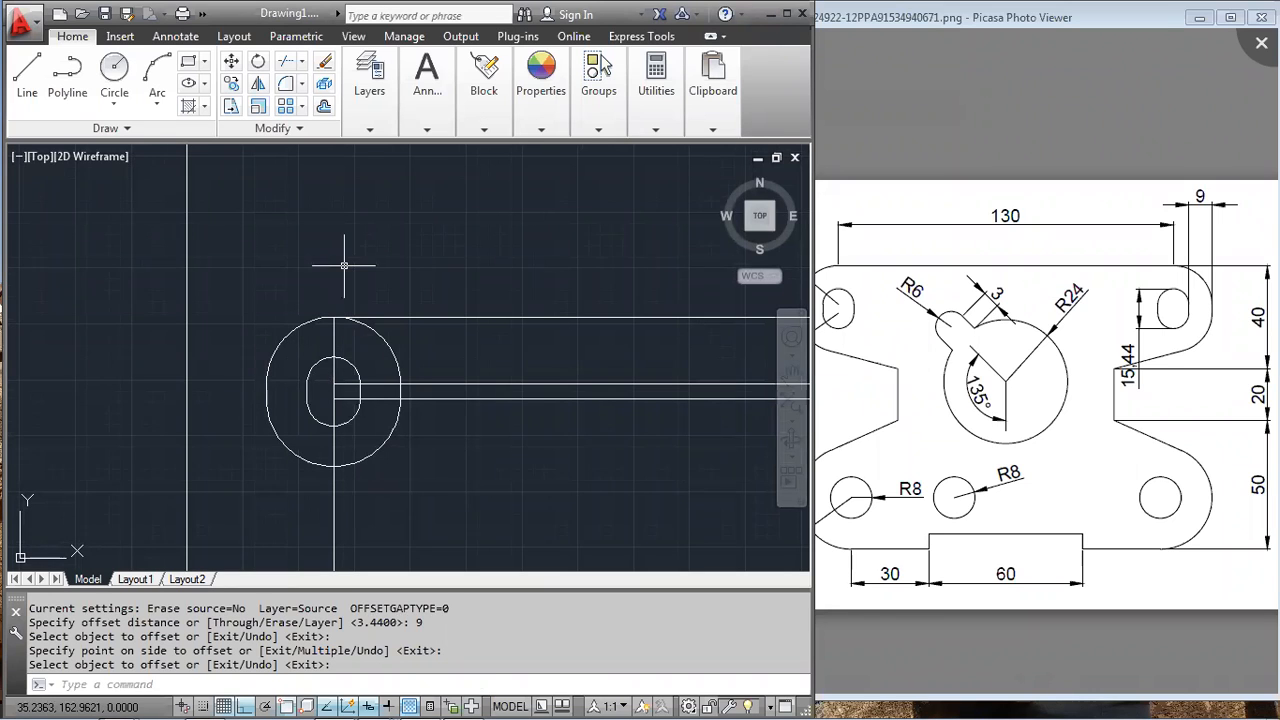
key("Return")
key("Return")
key("Return")
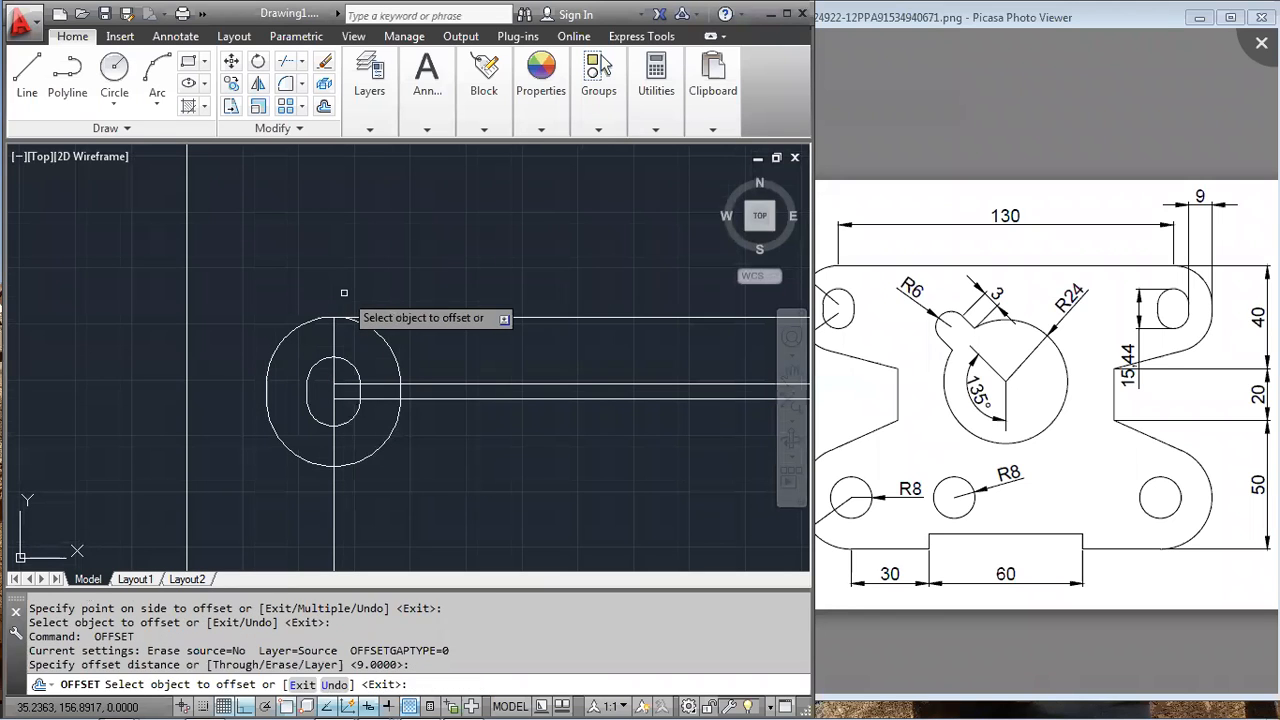
left_click(301, 334)
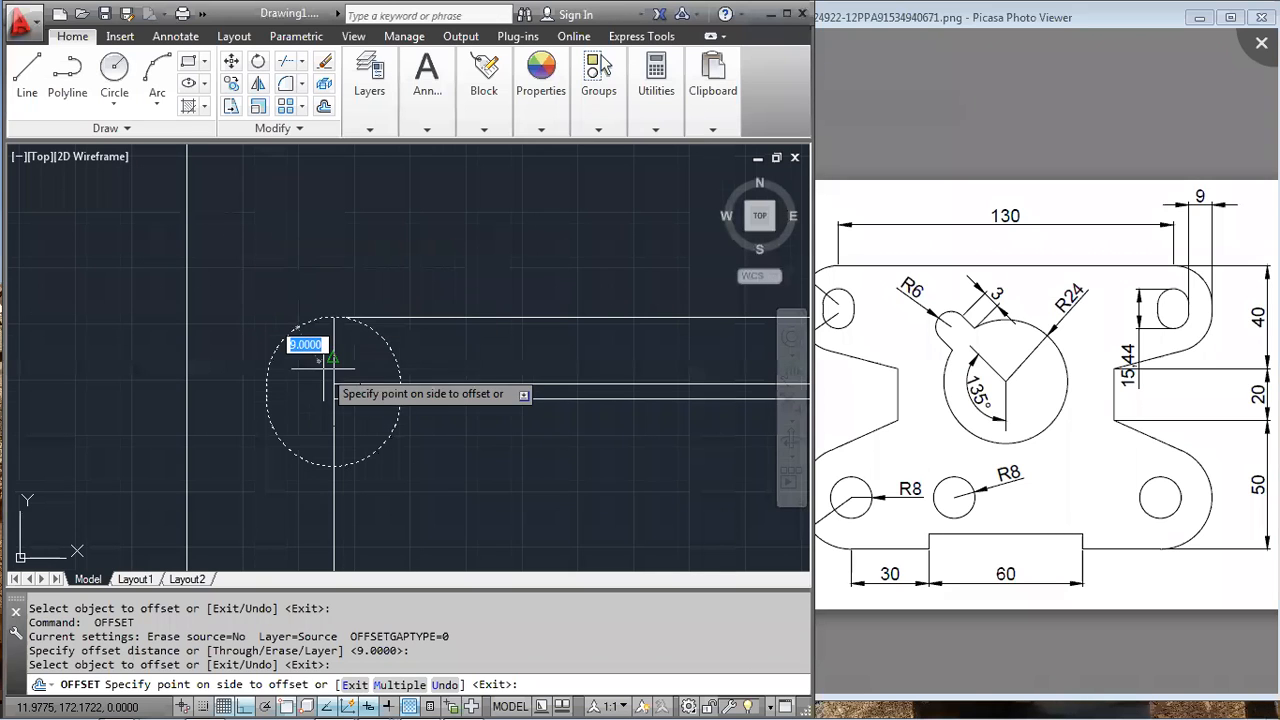
key("Escape")
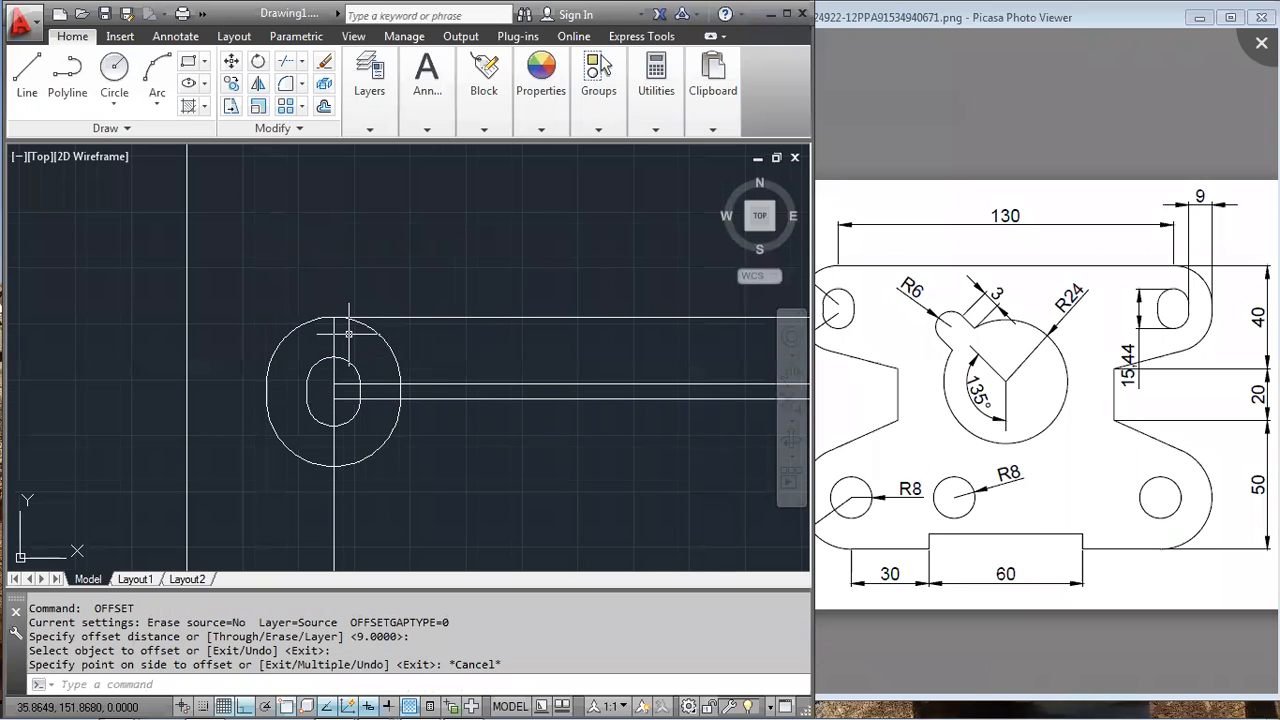
- Copy the outer rounded outline and inner slot from the upper arc centre to the right end of the same horizontal line
scroll(532, 296, "down", 1)
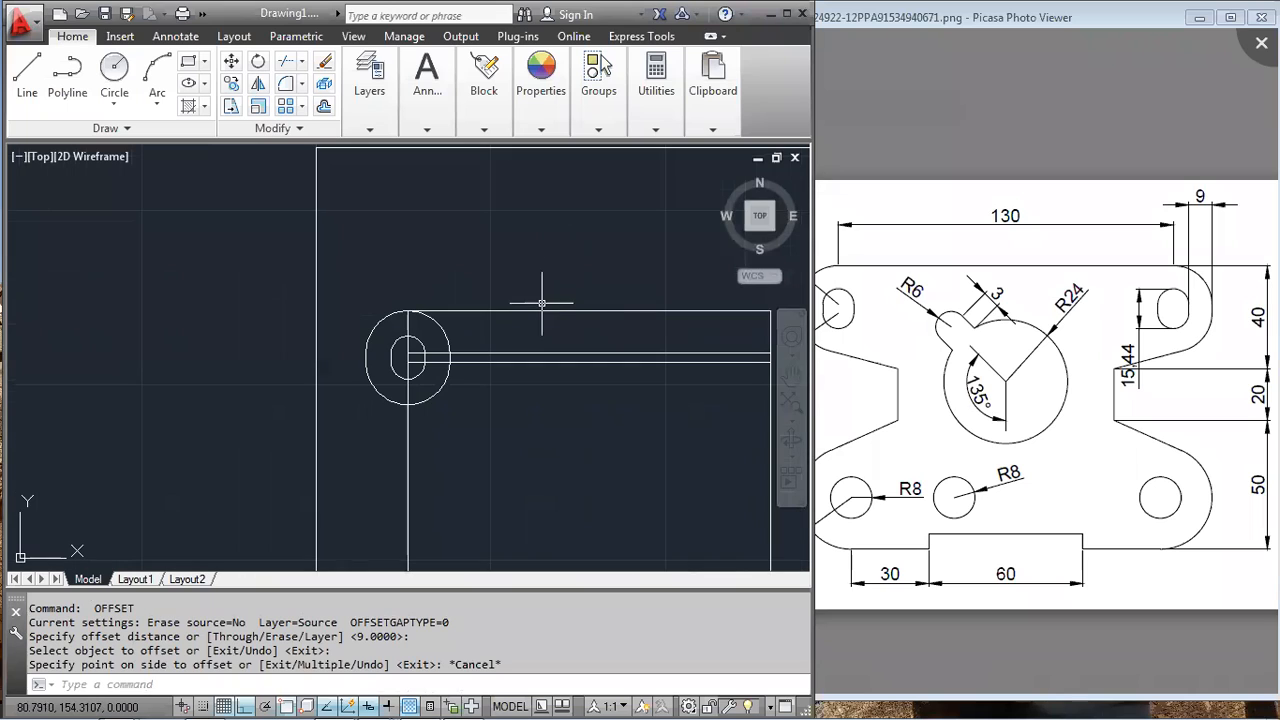
type("co")
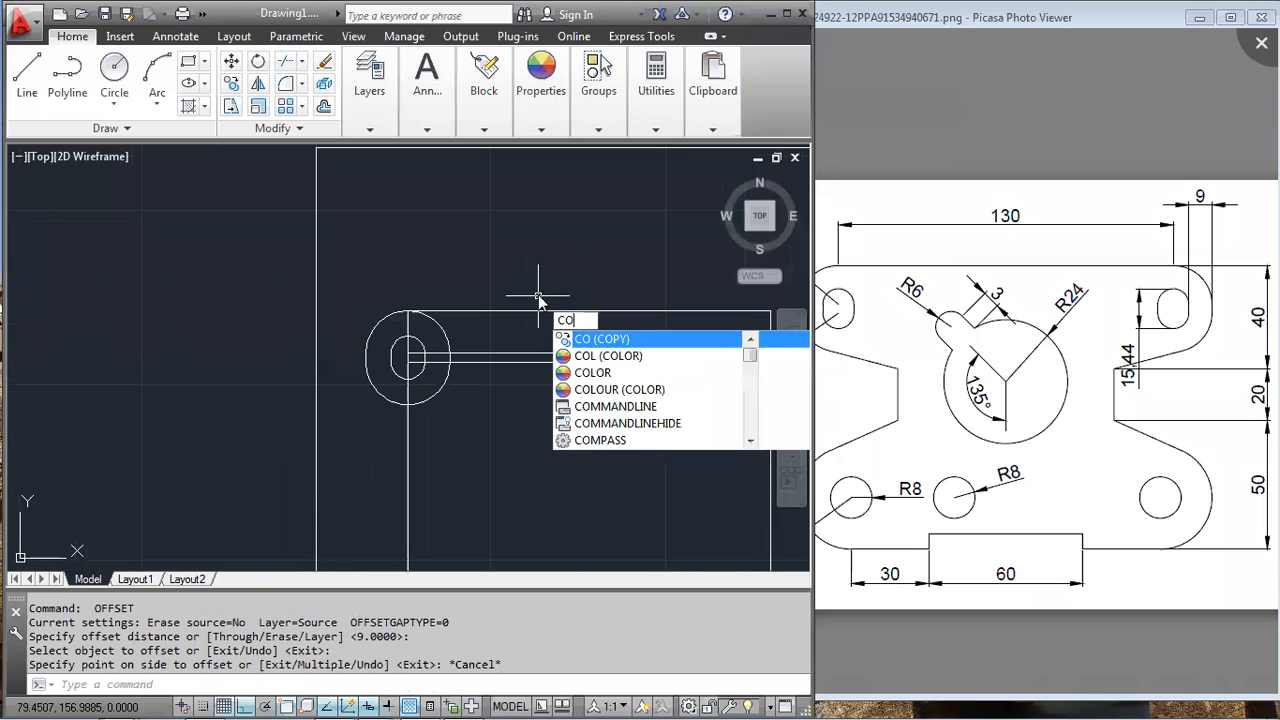
key("Return")
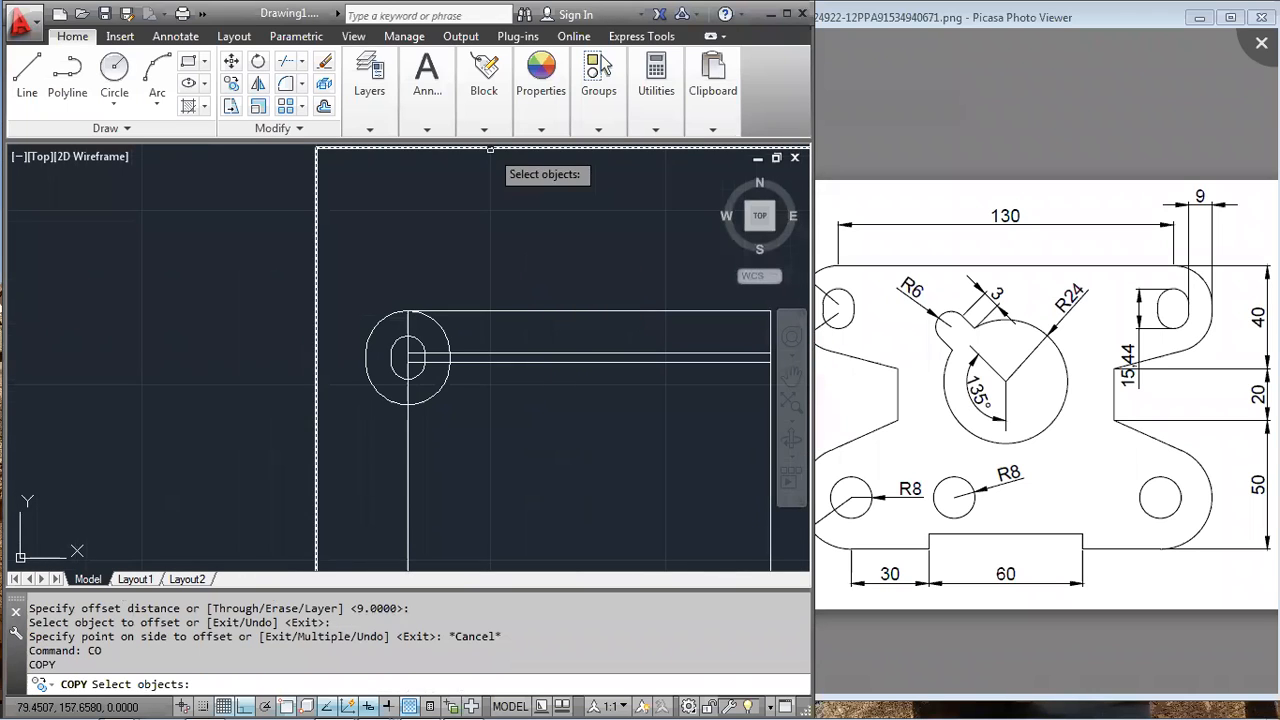
left_click(378, 328)
left_click(404, 372)
key("Return")
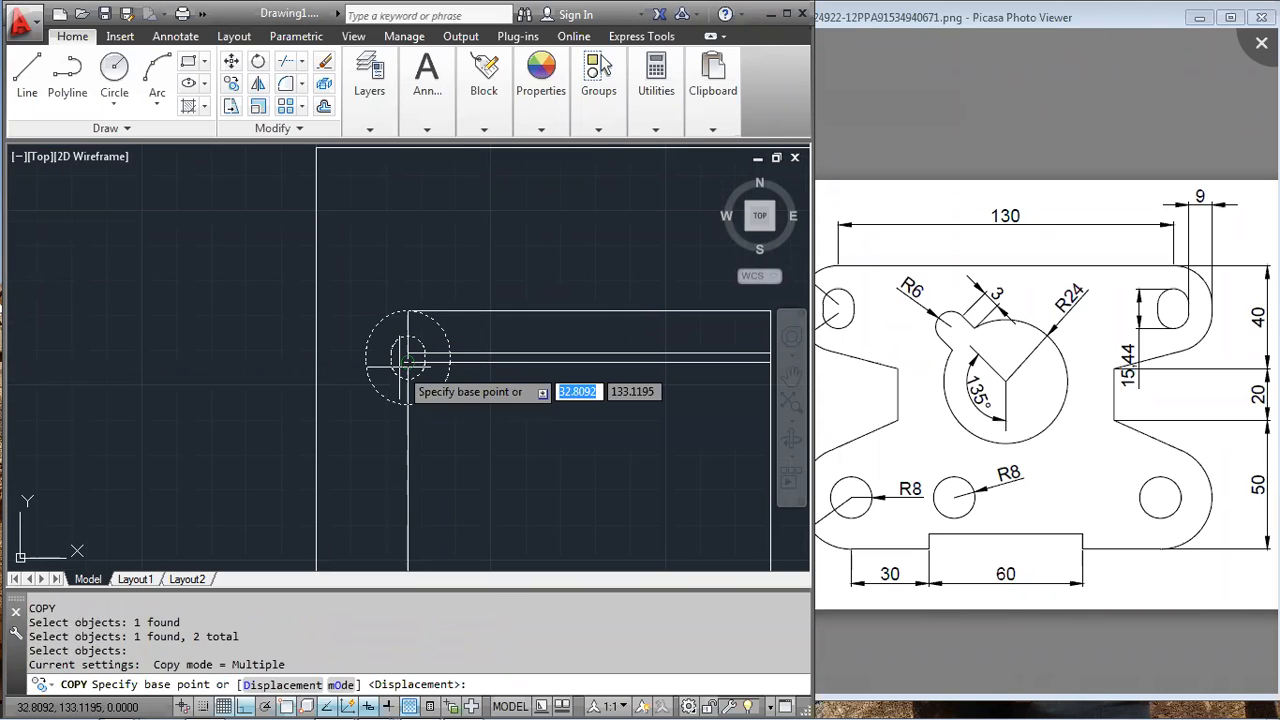
scroll(415, 356, "up", 8)
left_click(418, 355)
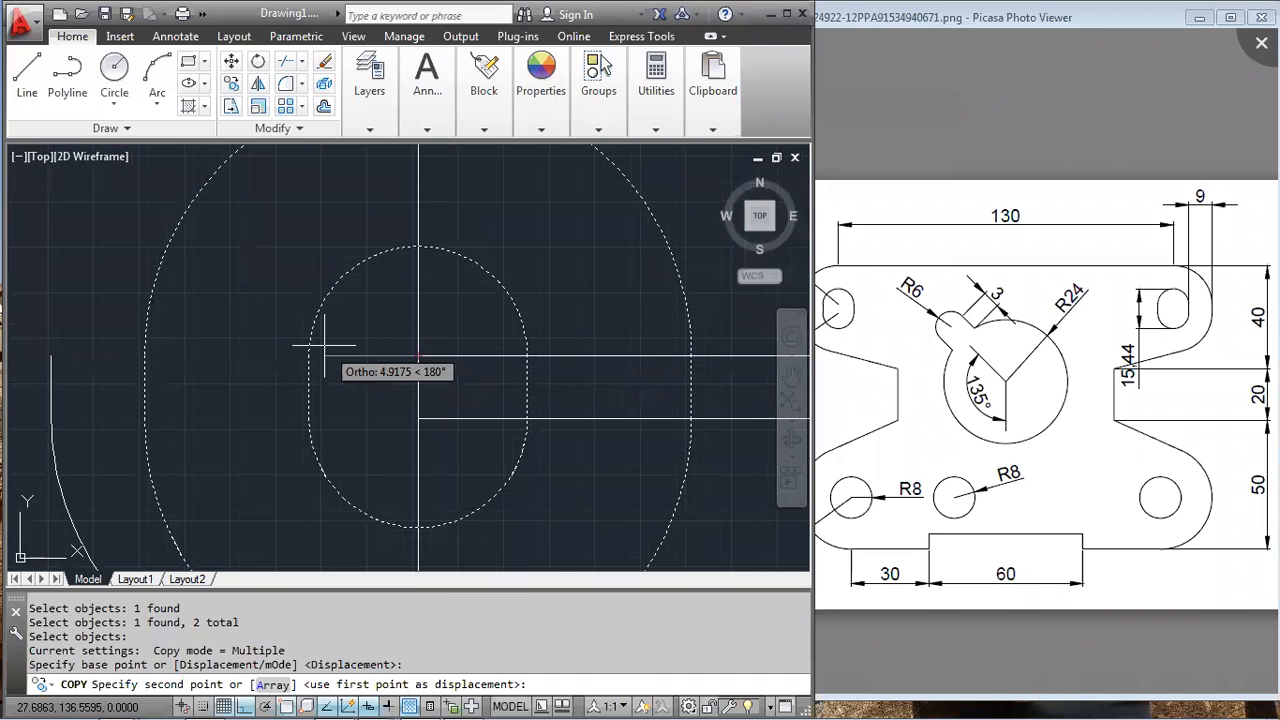
scroll(300, 343, "down", 4)
scroll(561, 348, "up", 8)
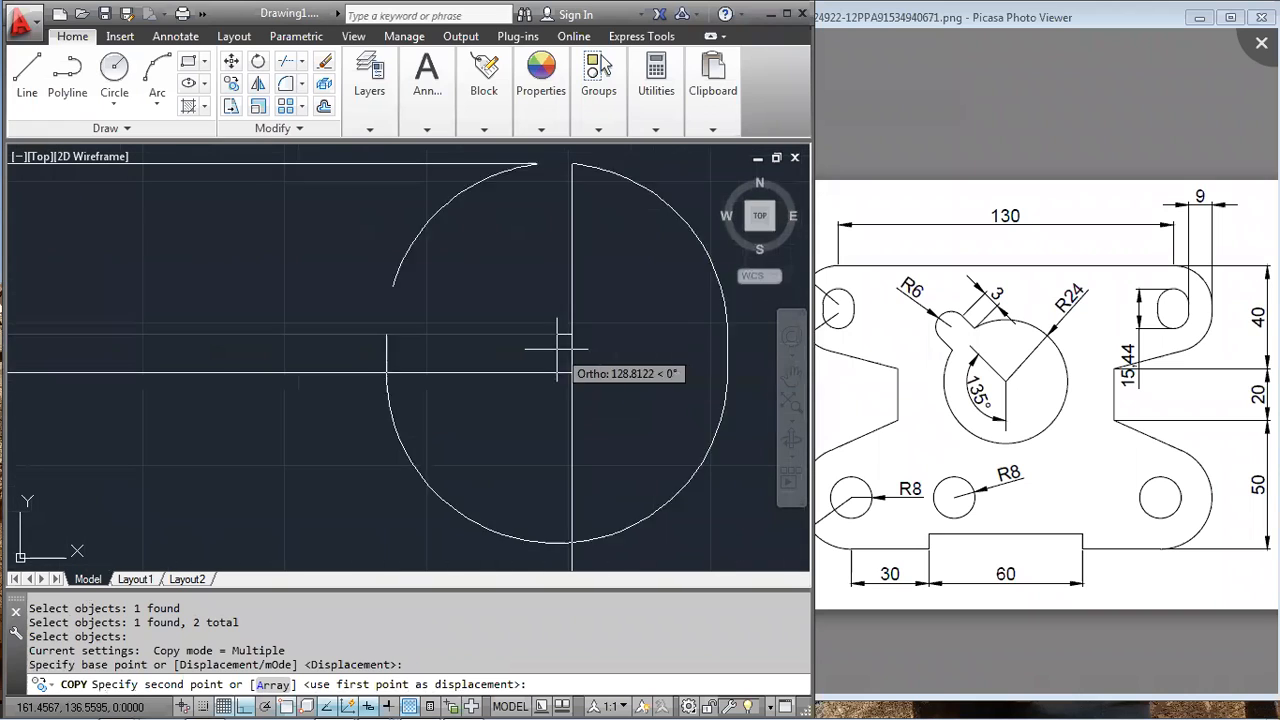
left_click(572, 335)
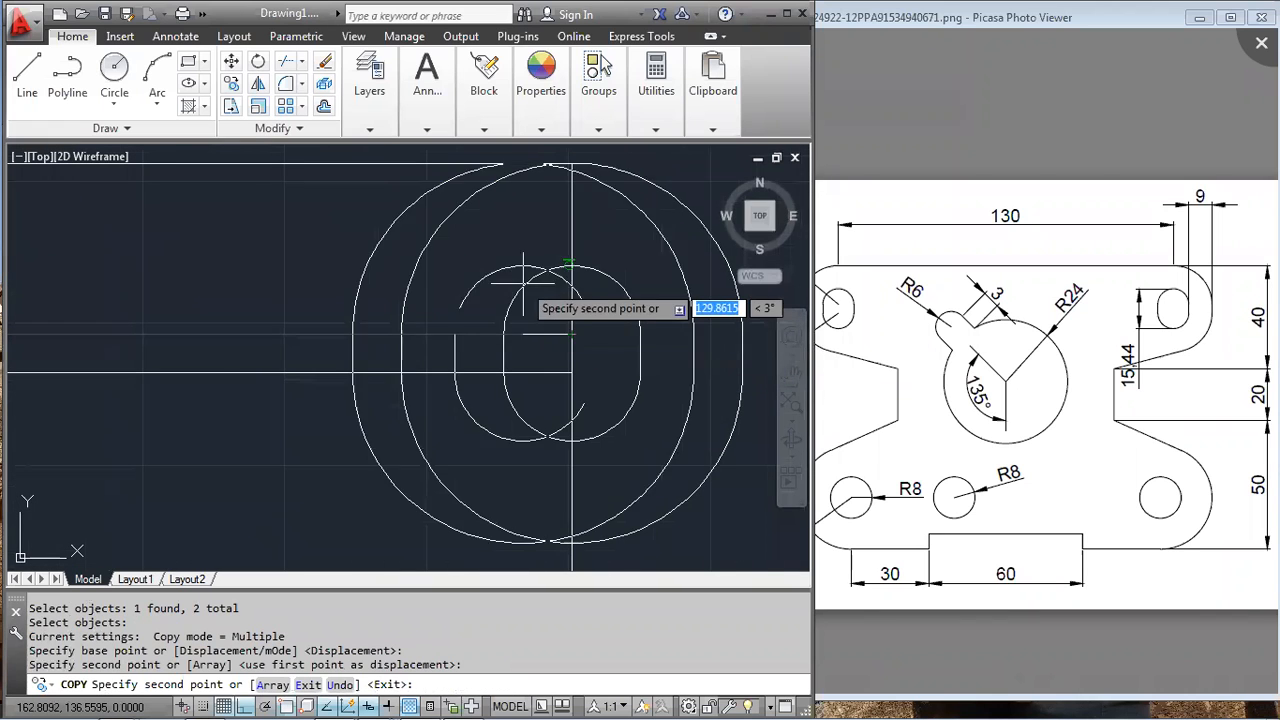
scroll(518, 280, "down", 6)
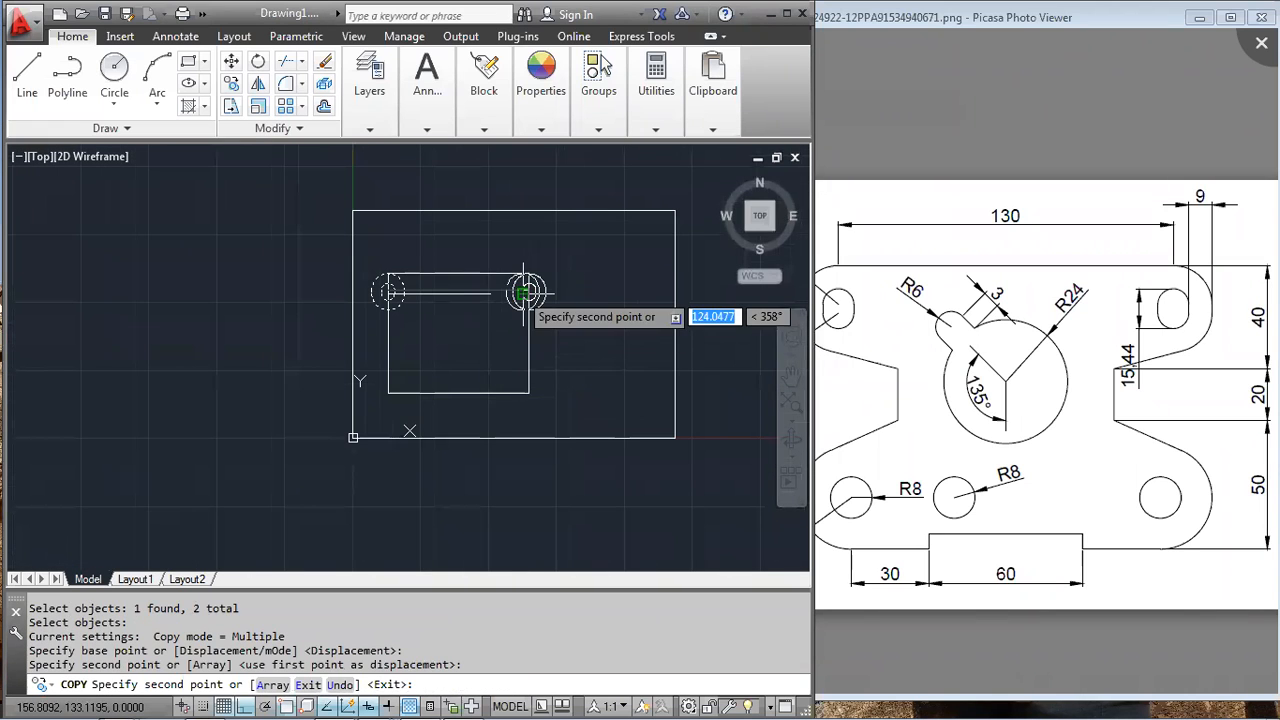
- Finish copying the rounded corner and shift the reference image so its left-side dimensions are fully visible
key("Escape")
scroll(372, 295, "up", 5)
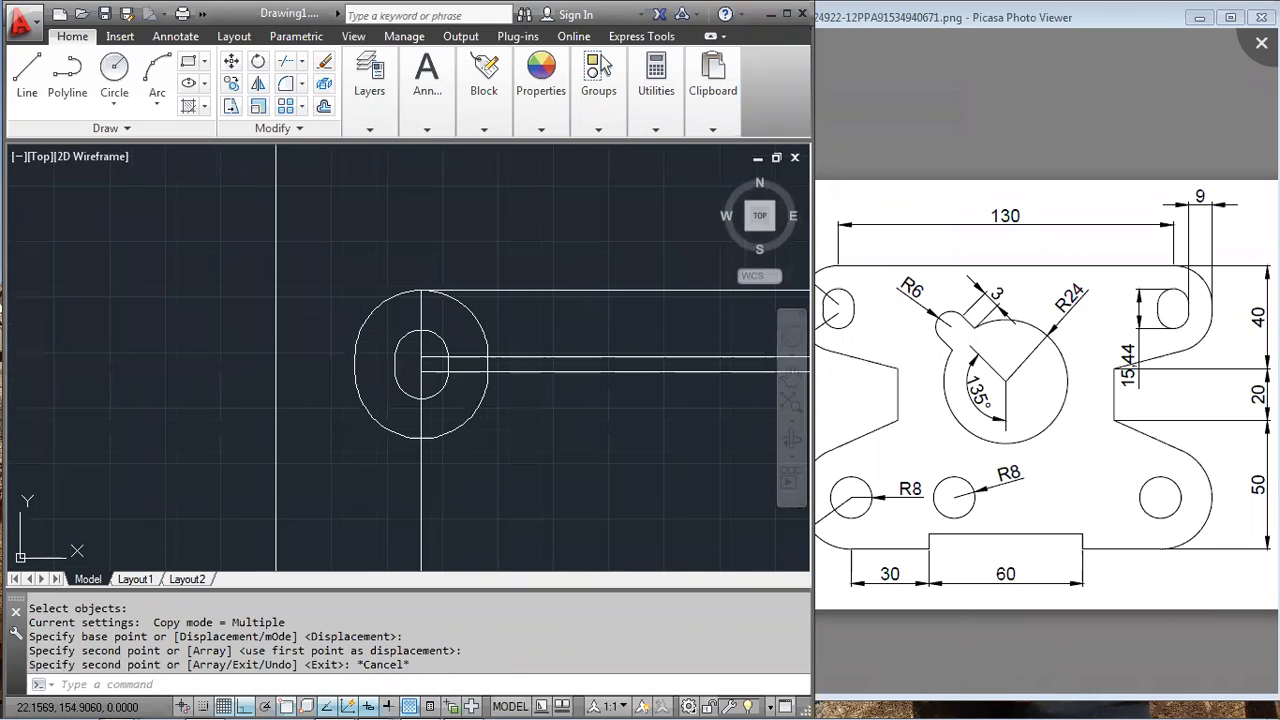
scroll(560, 310, "down", 5)
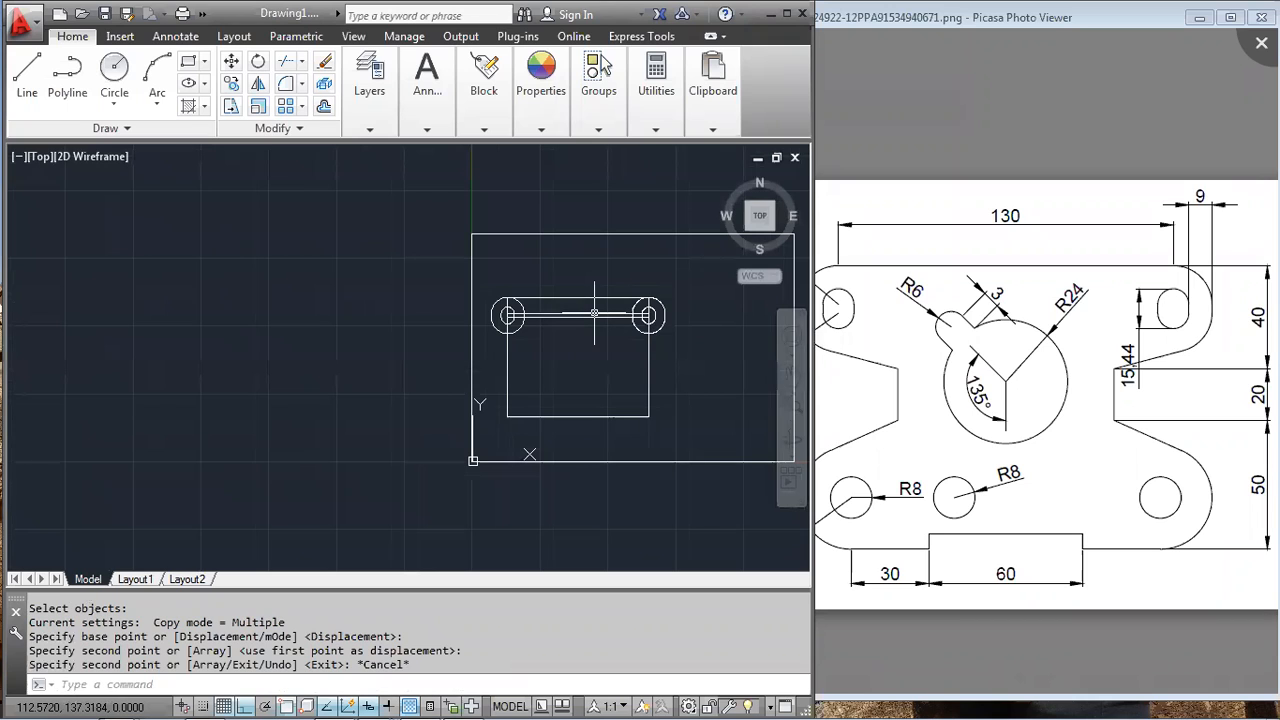
scroll(595, 313, "down", 2)
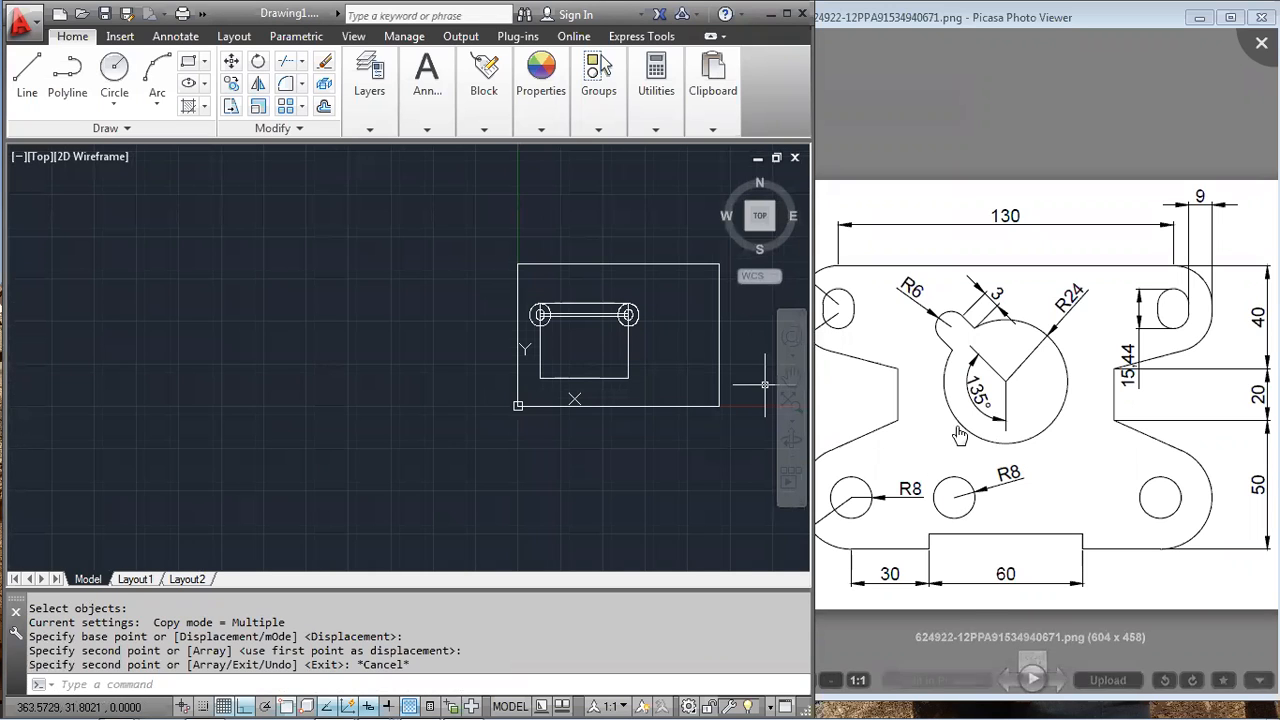
left_click_drag(962, 433, 1017, 347)
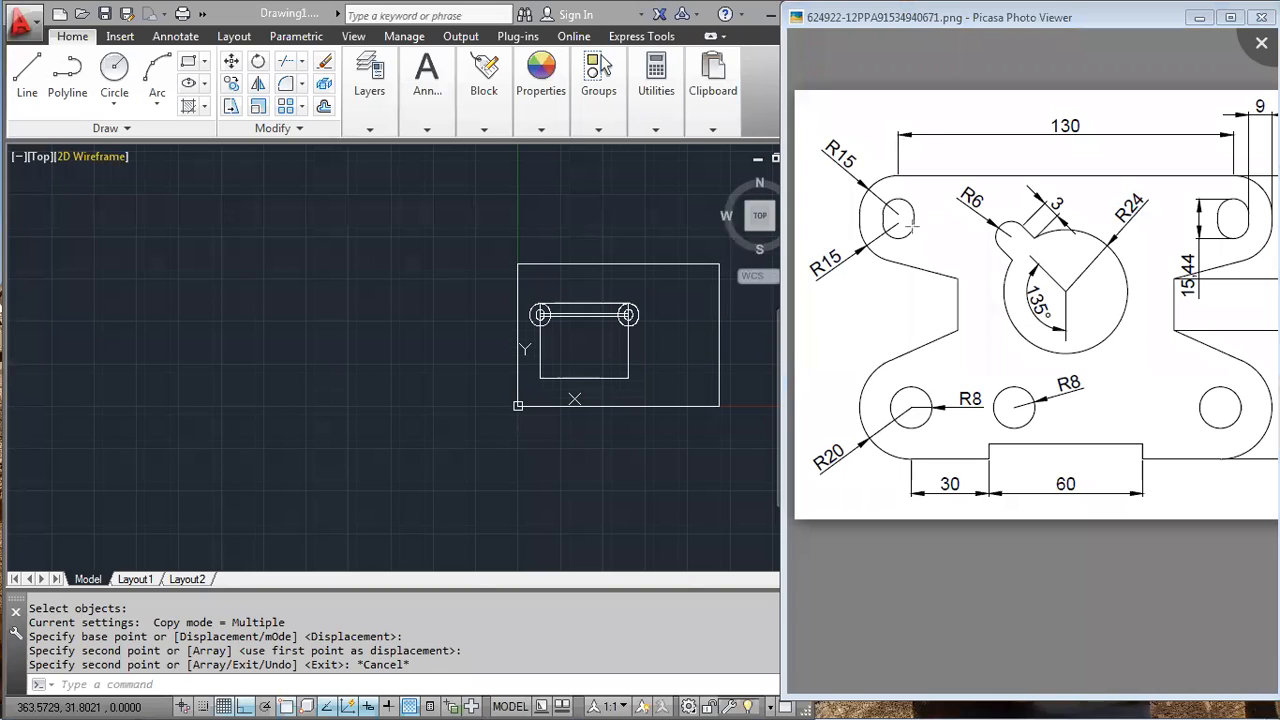
- Mark the vertical lines through the R15 and R8 centres, the left extent and the lower edge on the reference image
left_click_drag(900, 132, 896, 521)
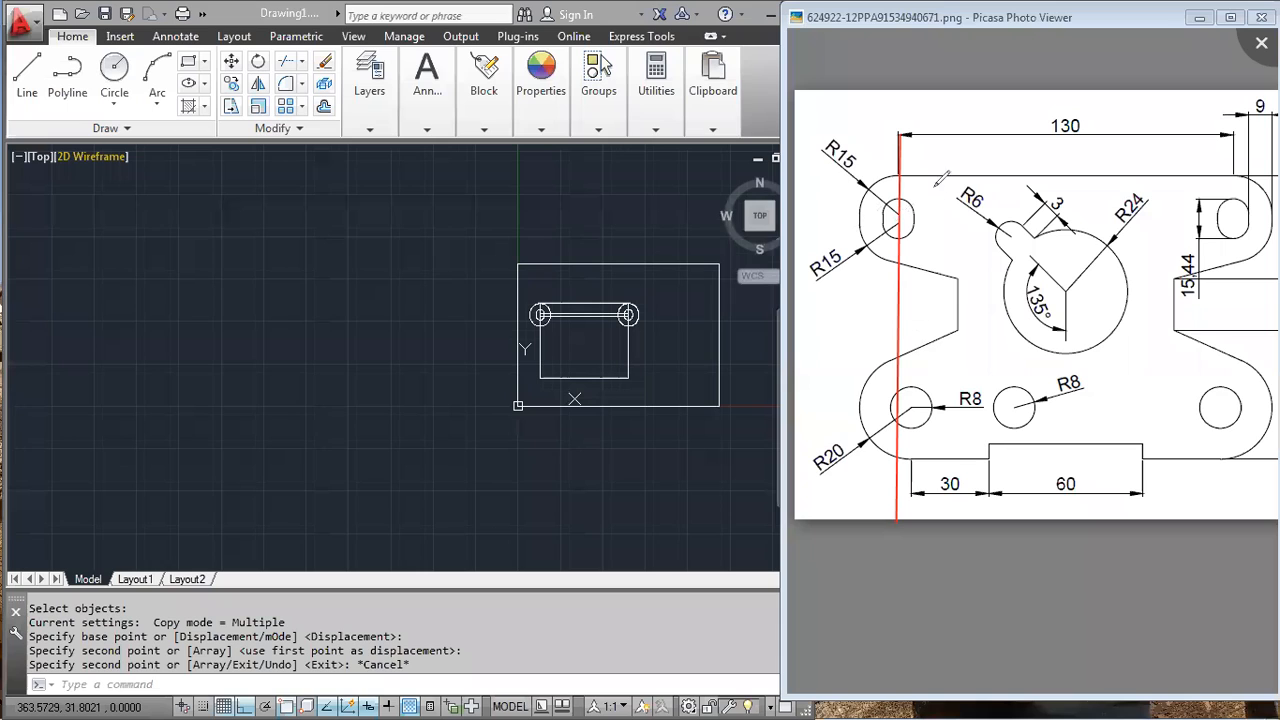
left_click_drag(920, 178, 914, 500)
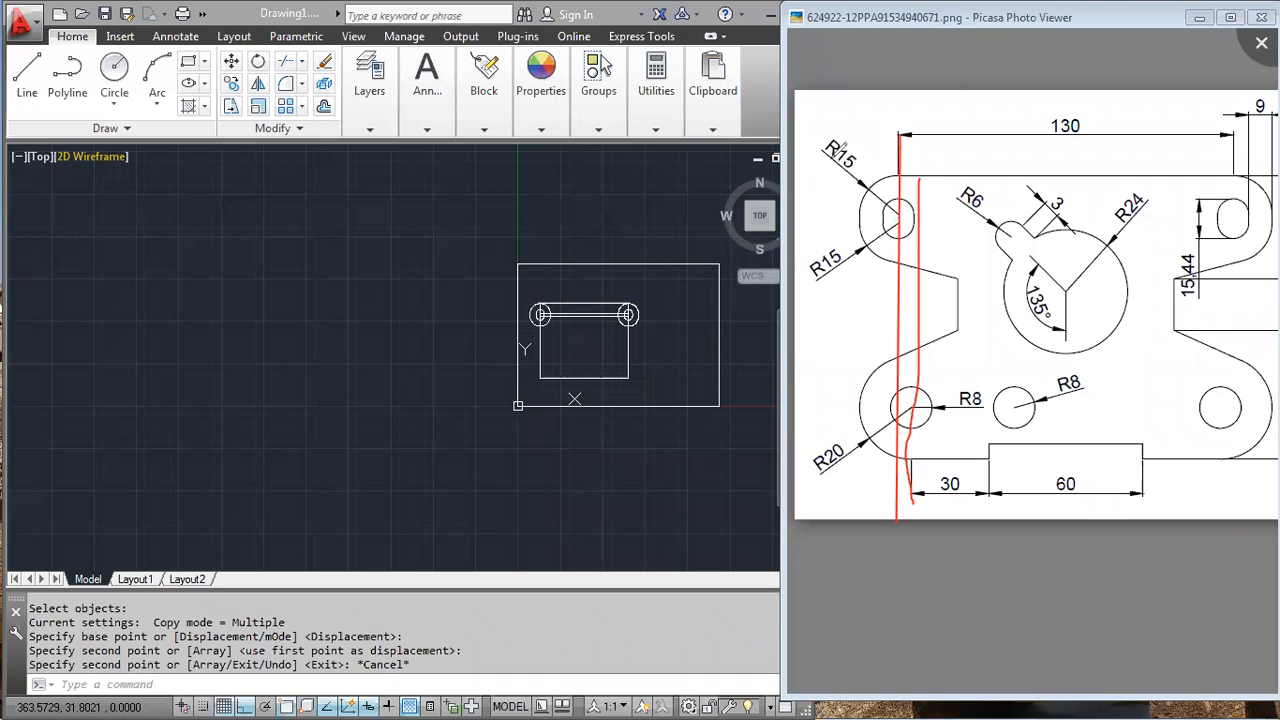
left_click(919, 330)
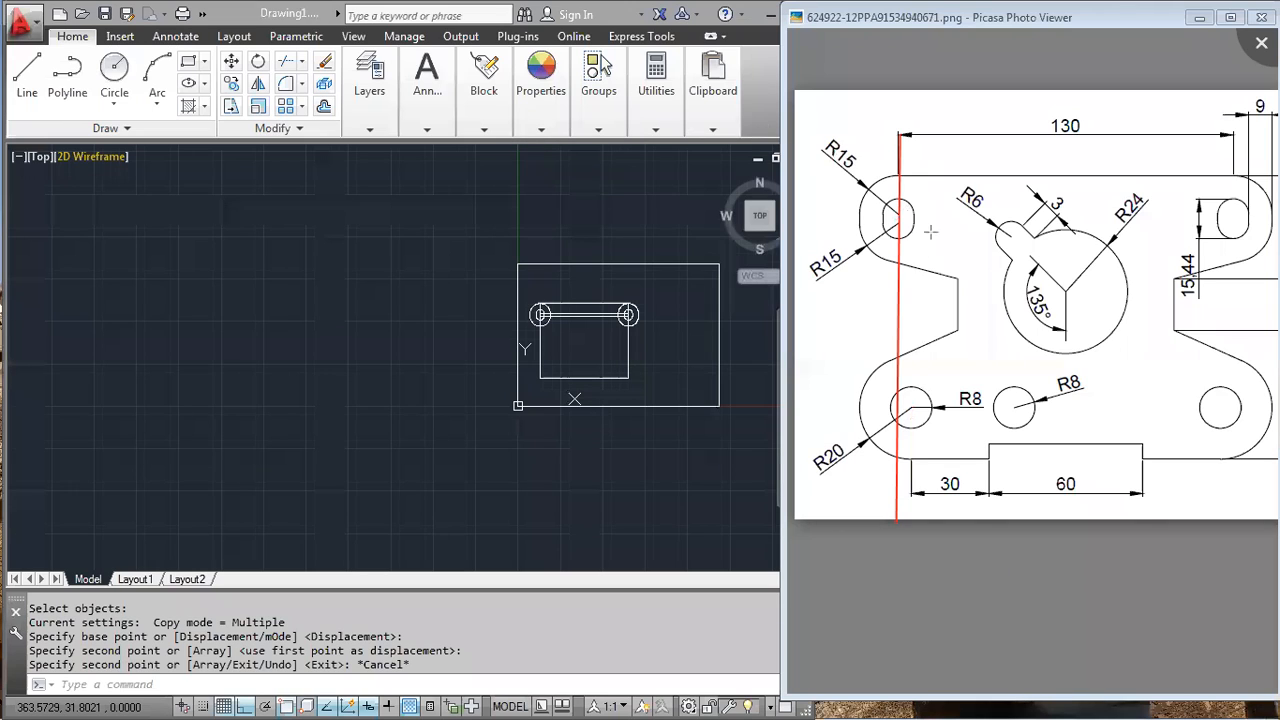
left_click_drag(906, 194, 917, 142)
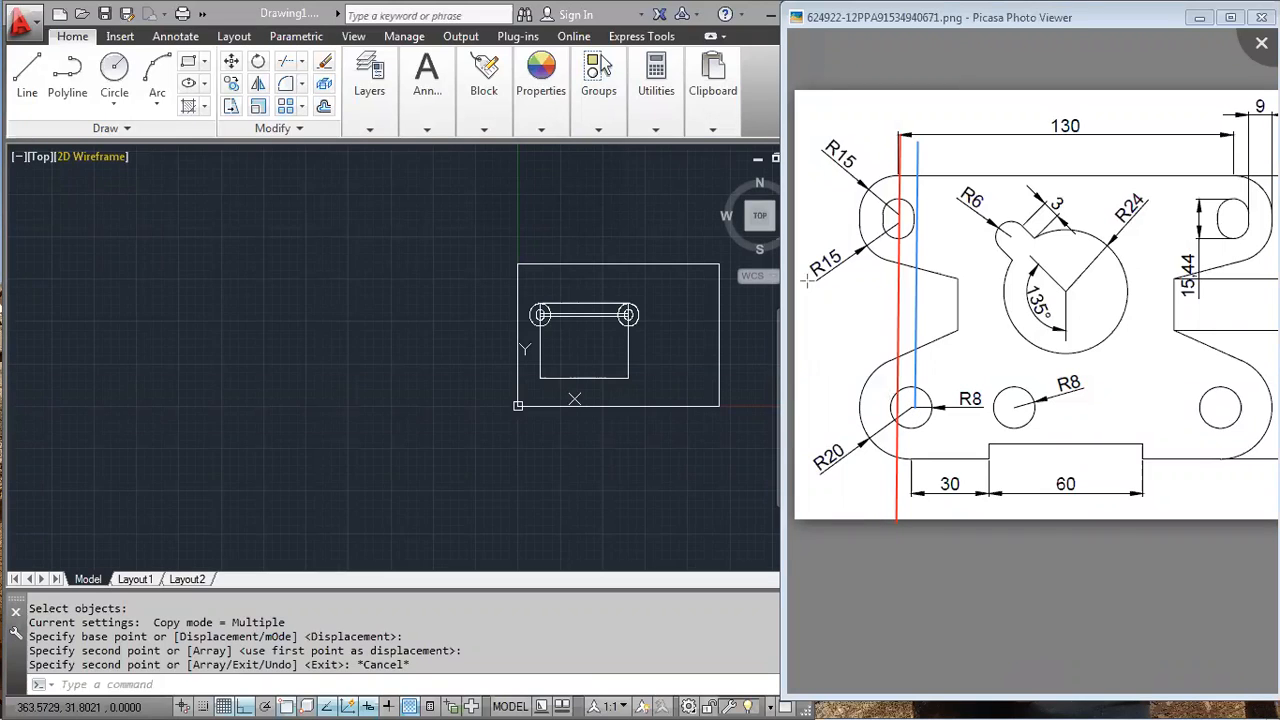
left_click_drag(858, 213, 859, 446)
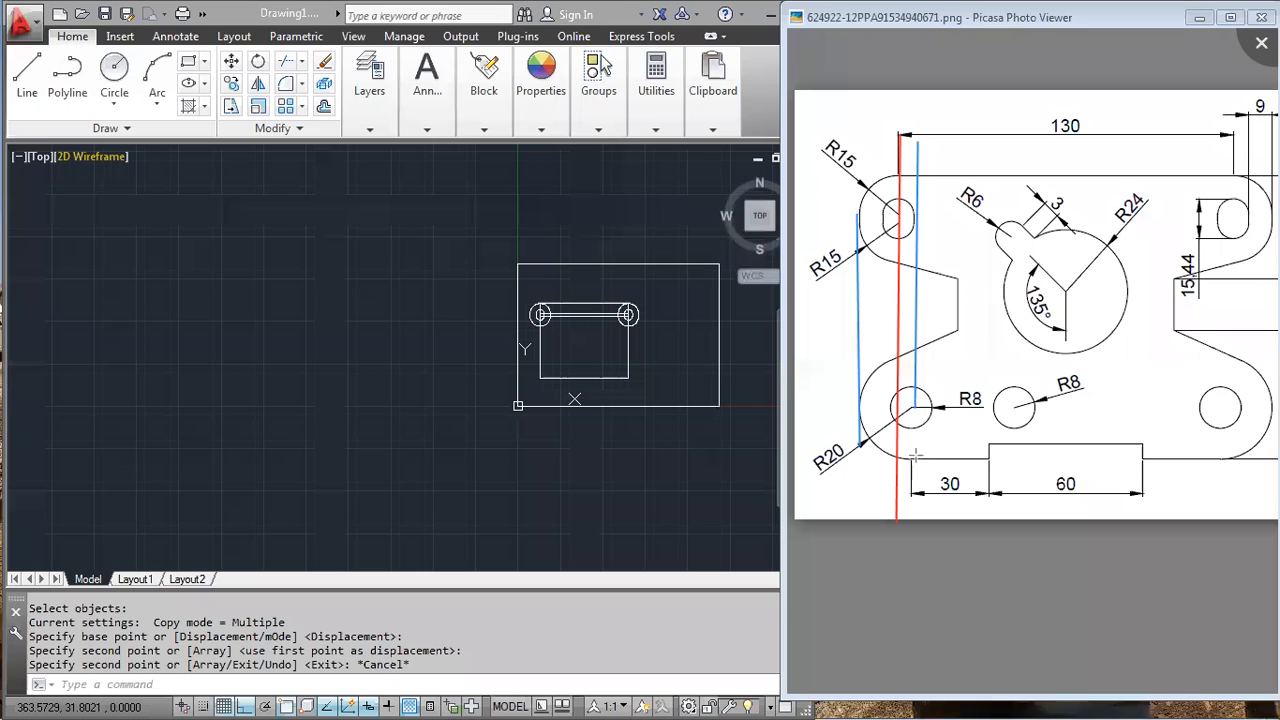
left_click_drag(913, 456, 970, 455)
- Offset the bottom edge of the inner rectangle upward by 20
left_click(277, 223)
scroll(614, 387, "up", 4)
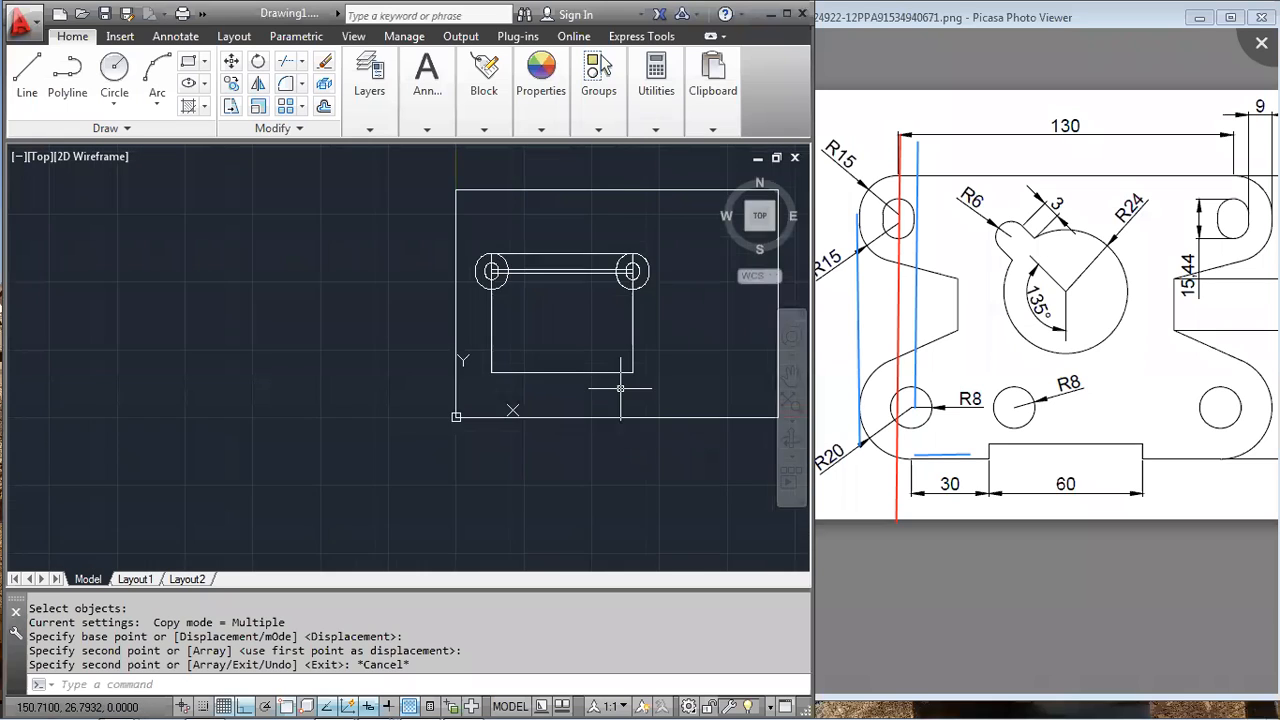
scroll(608, 383, "down", 3)
scroll(440, 250, "up", 2)
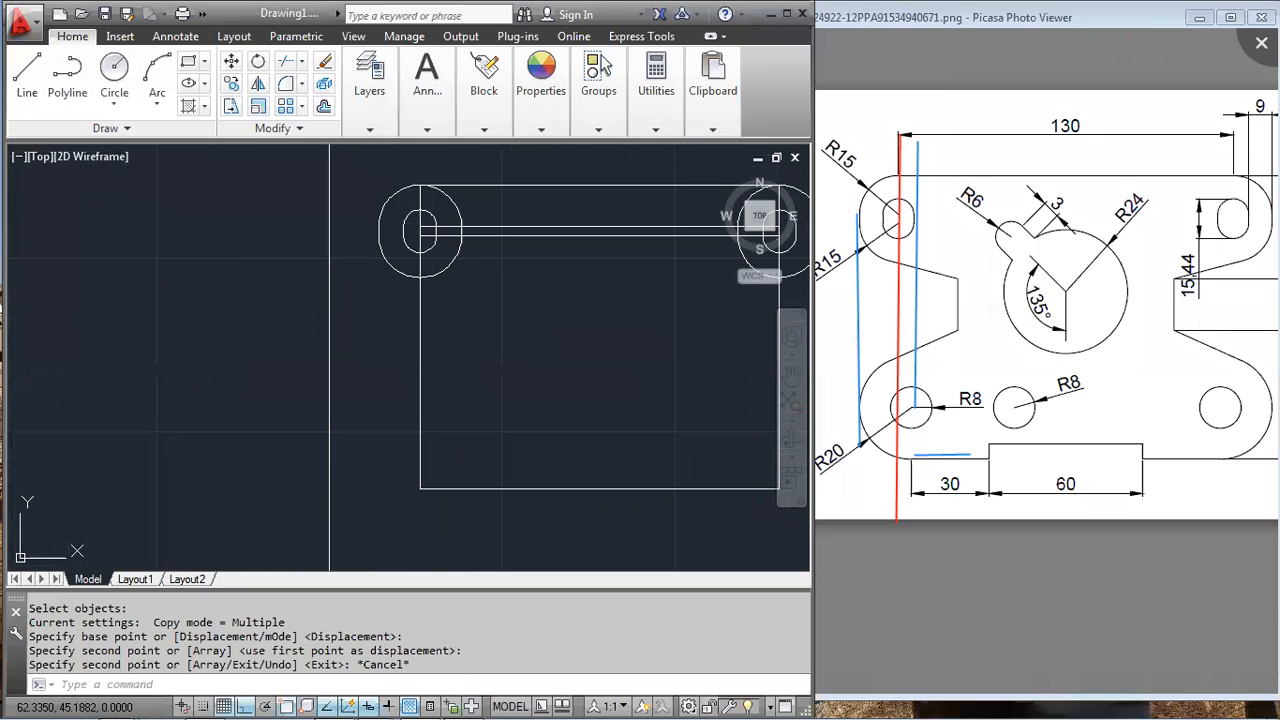
type("o")
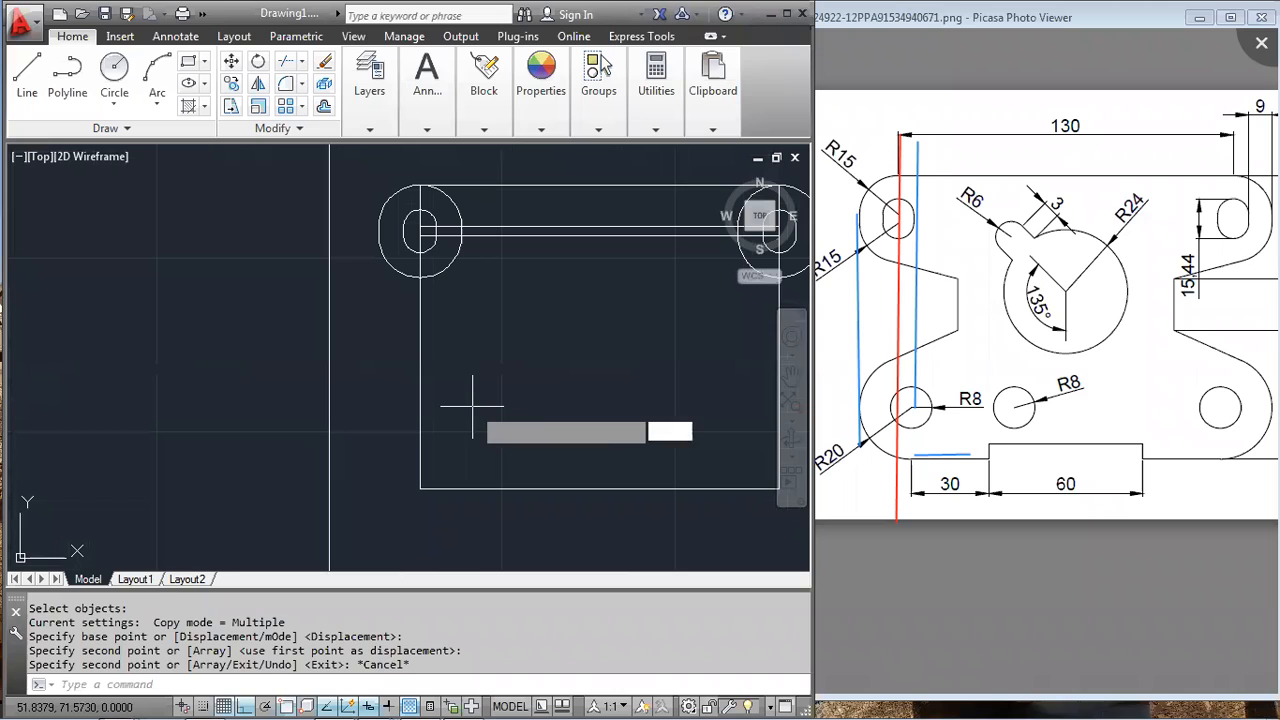
key("Return")
type("20")
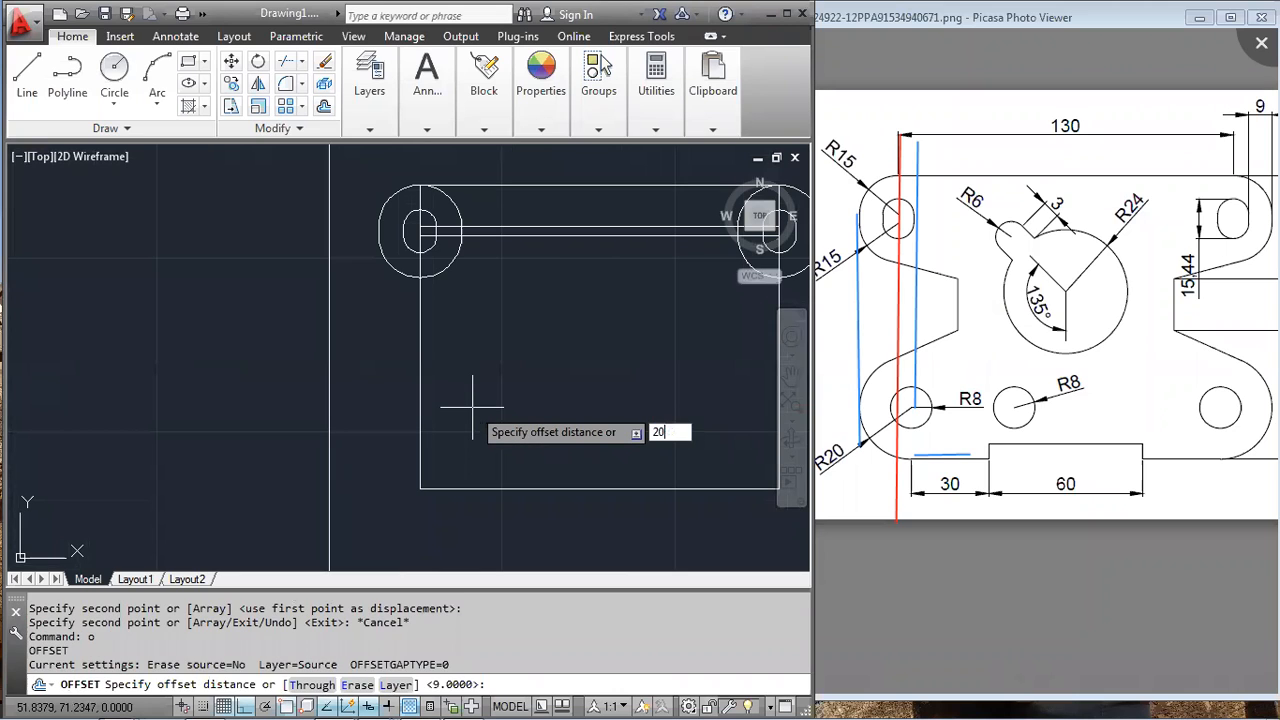
key("Return")
left_click(485, 489)
left_click(494, 374)
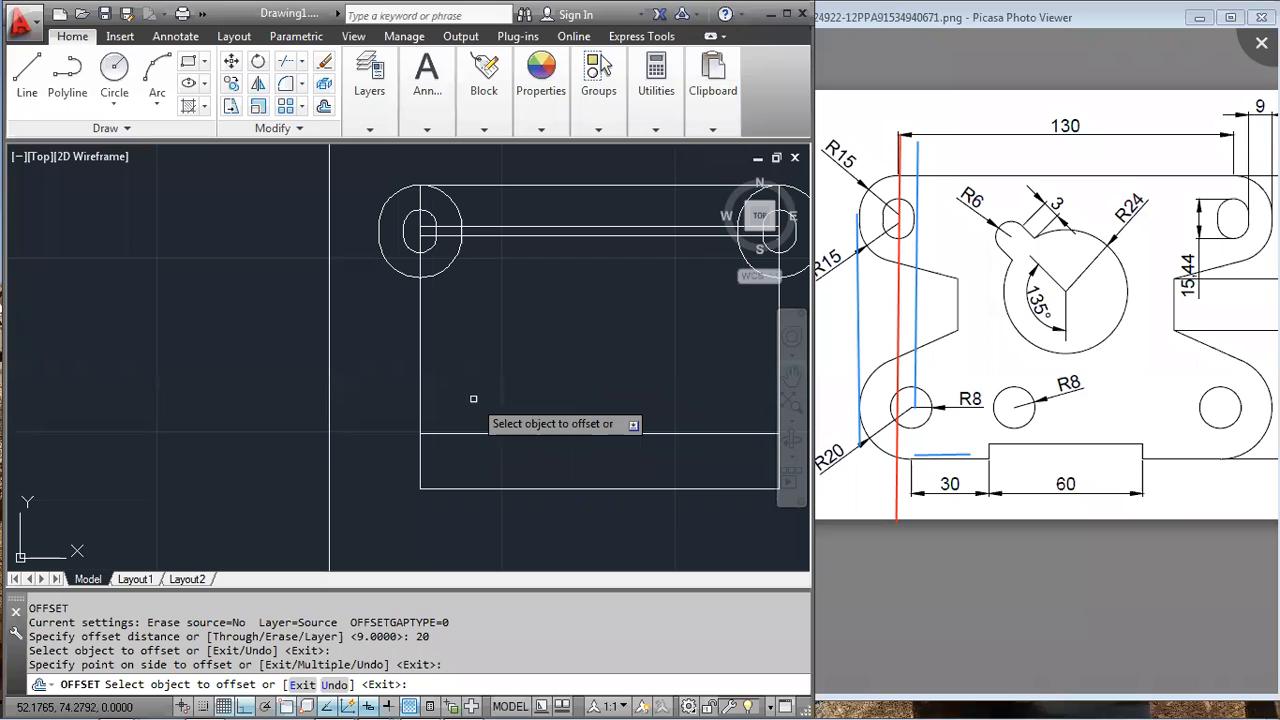
- Offset the left vertical edge of the inner rectangle inward by 5
key("Return")
key("Return")
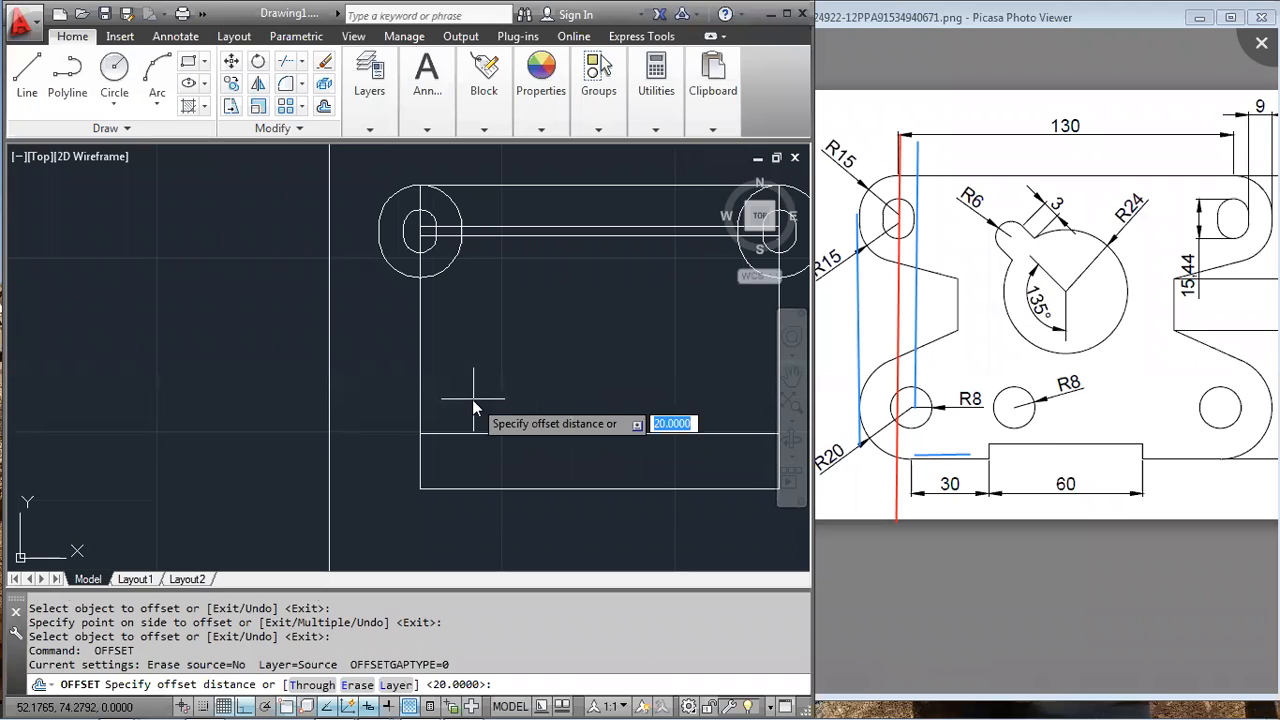
type("5")
key("Return")
left_click(421, 350)
left_click(518, 364)
key("Return")
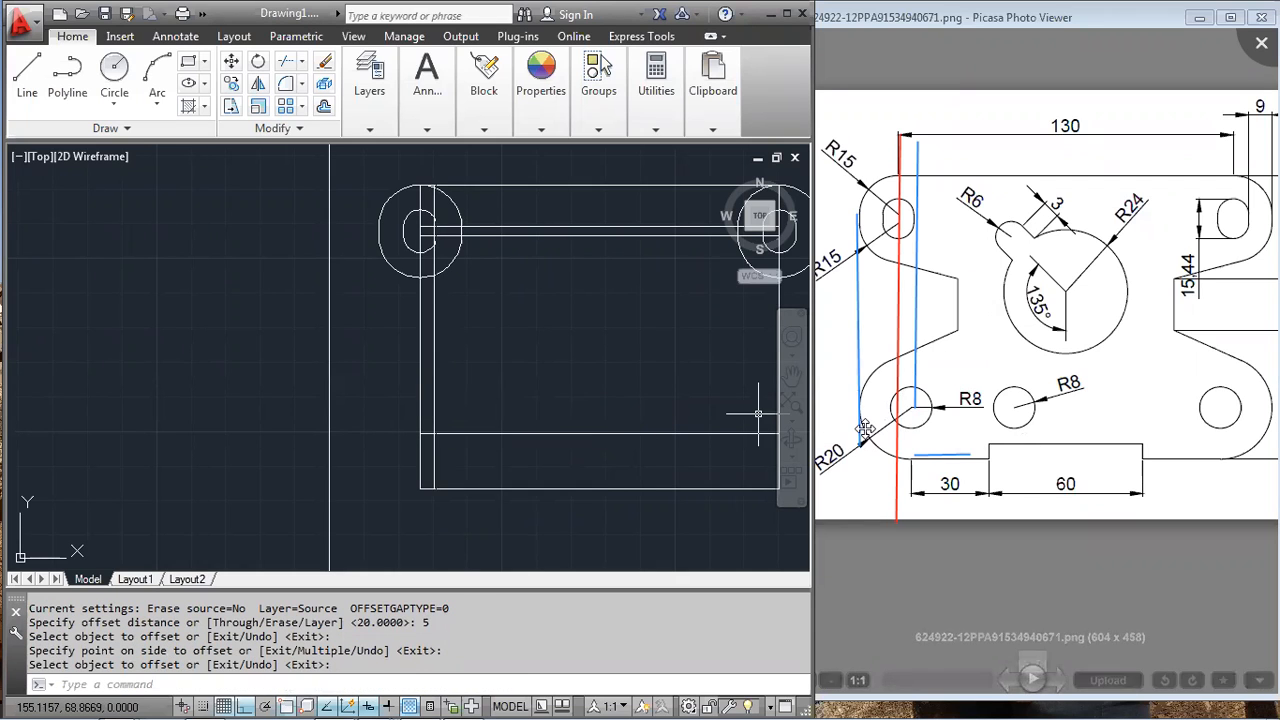
- Draw a circle of radius 20 centred where the two offset lines cross near the lower-left corner
type("c")
key("Return")
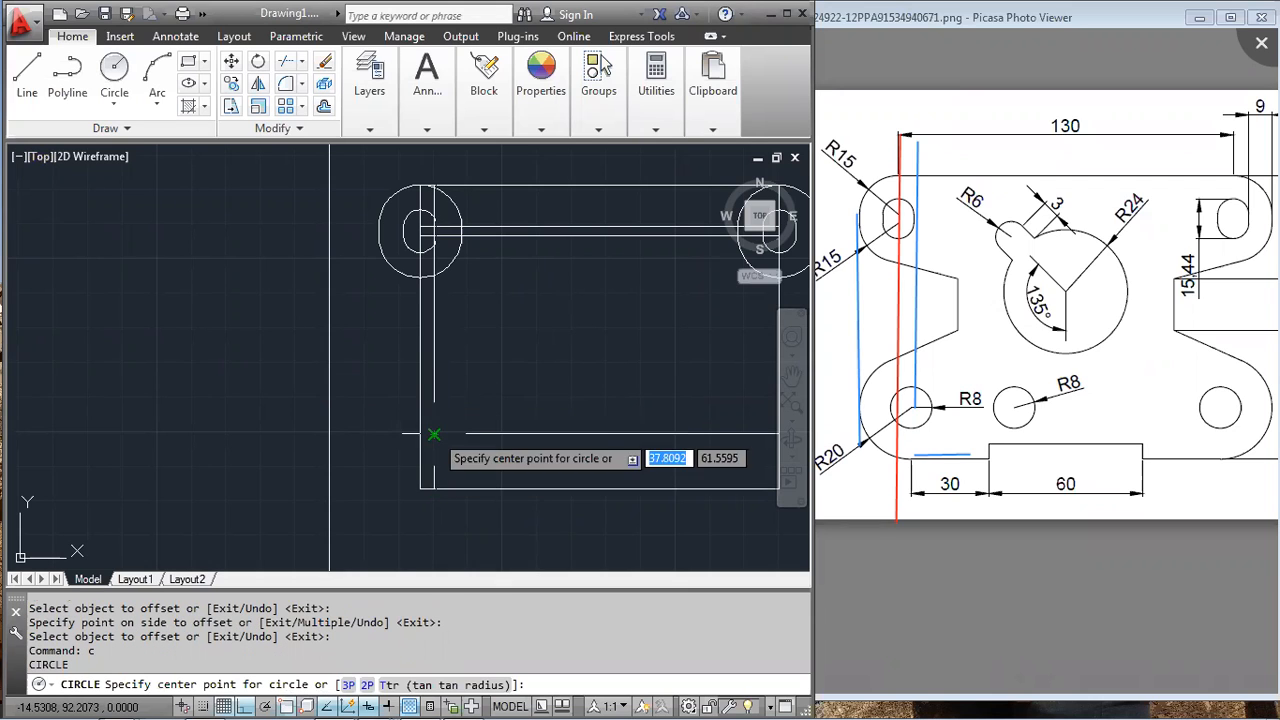
left_click(433, 433)
type("2")
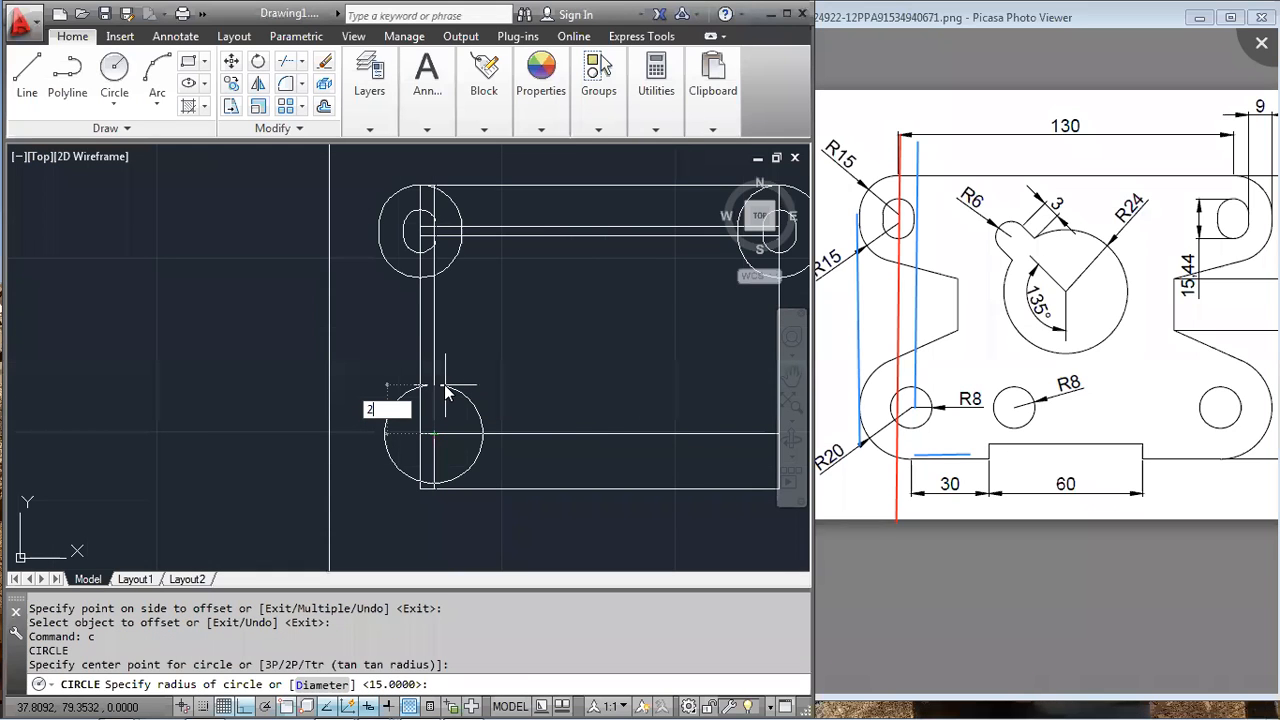
type("20")
key("Return")
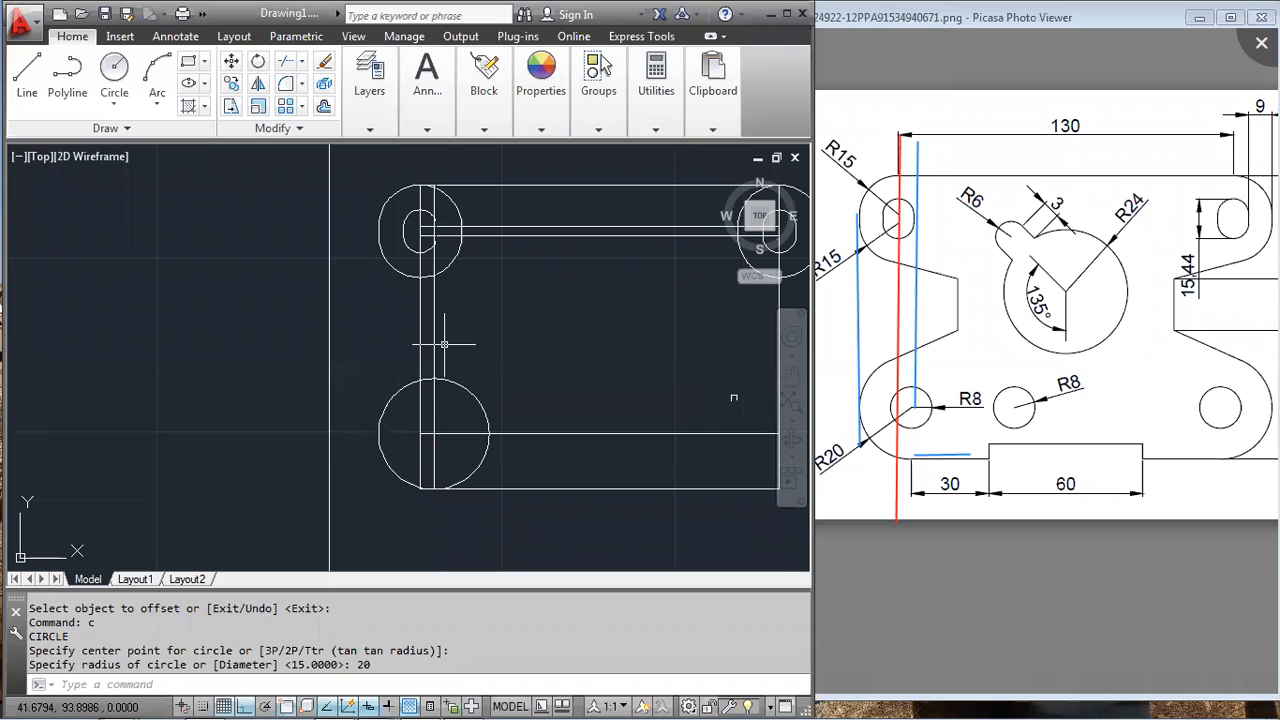
type("c")
key("Return")
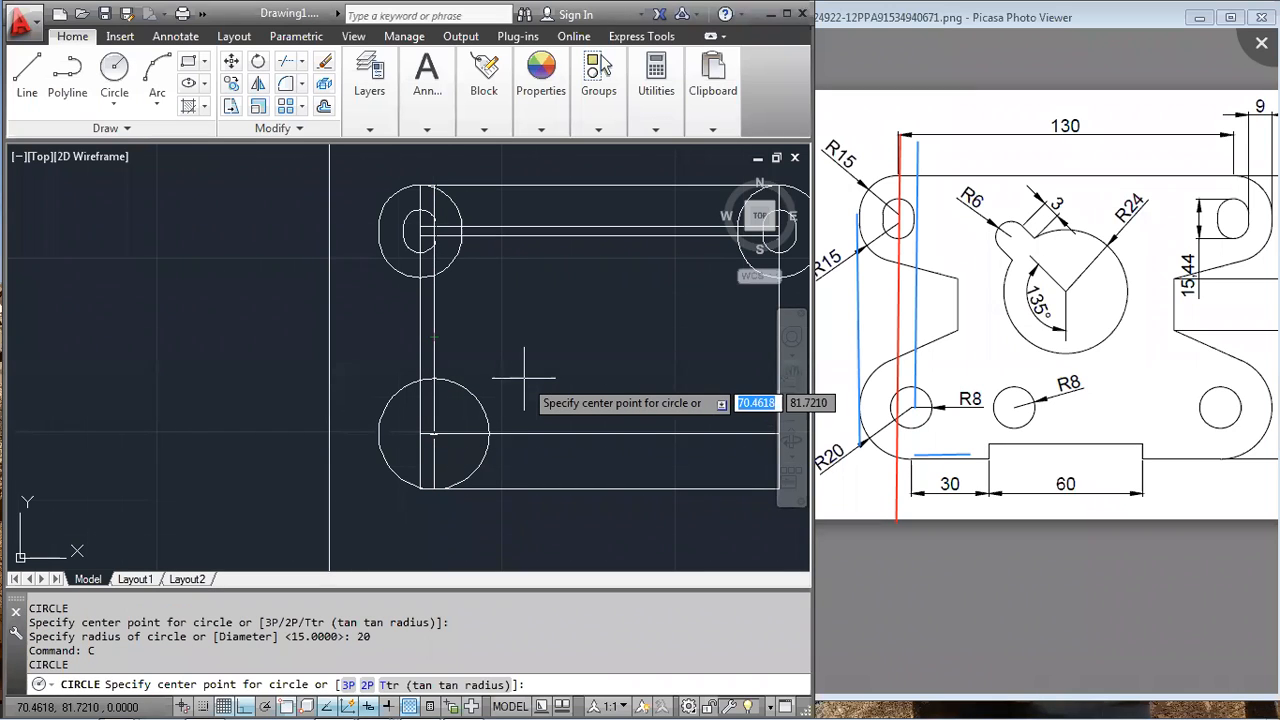
key("Escape")
- Draw a concentric circle of radius 8 inside the radius 20 circle at the lower-left corner
type("c")
key("Return")
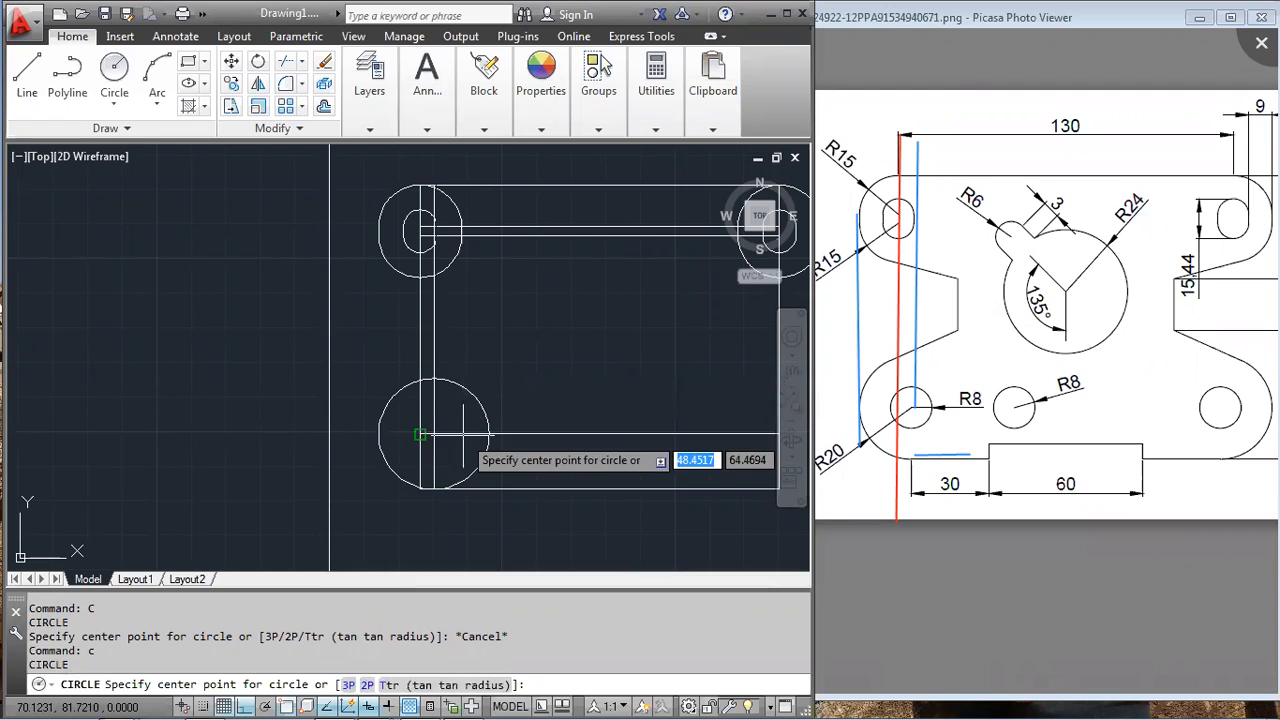
left_click(435, 431)
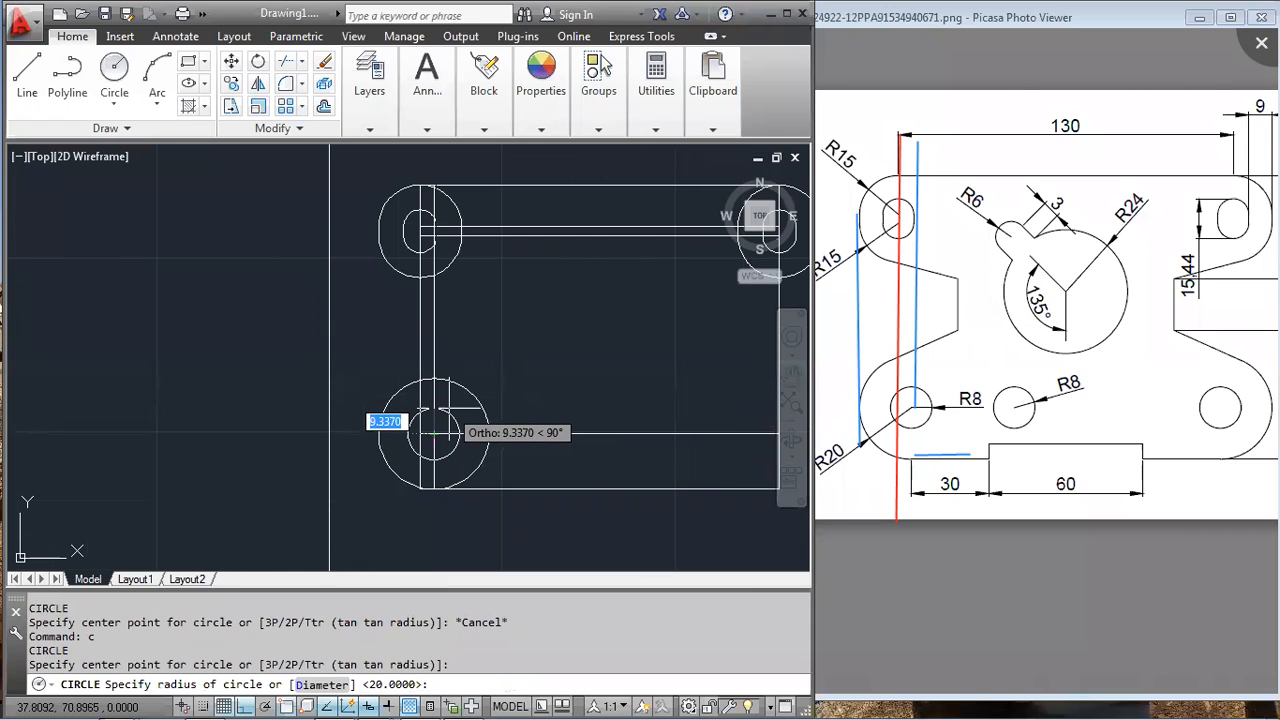
type("8")
key("Return")
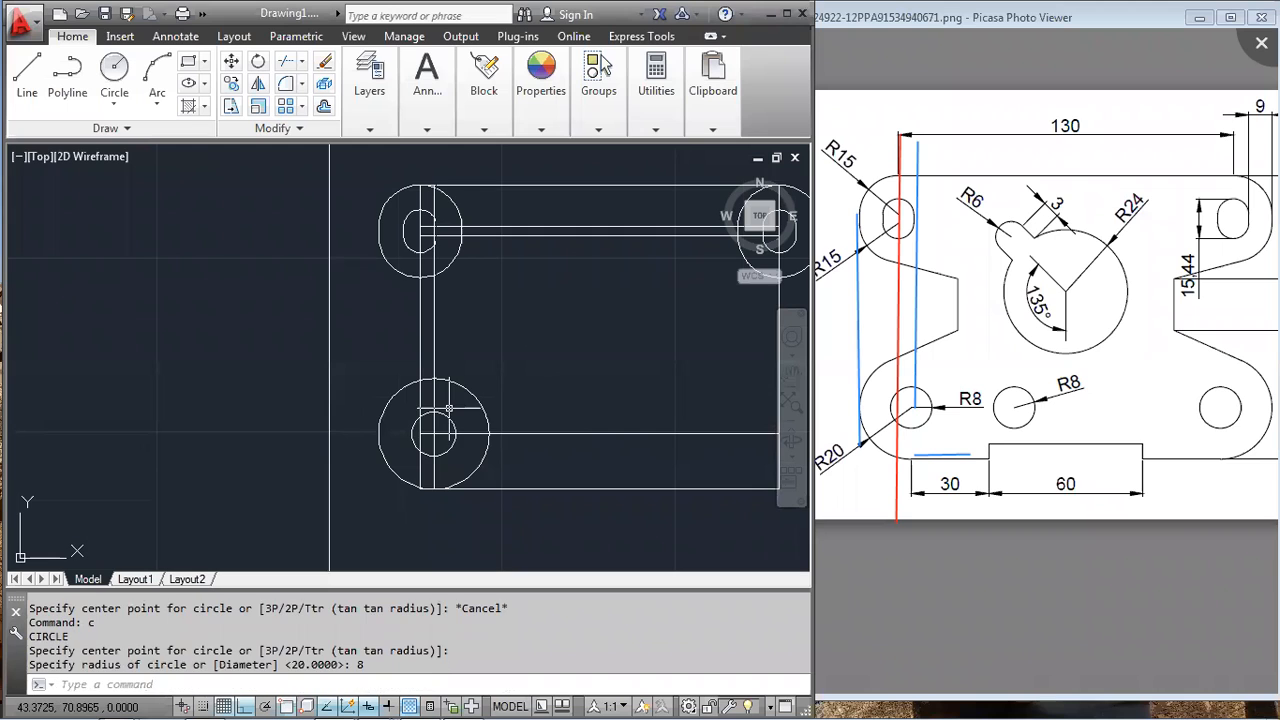
scroll(450, 458, "down", 4)
scroll(492, 449, "up", 4)
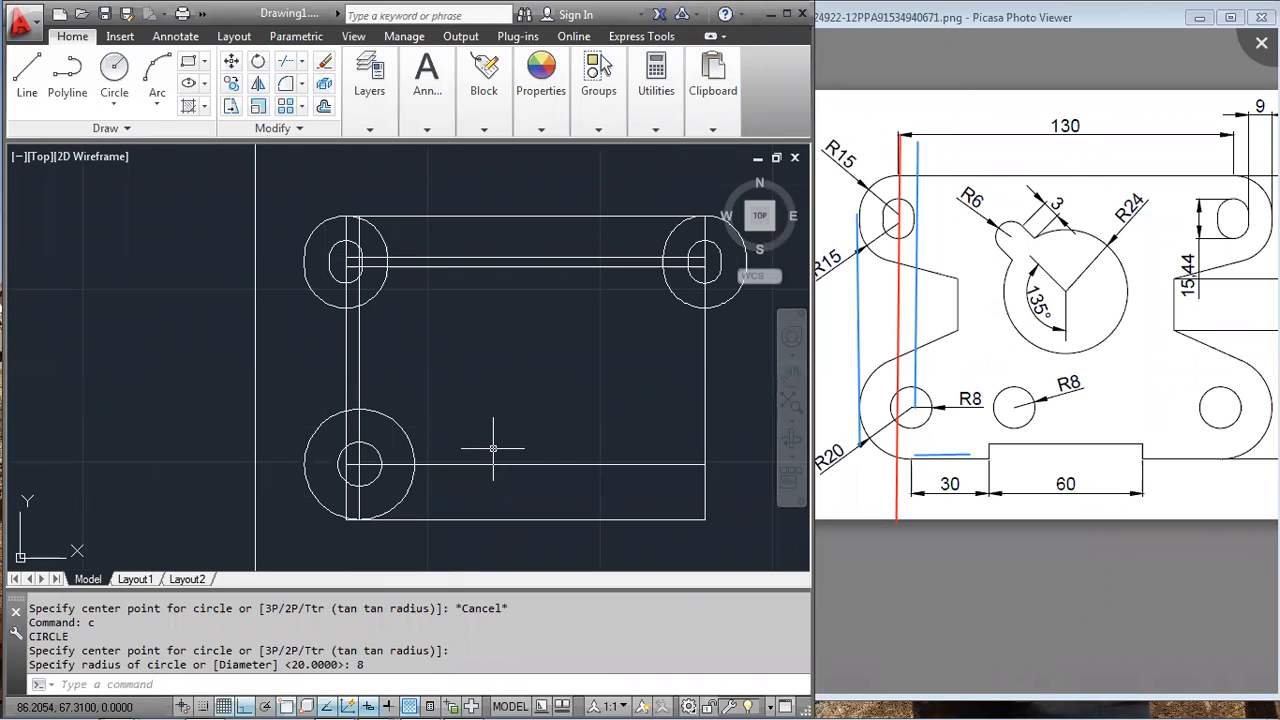
scroll(372, 490, "up", 5)
scroll(375, 490, "down", 5)
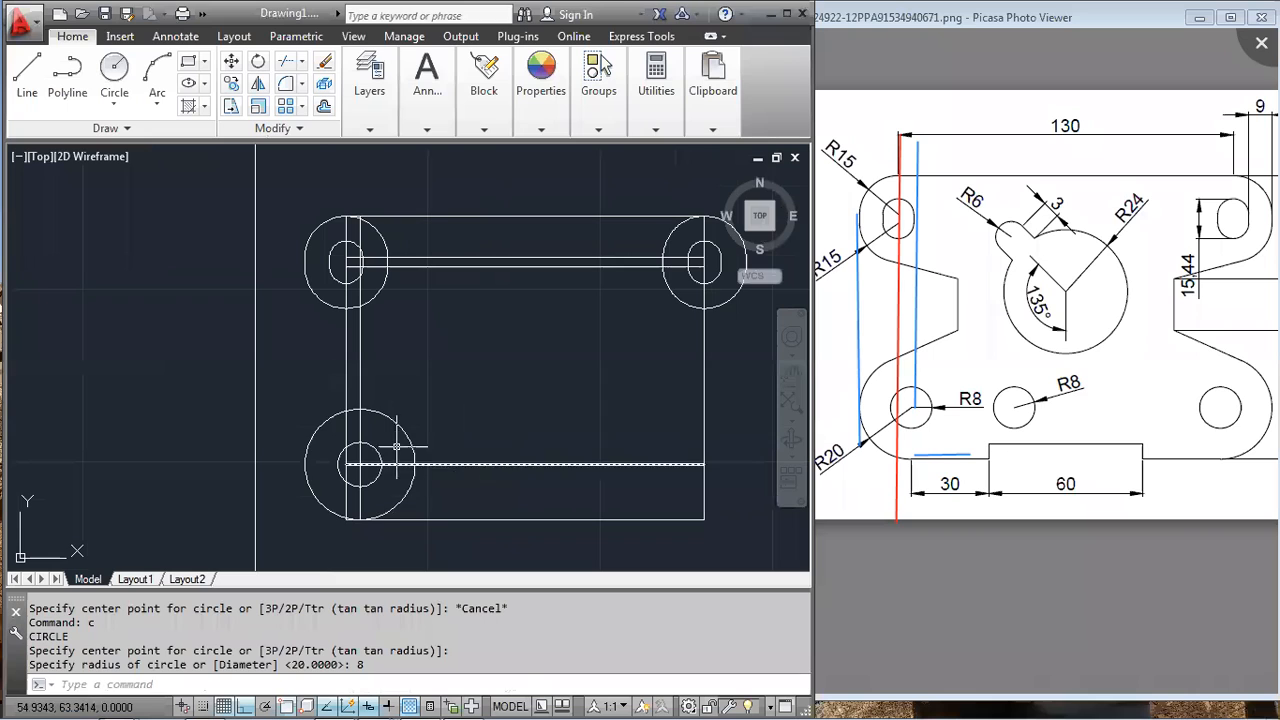
type("co")
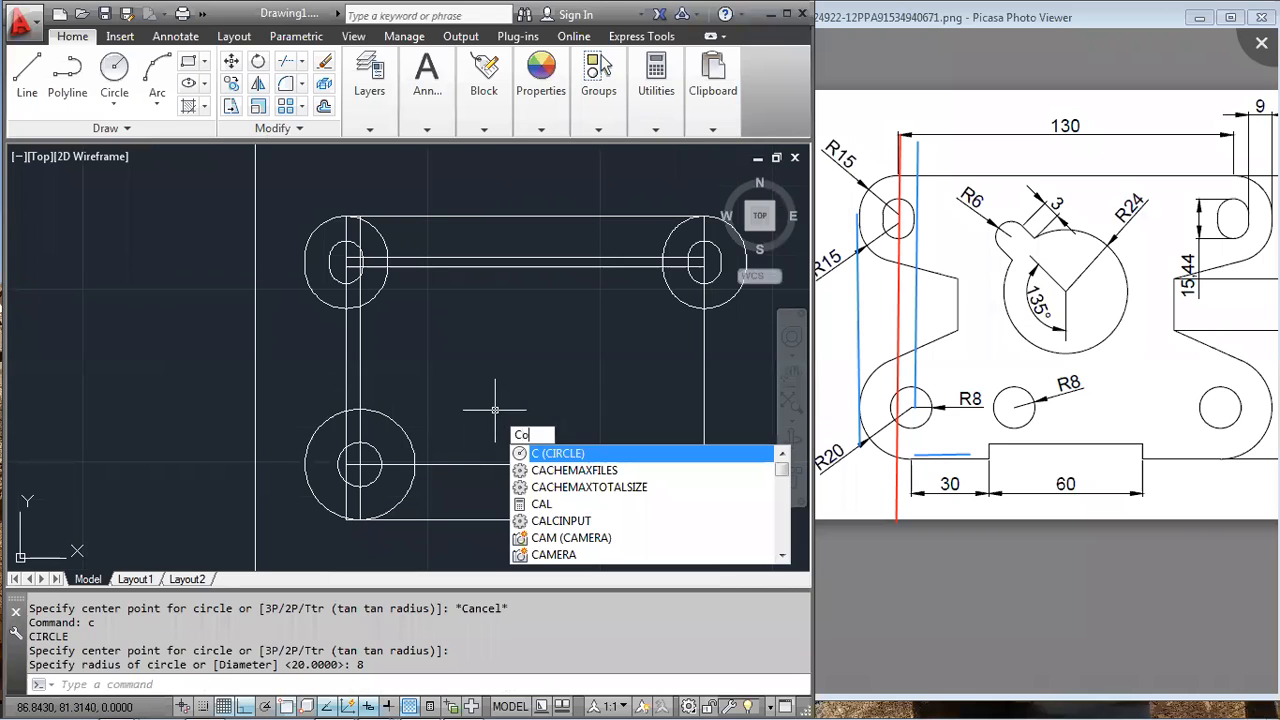
key("Return")
left_click(393, 430)
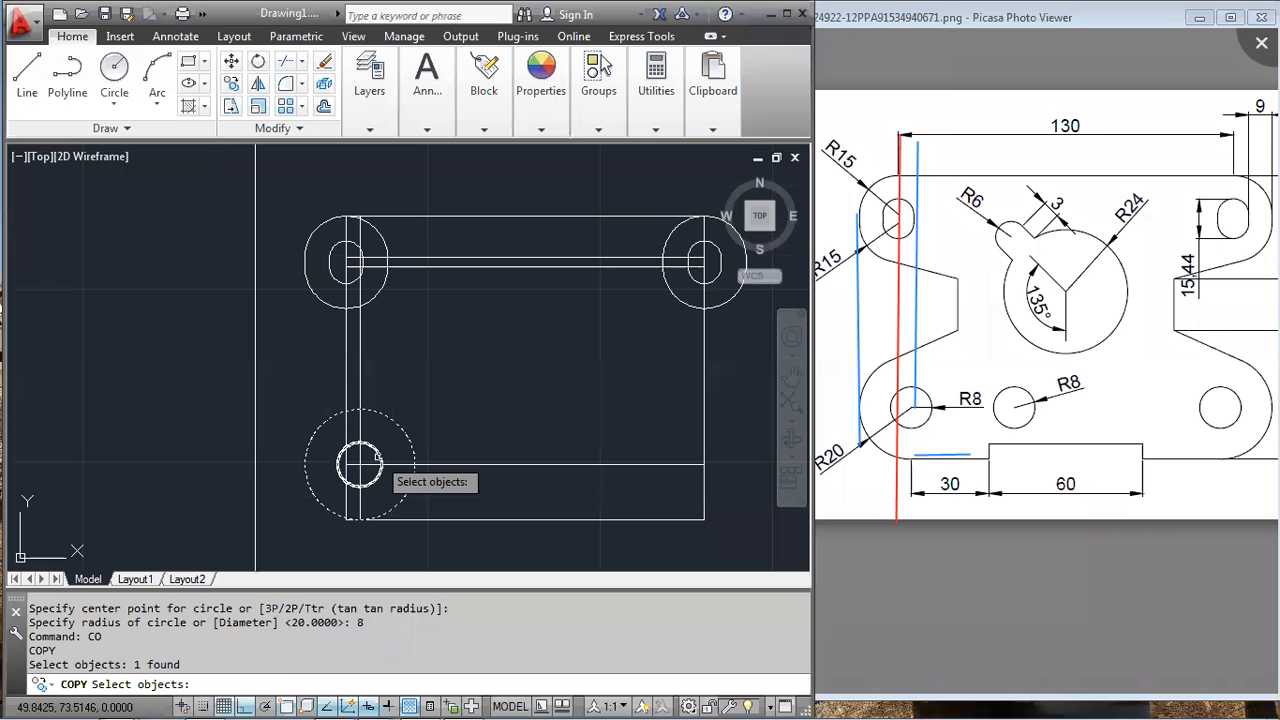
left_click(381, 460)
key("Return")
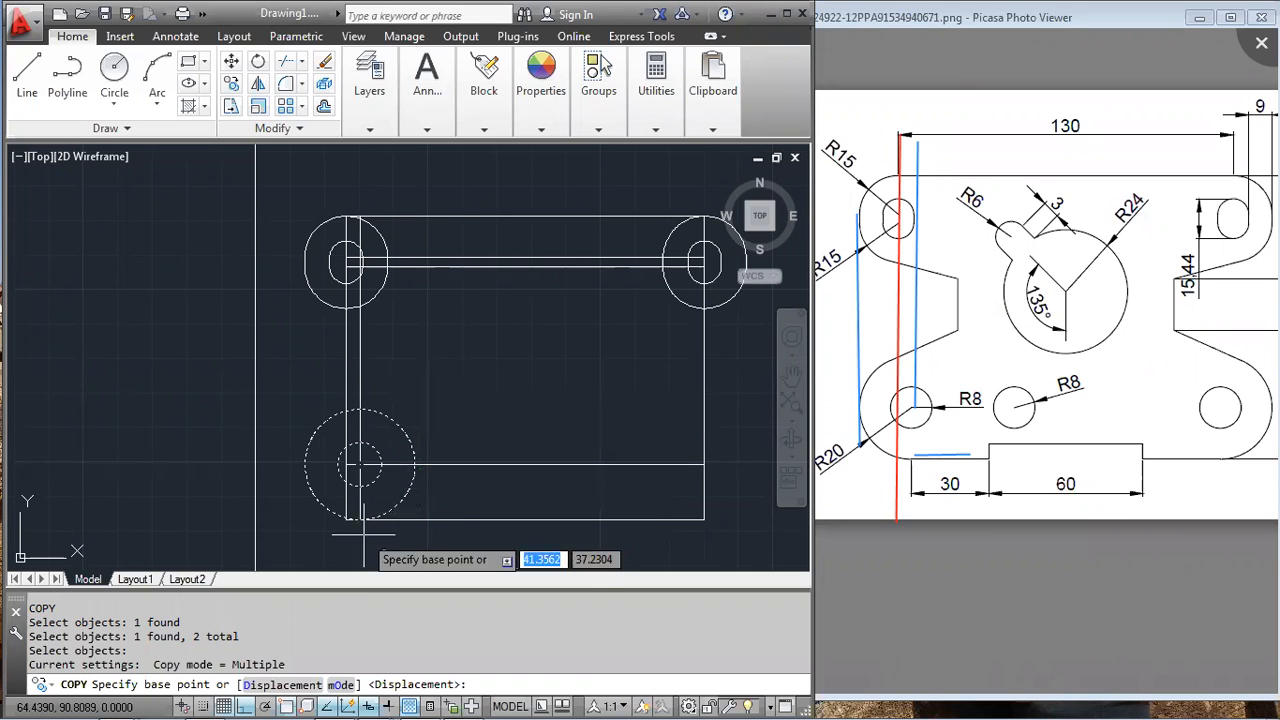
scroll(364, 533, "up", 4)
scroll(364, 533, "down", 2)
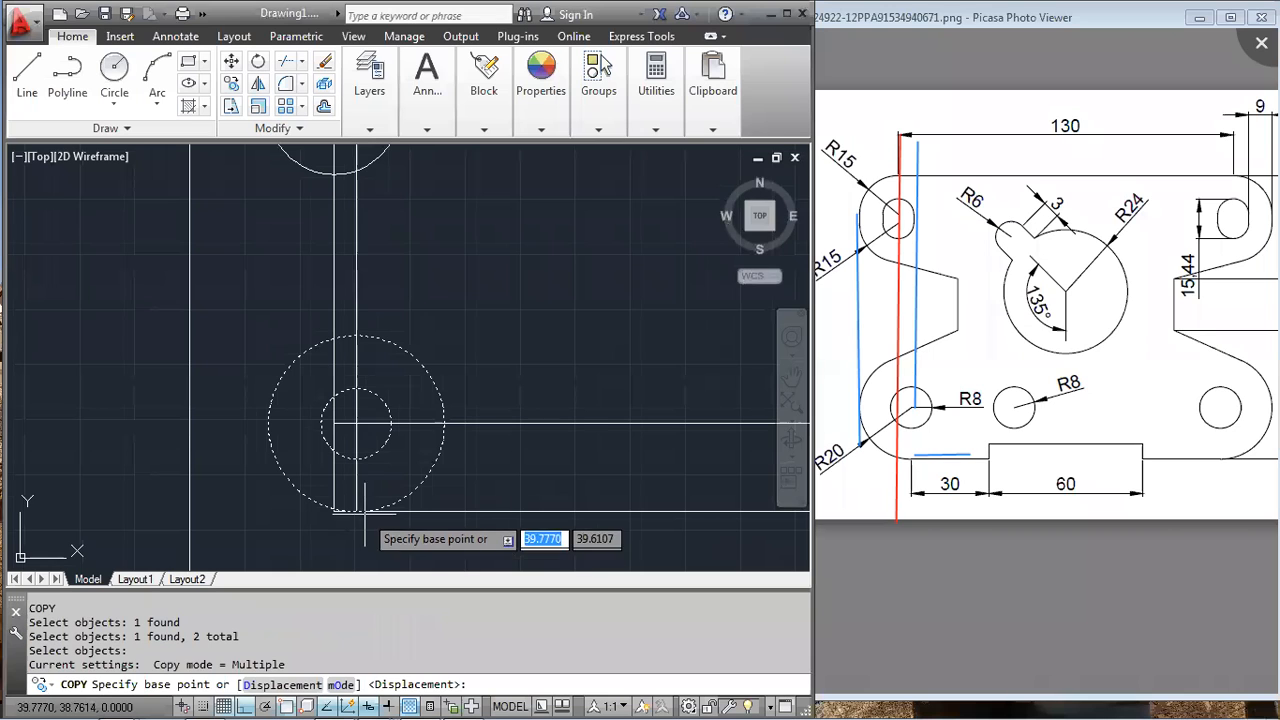
scroll(418, 437, "up", 4)
scroll(418, 437, "down", 2)
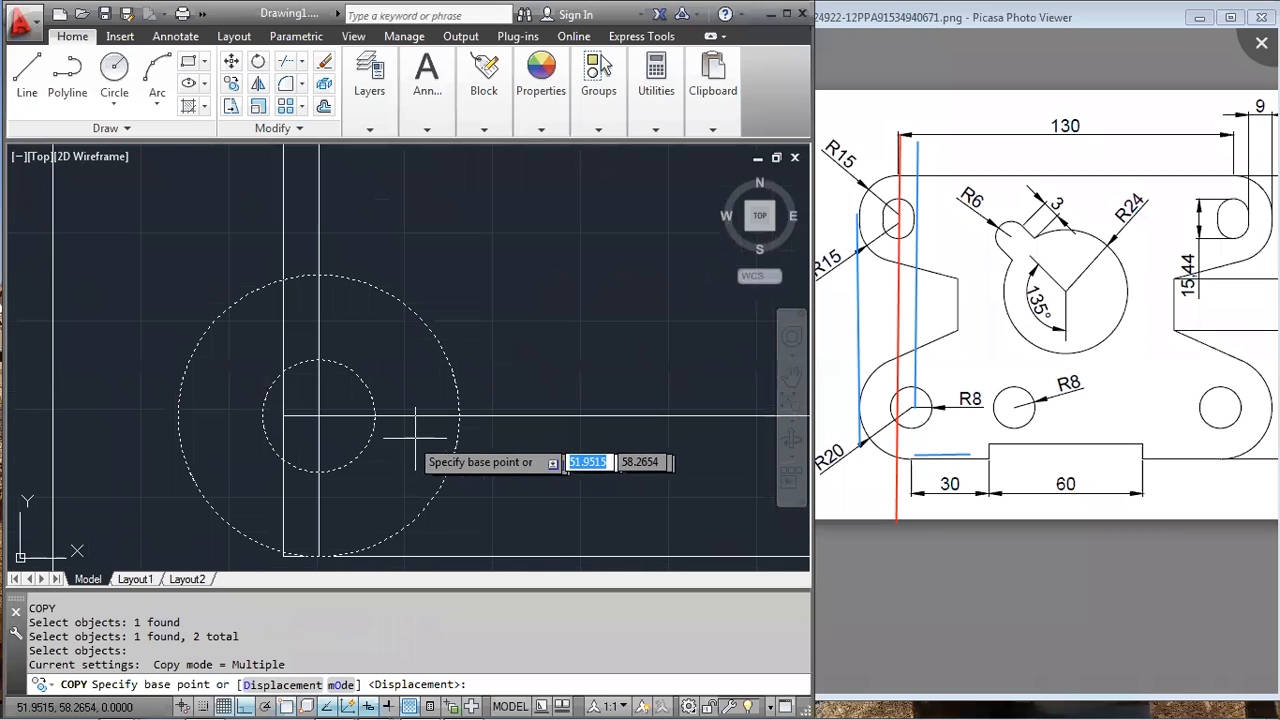
left_click(283, 415)
scroll(330, 425, "down", 4)
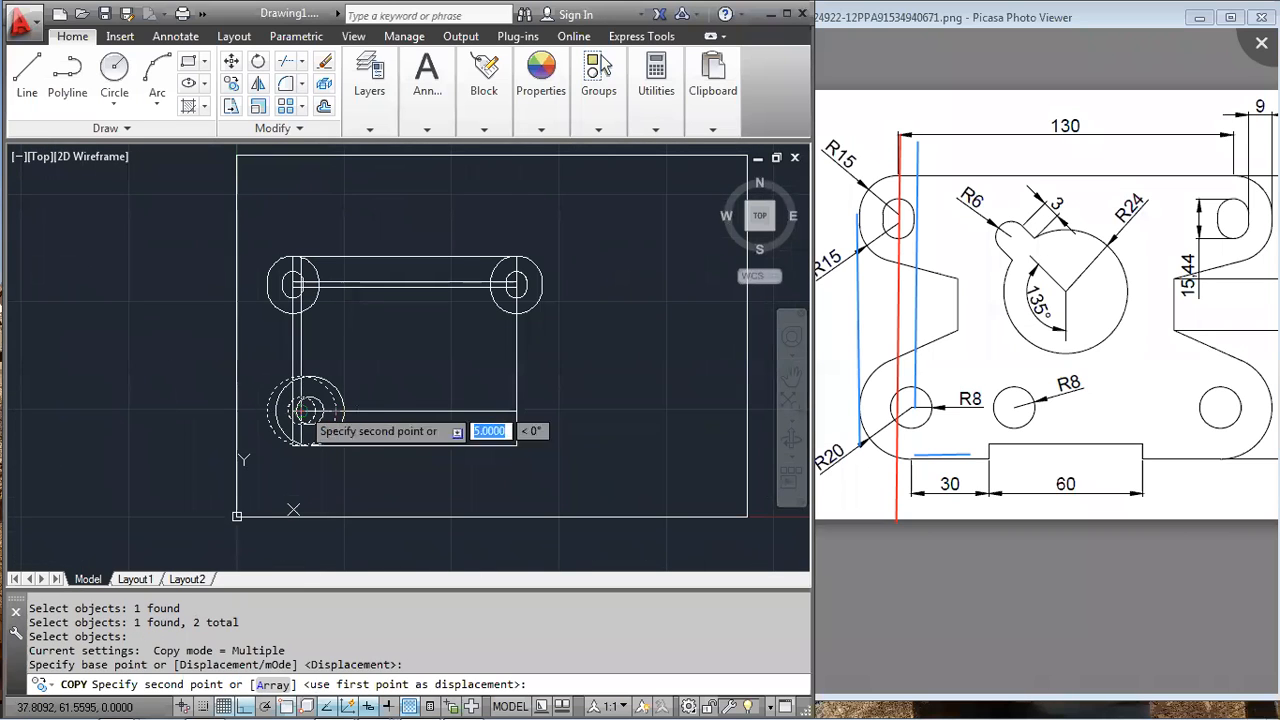
key("Escape")
scroll(361, 443, "up", 4)
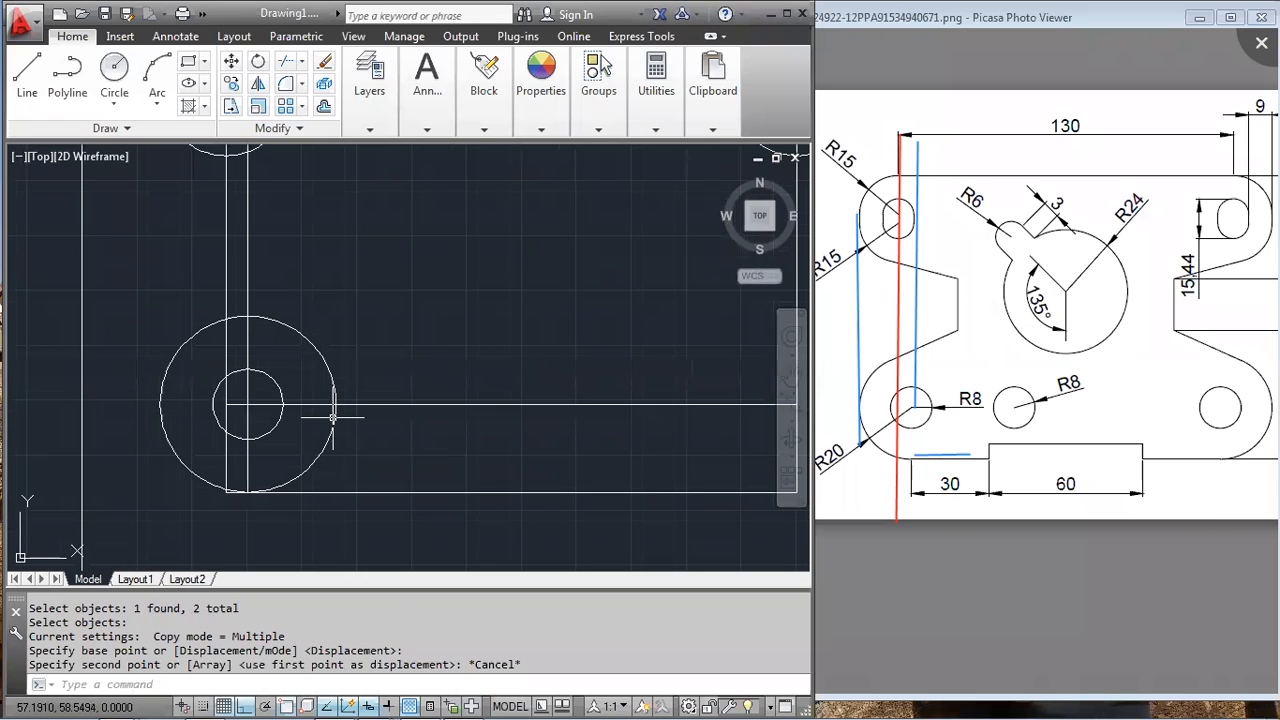
scroll(333, 416, "down", 4)
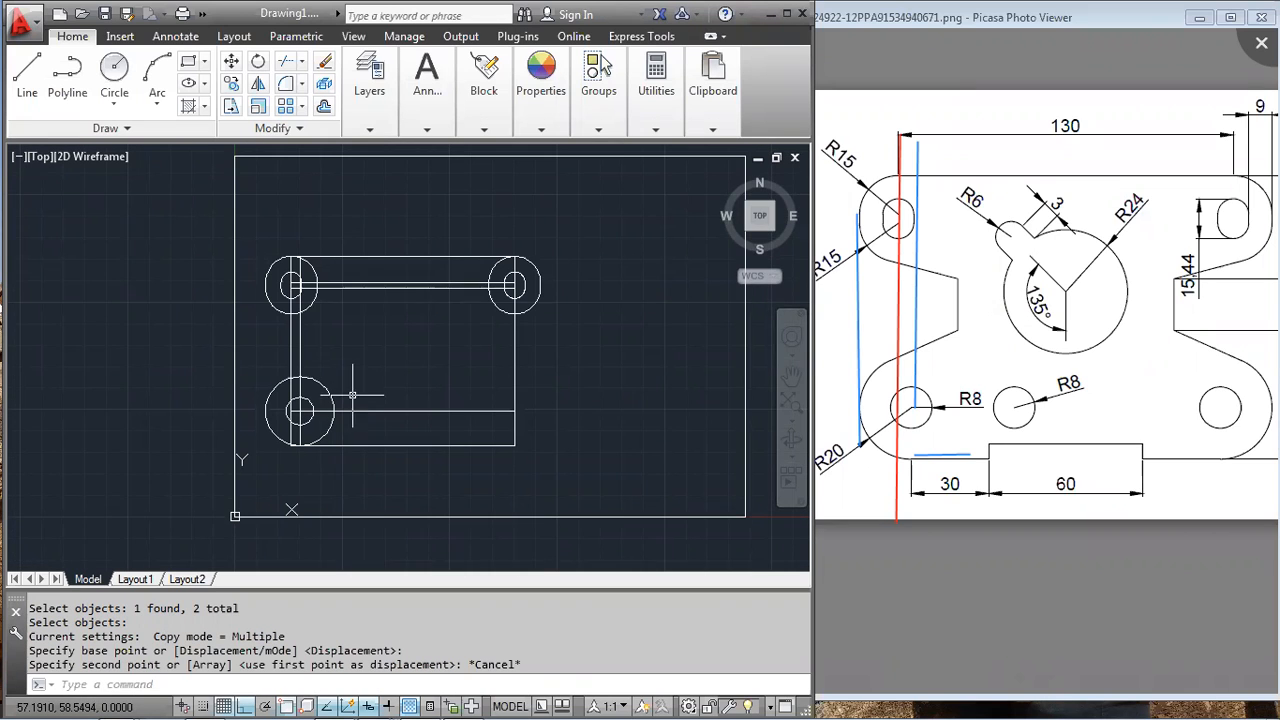
type("l")
key("Return")
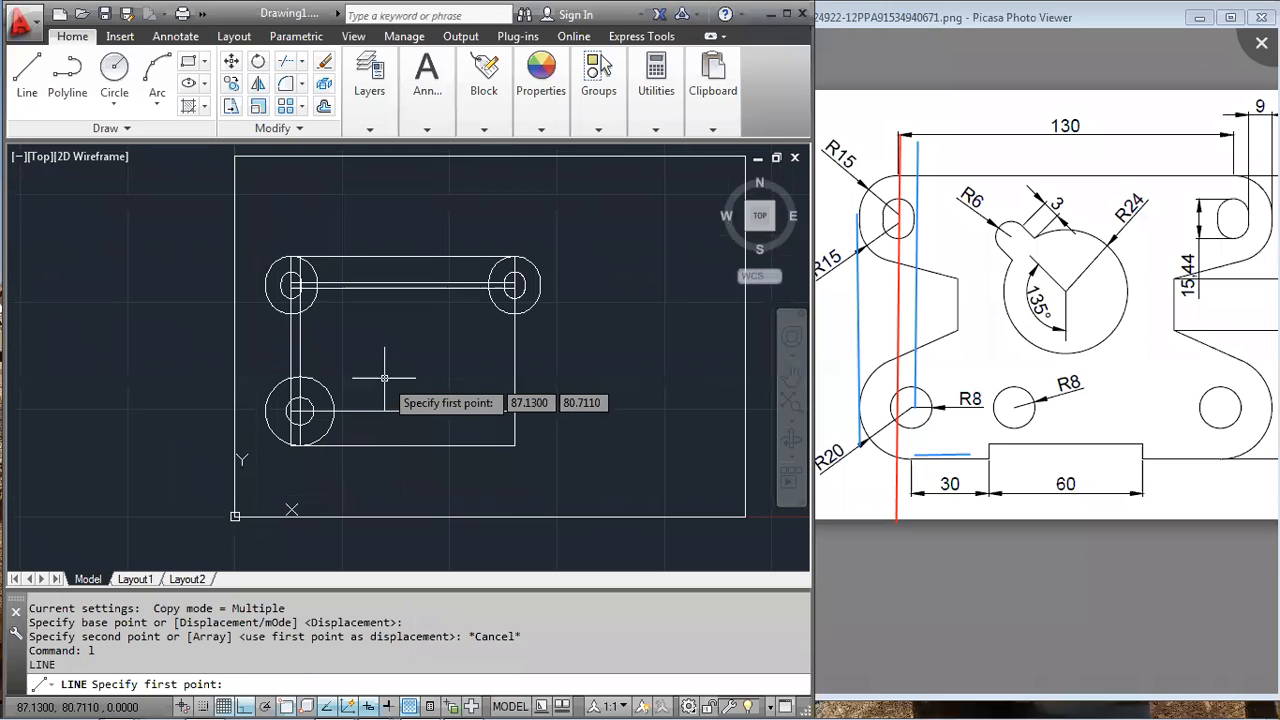
key("Escape")
- Draw a vertical centre line from the midpoint of the inner rectangle's top edge down to its bottom edge
type("l")
key("Return")
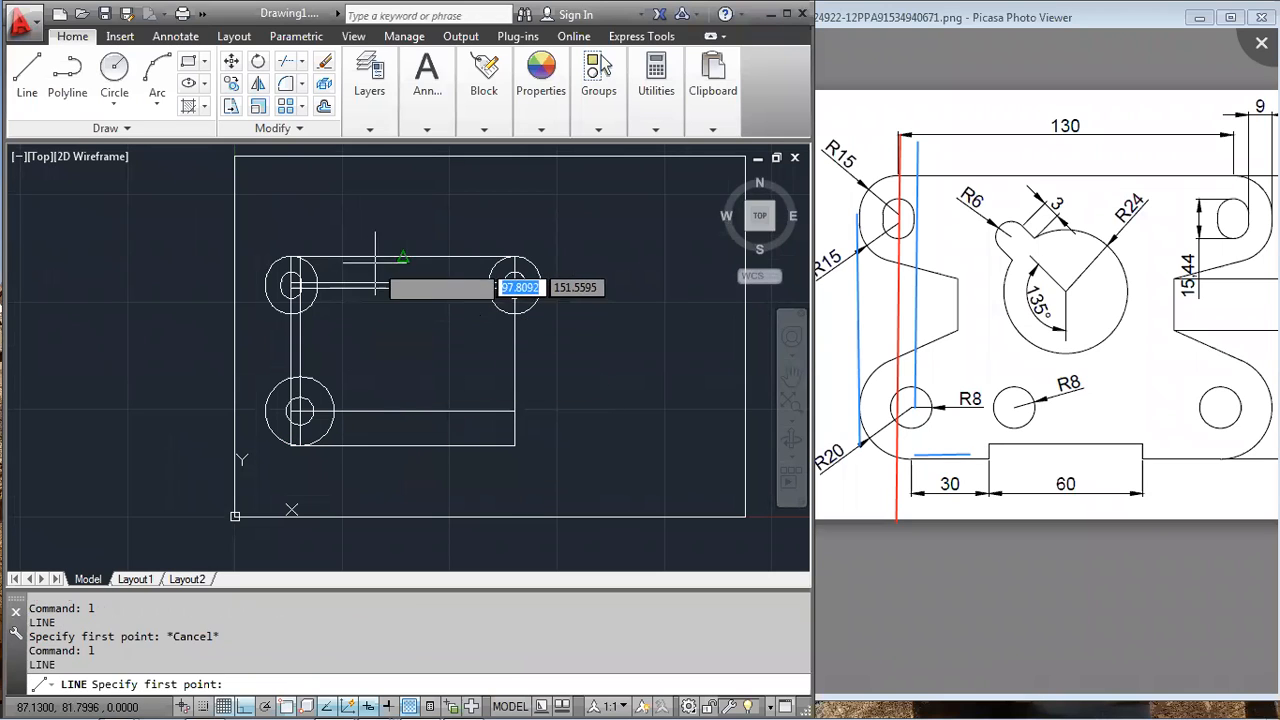
left_click(403, 258)
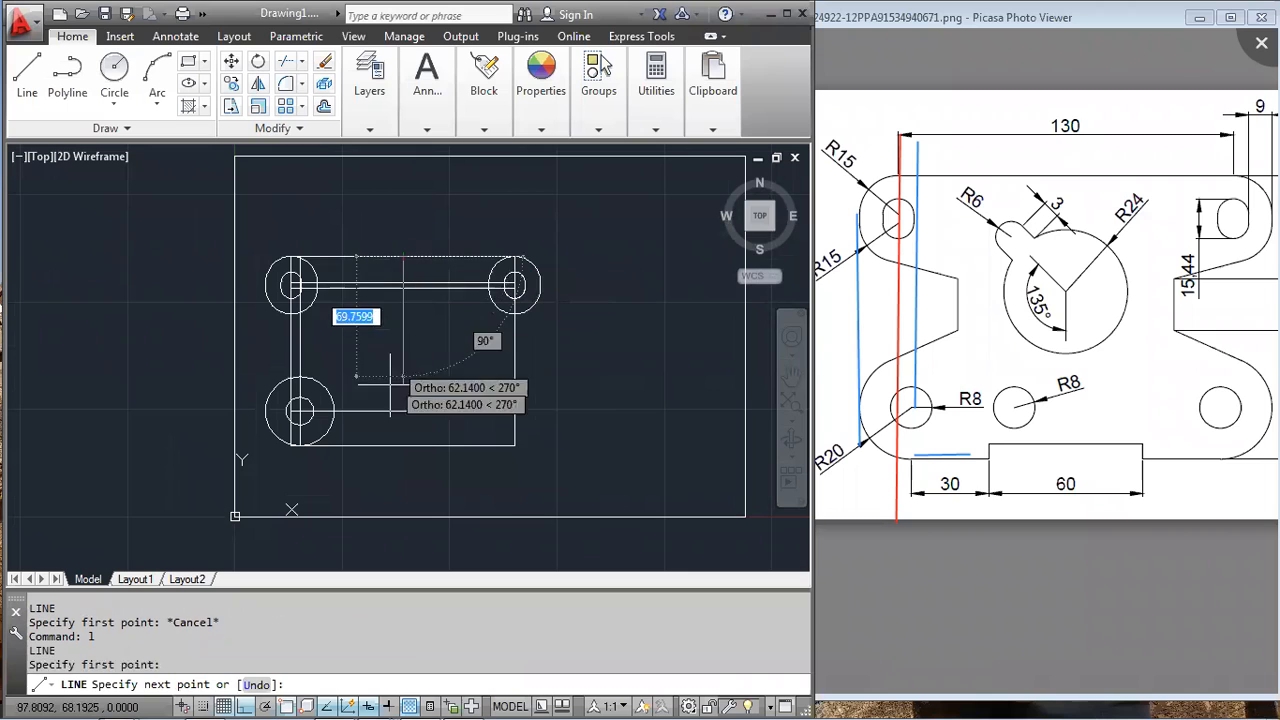
left_click(403, 446)
key("Return")
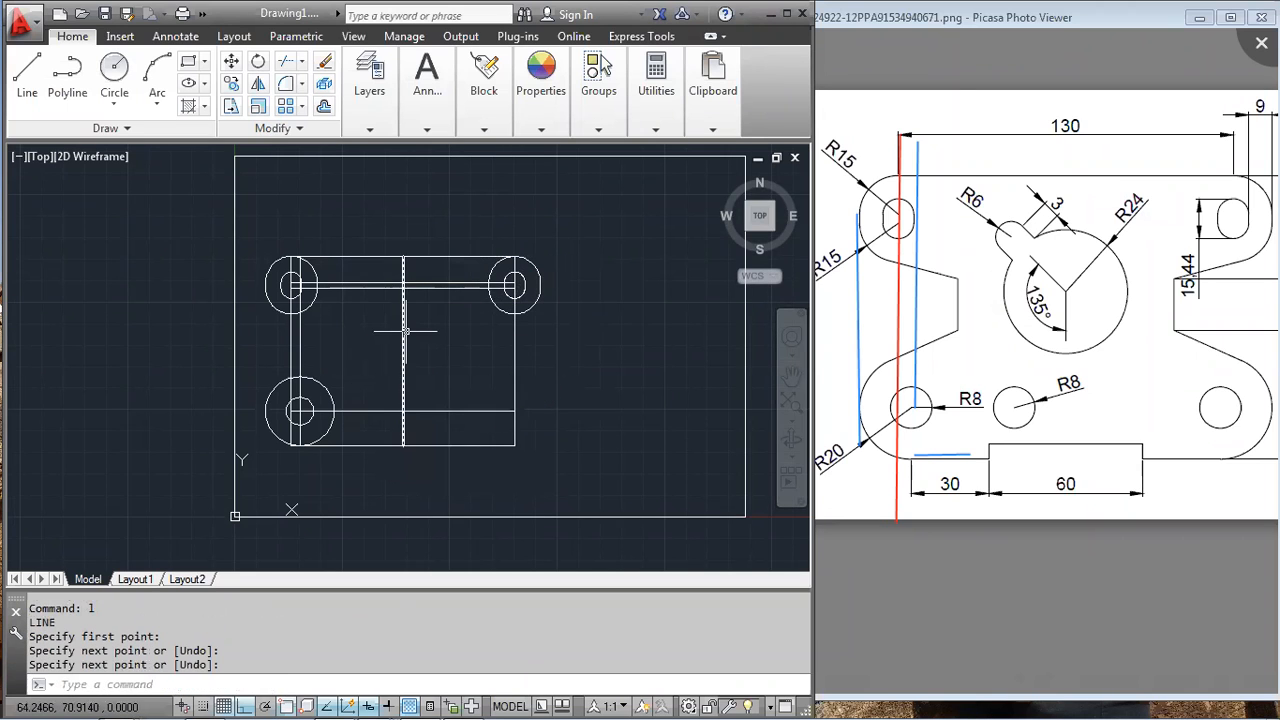
- Mirror the lower-left radius 20 and radius 8 circles about the vertical centre line, keeping the source circles
type("mi")
key("Return")
left_click(309, 403)
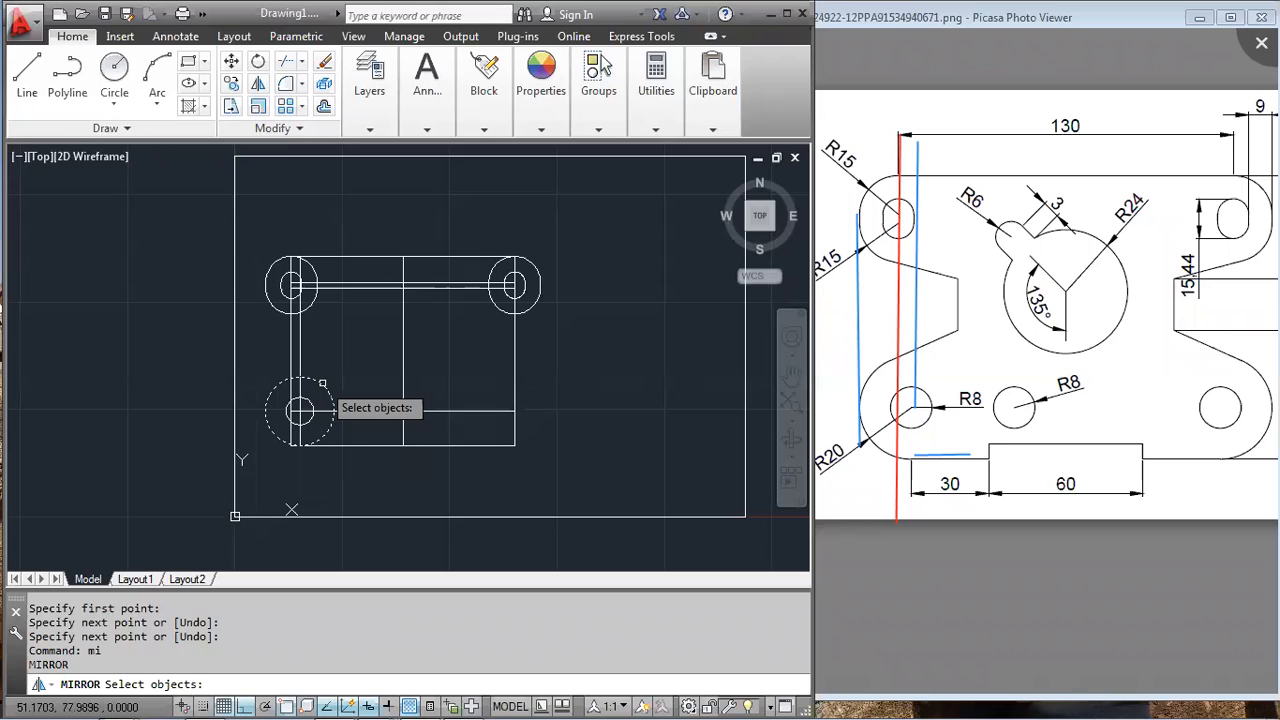
left_click(300, 410)
key("Return")
left_click(403, 410)
left_click(403, 300)
key("Return")
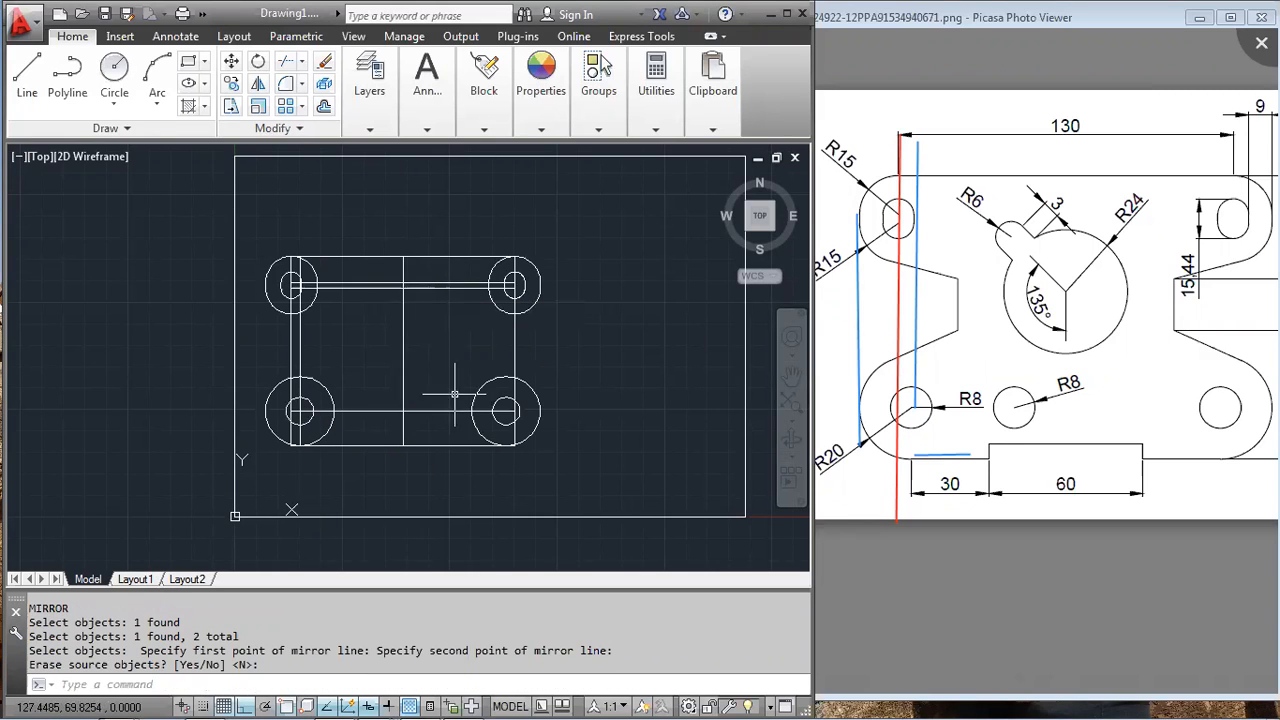
type("e")
key("Return")
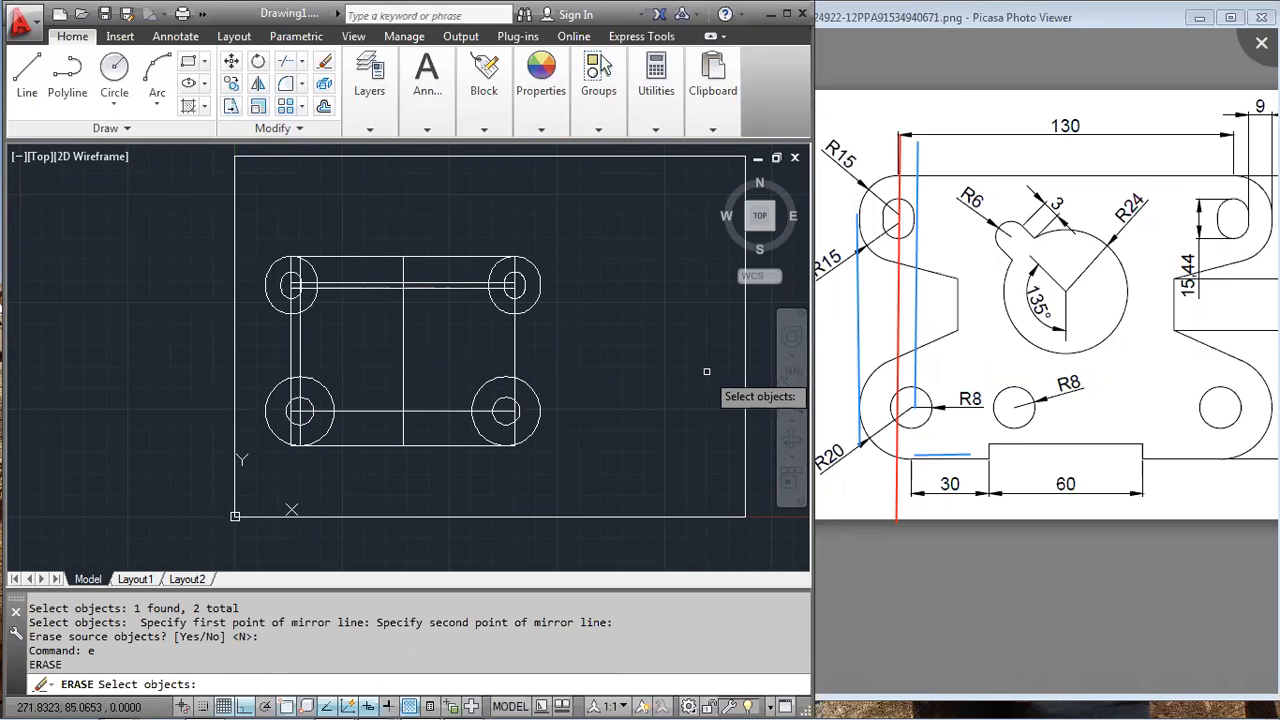
key("Escape")
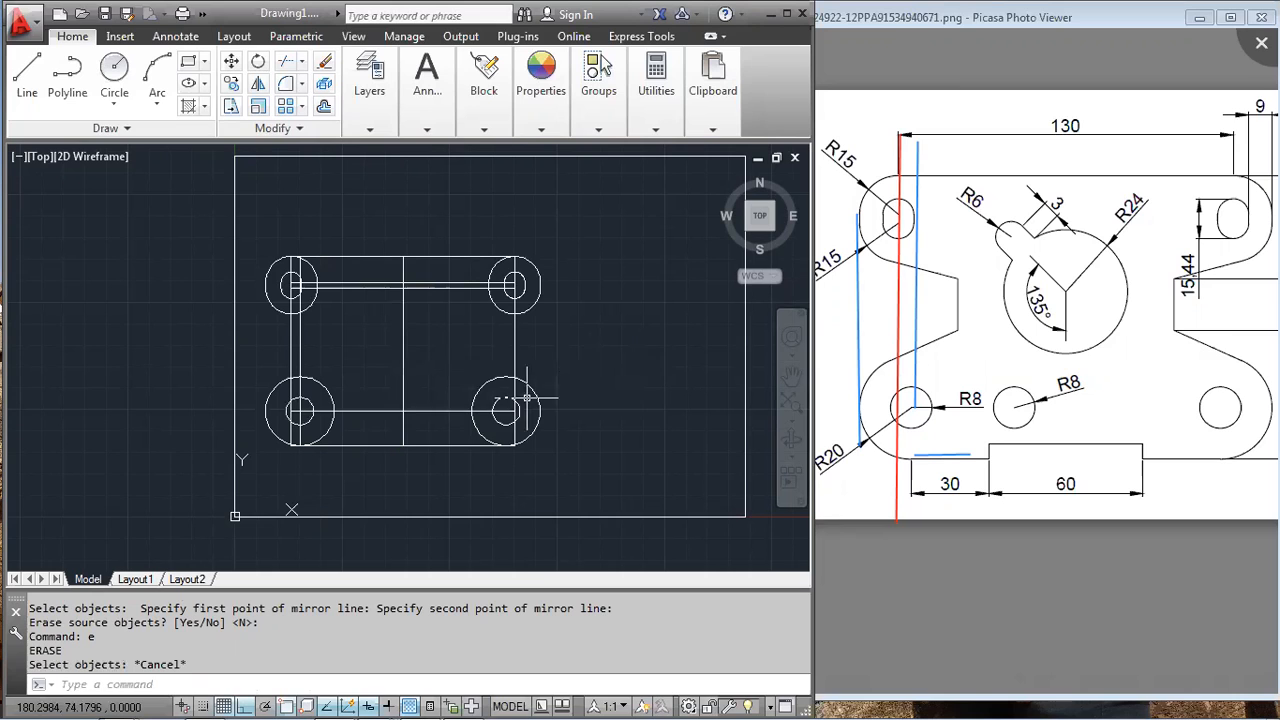
- Switch to the reference image in Picasa Photo Viewer and examine the bottom notch, the additional R8 hole and the overall plate dimensions
scroll(1015, 487, "down", 2)
scroll(1015, 487, "down", 1)
scroll(1015, 487, "up", 3)
left_click(1030, 382)
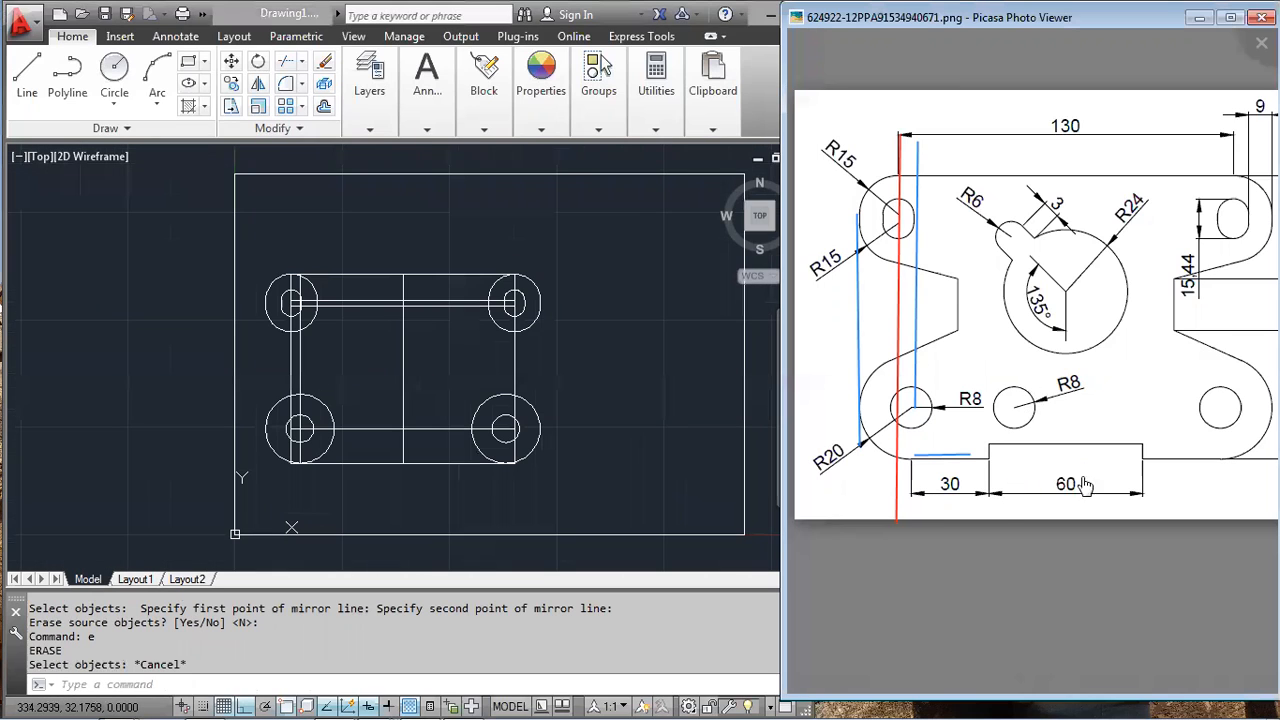
left_click_drag(1085, 485, 1054, 437)
mouse_move(1085, 365)
left_mouse_down()
mouse_move(1057, 385)
mouse_move(1072, 452)
mouse_move(1038, 390)
mouse_move(1114, 414)
left_mouse_up()
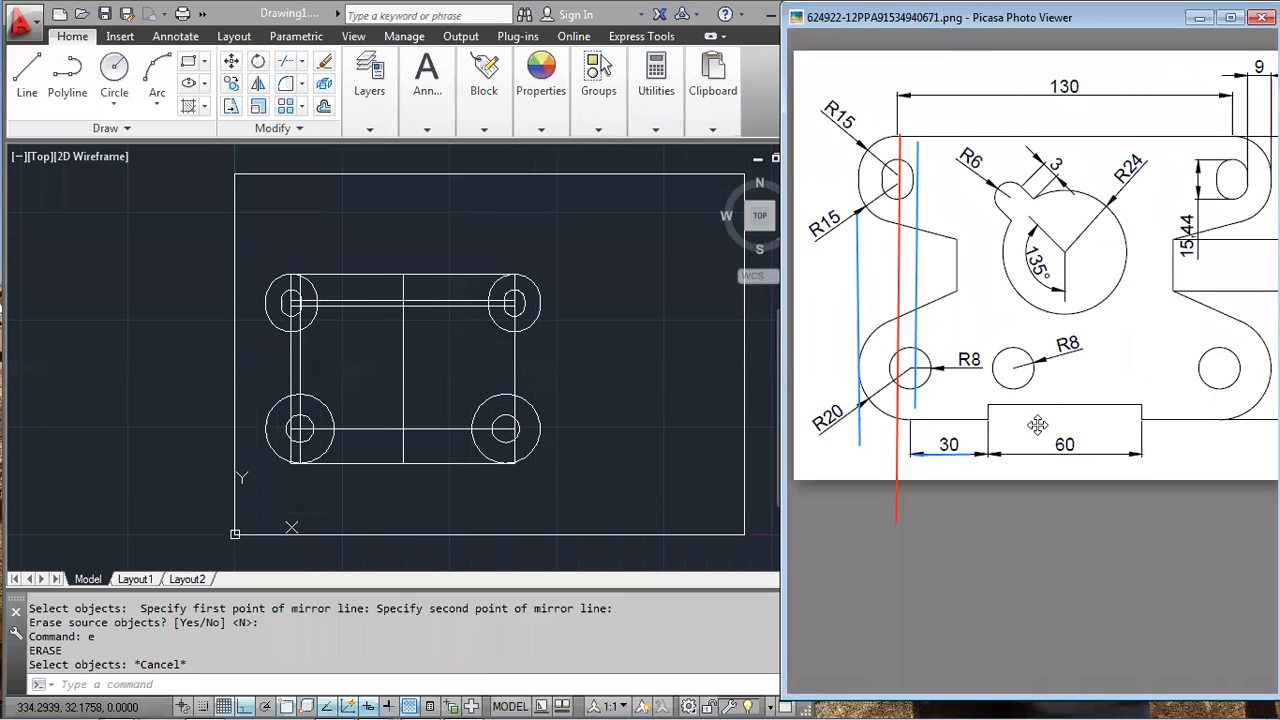
mouse_move(997, 428)
left_mouse_down()
mouse_move(1028, 451)
mouse_move(1012, 455)
mouse_move(1023, 410)
left_mouse_up()
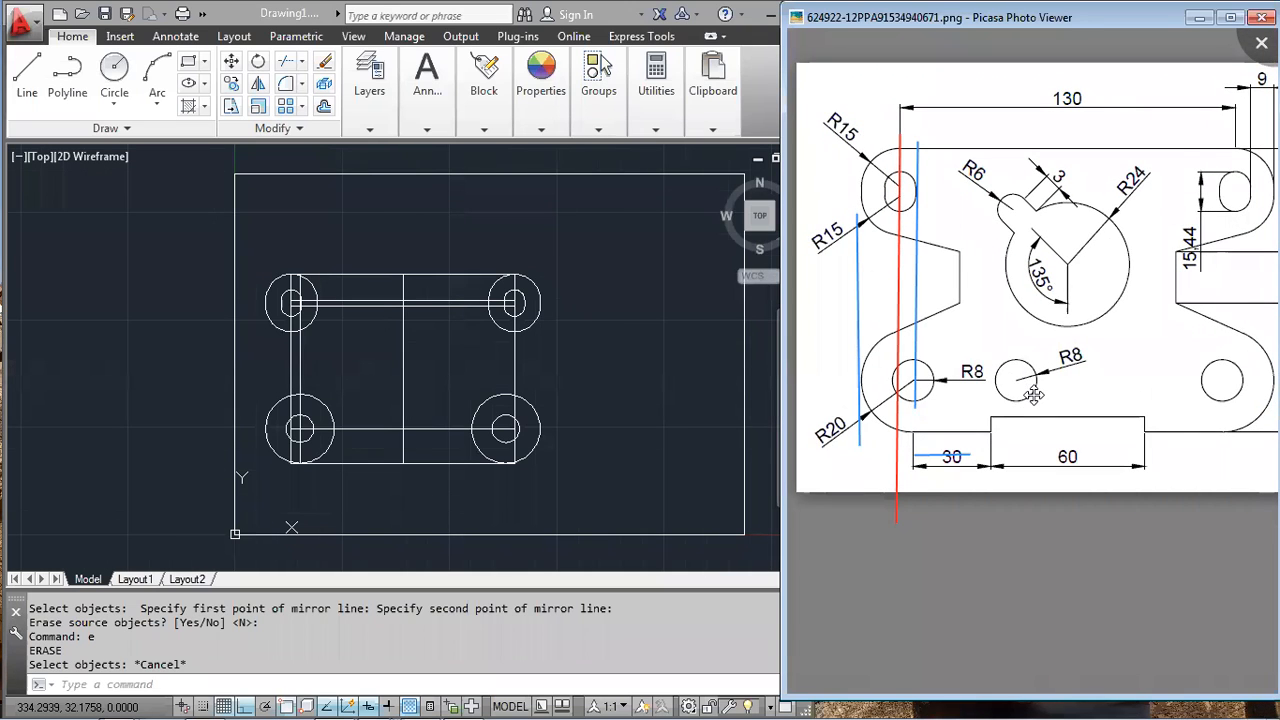
left_click_drag(1022, 386, 1000, 372)
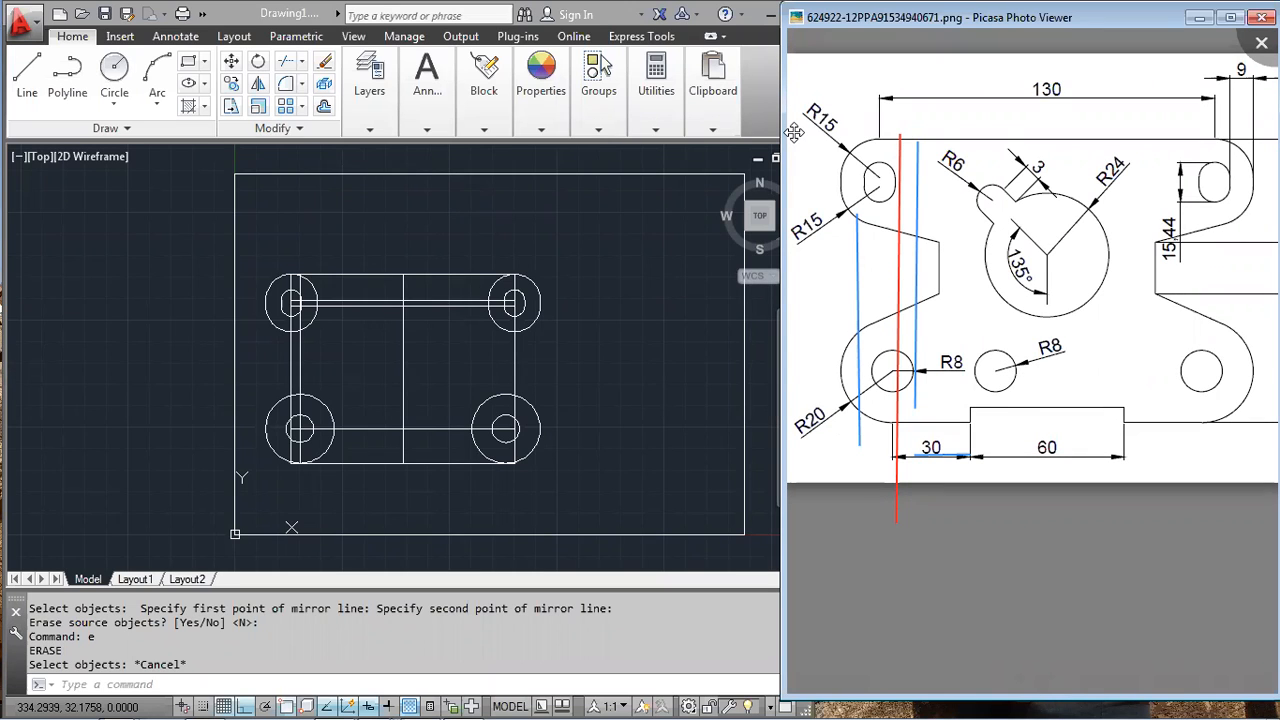
mouse_move(997, 341)
left_mouse_down()
mouse_move(1008, 393)
mouse_move(1008, 326)
mouse_move(1018, 382)
left_mouse_up()
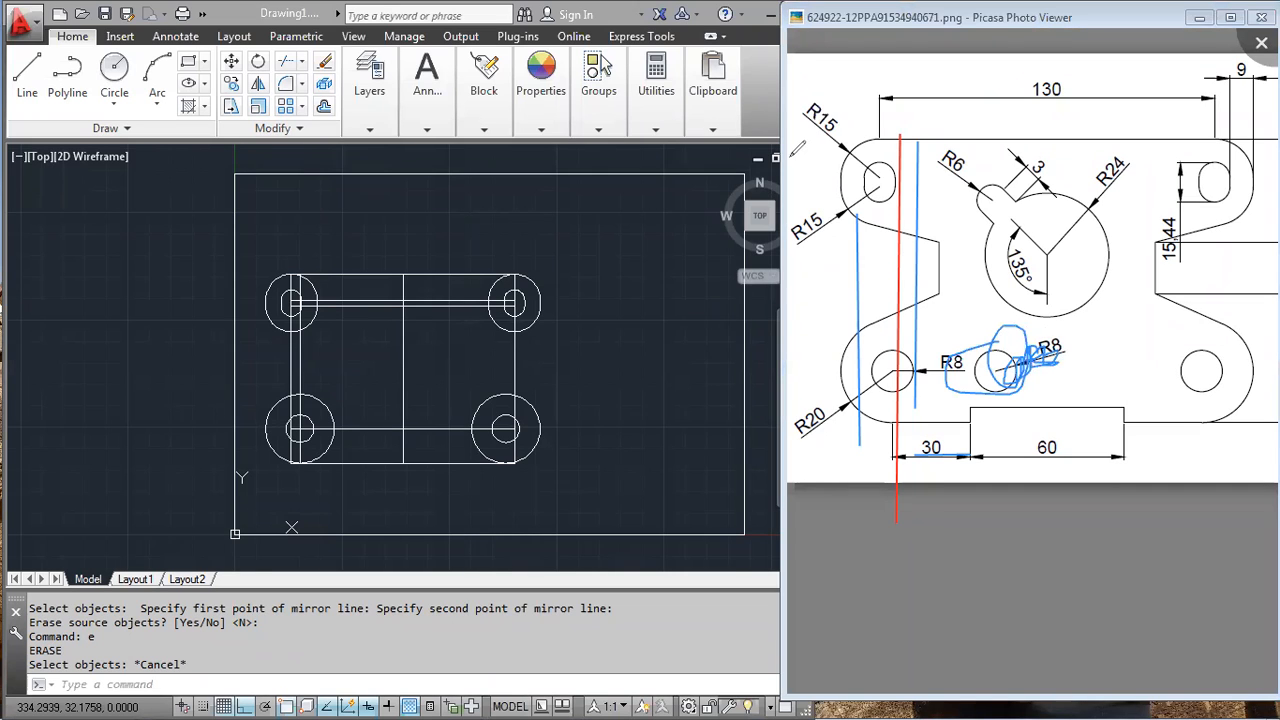
key("e")
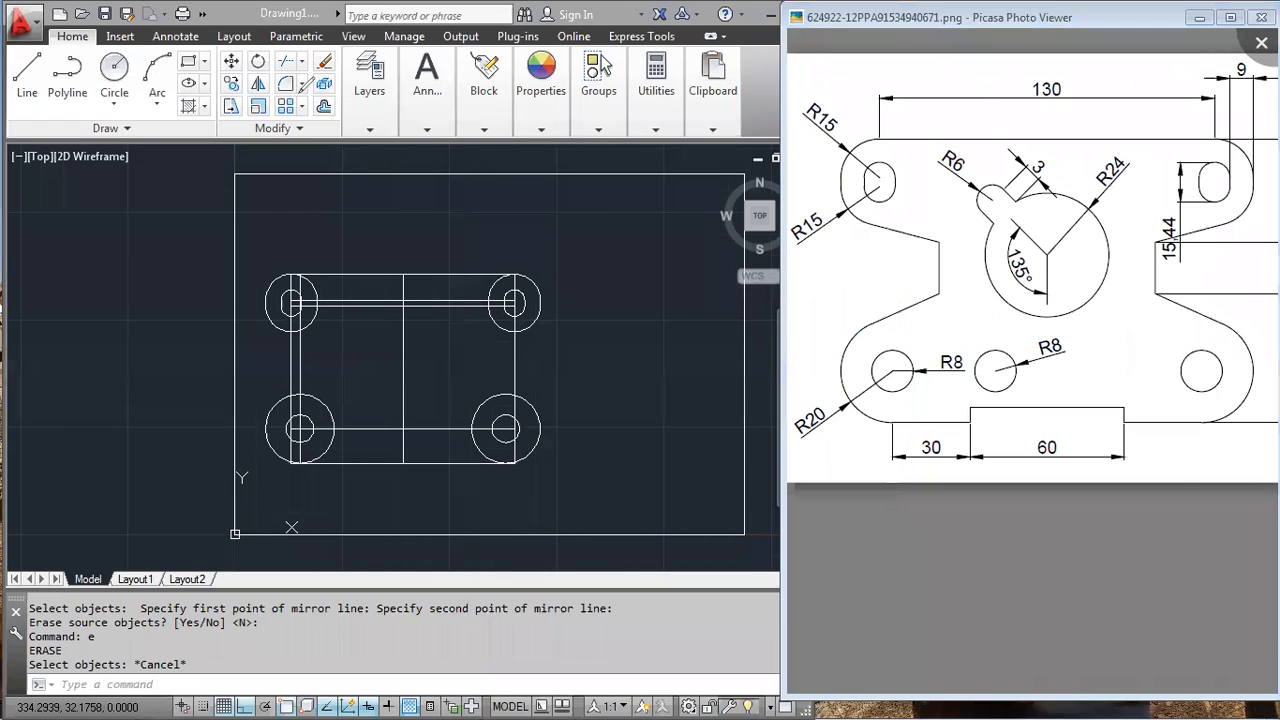
left_click(572, 266)
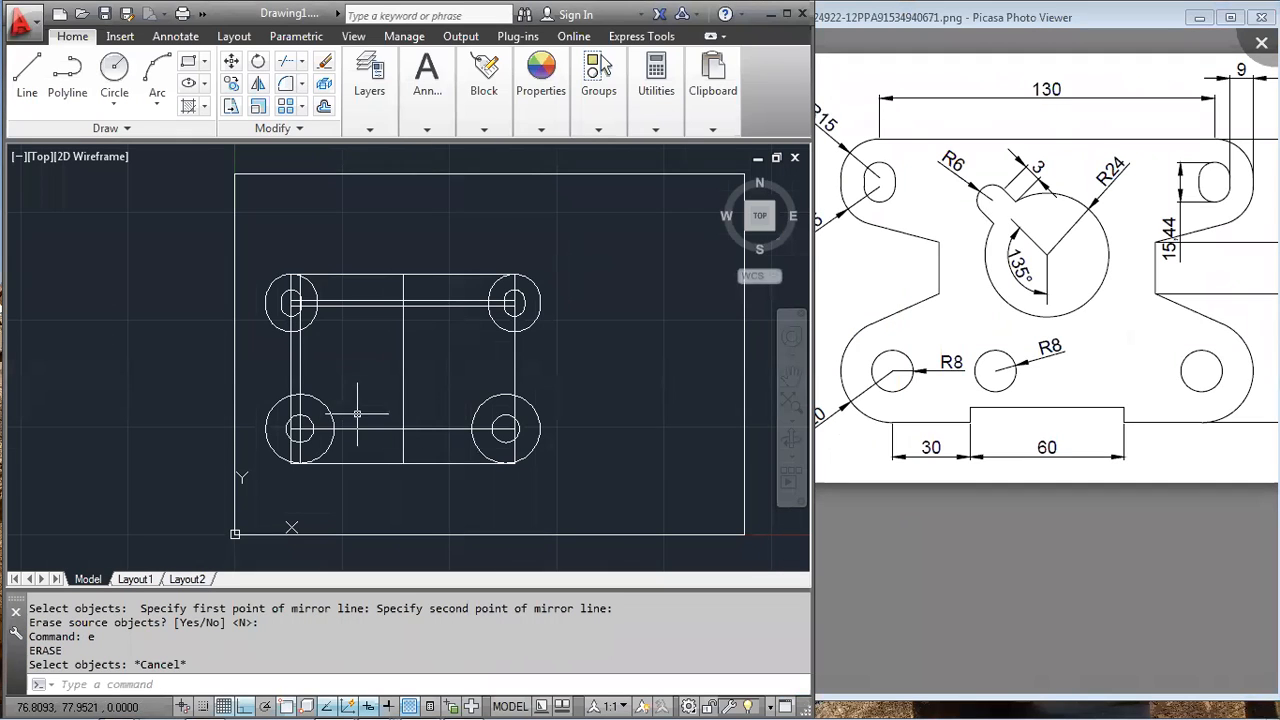
mouse_move(1114, 286)
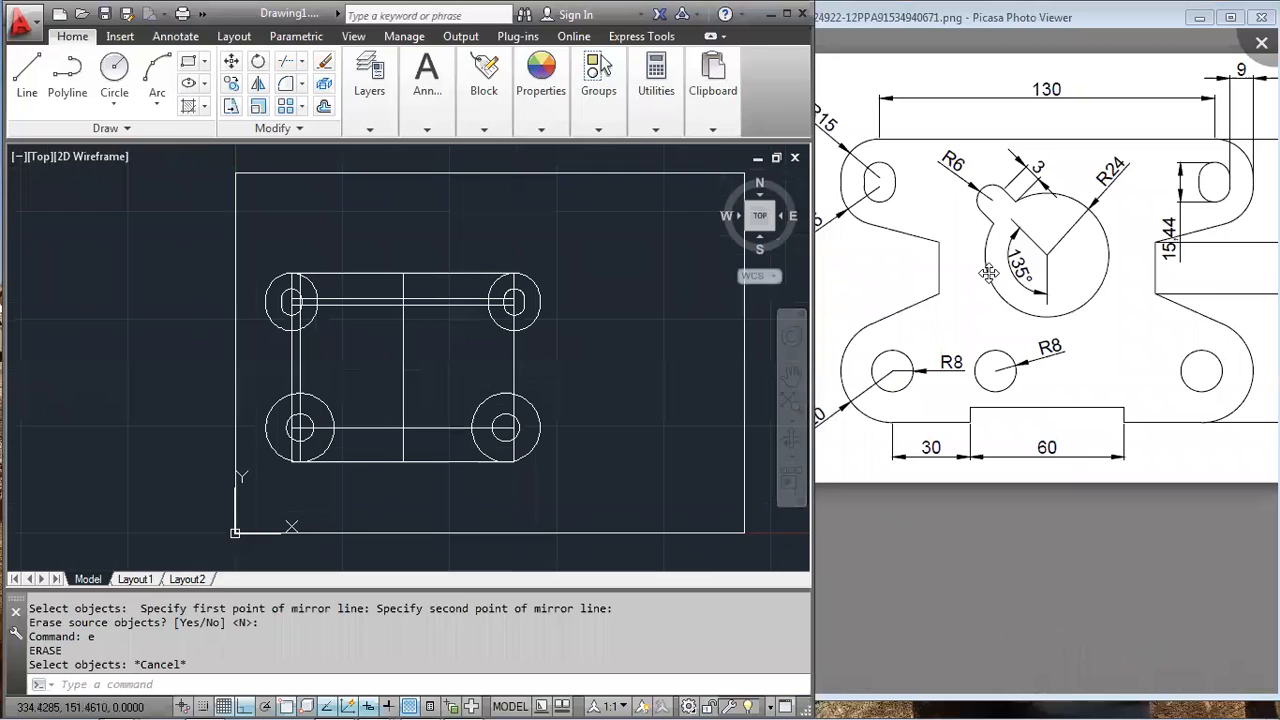
left_click(1071, 278)
scroll(1071, 278, "down", 3)
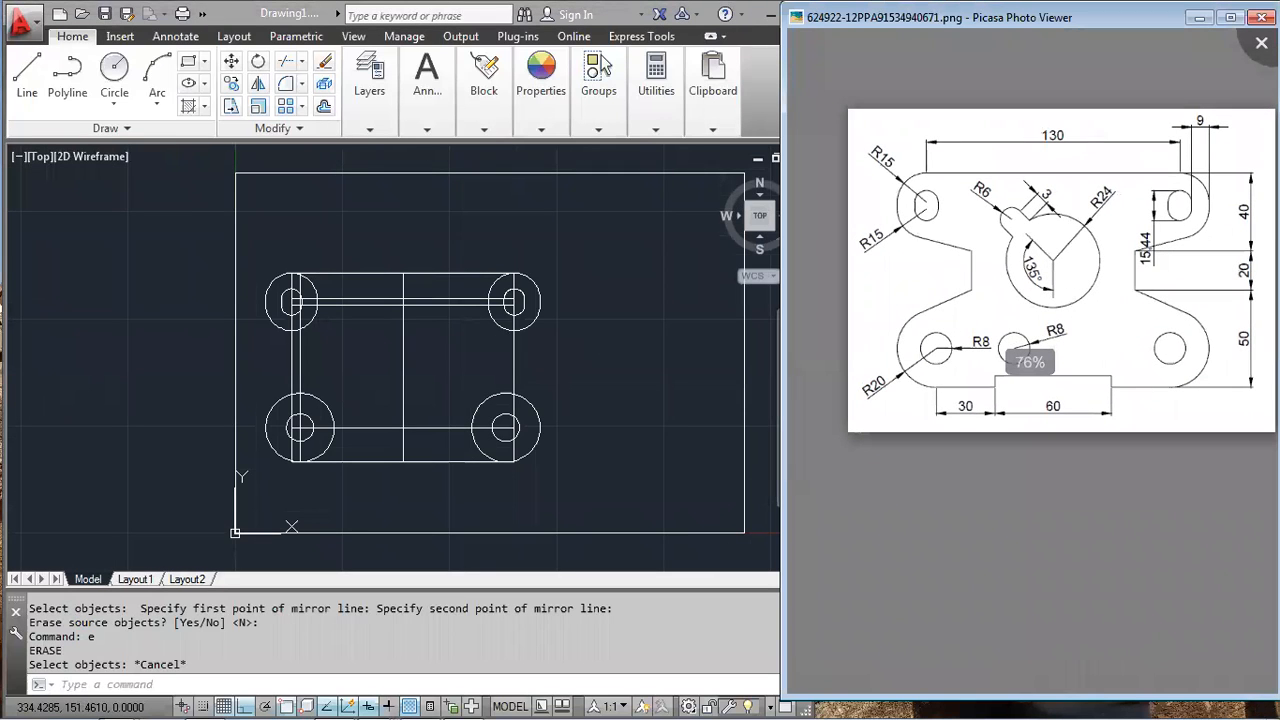